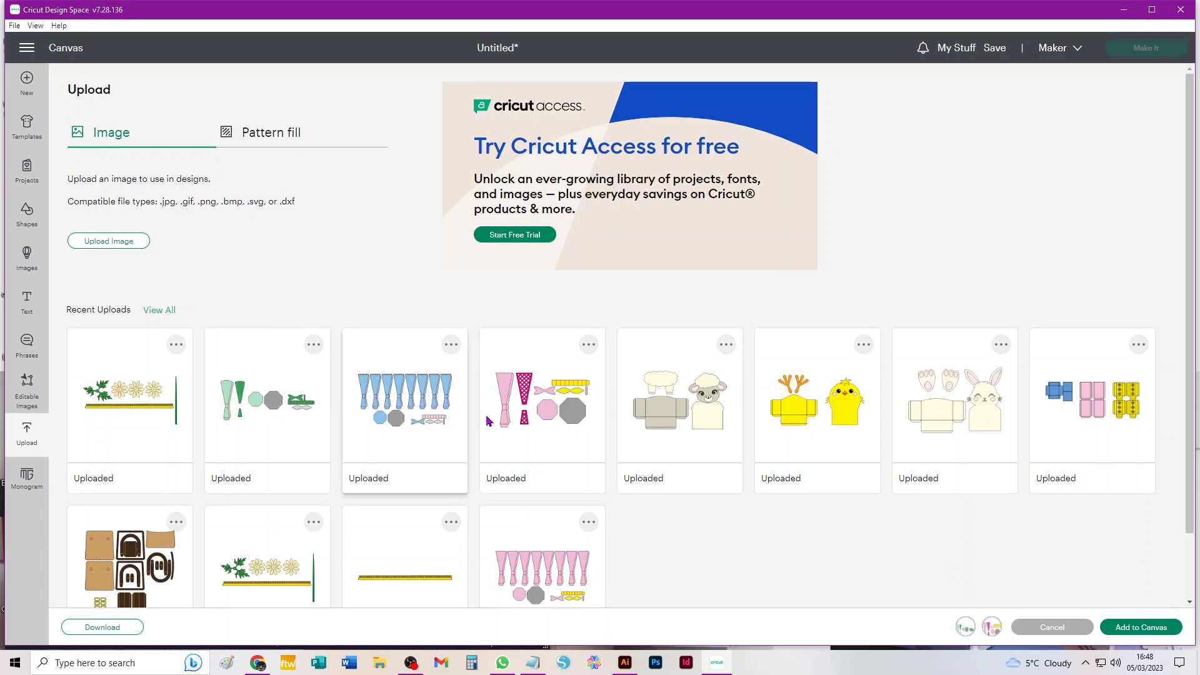
{"action": "left_click", "coordinate": [535, 400]}
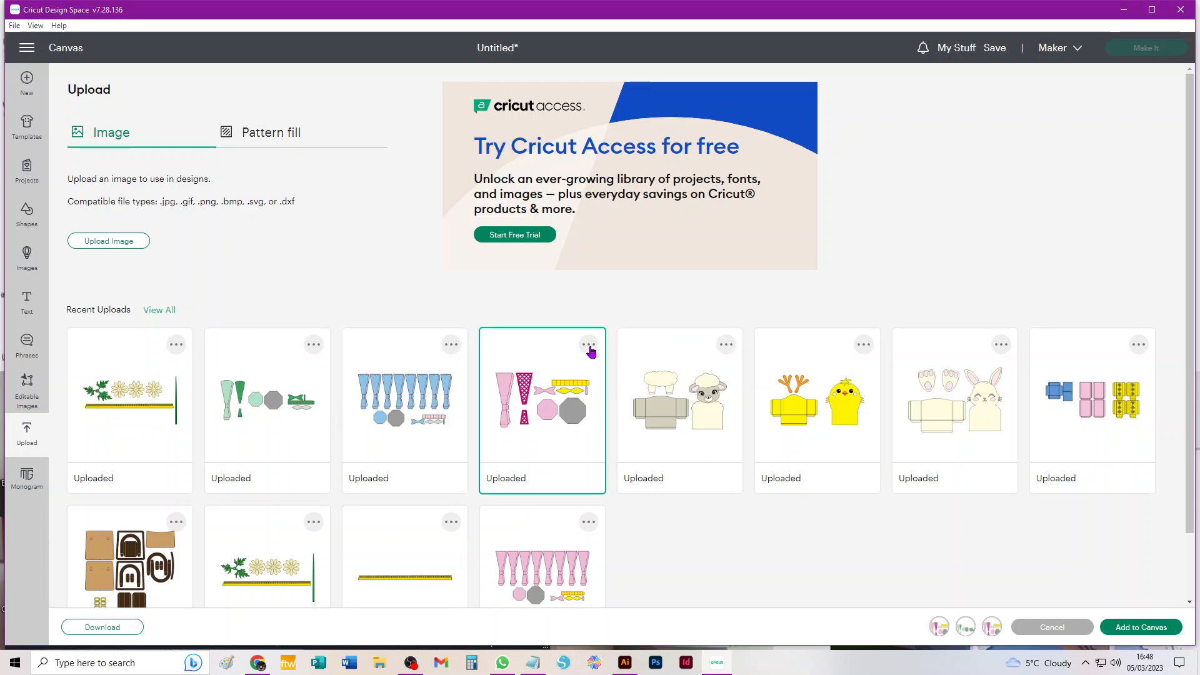
{"action": "left_click", "coordinate": [1124, 628]}
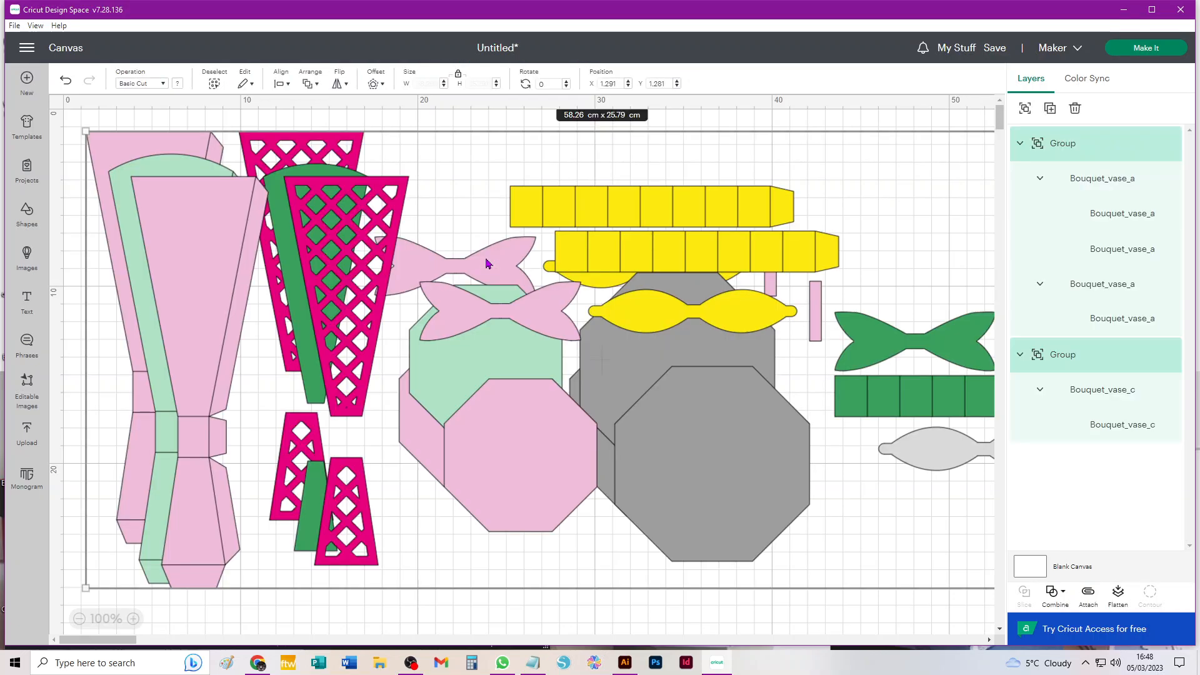
{"action": "key", "text": "Delete"}
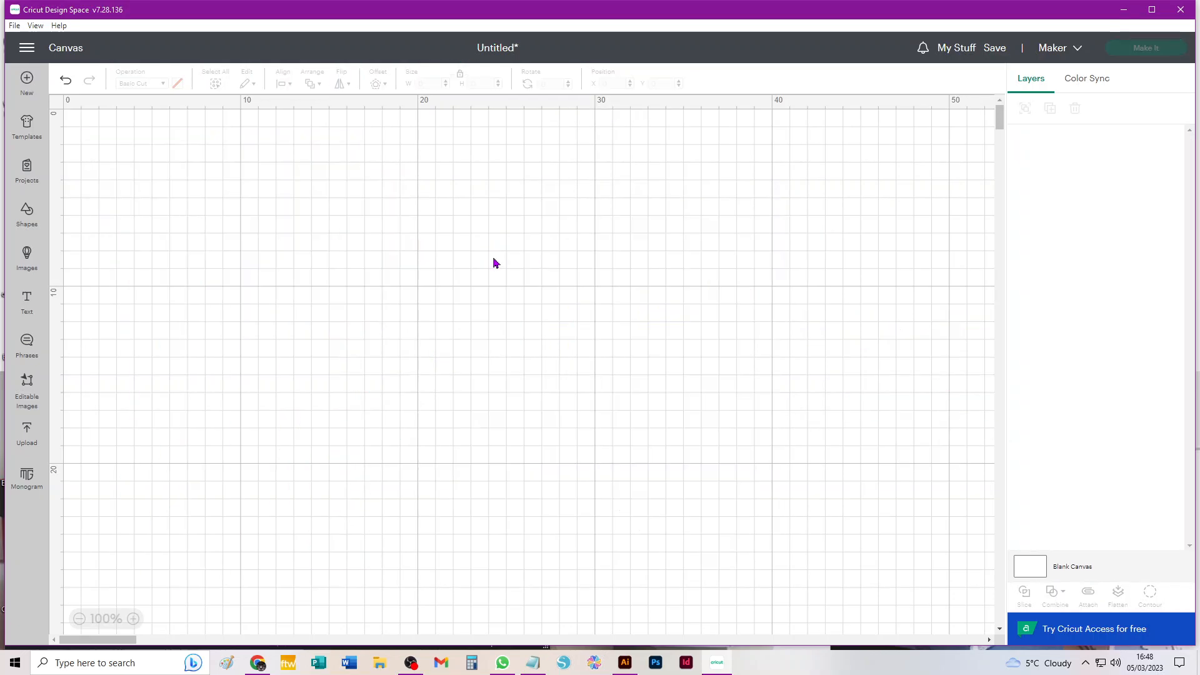
- Add the uploaded pink and yellow bouquet vase image to an empty canvas and move it to about X 3.2, Y 2.6 cm
{"action": "left_click", "coordinate": [28, 428]}
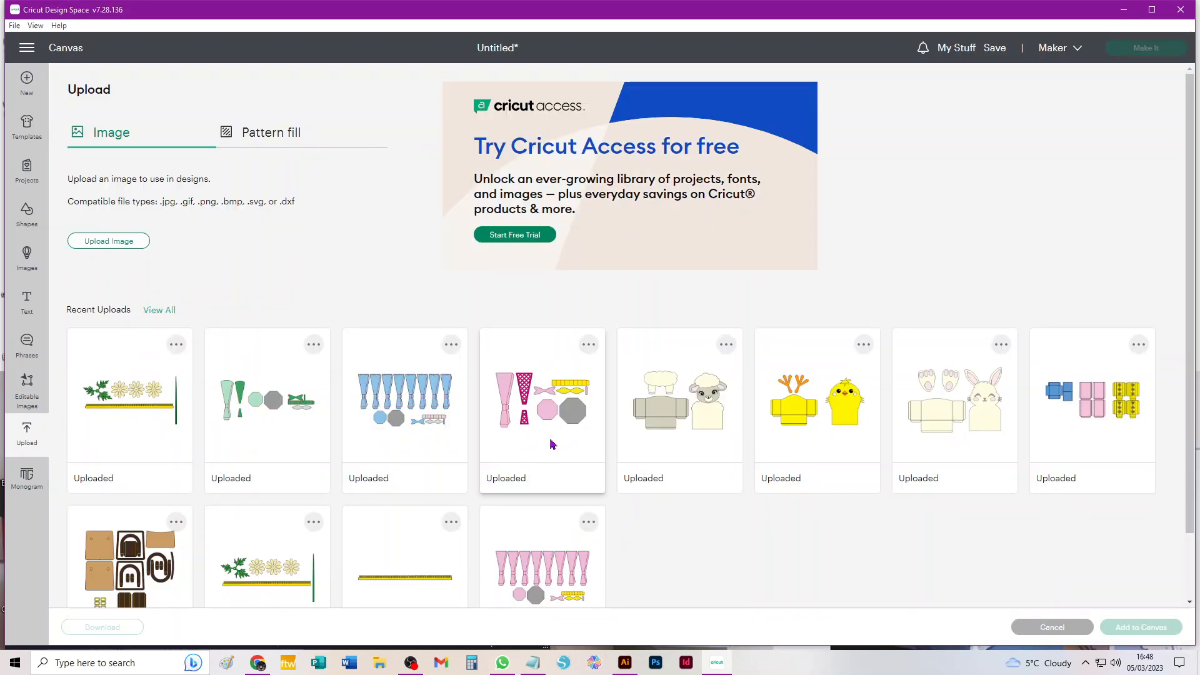
{"action": "left_click", "coordinate": [554, 413]}
{"action": "left_click", "coordinate": [1161, 629]}
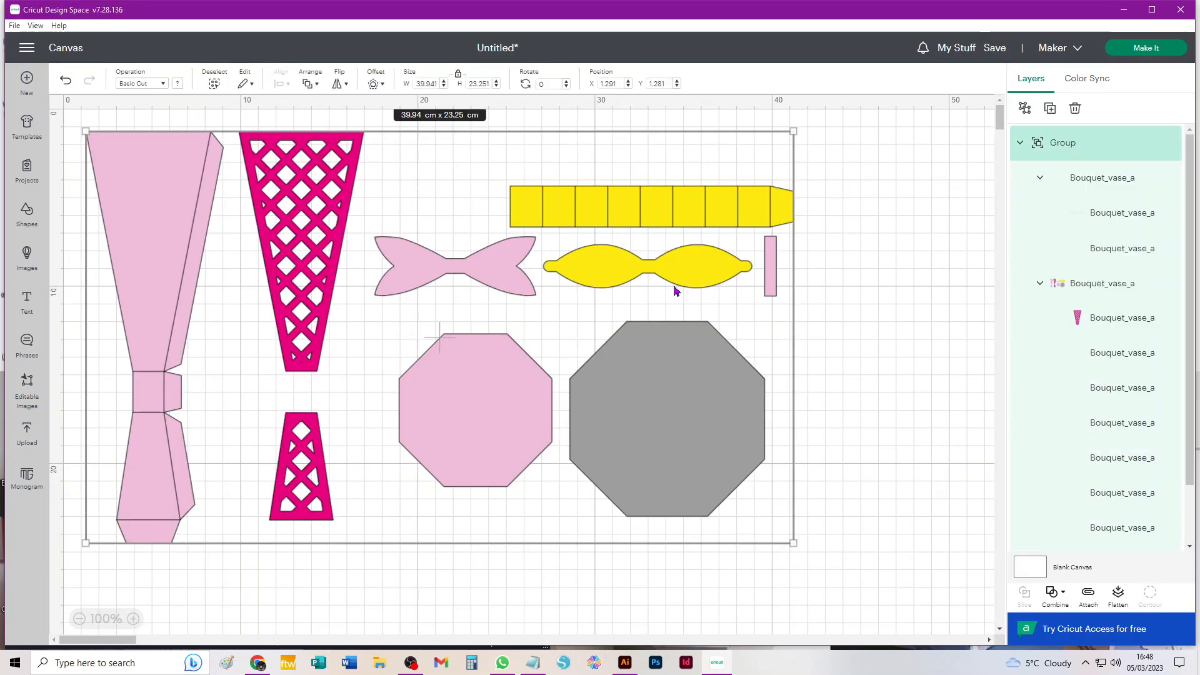
{"action": "left_click_drag", "start_coordinate": [285, 166], "coordinate": [319, 188]}
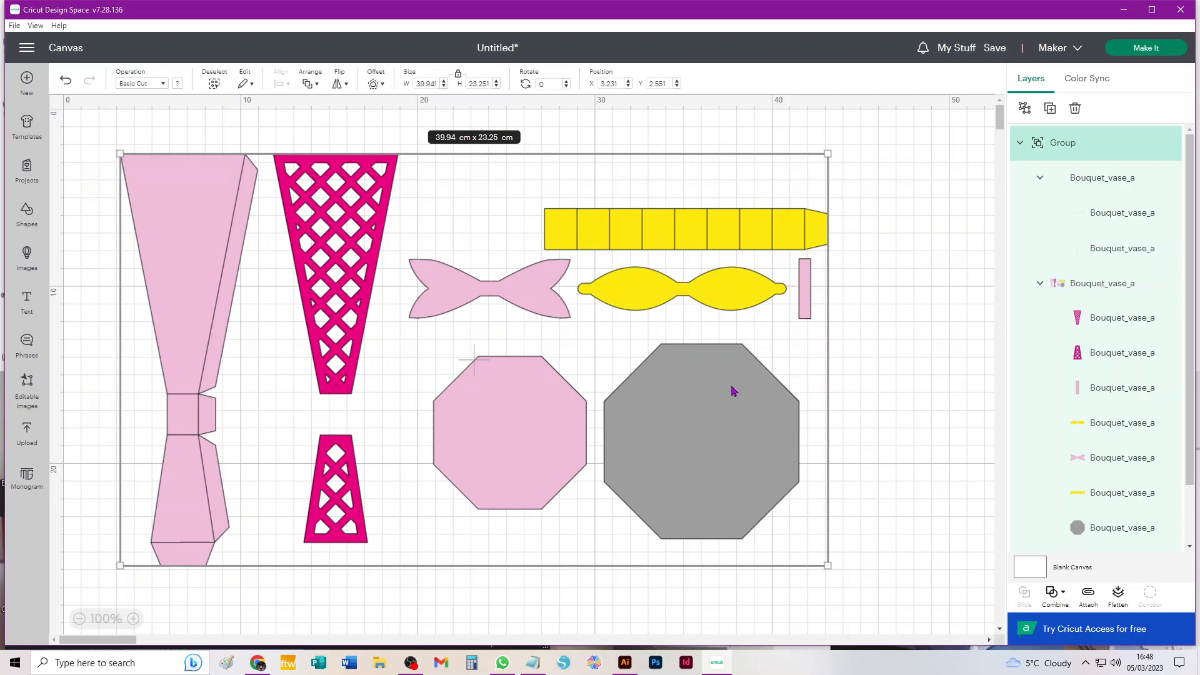
{"action": "scroll", "coordinate": [530, 313], "scroll_direction": "down", "scroll_amount": 2}
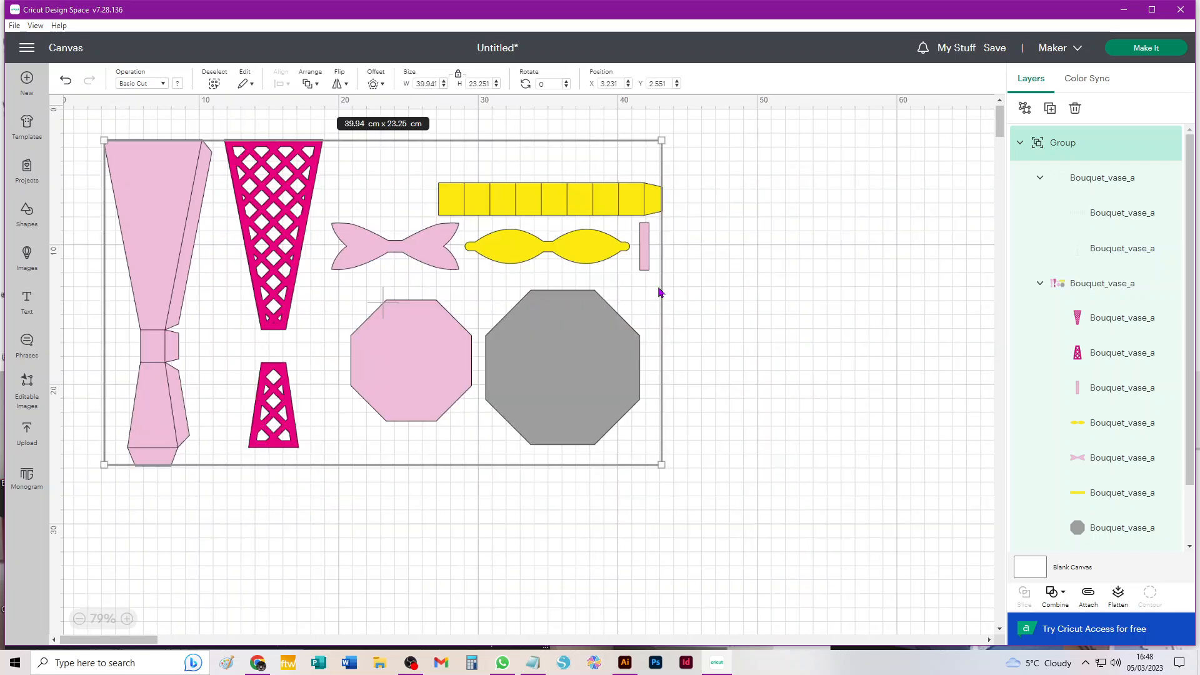
{"action": "left_click", "coordinate": [757, 233]}
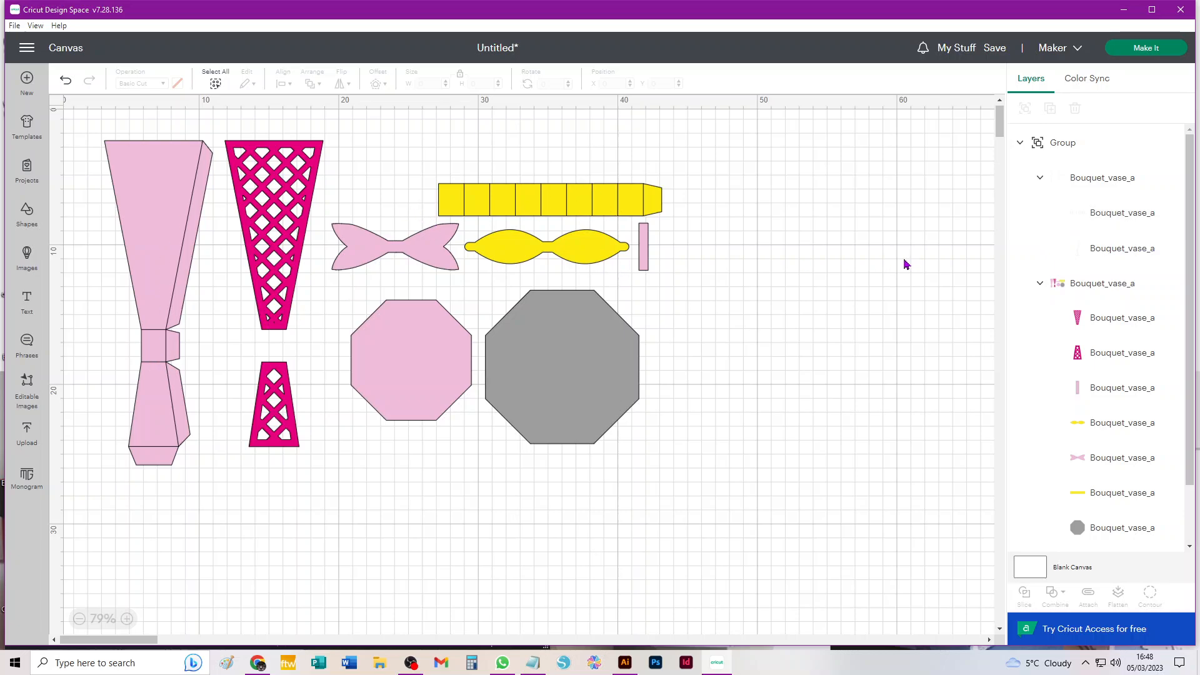
{"action": "left_click", "coordinate": [1121, 183]}
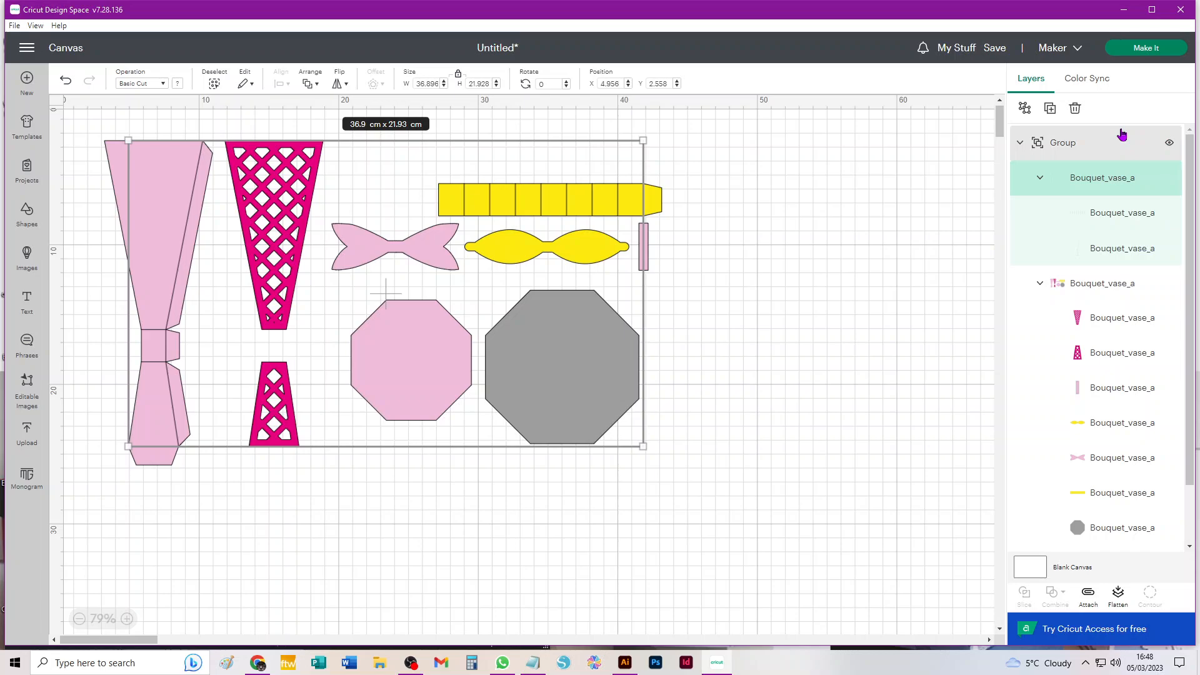
{"action": "left_click", "coordinate": [829, 198]}
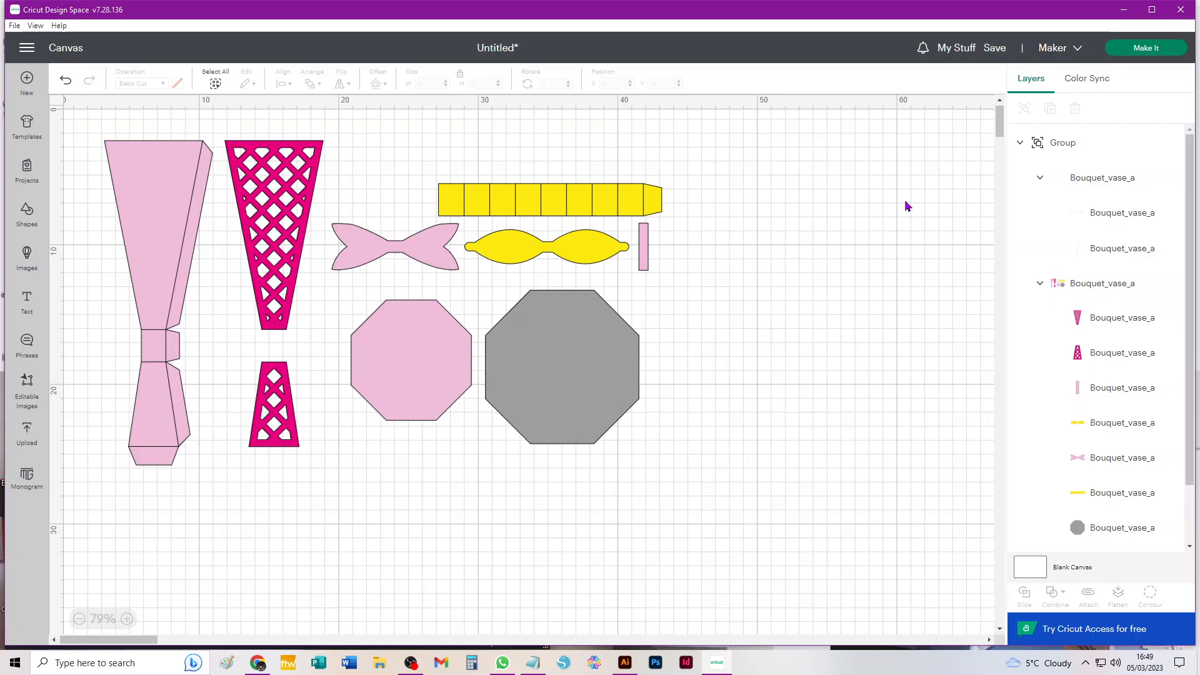
{"action": "left_click", "coordinate": [1020, 142]}
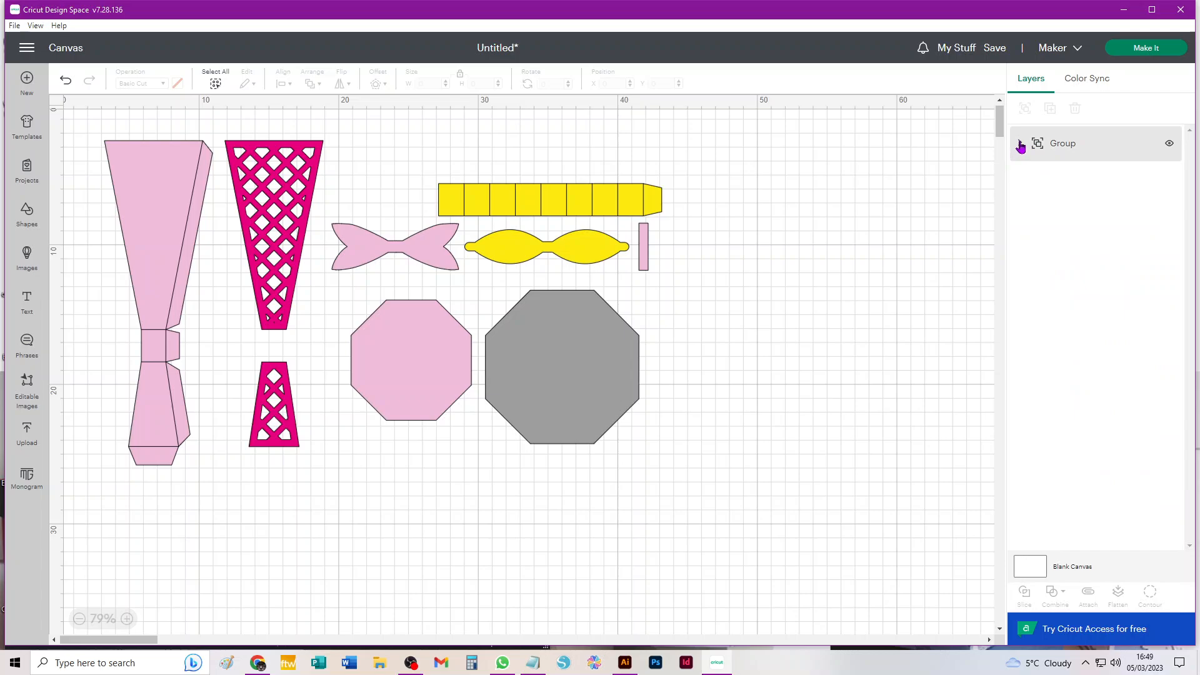
{"action": "left_click", "coordinate": [1020, 143]}
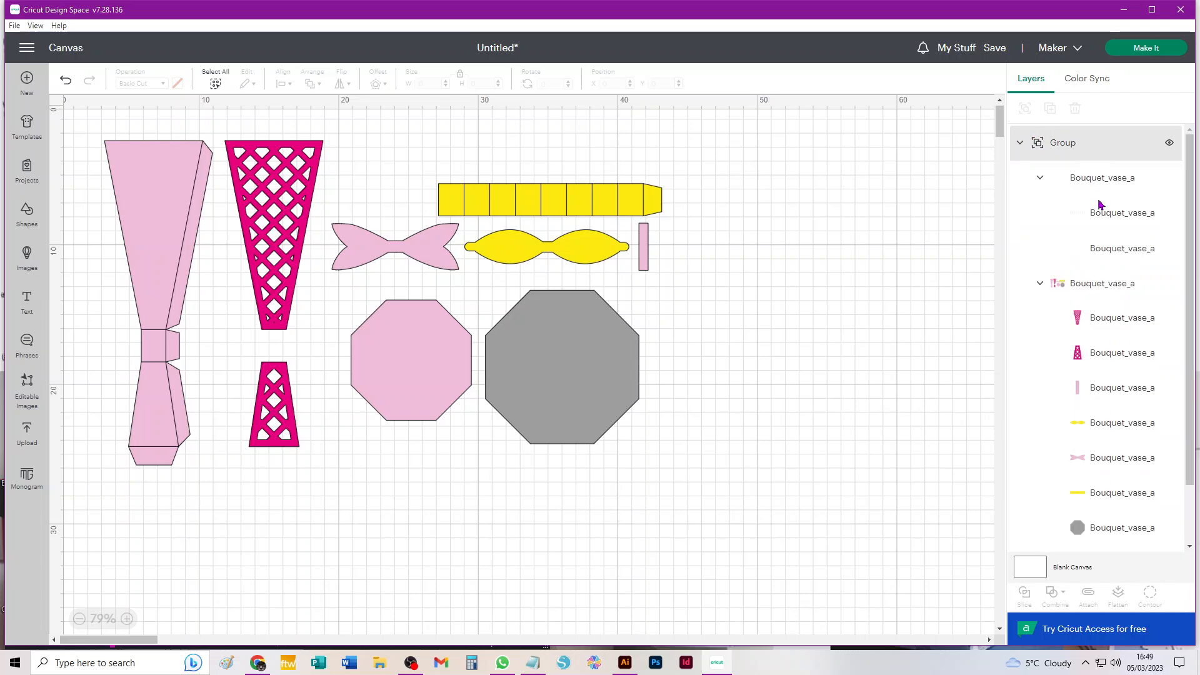
{"action": "left_click", "coordinate": [1040, 180]}
{"action": "left_click", "coordinate": [1040, 180]}
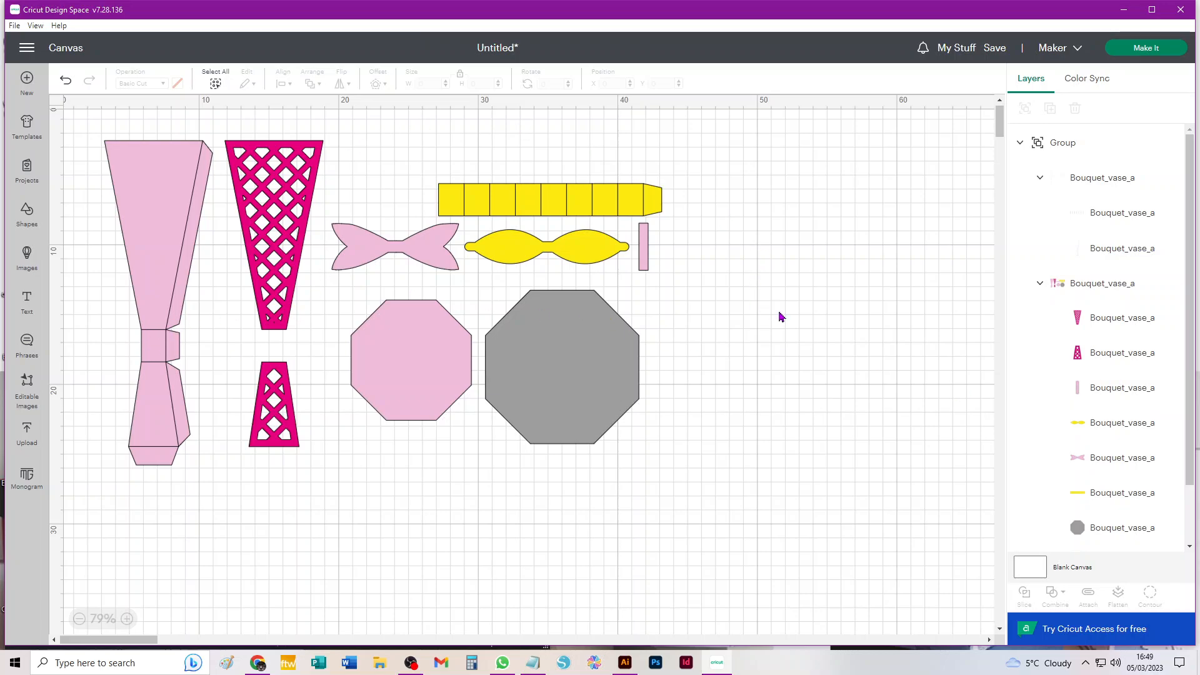
- Change the operation of the first nested Bouquet_vase_a group, which holds the fold lines, to Score
{"action": "left_click", "coordinate": [1107, 180]}
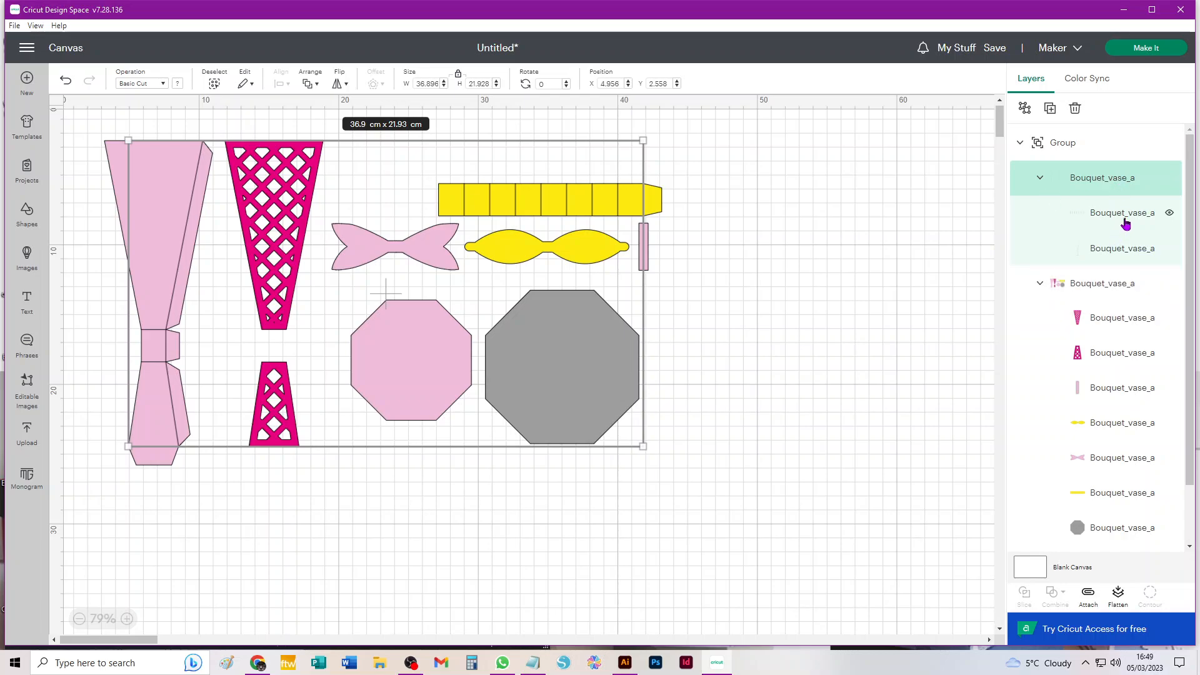
{"action": "left_click", "coordinate": [135, 83]}
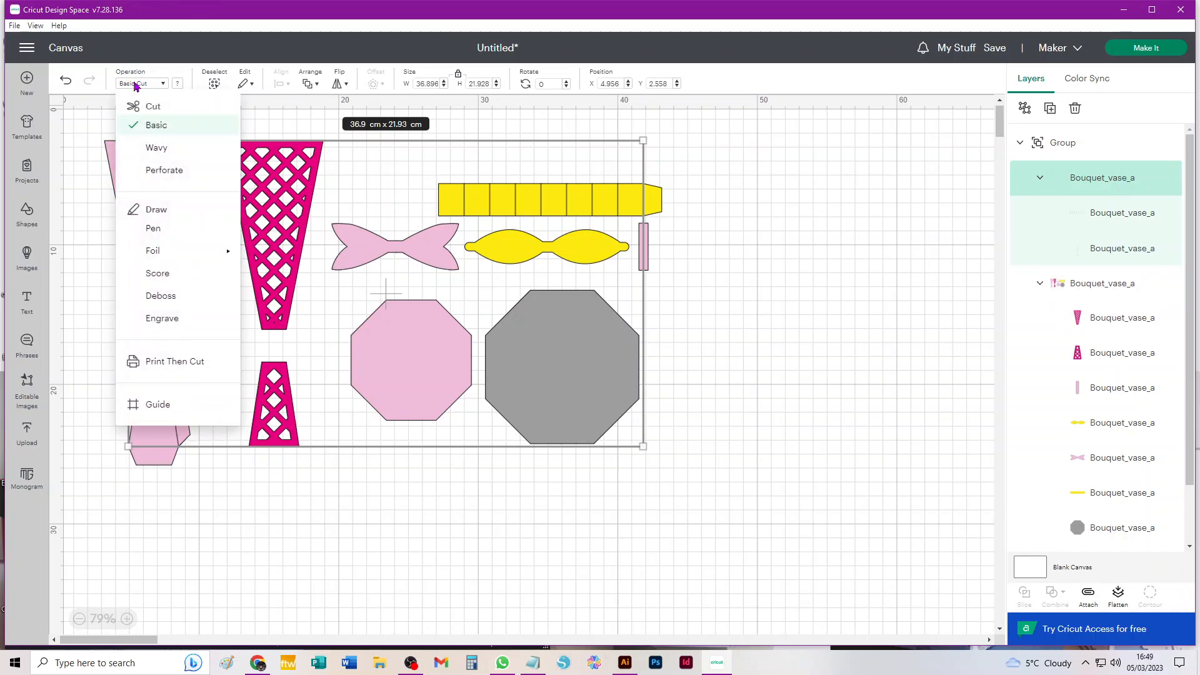
{"action": "left_click", "coordinate": [173, 283]}
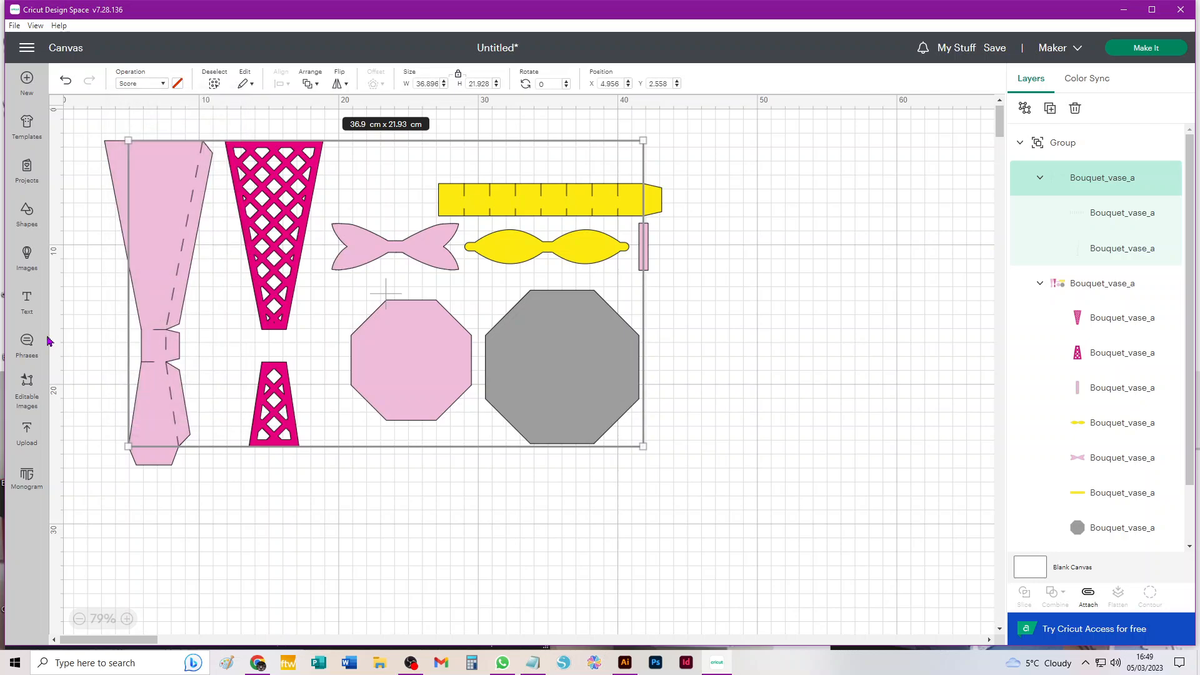
- Ungroup the score lines, the cut pieces and the outer Bouquet_vase_a group so that every piece is a separate layer
{"action": "left_click", "coordinate": [1026, 110]}
{"action": "left_click", "coordinate": [814, 242]}
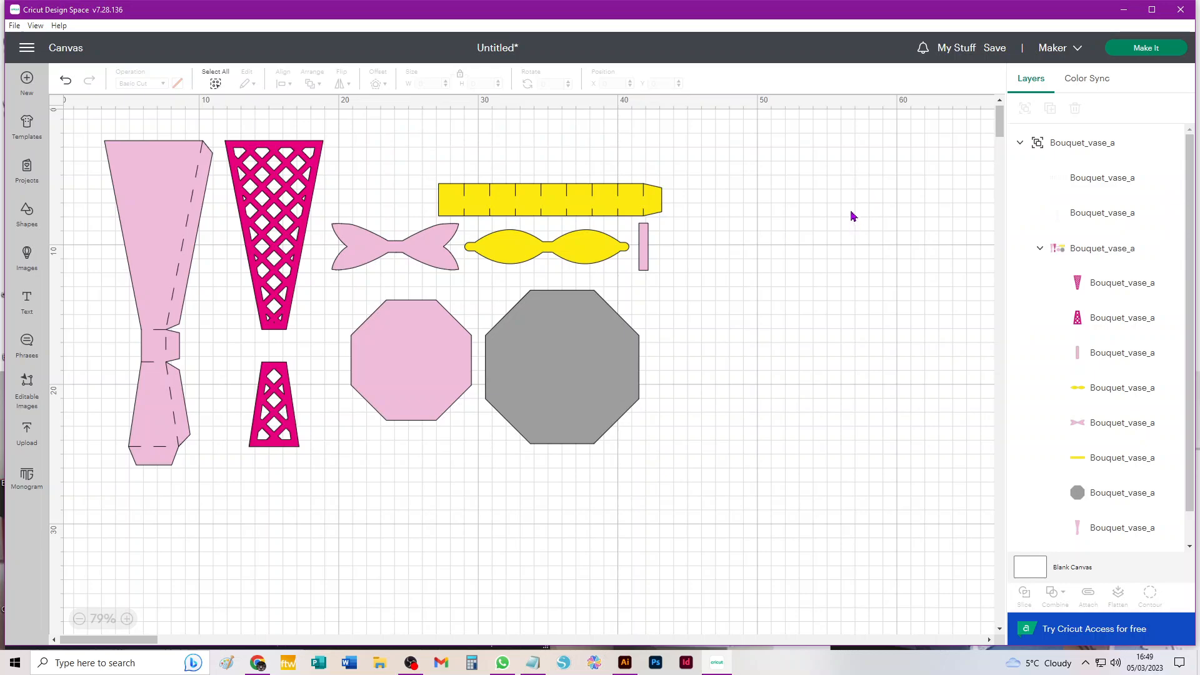
{"action": "left_click", "coordinate": [1102, 249]}
{"action": "scroll", "coordinate": [1102, 188], "scroll_direction": "down", "scroll_amount": 1}
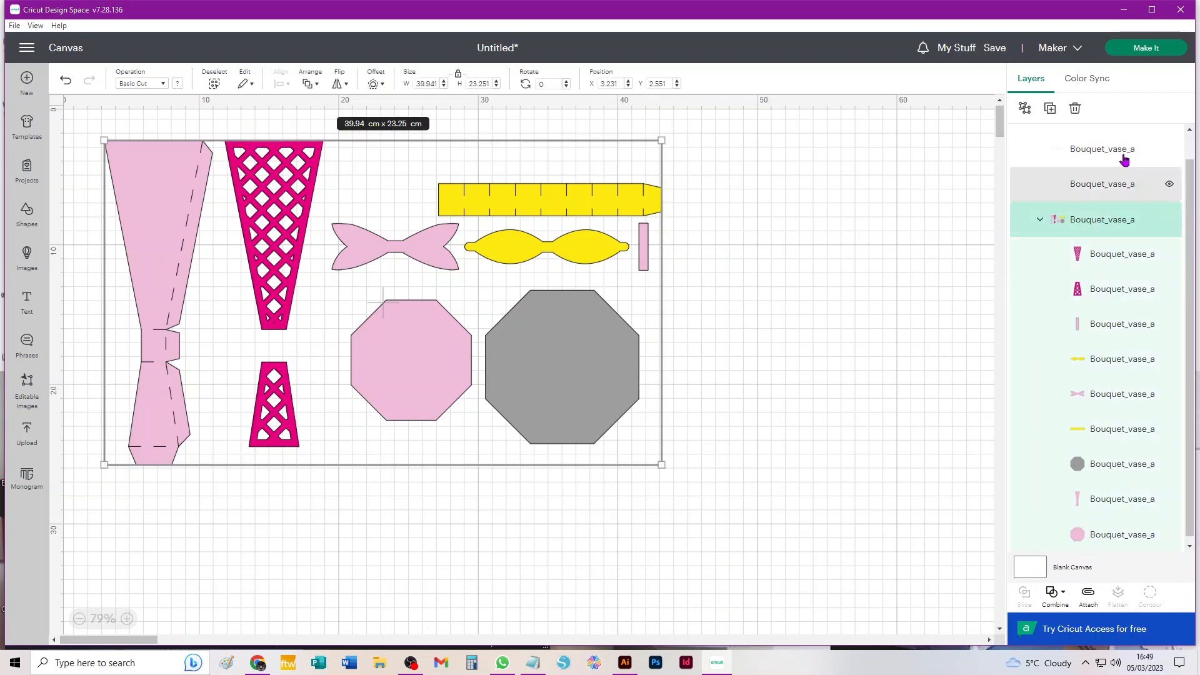
{"action": "left_click", "coordinate": [1026, 108]}
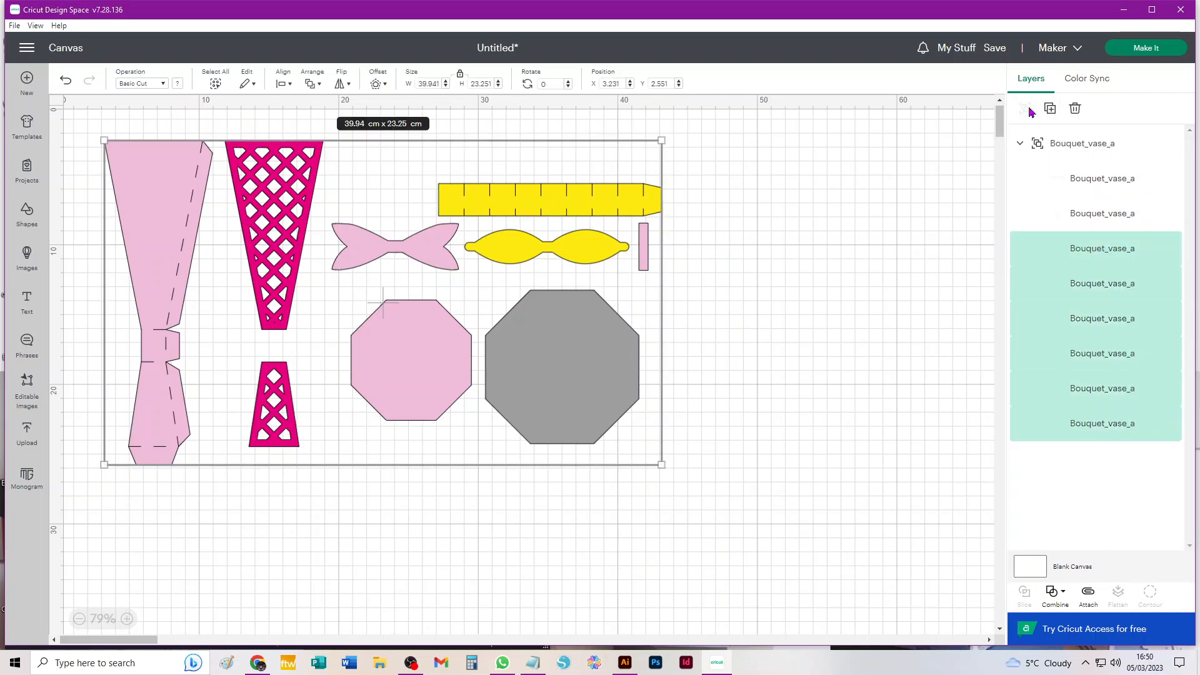
{"action": "left_click", "coordinate": [1084, 145]}
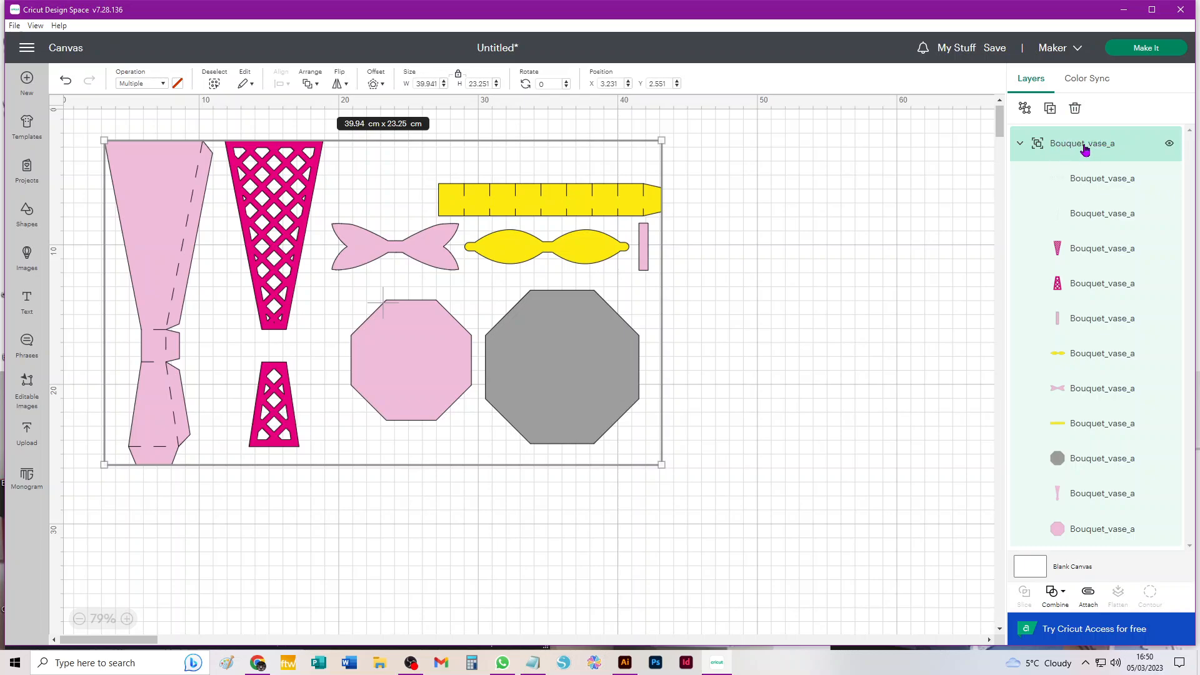
{"action": "left_click", "coordinate": [1026, 110]}
{"action": "left_click", "coordinate": [846, 182]}
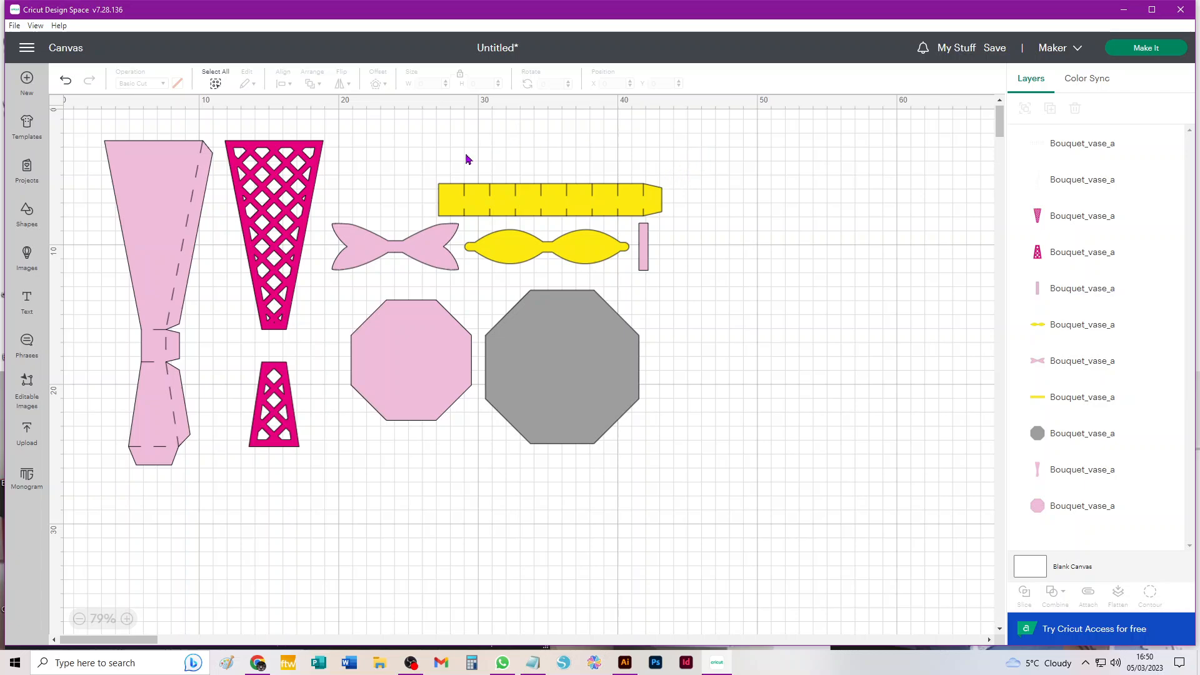
- Attach the score lines to the yellow tabbed strip and move it clear of the other pieces, to about X 48, Y 2.7 cm
{"action": "left_click_drag", "start_coordinate": [489, 128], "coordinate": [610, 206]}
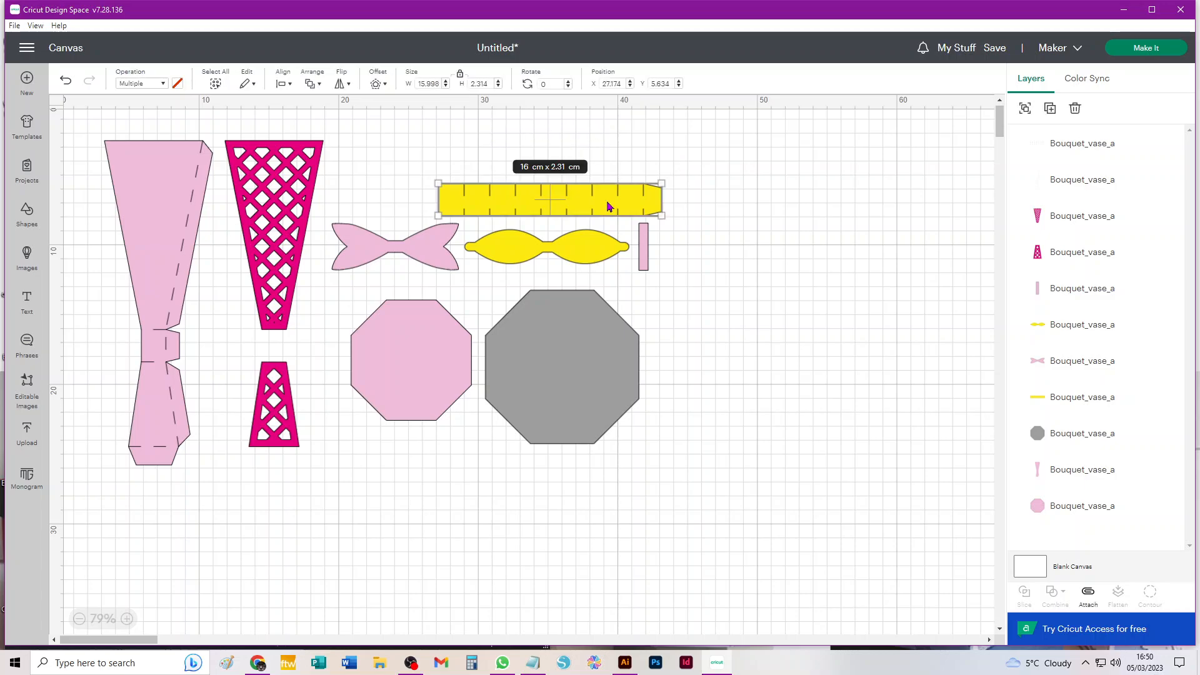
{"action": "left_click", "coordinate": [1088, 594]}
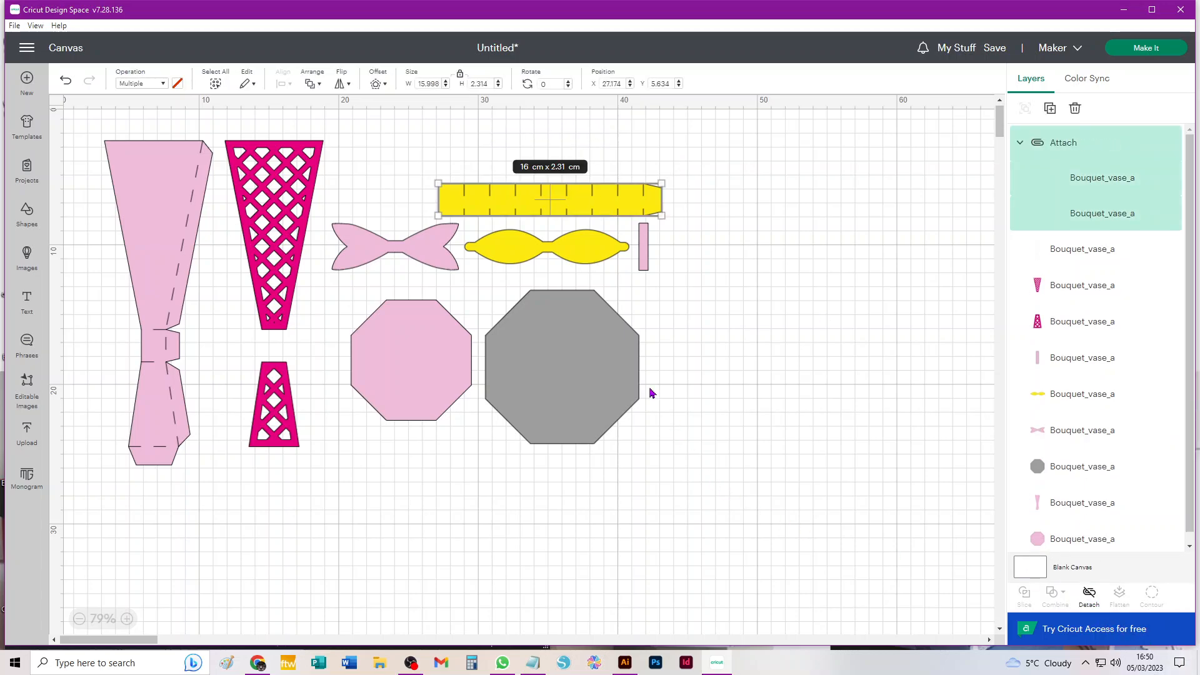
{"action": "left_click_drag", "start_coordinate": [551, 206], "coordinate": [553, 204]}
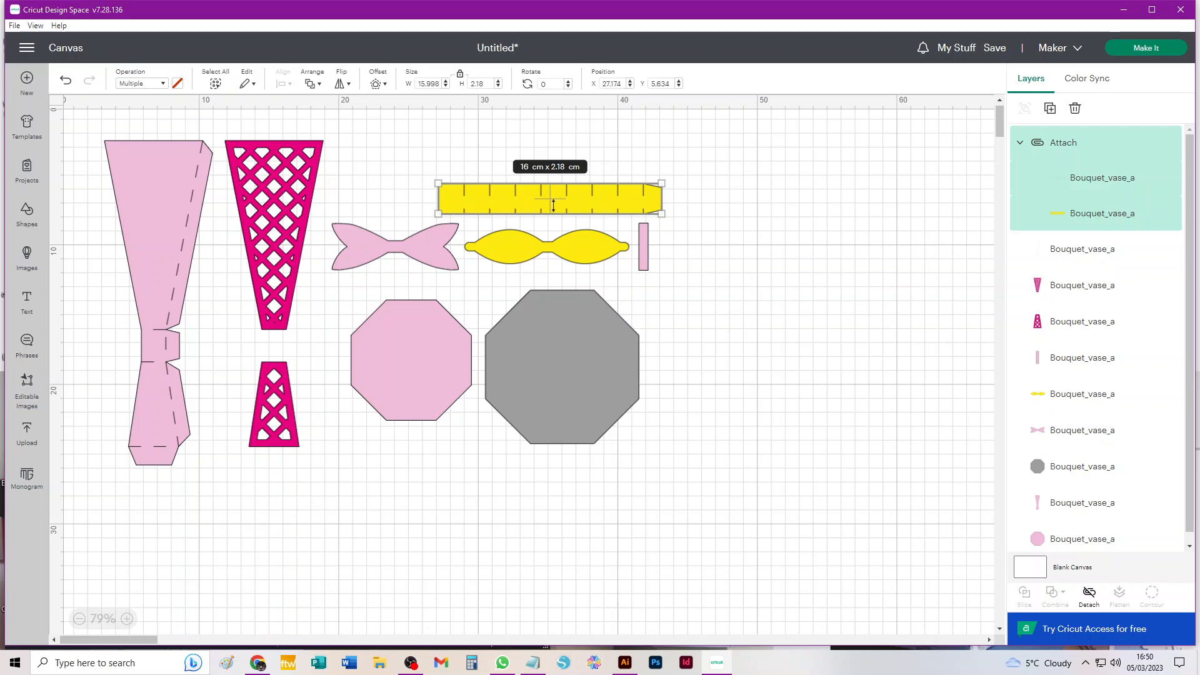
{"action": "key", "text": "ctrl+z"}
{"action": "left_click_drag", "start_coordinate": [518, 204], "coordinate": [808, 164]}
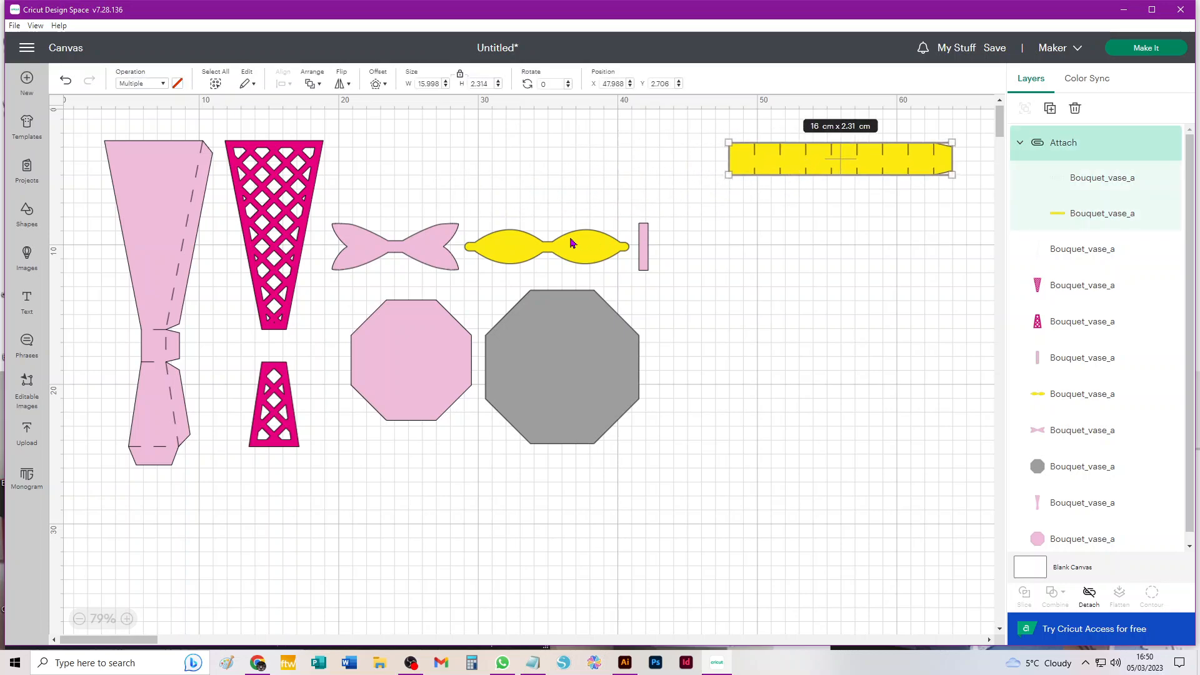
- Attach the score lines to the tall pink vase panel
{"action": "left_click_drag", "start_coordinate": [152, 488], "coordinate": [125, 127]}
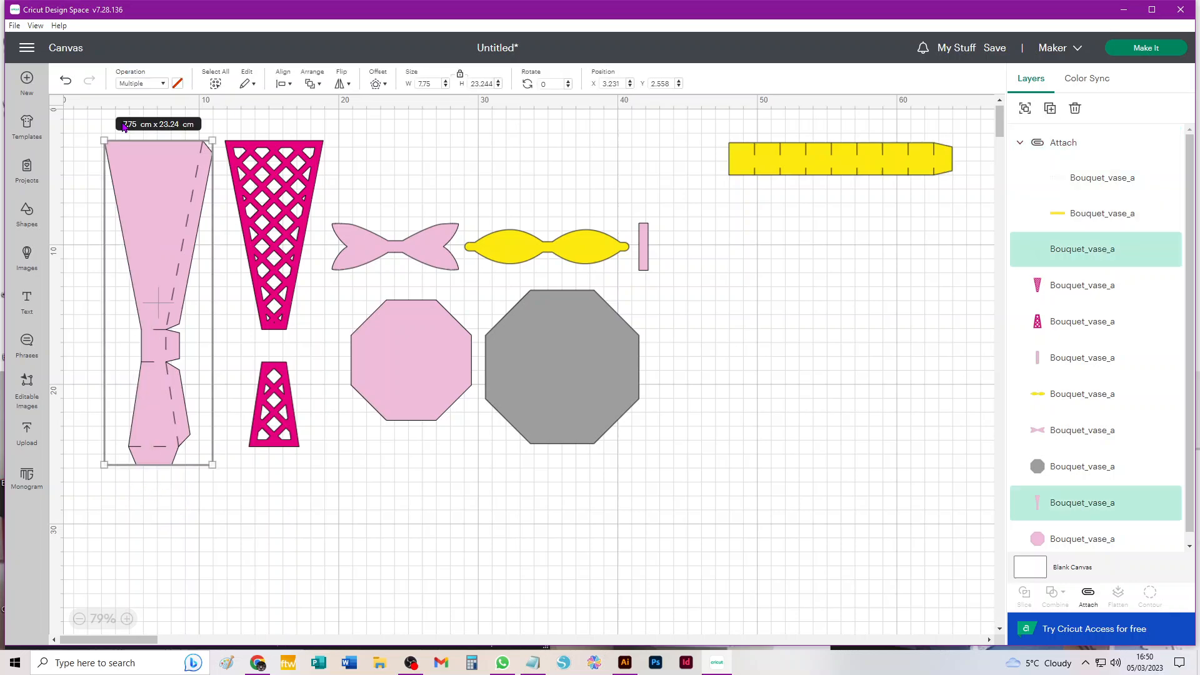
{"action": "left_click", "coordinate": [1088, 594]}
{"action": "left_click", "coordinate": [541, 553]}
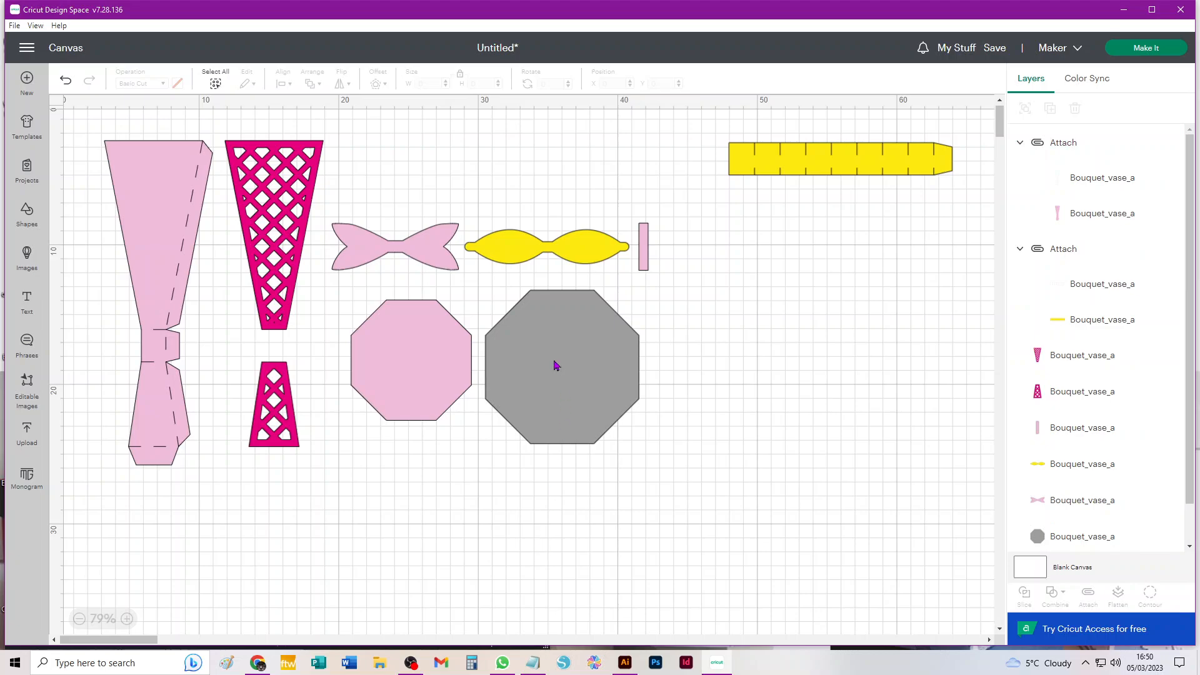
- Move the grey octagon to about X 52.9, Y 6.9 cm, the pink octagon to X 54.2, Y 19.2, and the bow pieces to X 29.2, Y 7
{"action": "left_click_drag", "start_coordinate": [557, 366], "coordinate": [868, 275]}
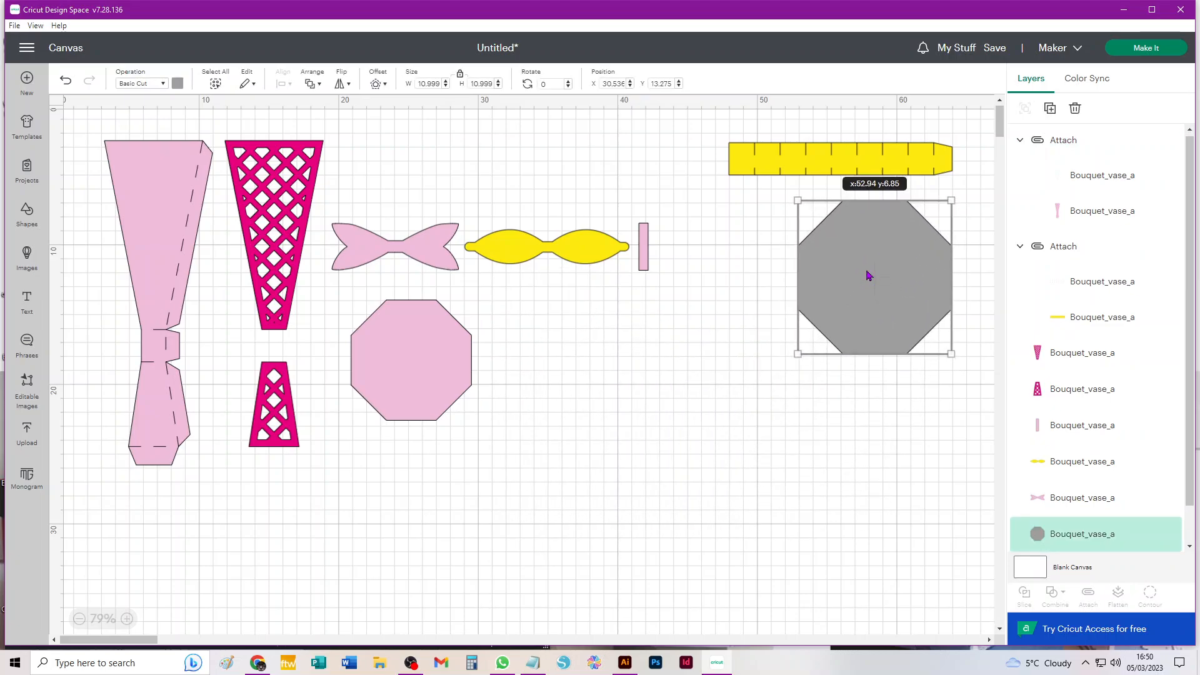
{"action": "left_click_drag", "start_coordinate": [427, 342], "coordinate": [847, 429]}
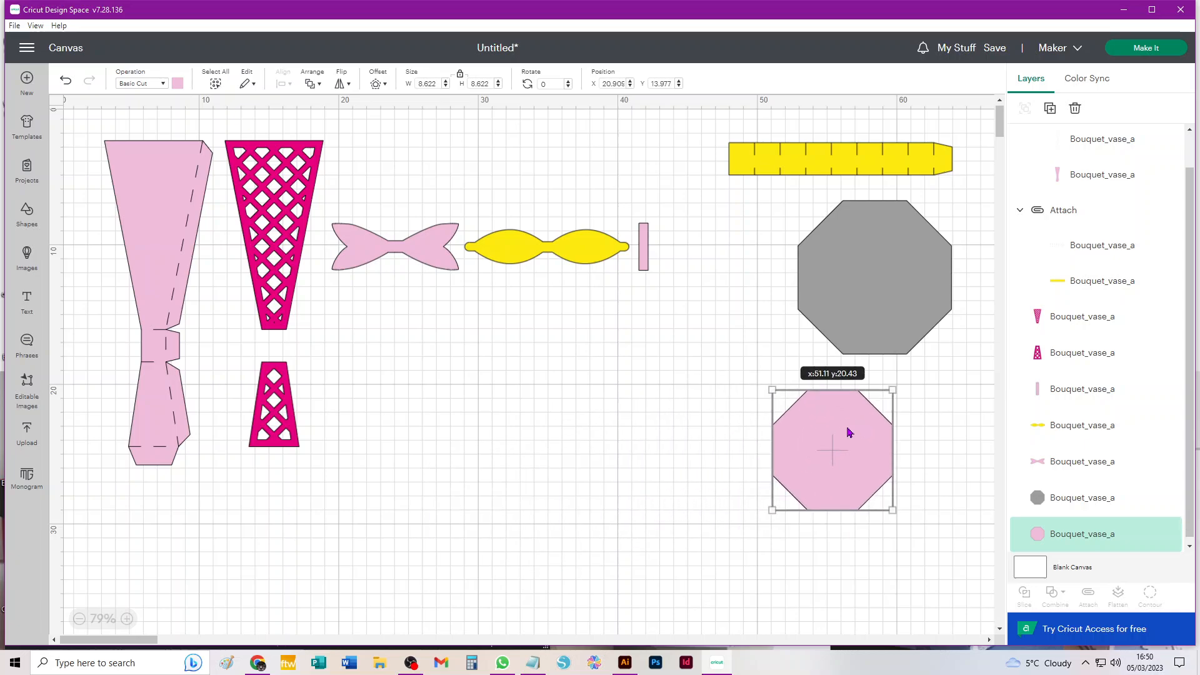
{"action": "left_click", "coordinate": [355, 208]}
{"action": "left_click_drag", "start_coordinate": [553, 253], "coordinate": [685, 299]}
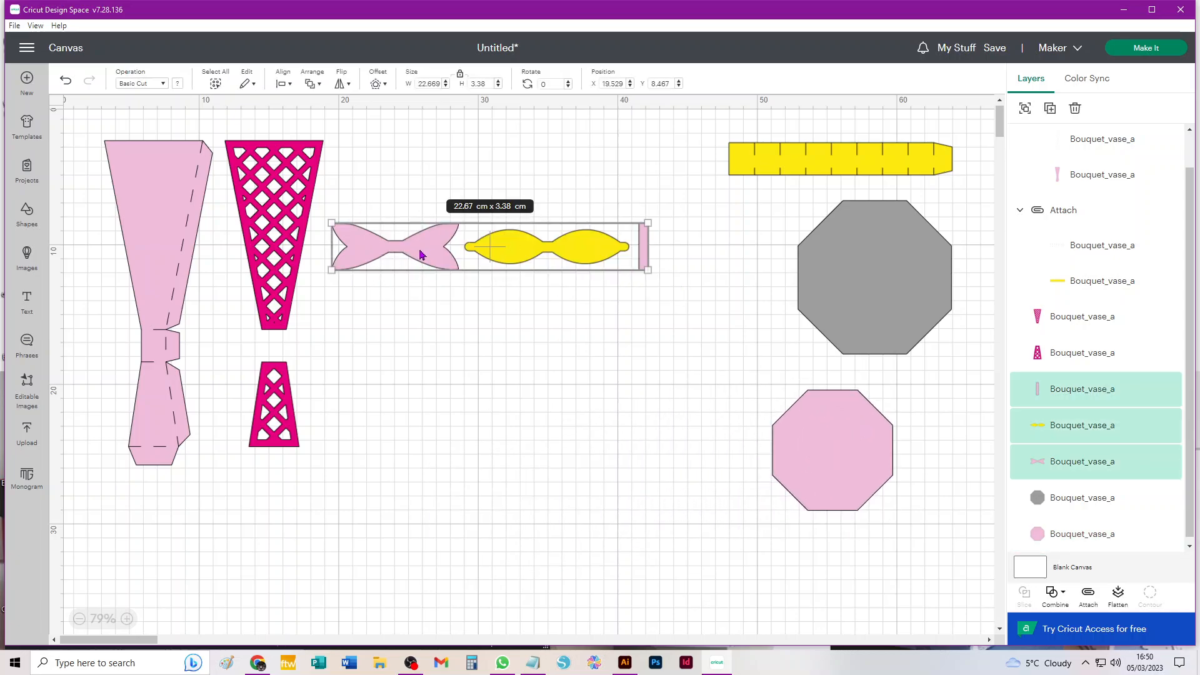
{"action": "left_click_drag", "start_coordinate": [417, 250], "coordinate": [553, 234]}
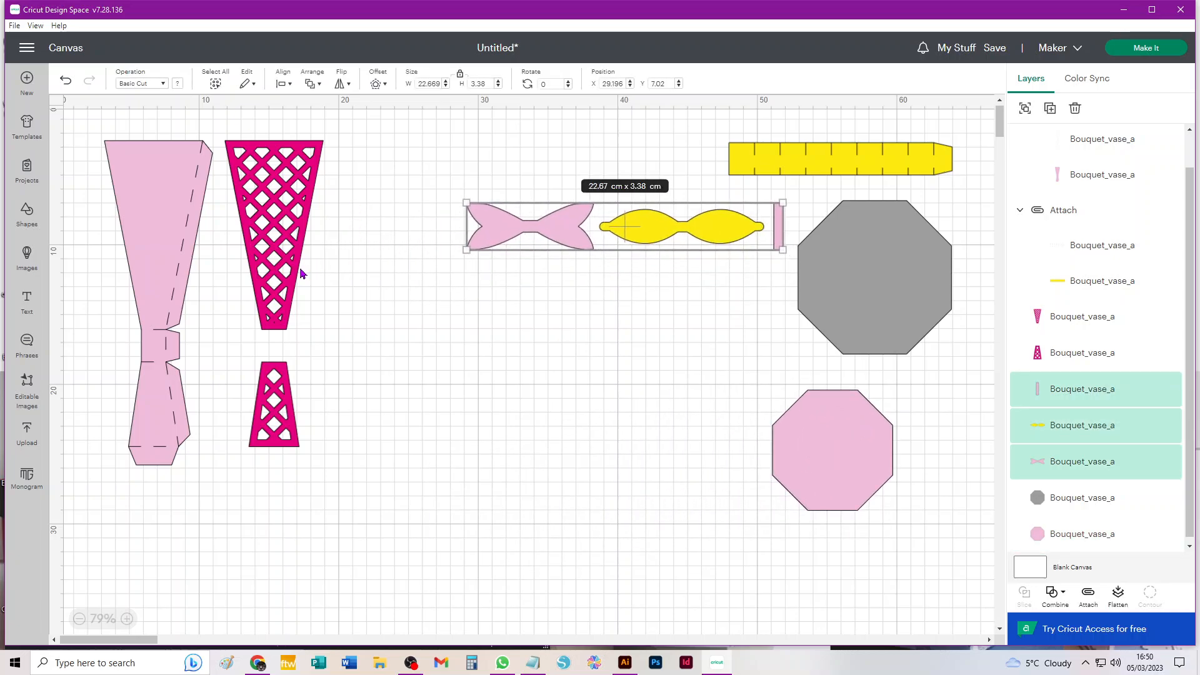
{"action": "left_click_drag", "start_coordinate": [816, 441], "coordinate": [860, 425]}
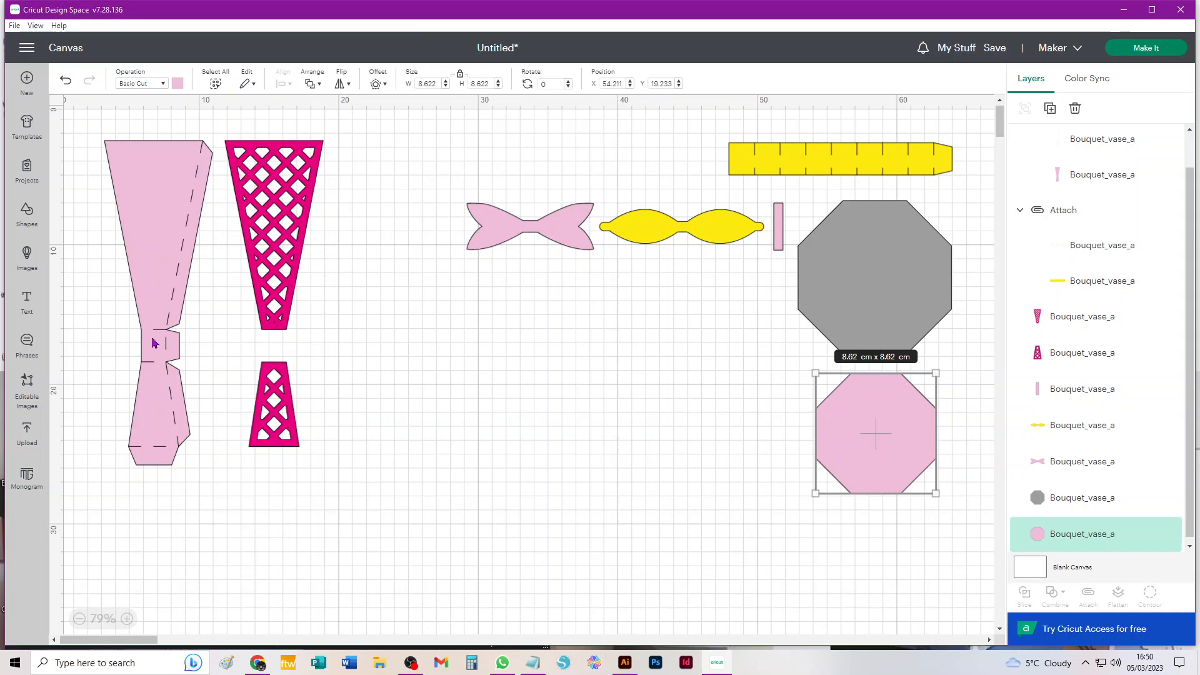
{"action": "left_click_drag", "start_coordinate": [79, 486], "coordinate": [196, 163]}
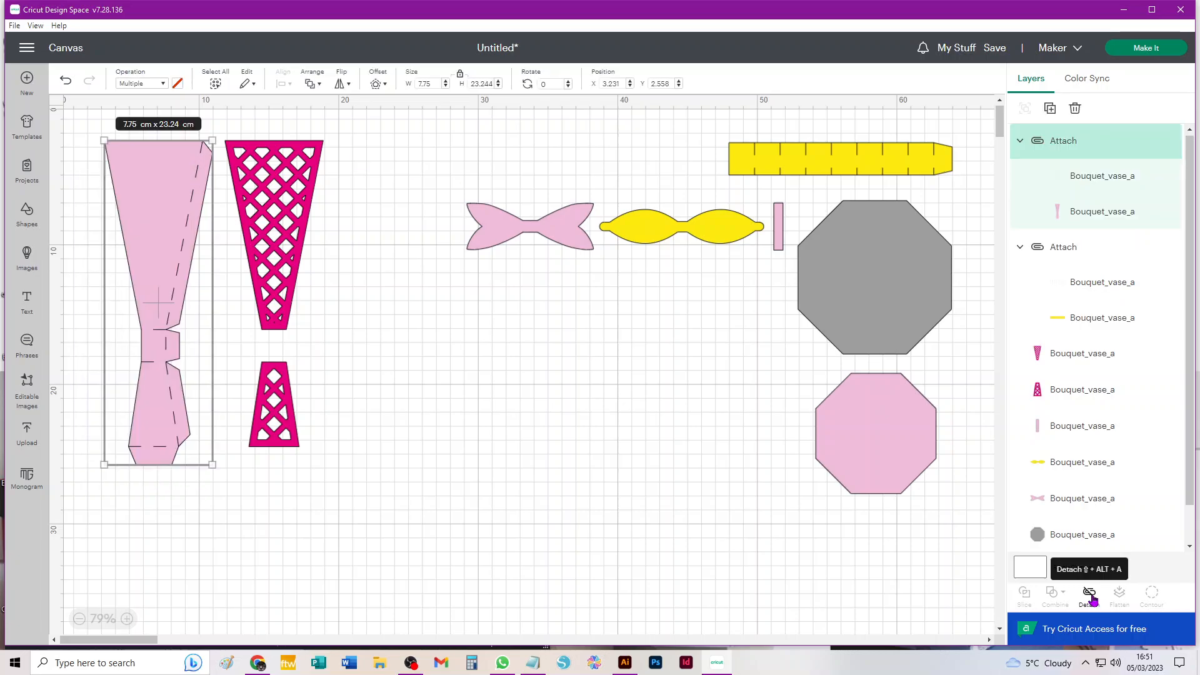
{"action": "left_click", "coordinate": [304, 441]}
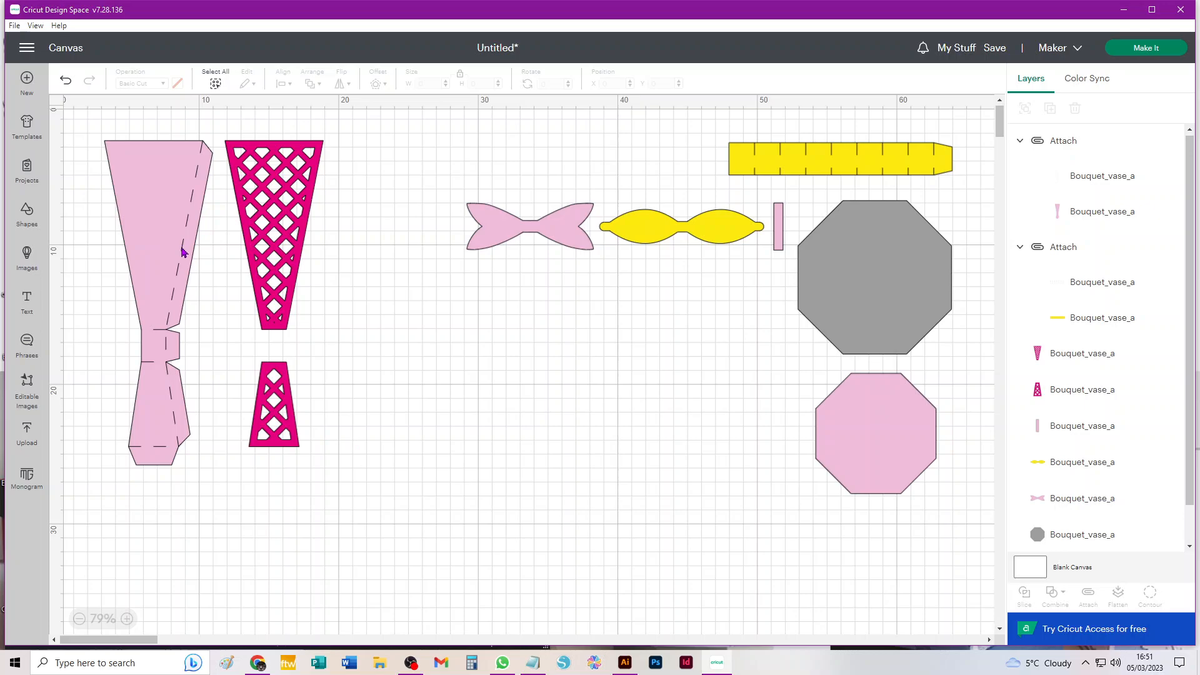
{"action": "scroll", "coordinate": [509, 248], "scroll_direction": "down", "scroll_amount": 2}
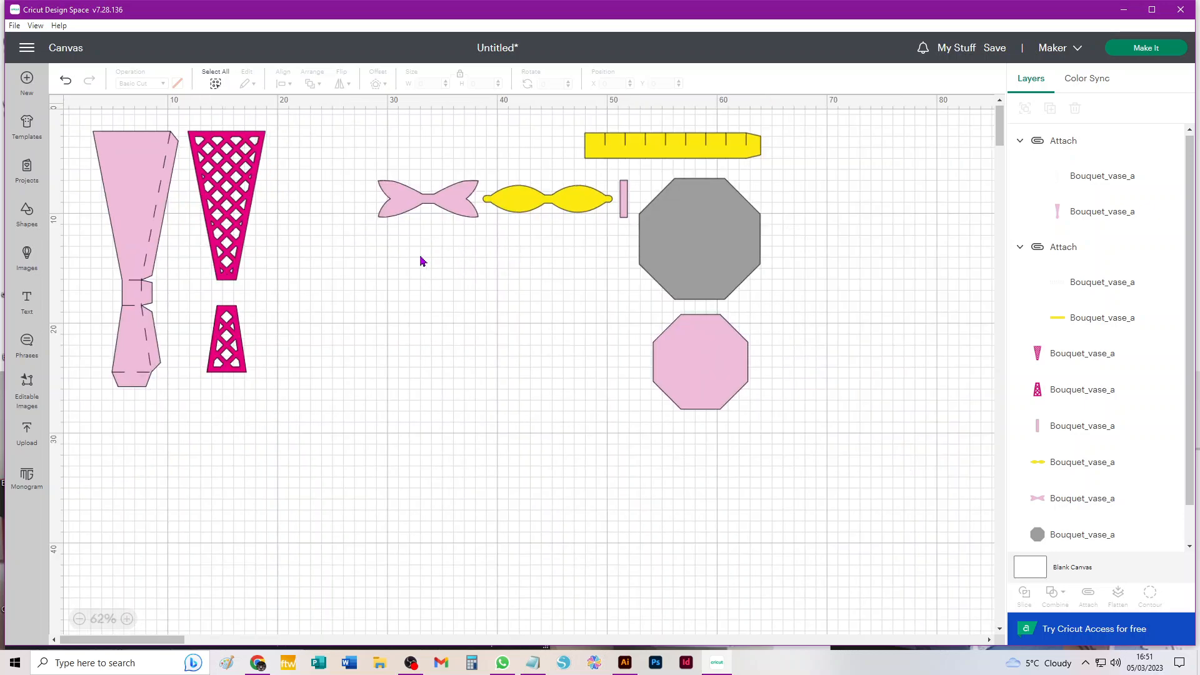
- Move the tall pink vase panel to about X 21, Y 21 cm and duplicate it seven times
{"action": "left_click_drag", "start_coordinate": [128, 171], "coordinate": [327, 373]}
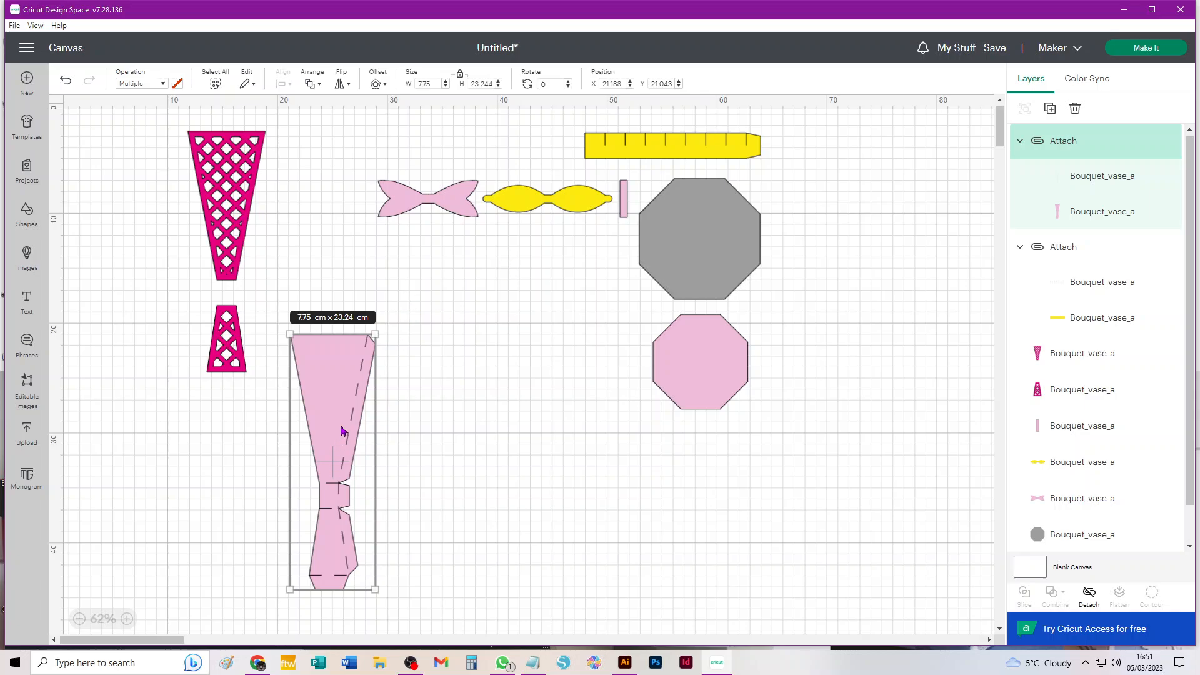
{"action": "left_click", "coordinate": [468, 403]}
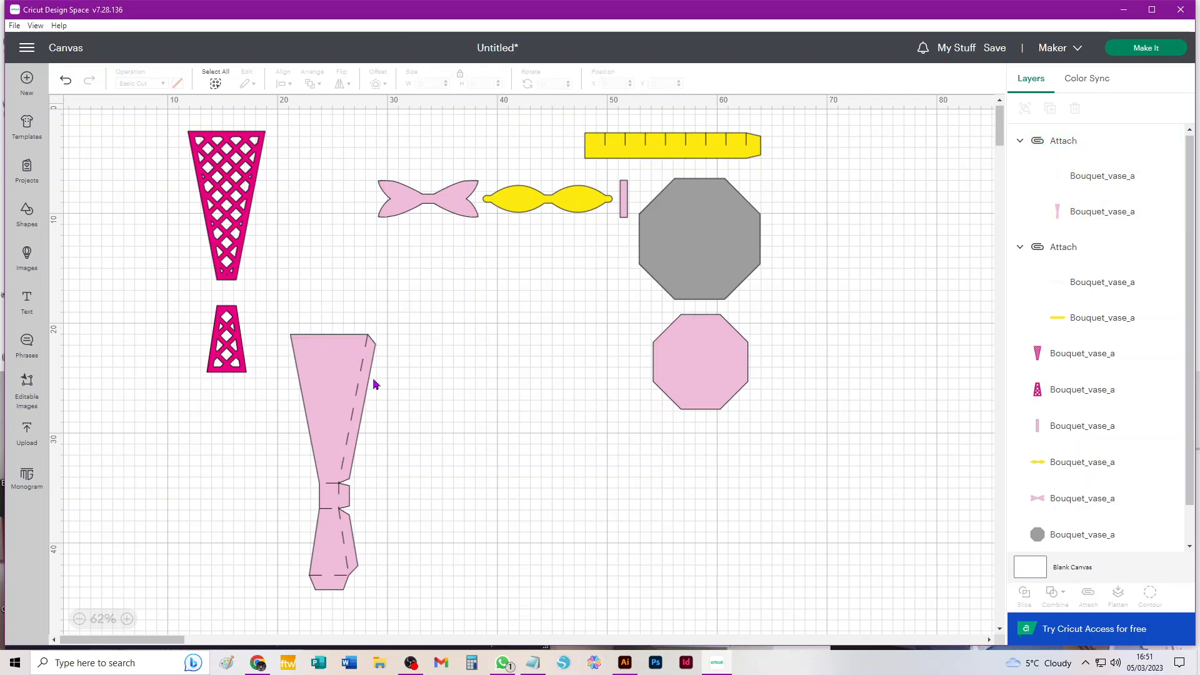
{"action": "left_click_drag", "start_coordinate": [356, 382], "coordinate": [358, 381]}
{"action": "key", "text": "ctrl+d"}
{"action": "key", "text": "ctrl+d"}
{"action": "key", "text": "ctrl+d"}
{"action": "key", "text": "ctrl+d"}
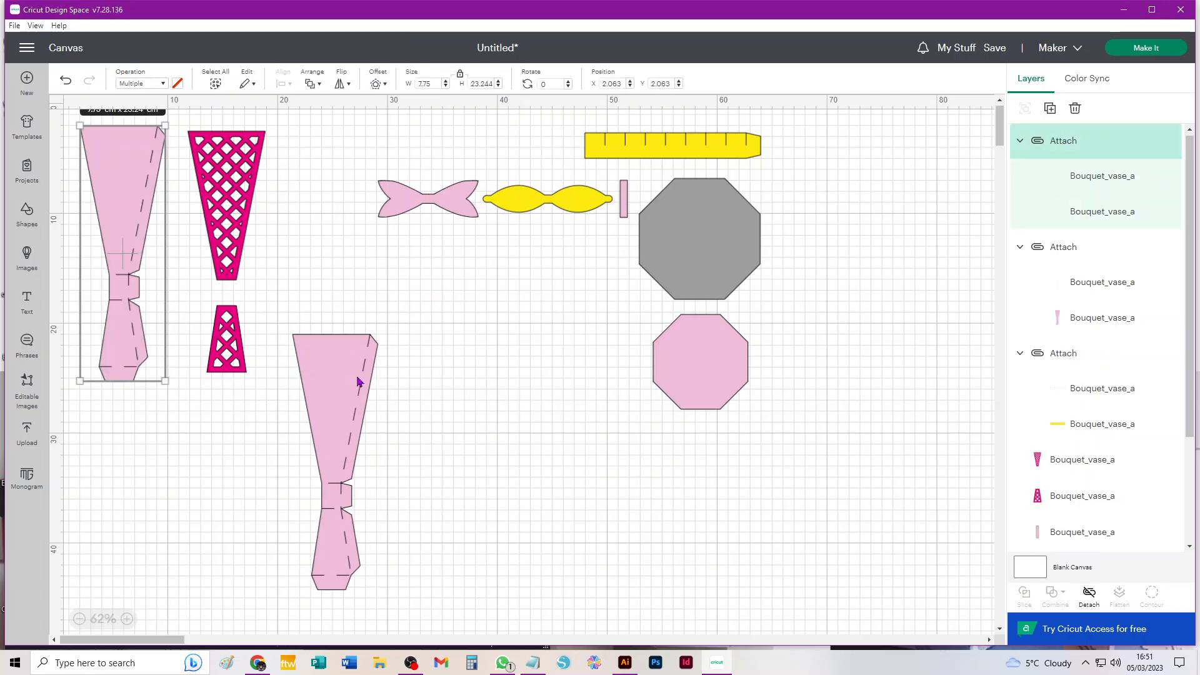
{"action": "key", "text": "ctrl+d"}
{"action": "key", "text": "ctrl+d"}
{"action": "key", "text": "ctrl+d"}
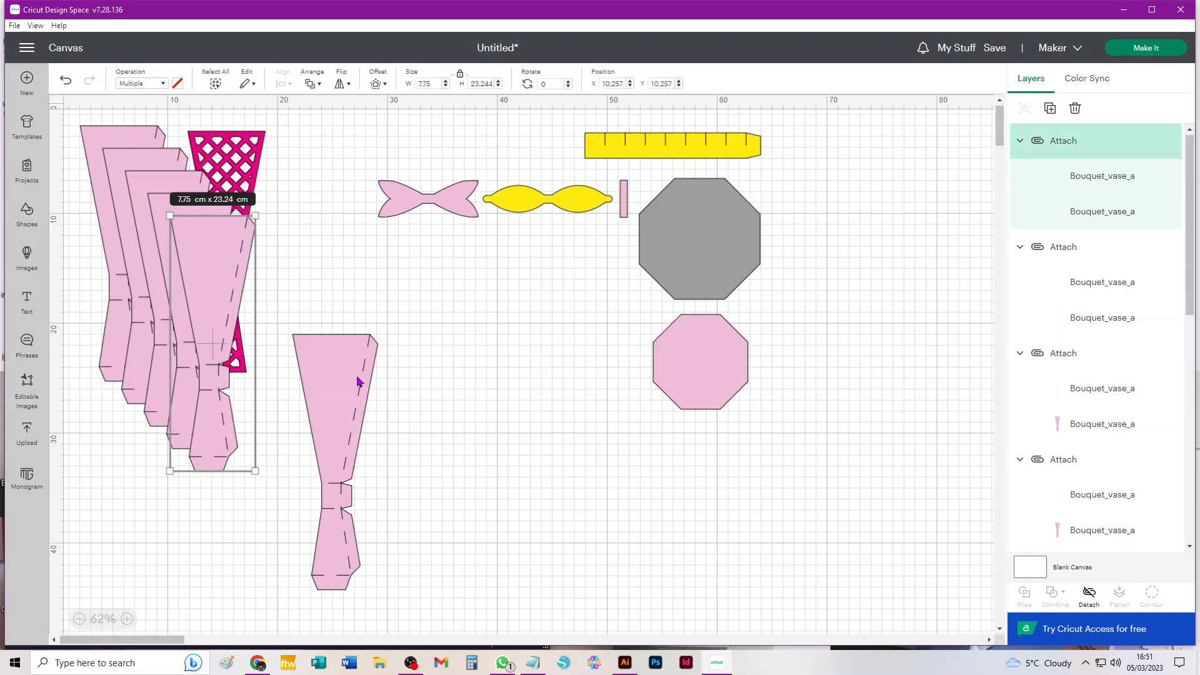
- Move the seven copied vase panels off the lattice pieces and into the area beside the original panel
{"action": "left_click_drag", "start_coordinate": [87, 250], "coordinate": [397, 461]}
{"action": "left_click_drag", "start_coordinate": [140, 361], "coordinate": [485, 532]}
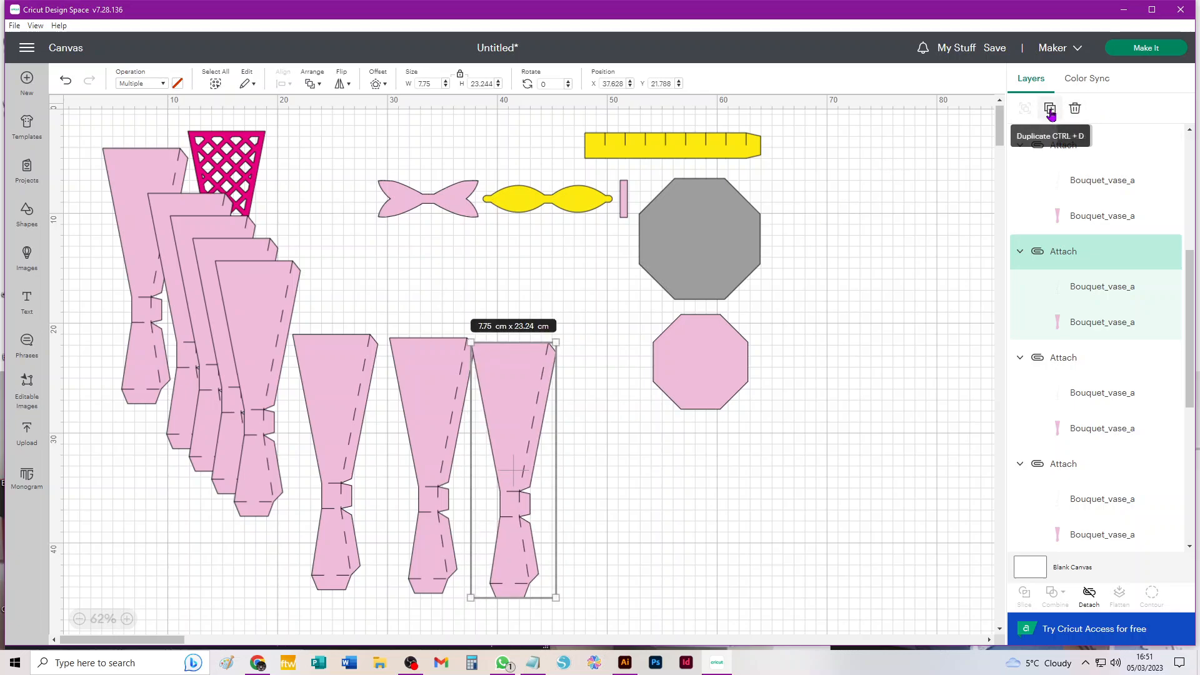
{"action": "left_click_drag", "start_coordinate": [156, 343], "coordinate": [586, 546]}
{"action": "left_click_drag", "start_coordinate": [165, 256], "coordinate": [391, 459]}
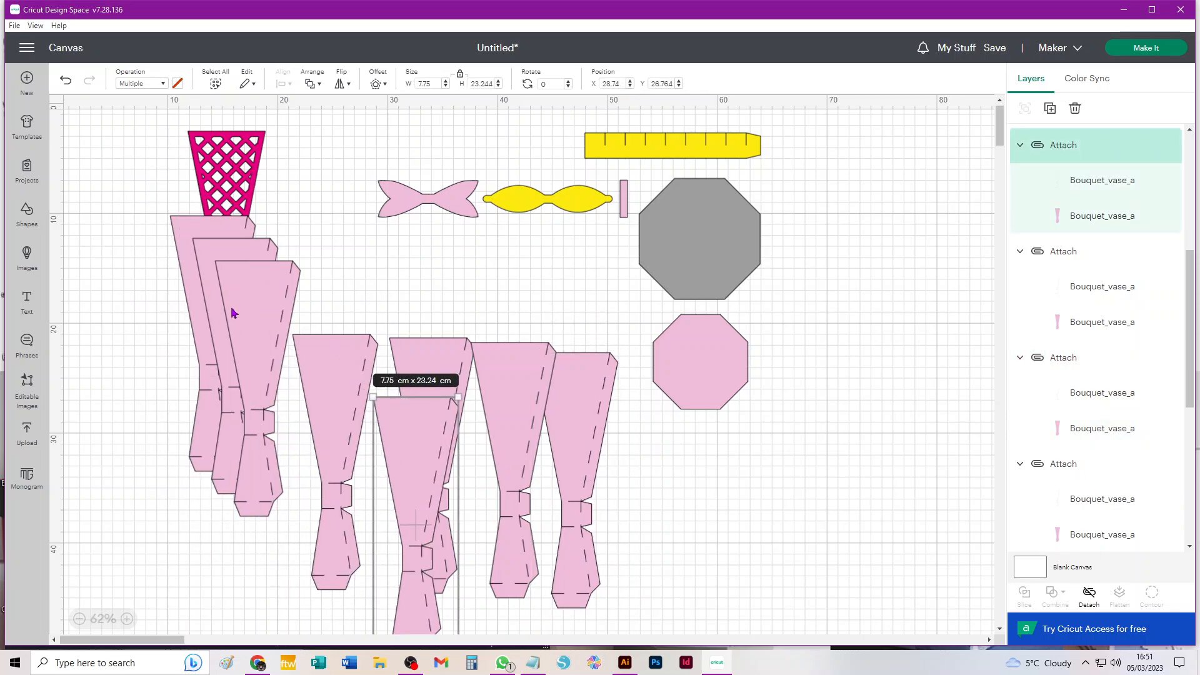
{"action": "left_click_drag", "start_coordinate": [232, 311], "coordinate": [436, 442]}
{"action": "left_click_drag", "start_coordinate": [224, 287], "coordinate": [431, 414]}
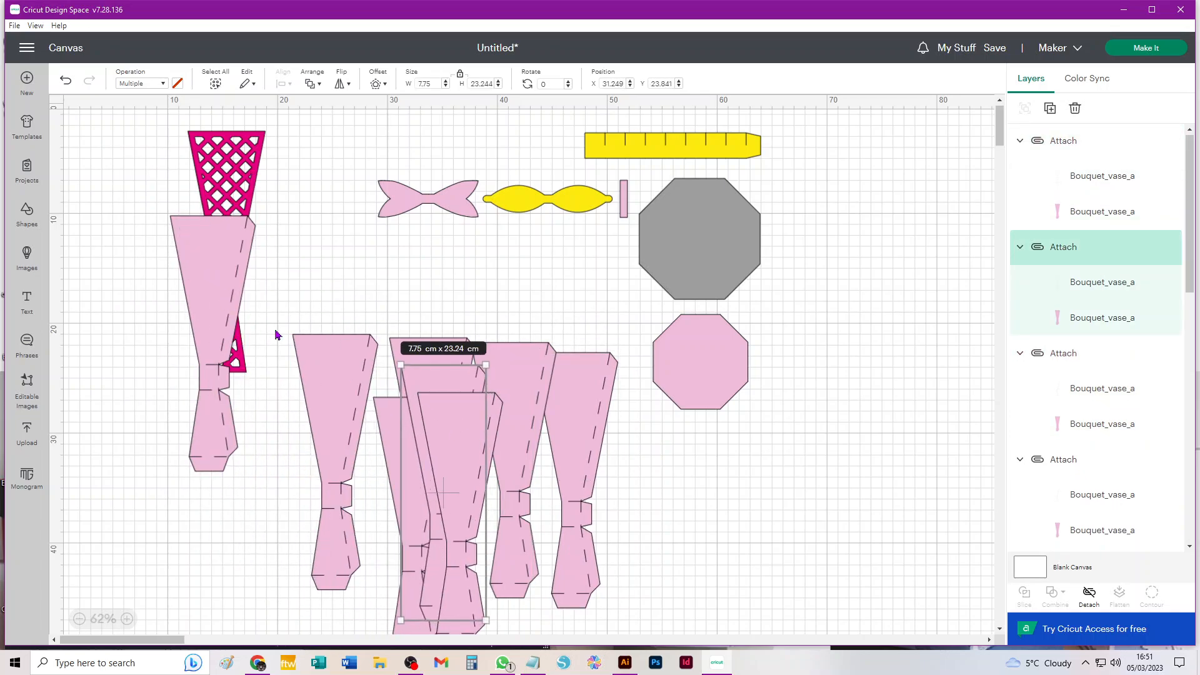
{"action": "left_click_drag", "start_coordinate": [229, 293], "coordinate": [490, 410]}
- Duplicate the large and small magenta lattice pieces together seven times
{"action": "left_click_drag", "start_coordinate": [167, 124], "coordinate": [263, 398]}
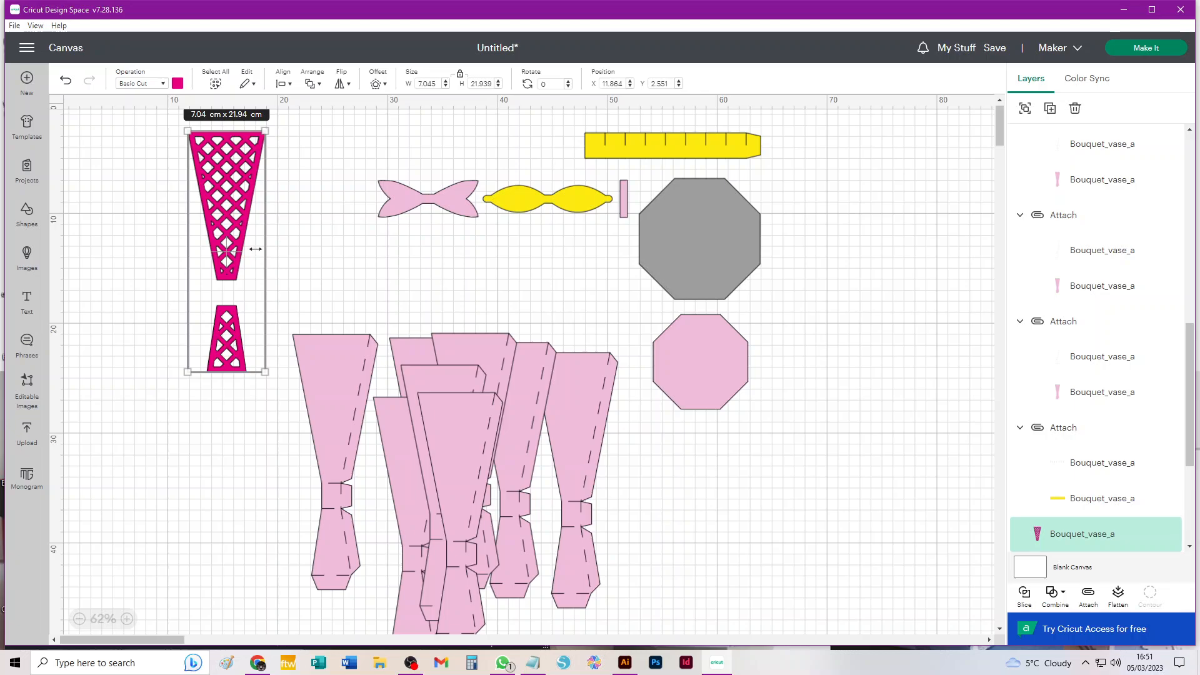
{"action": "key", "text": "ctrl+d"}
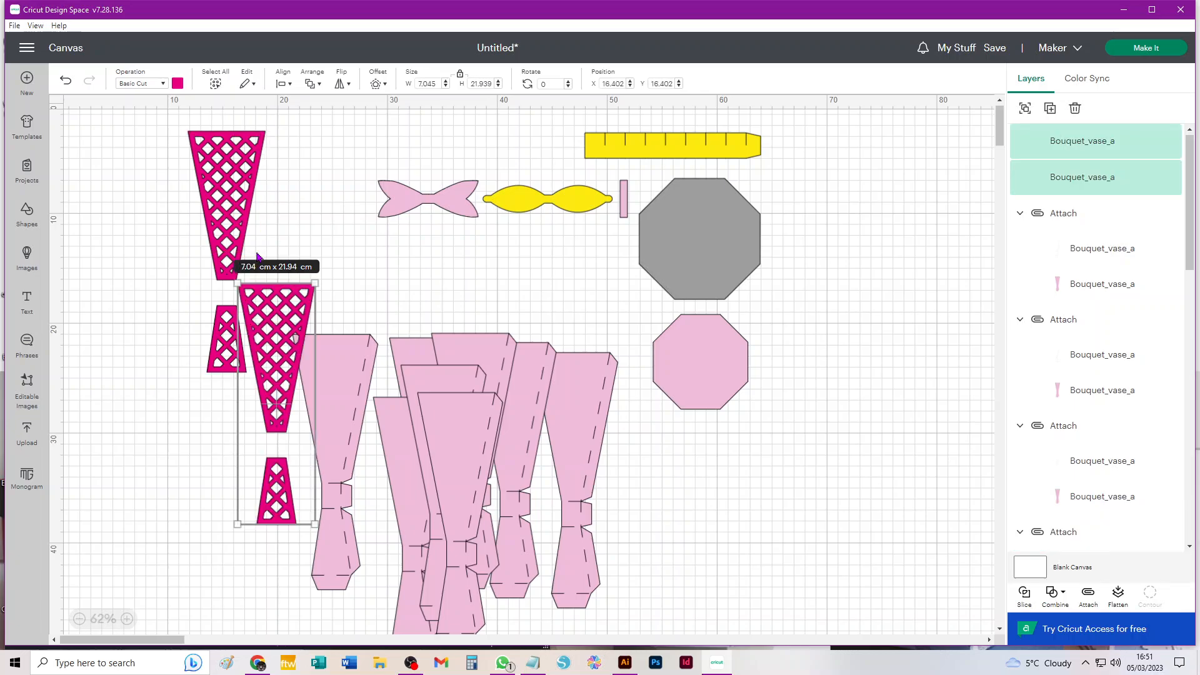
{"action": "key", "text": "ctrl+d"}
{"action": "key", "text": "ctrl+d"}
{"action": "key", "text": "ctrl+d"}
{"action": "key", "text": "ctrl+d"}
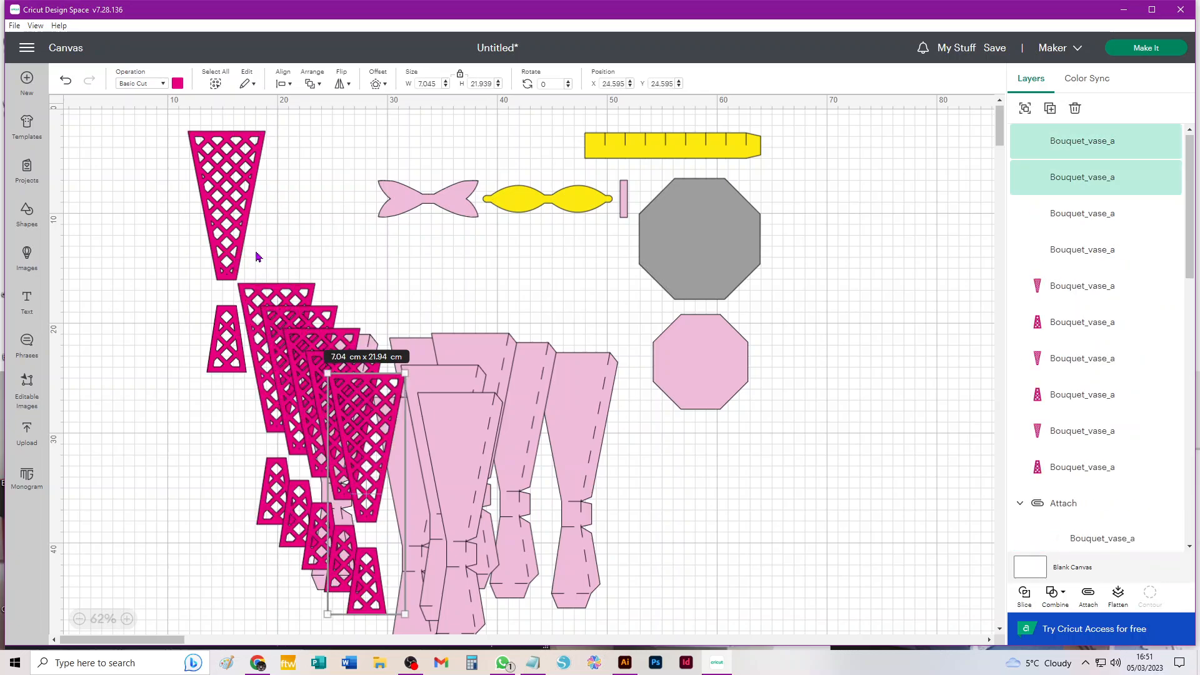
{"action": "key", "text": "ctrl+d"}
{"action": "key", "text": "ctrl+d"}
{"action": "left_click", "coordinate": [162, 491]}
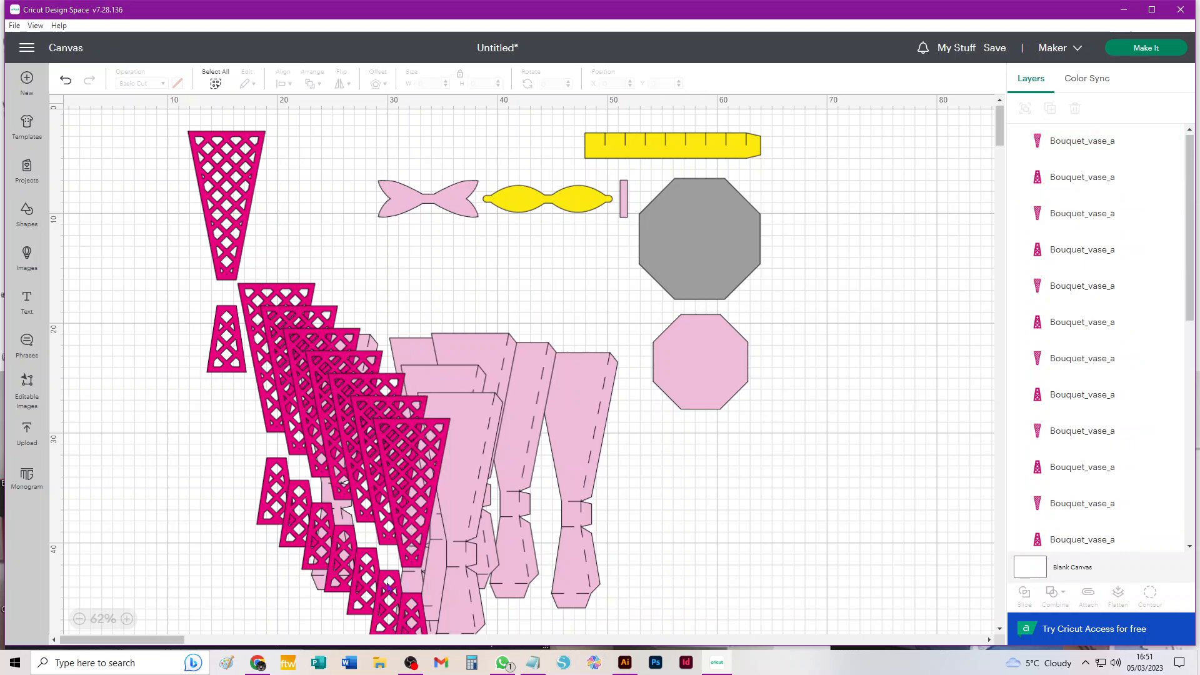
- Move the three uppermost pairs of copied lattice pieces to the canvas's left edge, the third to about X 0.8, Y 20.4 cm
{"action": "left_click", "coordinate": [414, 610]}
{"action": "left_click_drag", "start_coordinate": [412, 528], "coordinate": [108, 265]}
{"action": "left_click", "coordinate": [388, 597]}
{"action": "left_click", "coordinate": [381, 532], "text": "shift"}
{"action": "left_click_drag", "start_coordinate": [382, 532], "coordinate": [145, 320]}
{"action": "left_click", "coordinate": [364, 584]}
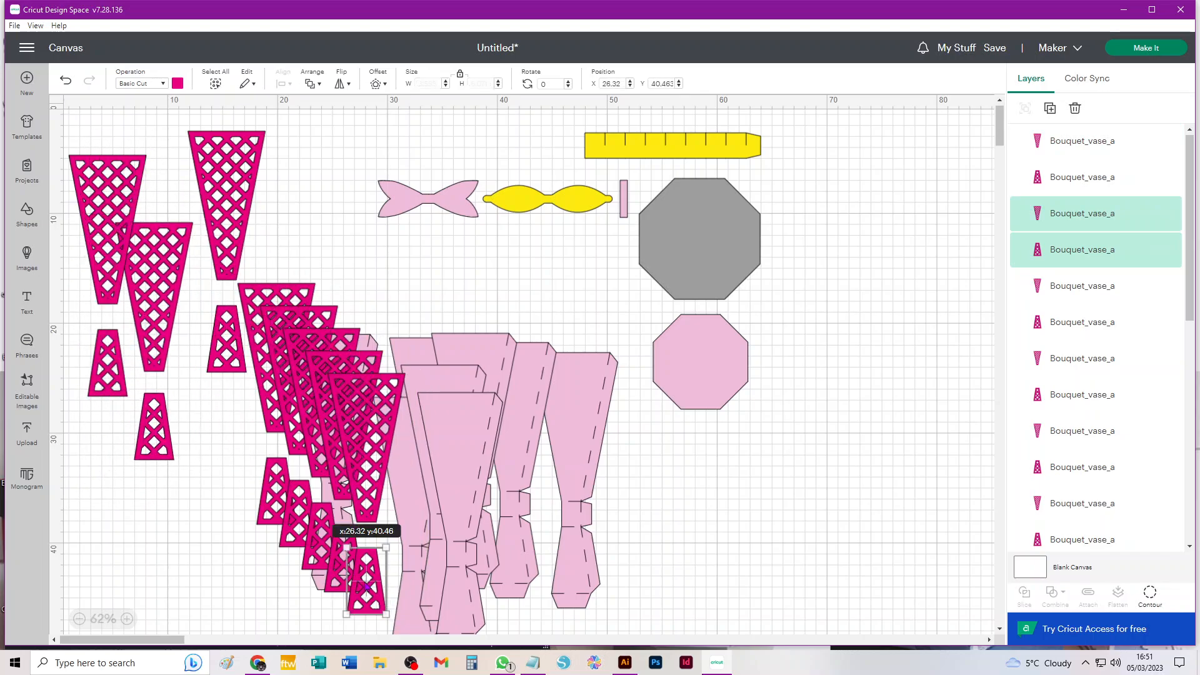
{"action": "left_click", "coordinate": [375, 456], "text": "shift"}
{"action": "left_click_drag", "start_coordinate": [375, 456], "coordinate": [71, 405]}
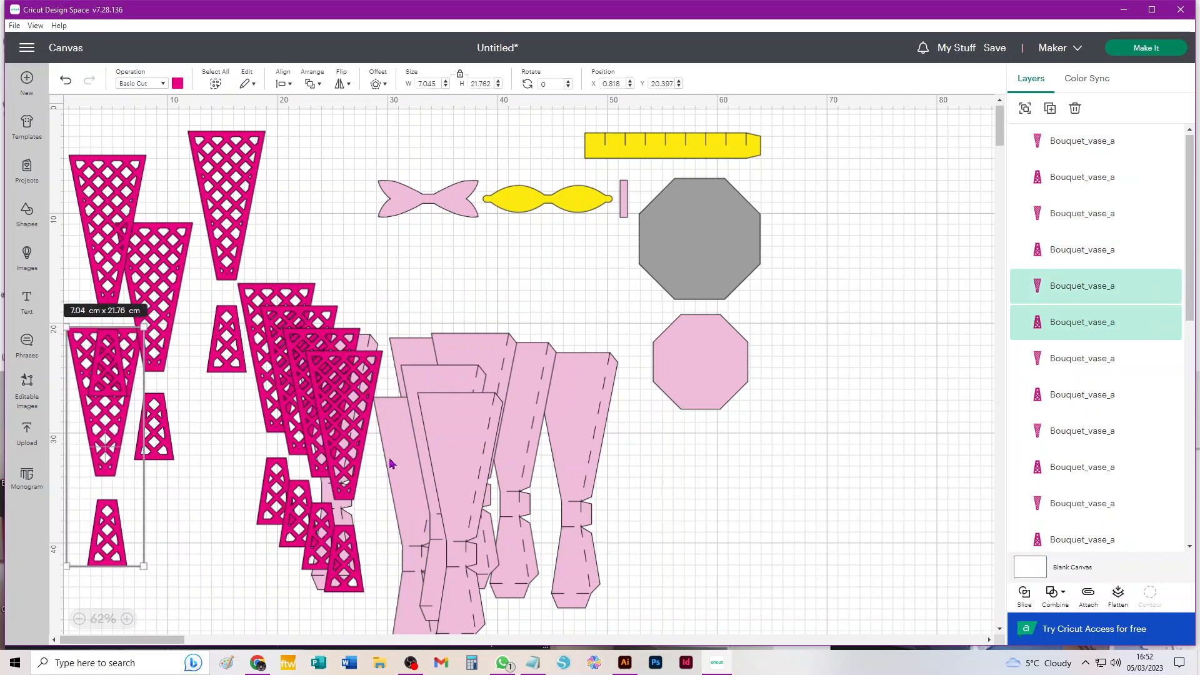
- Move the remaining four pairs of copied lattice pieces clear of the pink vase panels, near the other lattice pieces
{"action": "left_click", "coordinate": [329, 432]}
{"action": "left_click", "coordinate": [352, 590], "text": "shift"}
{"action": "left_click_drag", "start_coordinate": [352, 591], "coordinate": [141, 635]}
{"action": "left_click", "coordinate": [325, 524]}
{"action": "left_click", "coordinate": [335, 417], "text": "shift"}
{"action": "left_click_drag", "start_coordinate": [335, 417], "coordinate": [125, 279]}
{"action": "left_click", "coordinate": [307, 410]}
{"action": "left_click", "coordinate": [308, 518], "text": "shift"}
{"action": "left_click_drag", "start_coordinate": [309, 518], "coordinate": [206, 514]}
{"action": "left_click", "coordinate": [284, 399]}
{"action": "left_click", "coordinate": [277, 514], "text": "shift"}
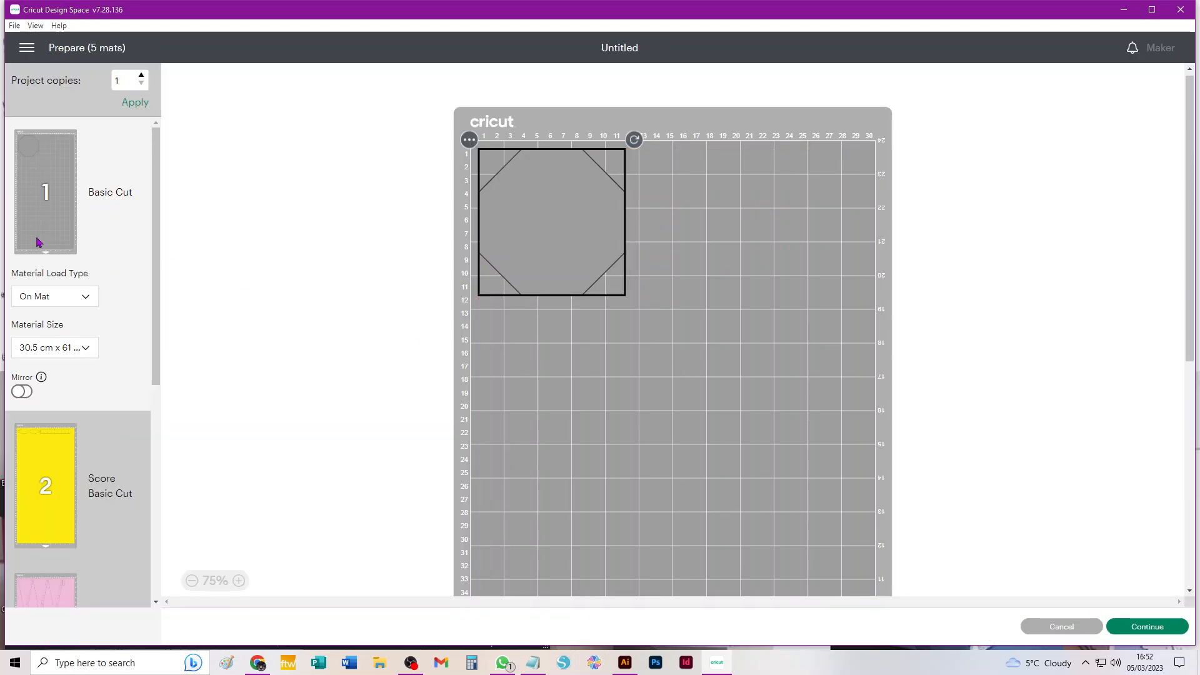
- Examine how the pieces are laid out on yellow mat 2 and pink mat 3 in the cutting preview
{"action": "scroll", "coordinate": [46, 249], "scroll_direction": "down", "scroll_amount": 5}
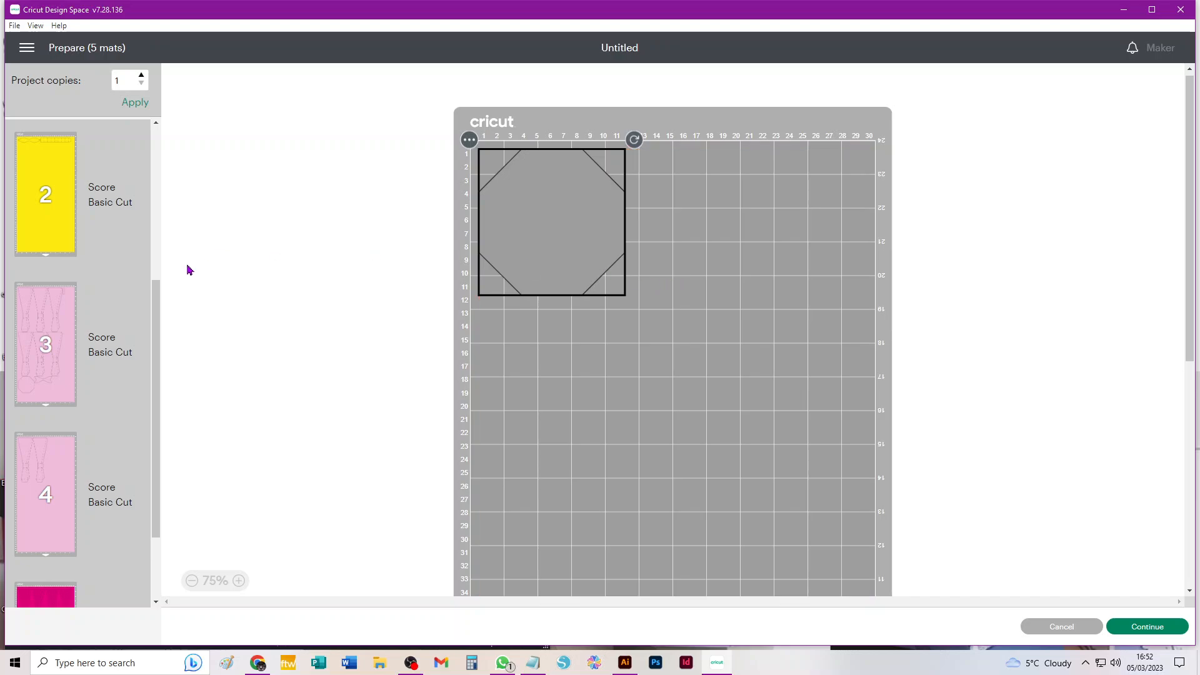
{"action": "scroll", "coordinate": [99, 250], "scroll_direction": "up", "scroll_amount": 3}
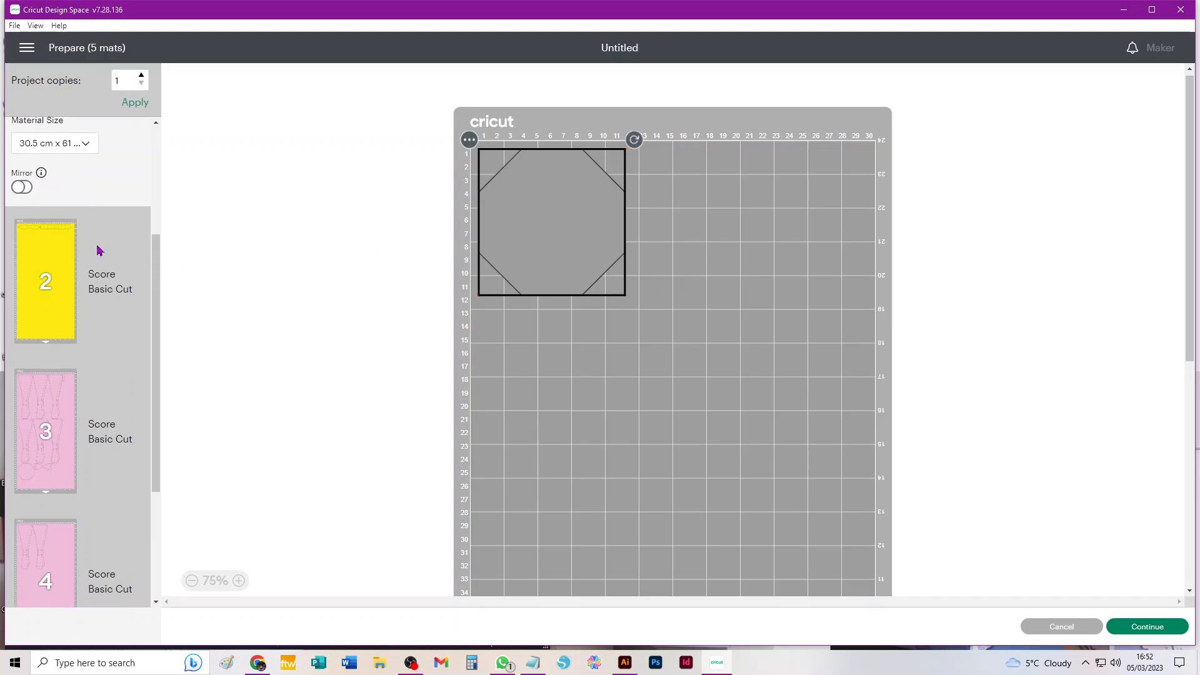
{"action": "left_click", "coordinate": [38, 320]}
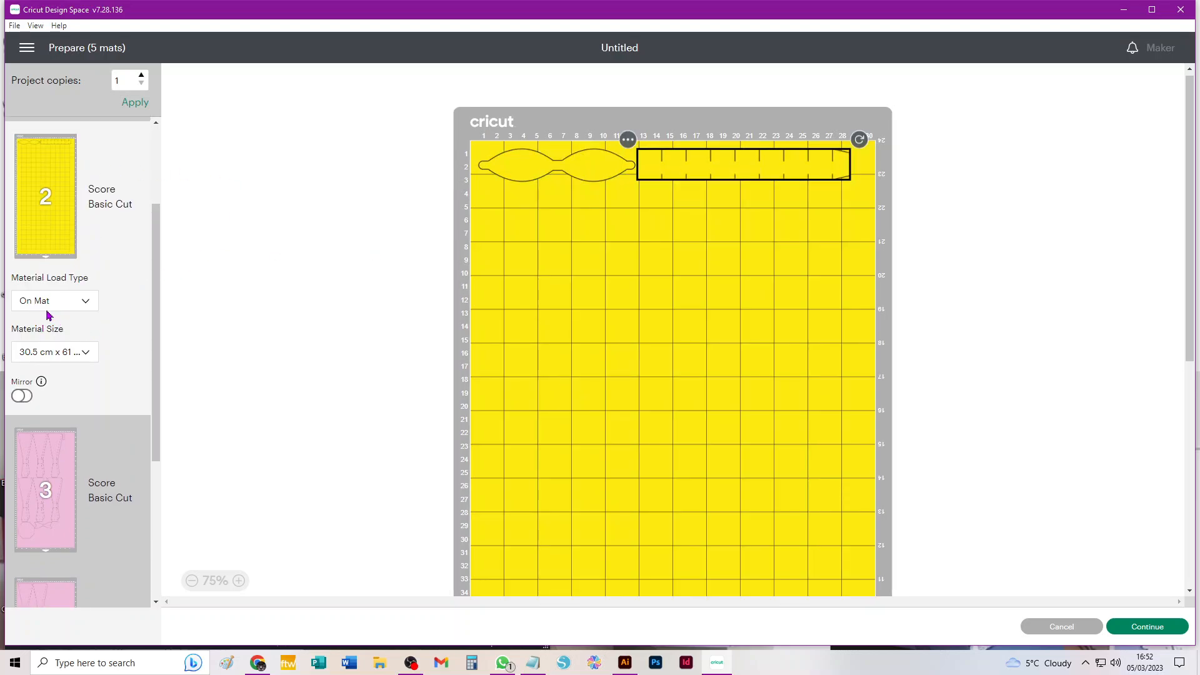
{"action": "scroll", "coordinate": [105, 340], "scroll_direction": "down", "scroll_amount": 5}
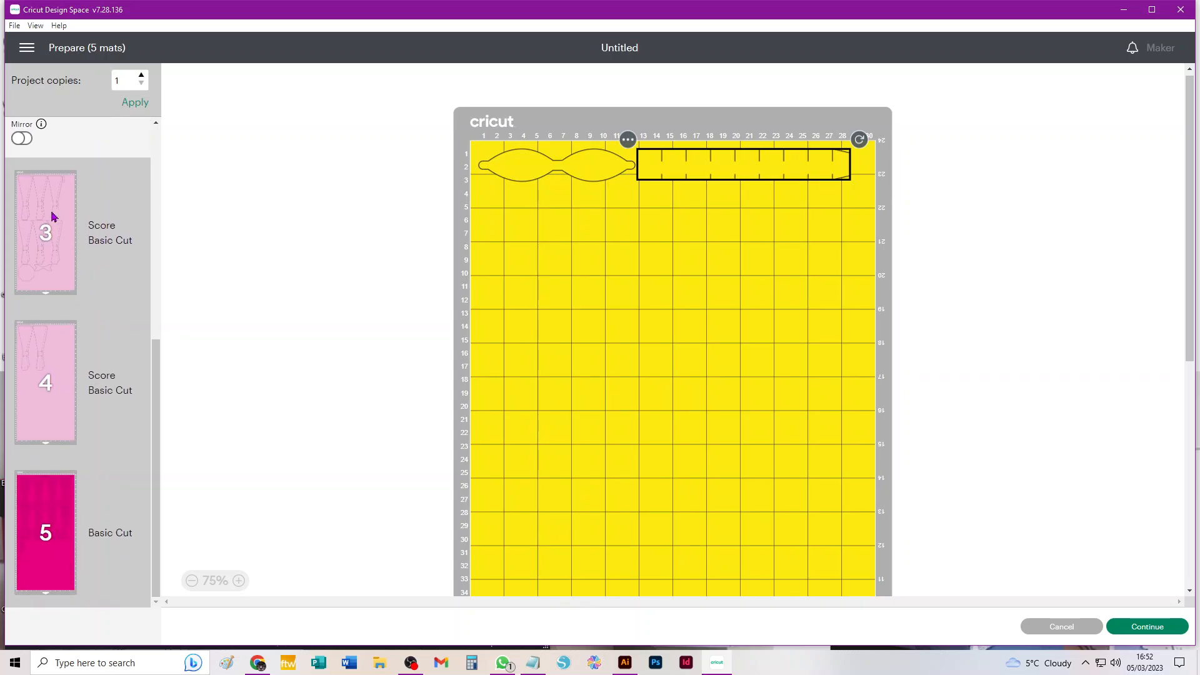
{"action": "left_click", "coordinate": [38, 209]}
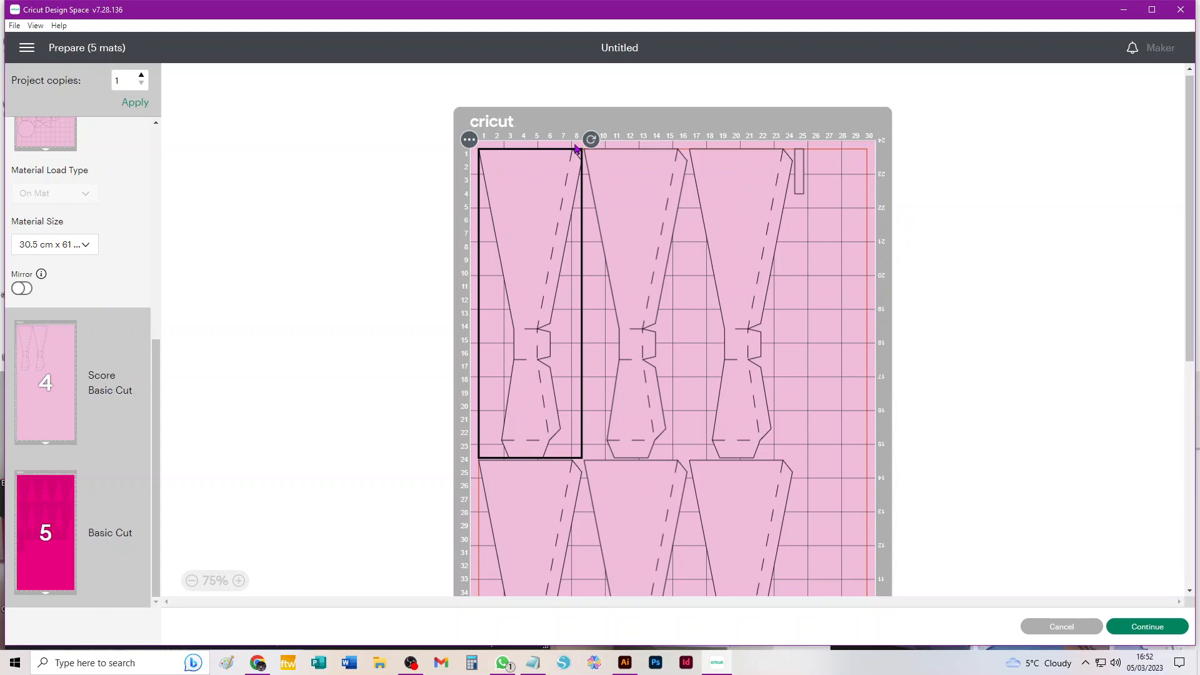
- Try to rotate the second vase panel 180° on mat 3 and nest it against the first, then return to the canvas
{"action": "left_click", "coordinate": [654, 188]}
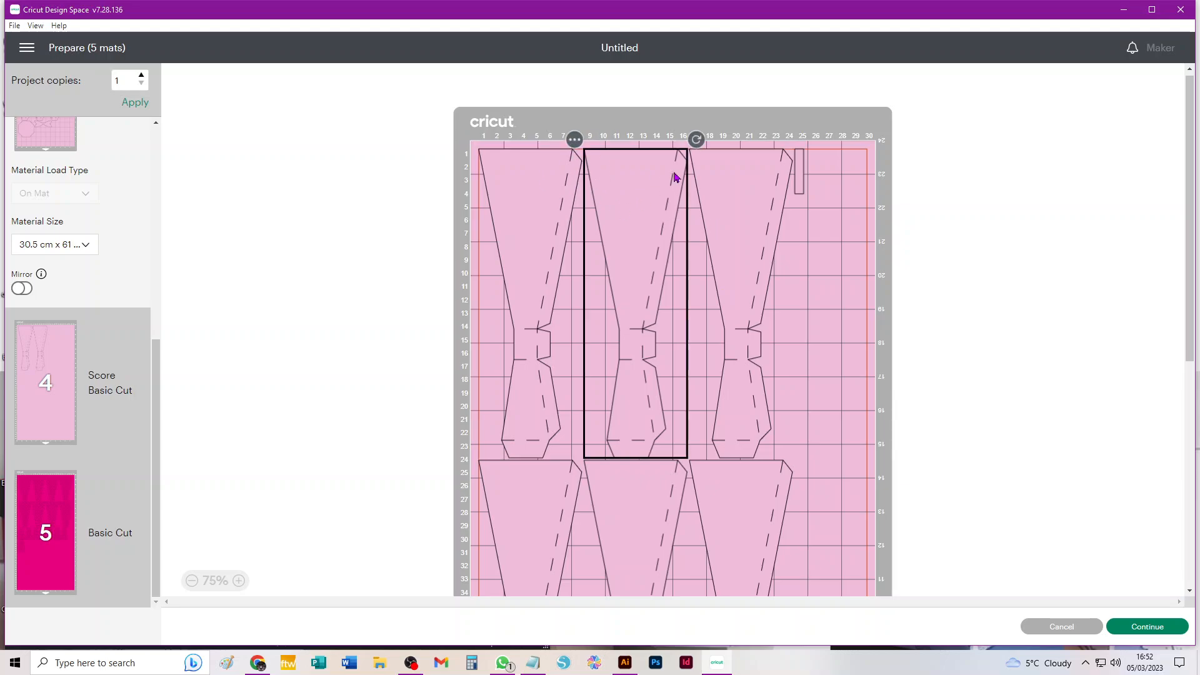
{"action": "left_click_drag", "start_coordinate": [696, 141], "coordinate": [595, 402]}
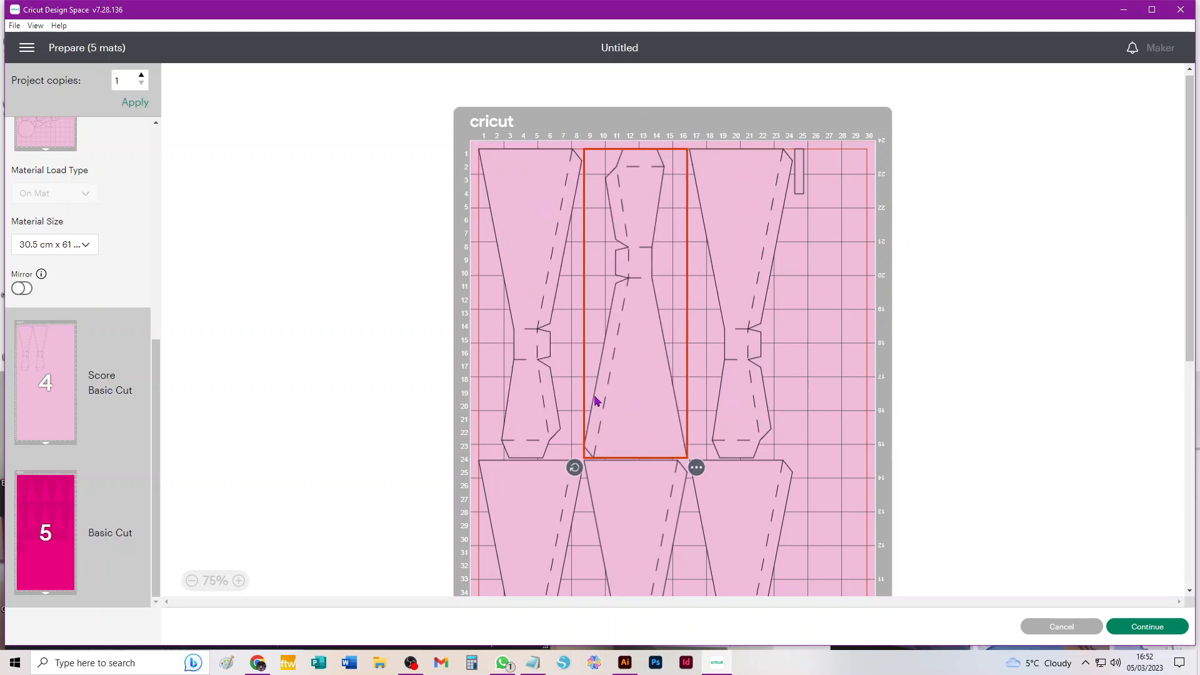
{"action": "left_click_drag", "start_coordinate": [639, 332], "coordinate": [611, 340]}
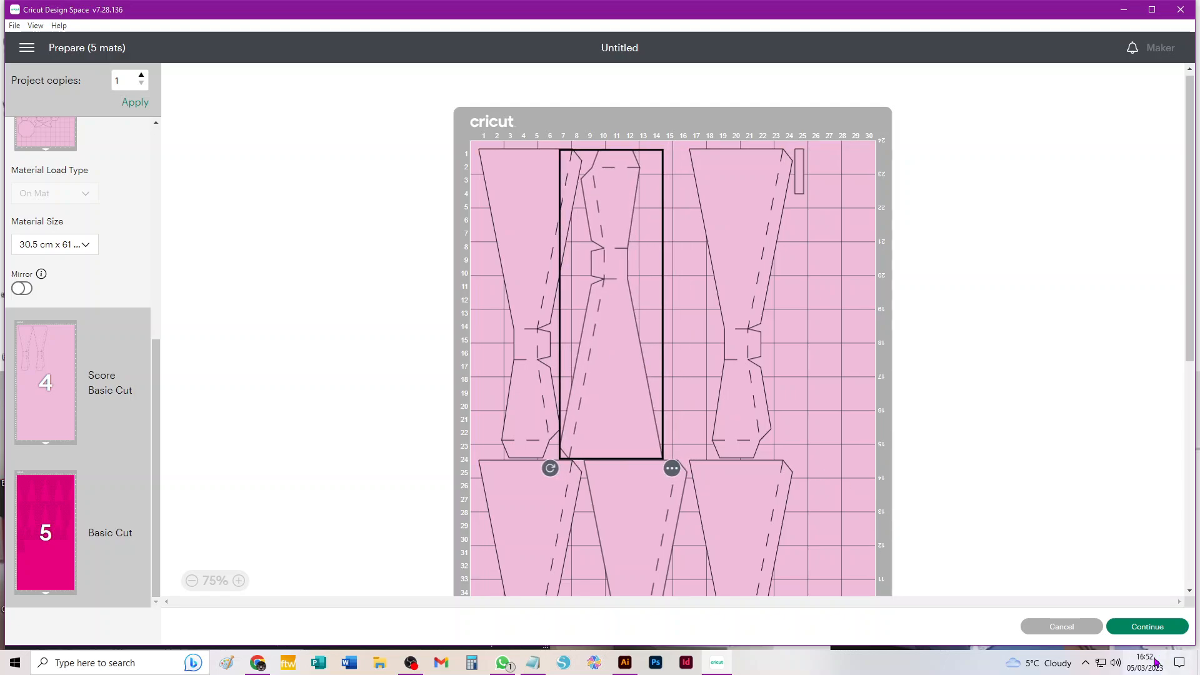
{"action": "left_click", "coordinate": [1071, 627]}
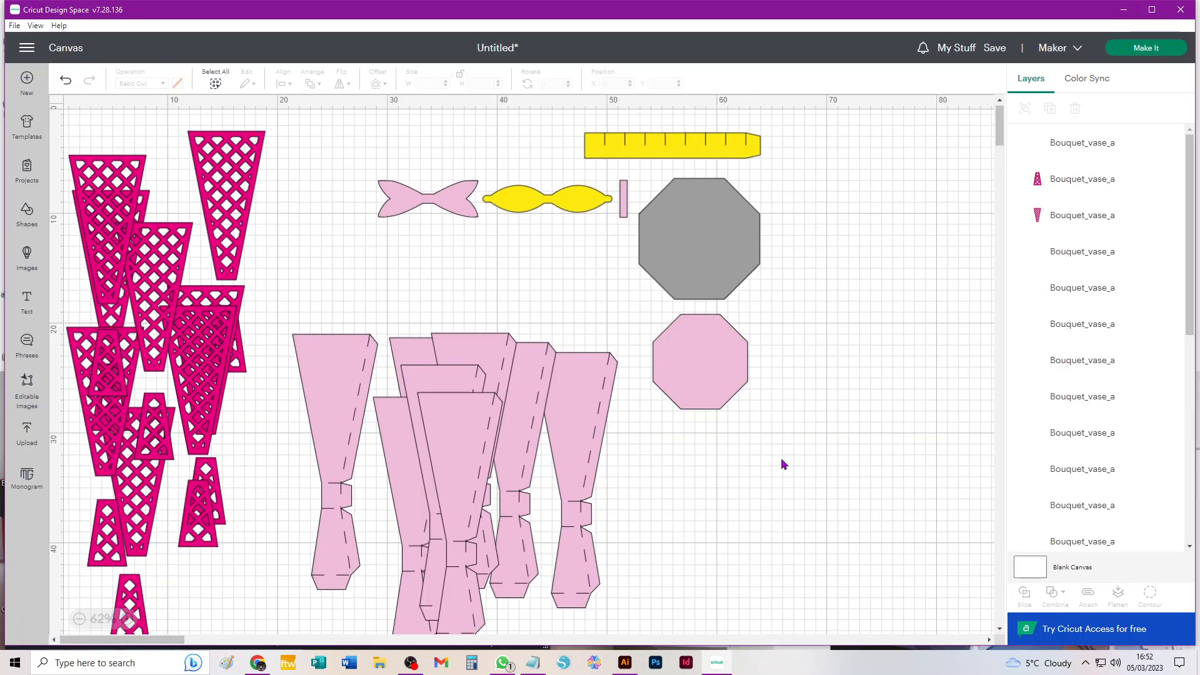
- Move the seven copied vase panels aside to about X 46.7, Y 26.6 cm and raise the original panel below the bow pieces
{"action": "scroll", "coordinate": [538, 338], "scroll_direction": "down", "scroll_amount": 1}
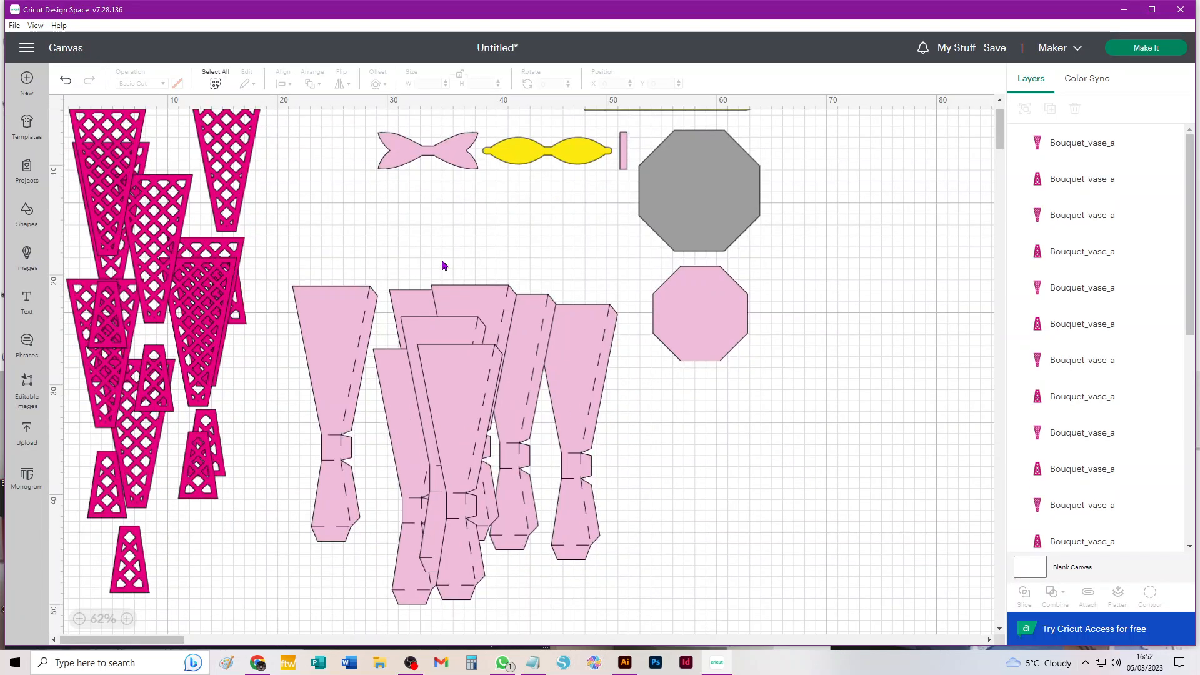
{"action": "left_click_drag", "start_coordinate": [410, 263], "coordinate": [670, 431]}
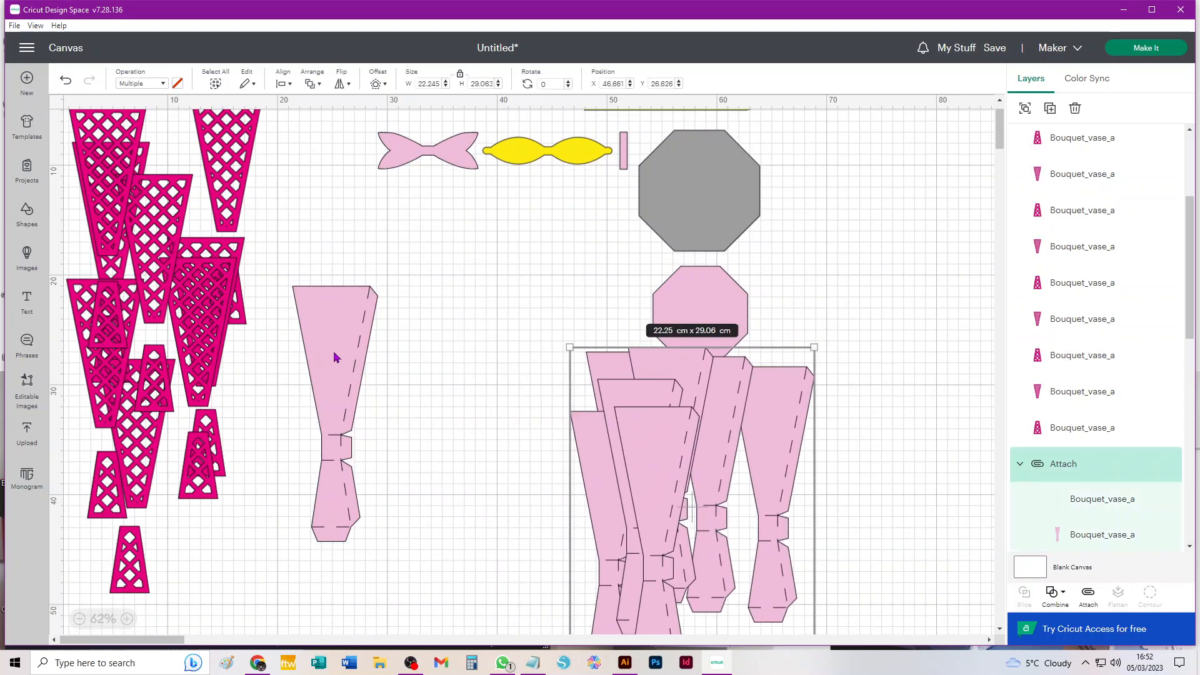
{"action": "left_click_drag", "start_coordinate": [330, 347], "coordinate": [338, 276]}
- Nest one copied vase panel, rotated 180°, closely beside the original and delete the six remaining copies
{"action": "left_click_drag", "start_coordinate": [651, 490], "coordinate": [428, 330]}
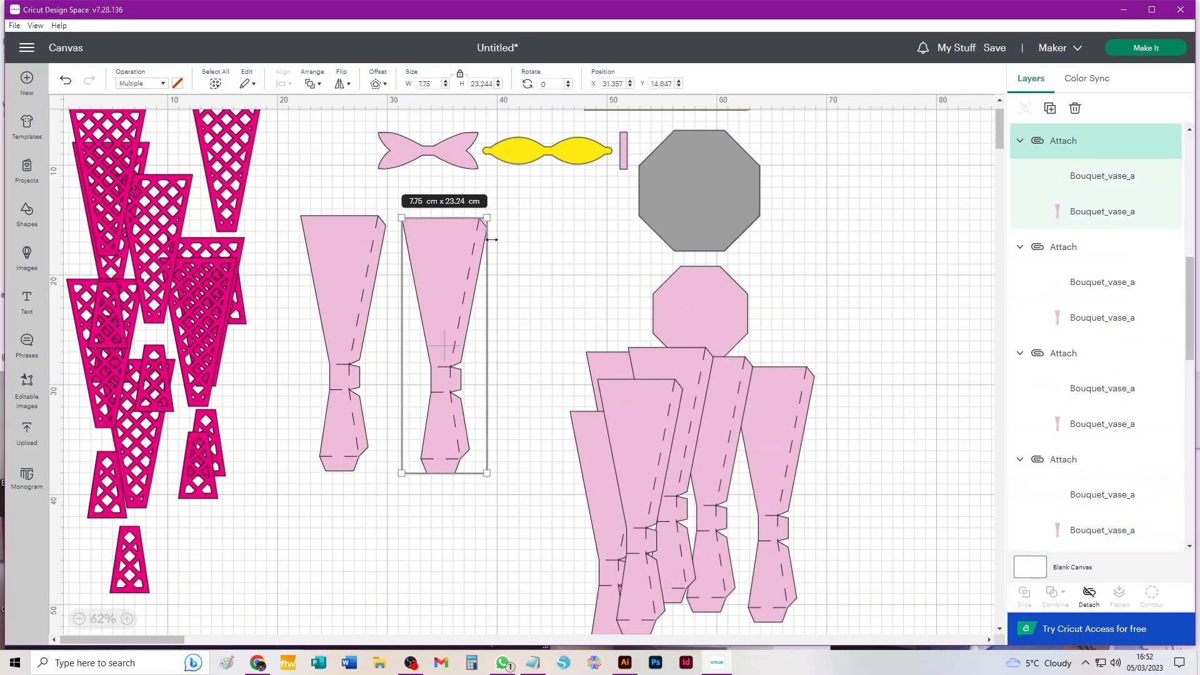
{"action": "left_click_drag", "start_coordinate": [496, 214], "coordinate": [385, 517]}
{"action": "left_click_drag", "start_coordinate": [448, 419], "coordinate": [415, 409]}
{"action": "left_click_drag", "start_coordinate": [884, 464], "coordinate": [604, 561]}
{"action": "key", "text": "Delete"}
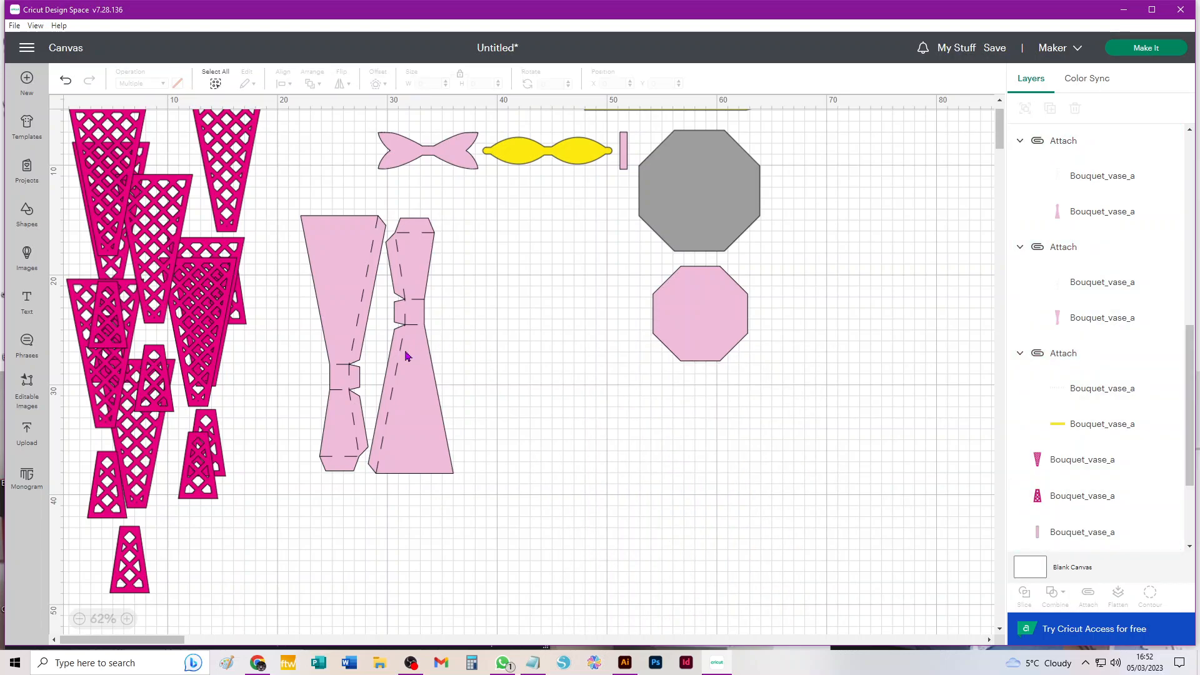
- Align the two nested vase panels along their top edges
{"action": "scroll", "coordinate": [368, 357], "scroll_direction": "up", "scroll_amount": 3}
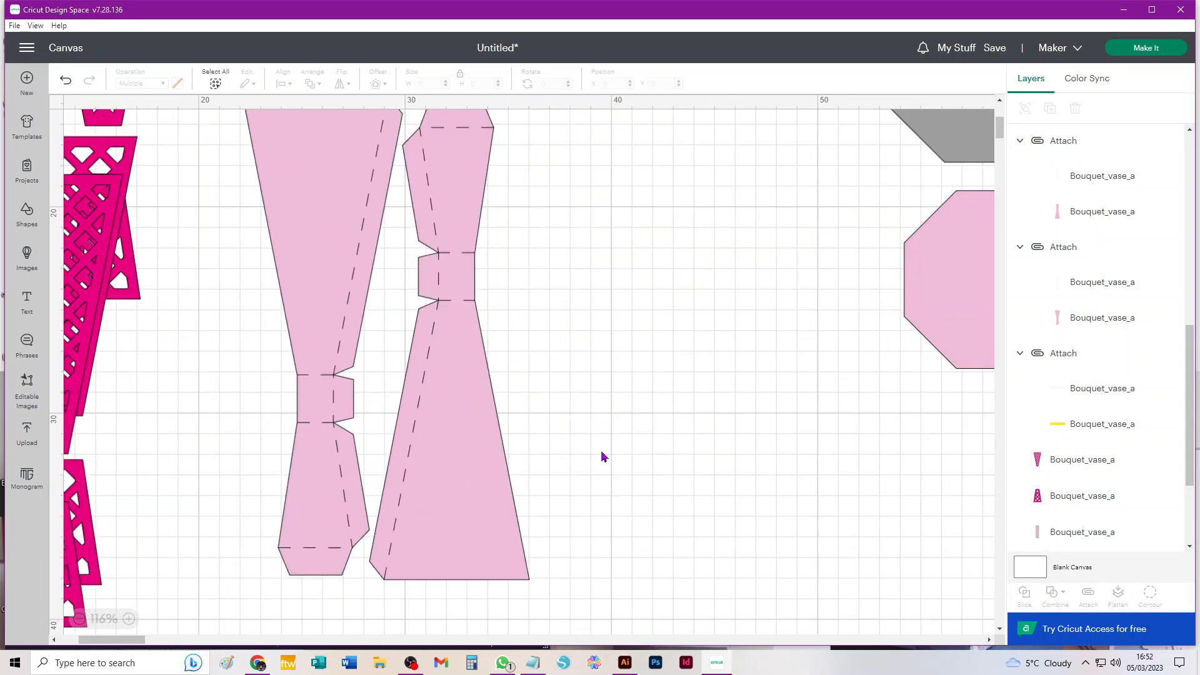
{"action": "scroll", "coordinate": [509, 436], "scroll_direction": "up", "scroll_amount": 4}
{"action": "scroll", "coordinate": [610, 518], "scroll_direction": "down", "scroll_amount": 2}
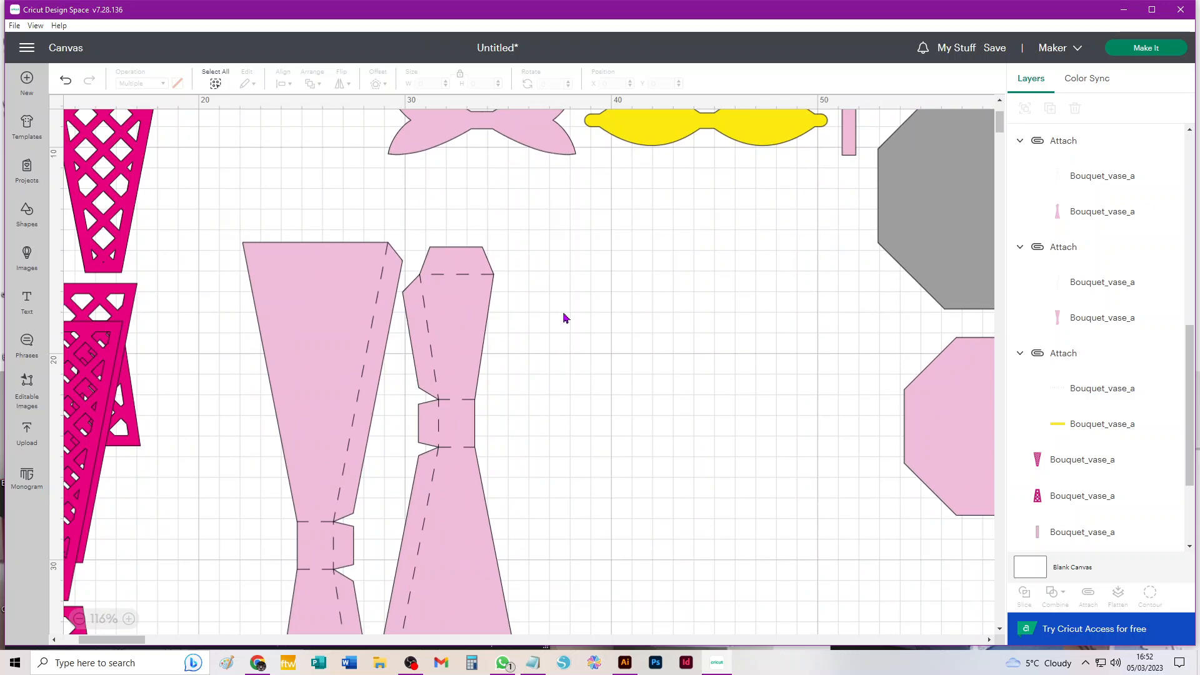
{"action": "left_click_drag", "start_coordinate": [591, 284], "coordinate": [300, 432]}
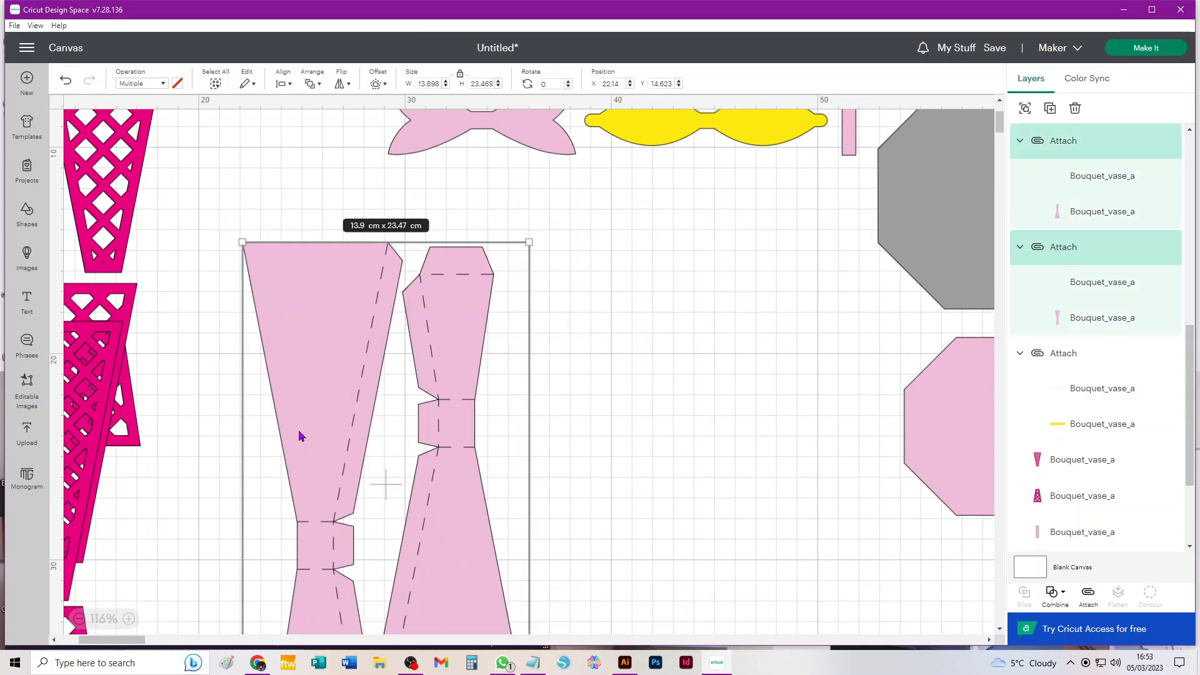
{"action": "left_click", "coordinate": [282, 83]}
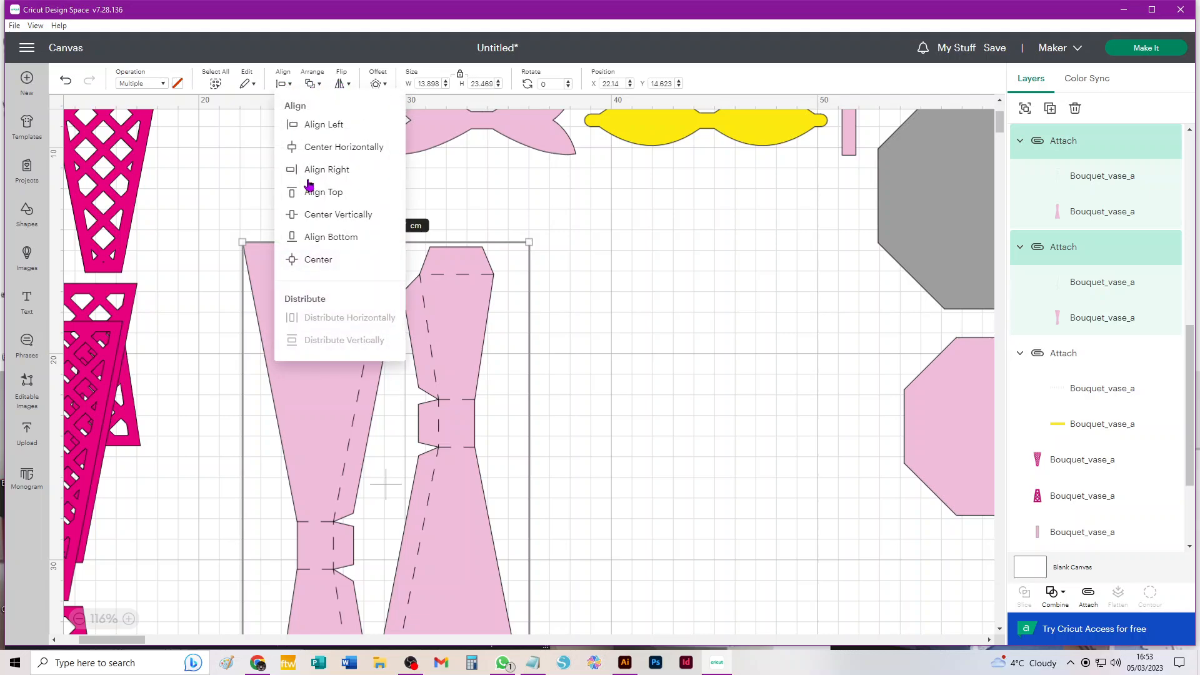
{"action": "left_click", "coordinate": [316, 191]}
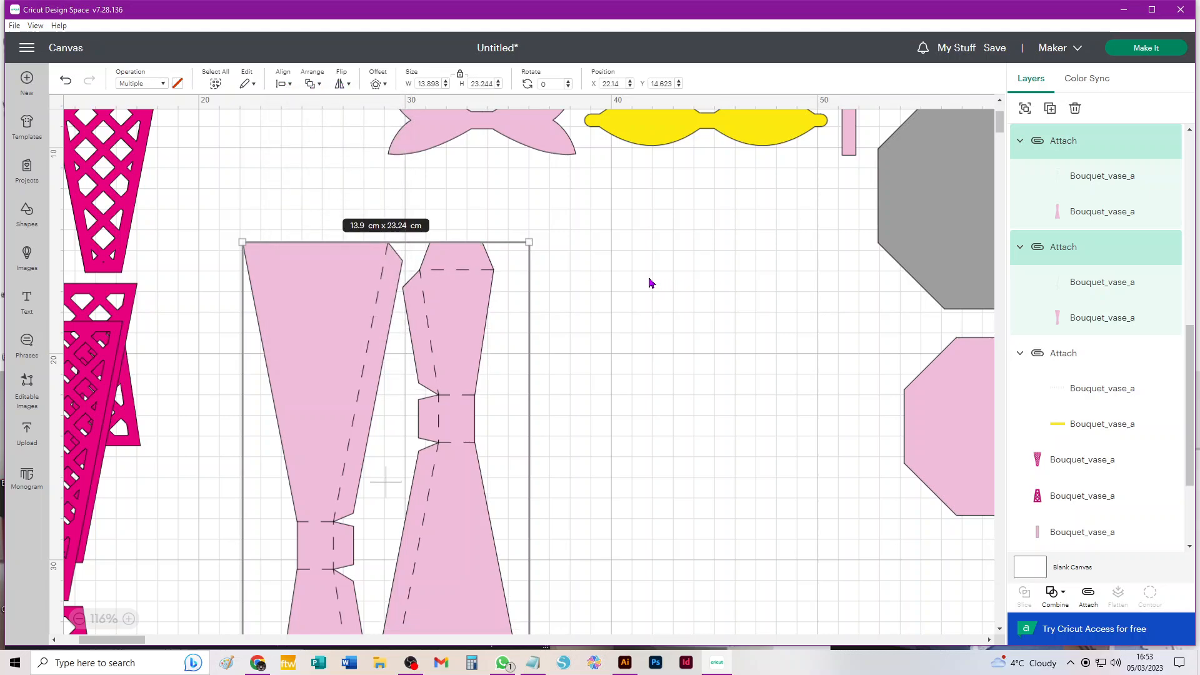
- Paste a copy of the nested panel pair and fit it beside the first pair at about X 34.2, Y 14.6 cm
{"action": "key", "text": "ctrl+c"}
{"action": "key", "text": "ctrl+v"}
{"action": "left_click_drag", "start_coordinate": [171, 188], "coordinate": [571, 286]}
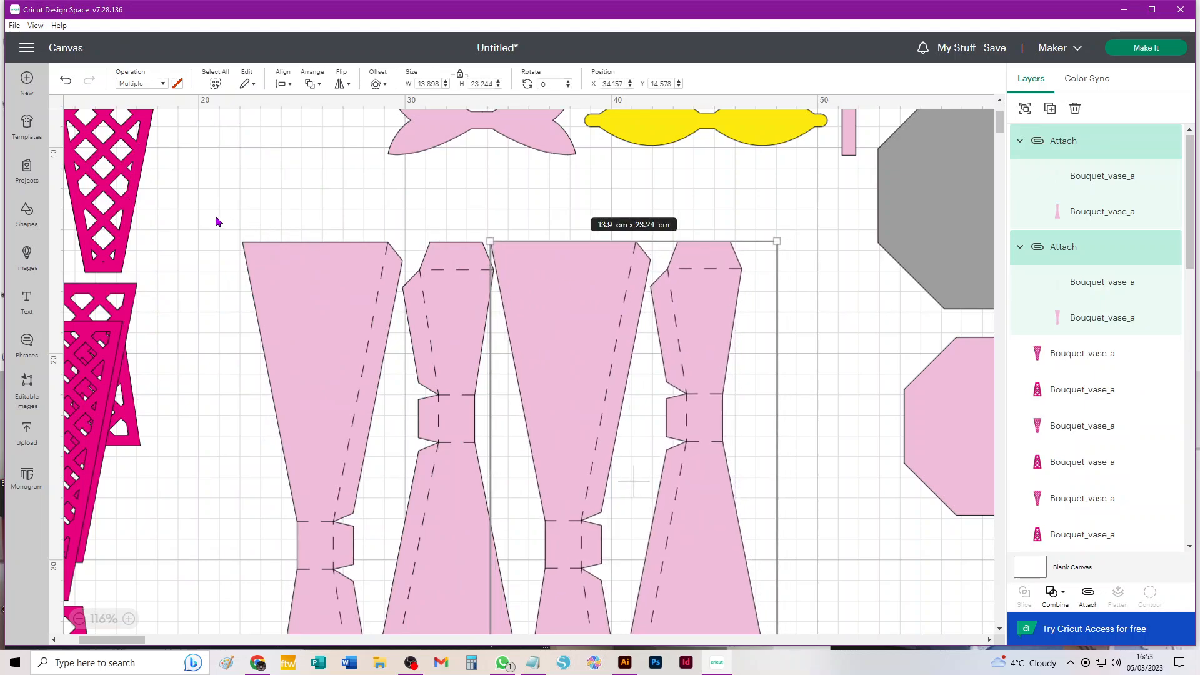
- Align all four nested vase panels along their top edges
{"action": "left_click_drag", "start_coordinate": [213, 223], "coordinate": [775, 322]}
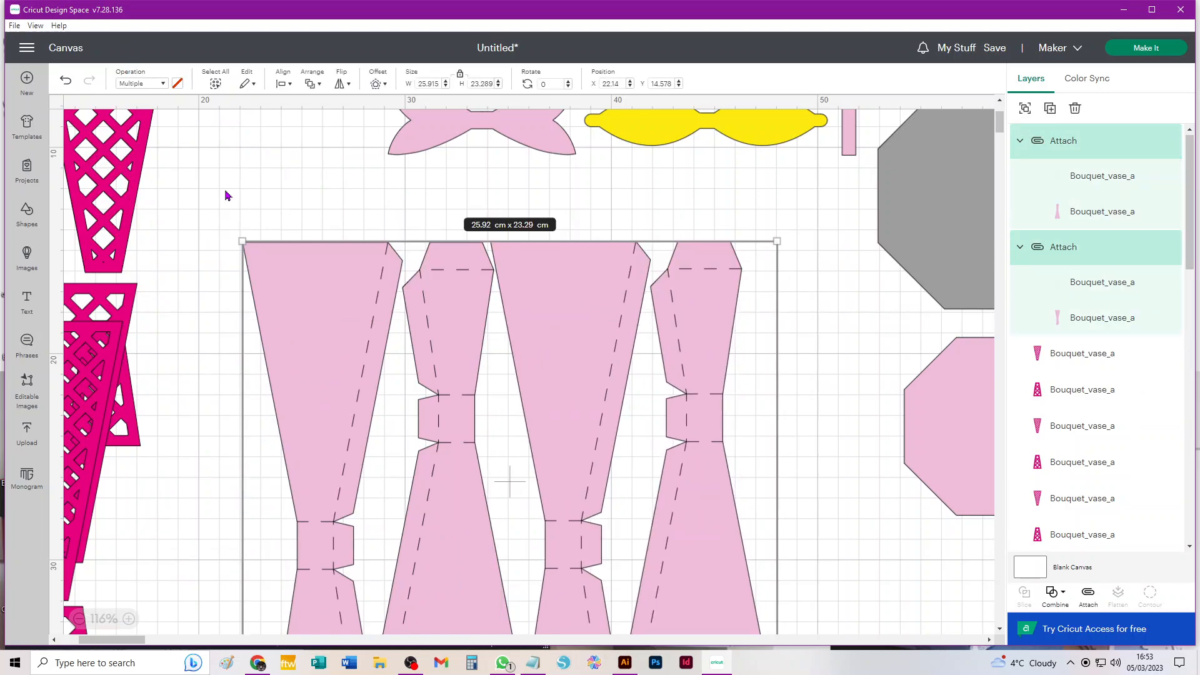
{"action": "left_click", "coordinate": [285, 83]}
{"action": "left_click", "coordinate": [319, 194]}
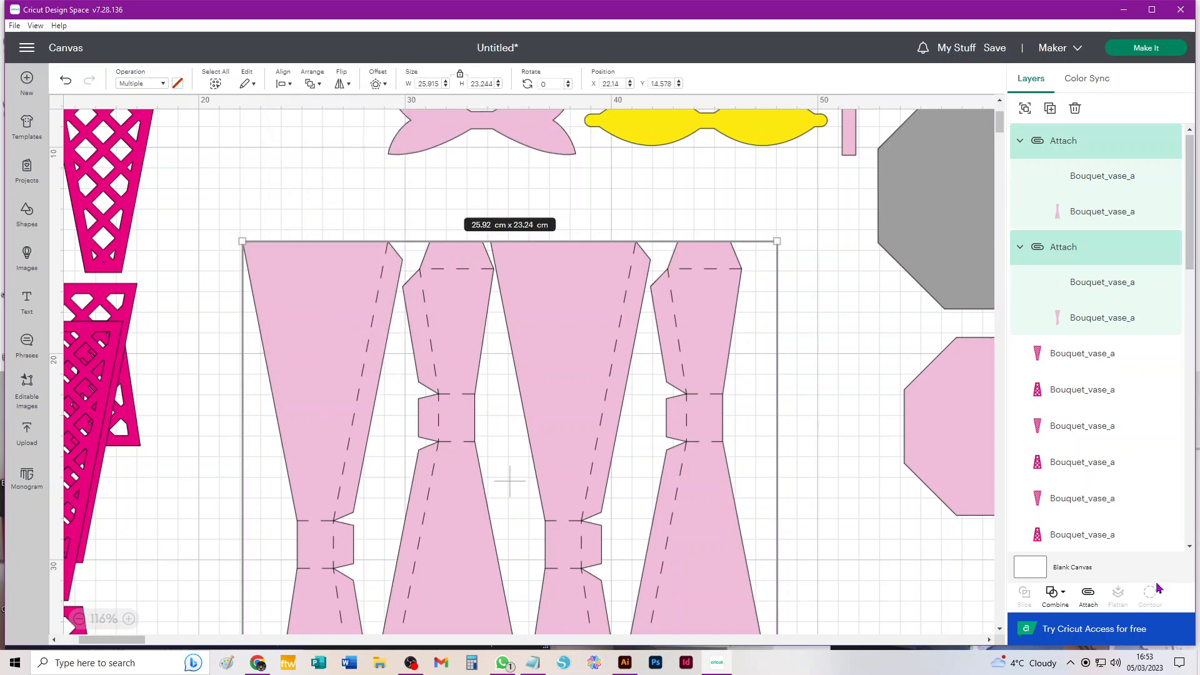
- Attach the four nested vase panels together and move the attached set to the empty area beyond the grey octagon
{"action": "left_click", "coordinate": [1091, 592]}
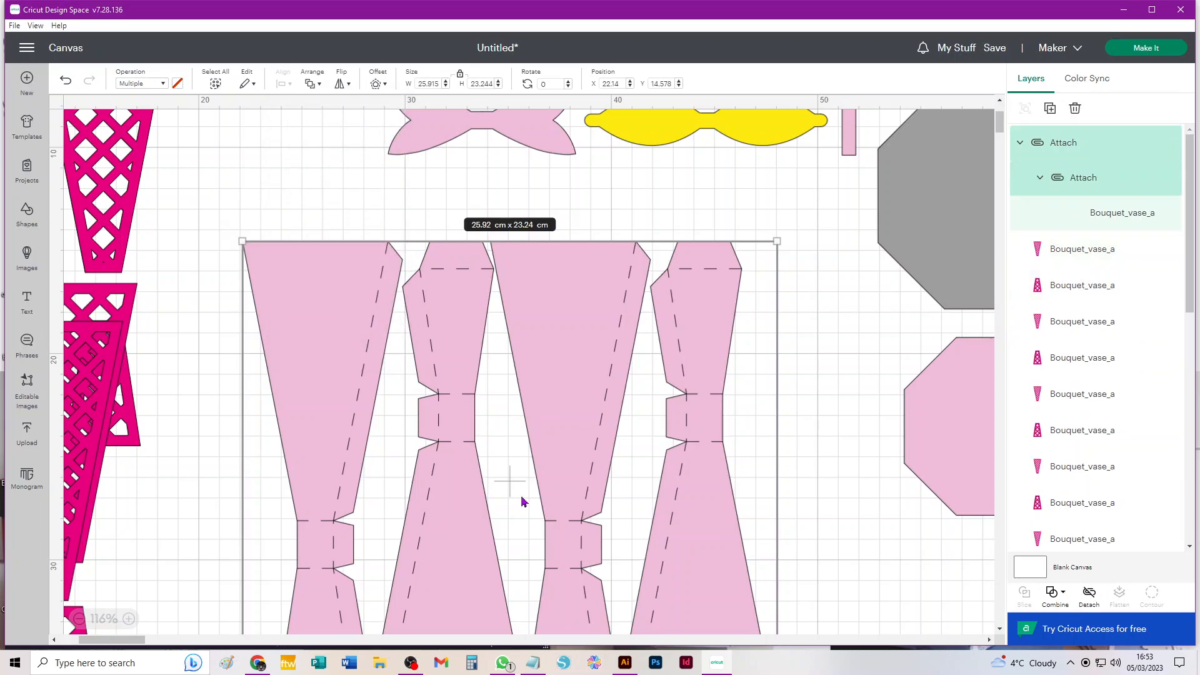
{"action": "scroll", "coordinate": [487, 336], "scroll_direction": "down", "scroll_amount": 2}
{"action": "scroll", "coordinate": [486, 337], "scroll_direction": "down", "scroll_amount": 3}
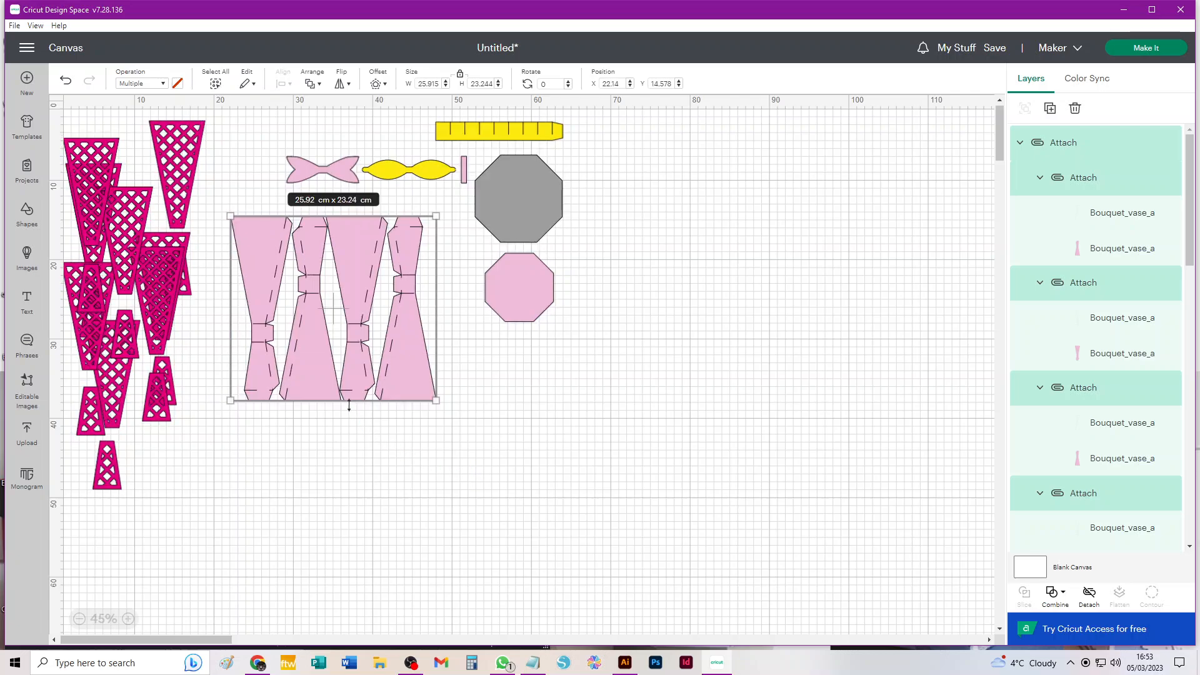
{"action": "left_click_drag", "start_coordinate": [312, 370], "coordinate": [740, 324]}
- Paste a copy of the attached panel set and place it at about X 26, Y 32.6 cm
{"action": "key", "text": "ctrl+c"}
{"action": "key", "text": "ctrl+v"}
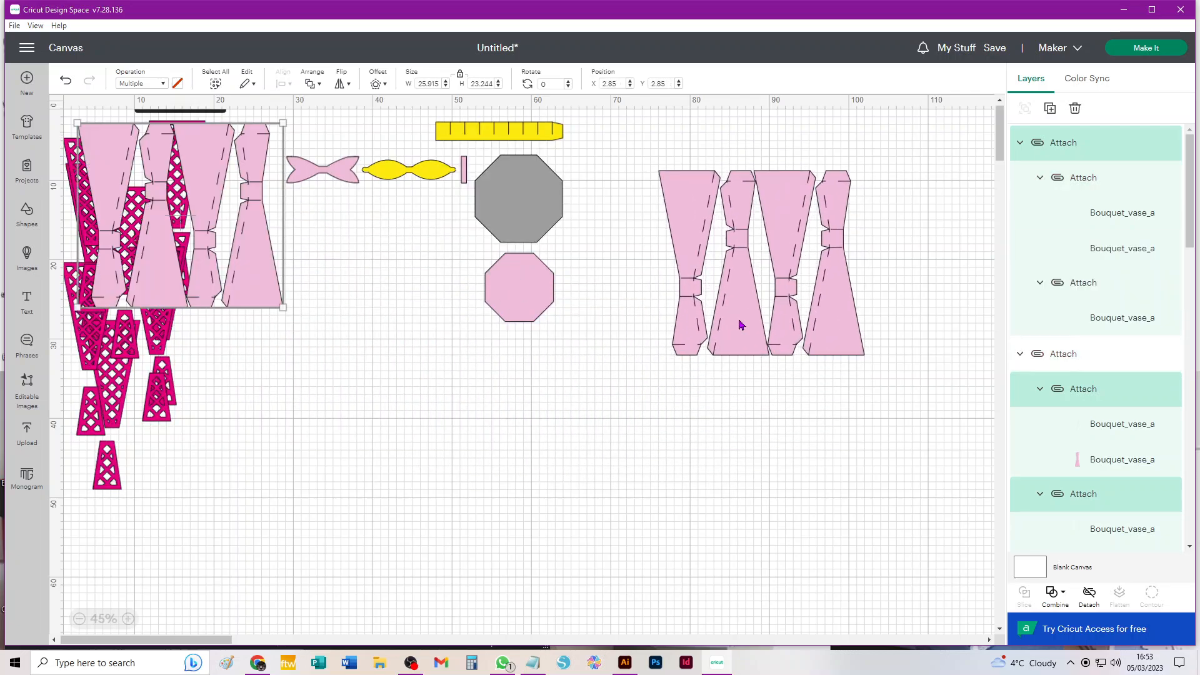
{"action": "left_click_drag", "start_coordinate": [260, 285], "coordinate": [443, 520]}
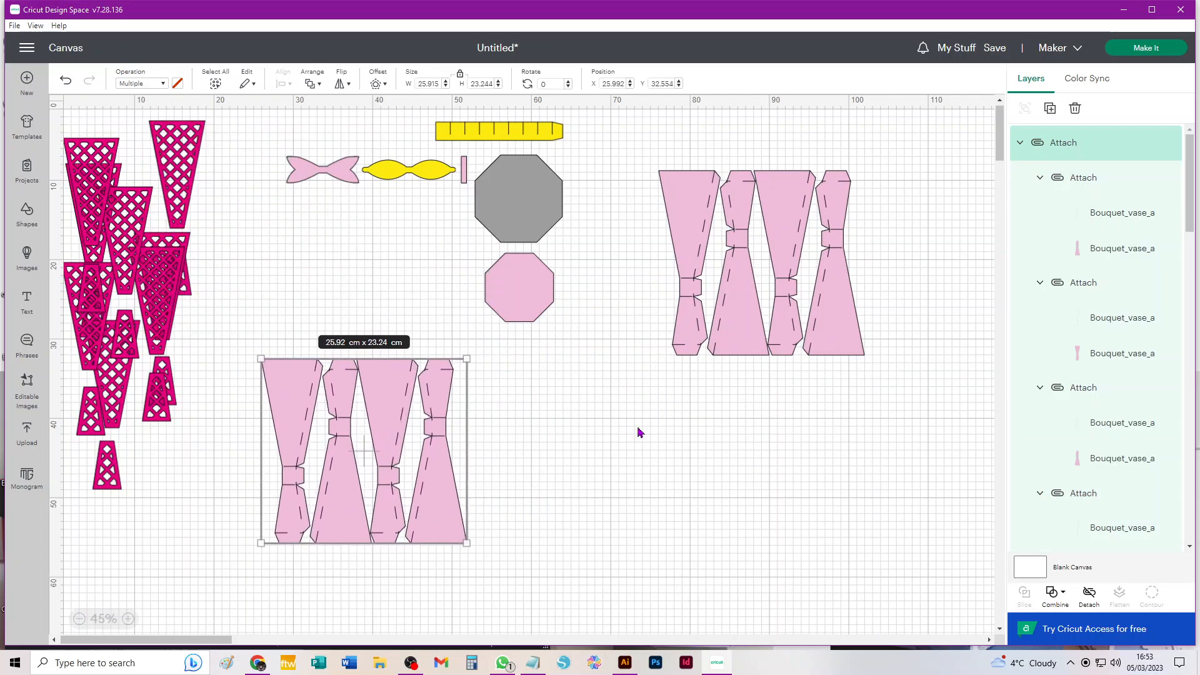
- Place the pink octagon, narrow strip and bow beneath the first panel set and check the overall size of the layout
{"action": "left_click_drag", "start_coordinate": [516, 304], "coordinate": [718, 411]}
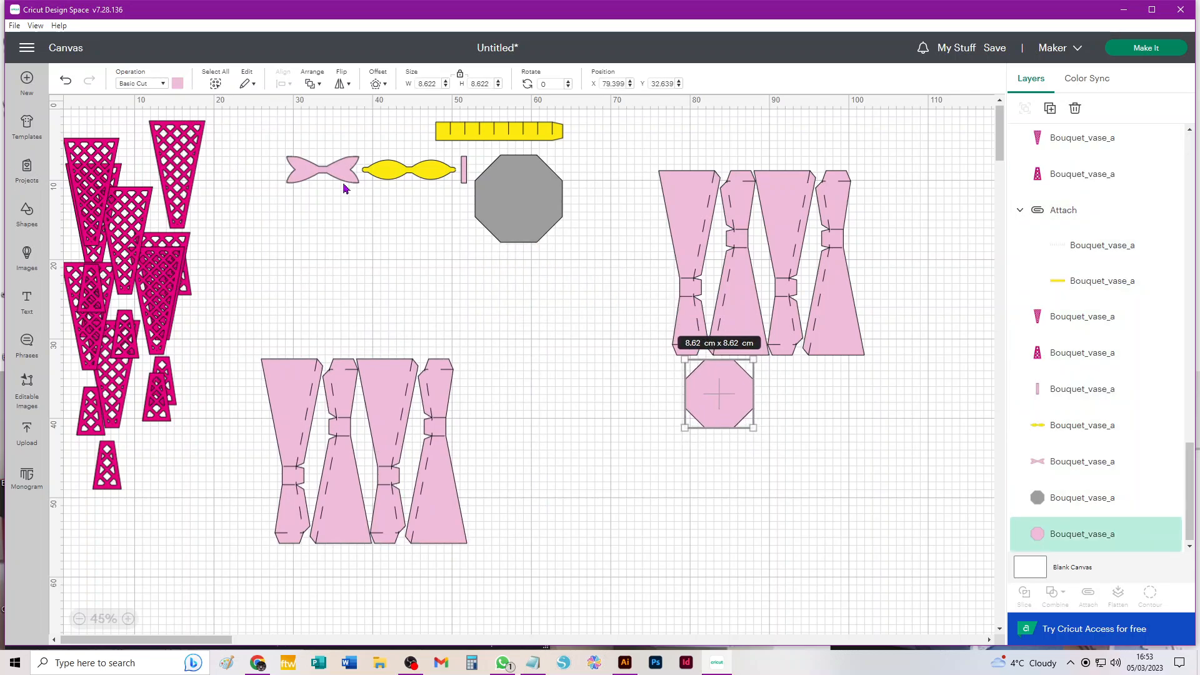
{"action": "left_click_drag", "start_coordinate": [348, 176], "coordinate": [544, 462]}
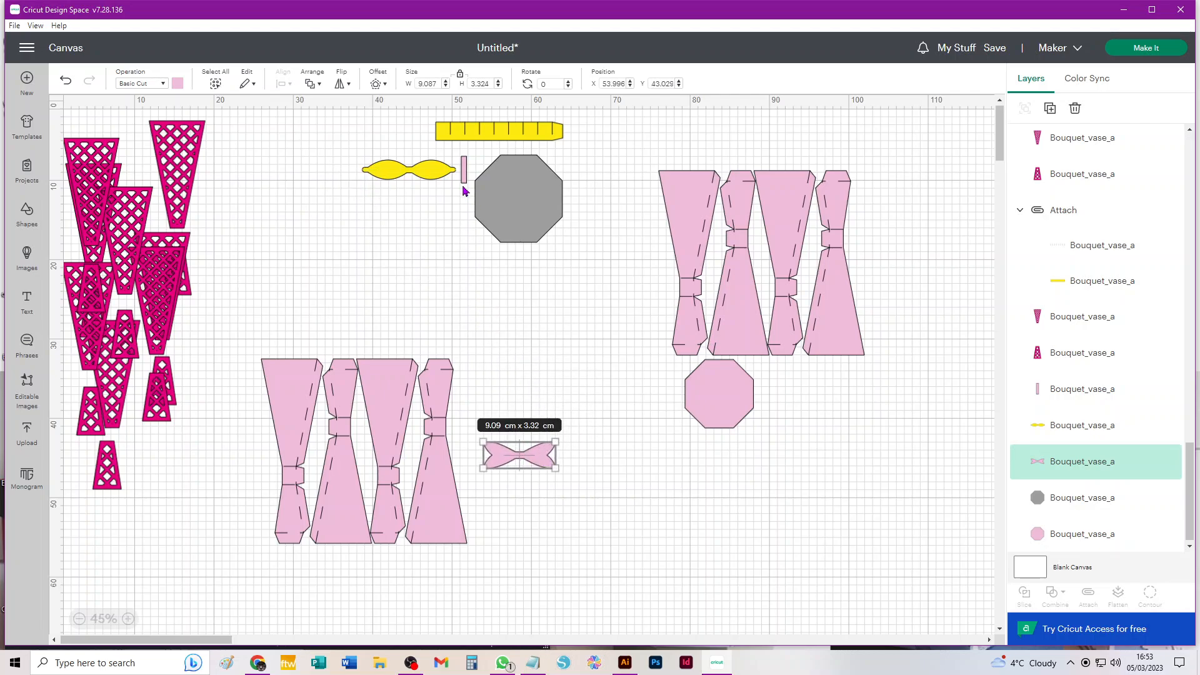
{"action": "left_click_drag", "start_coordinate": [464, 180], "coordinate": [759, 402]}
{"action": "left_click_drag", "start_coordinate": [539, 462], "coordinate": [822, 395]}
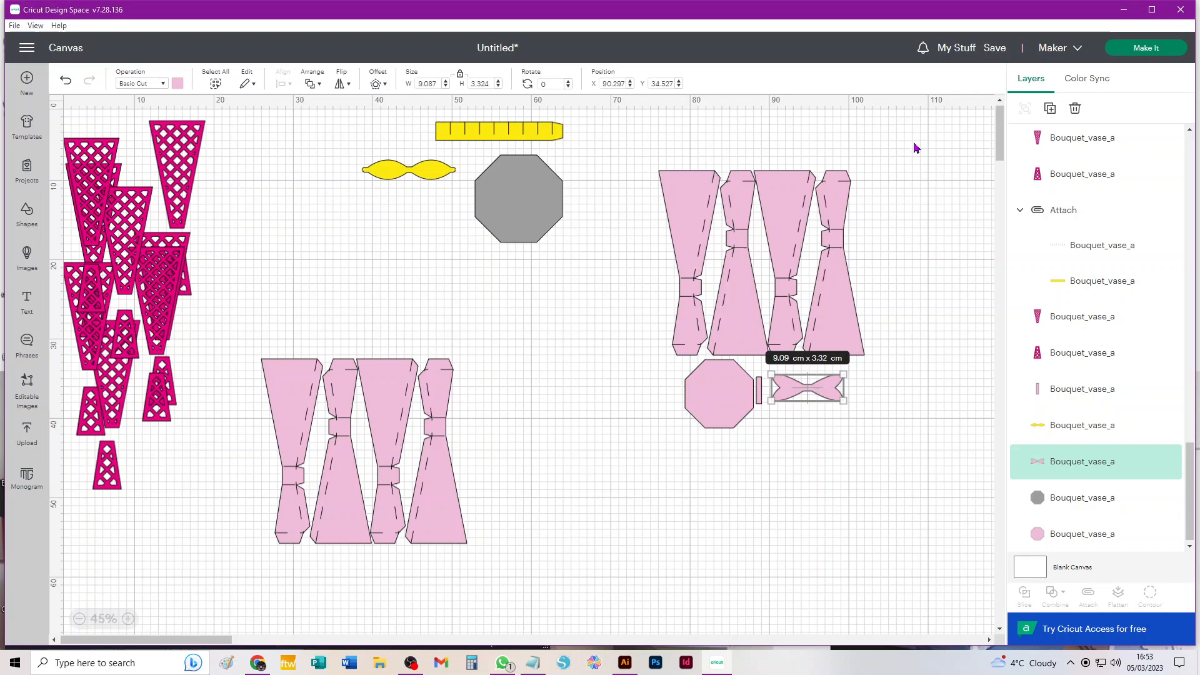
{"action": "left_click_drag", "start_coordinate": [915, 148], "coordinate": [635, 452]}
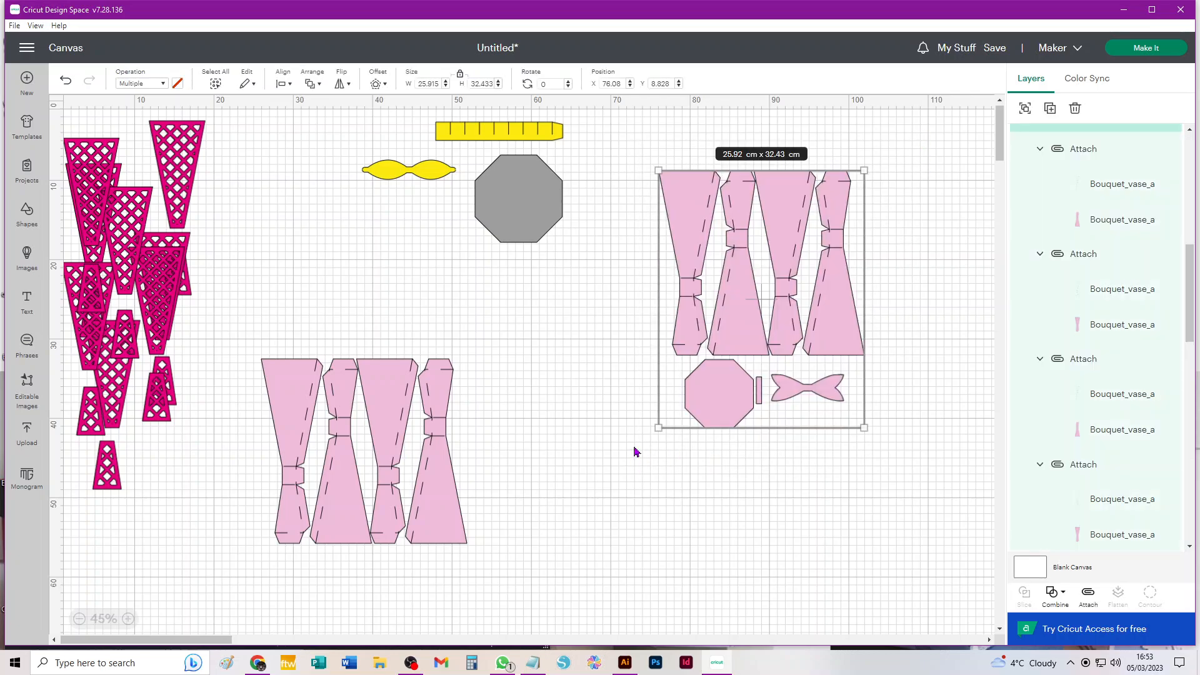
{"action": "left_click", "coordinate": [802, 476]}
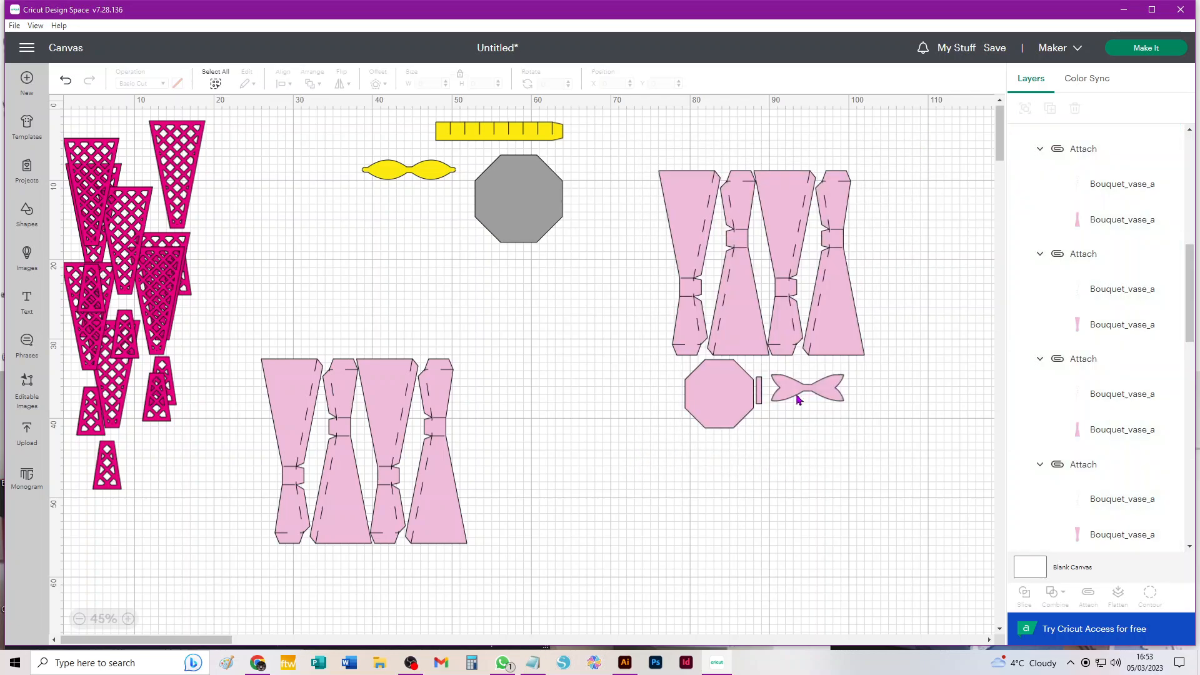
- Try the pink octagon beside the second panel set, check the combined size, and set it aside at about X 83.2, Y 45.1 cm
{"action": "left_click_drag", "start_coordinate": [710, 396], "coordinate": [476, 431]}
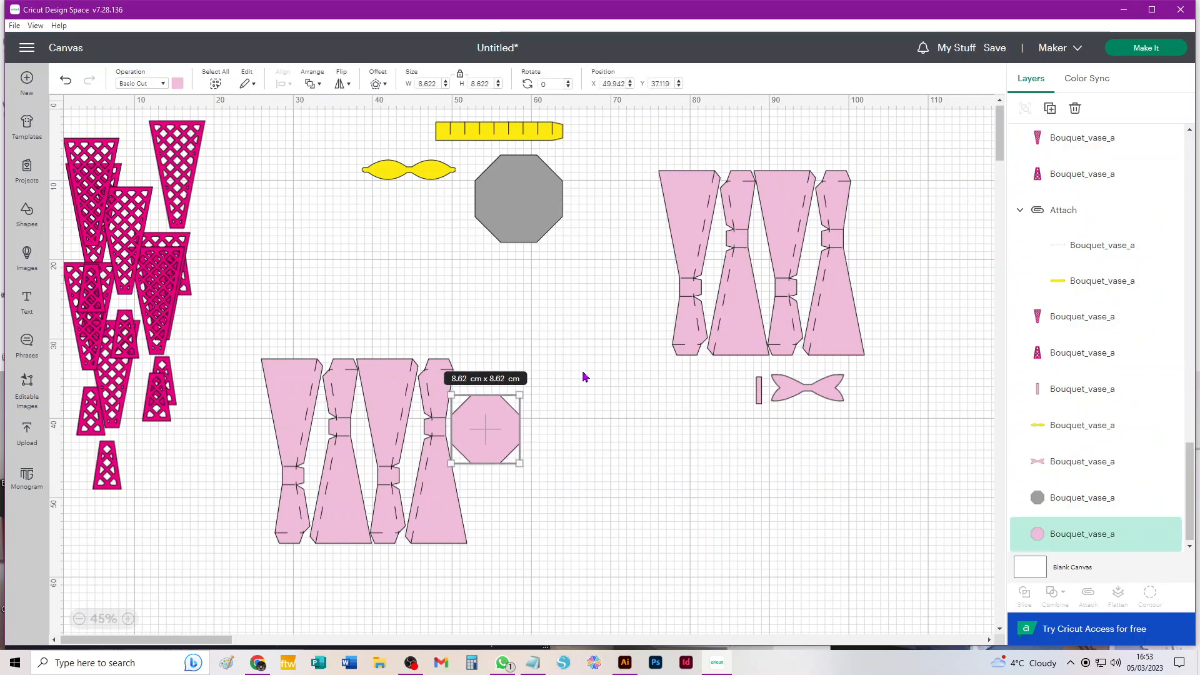
{"action": "left_click_drag", "start_coordinate": [570, 372], "coordinate": [237, 517]}
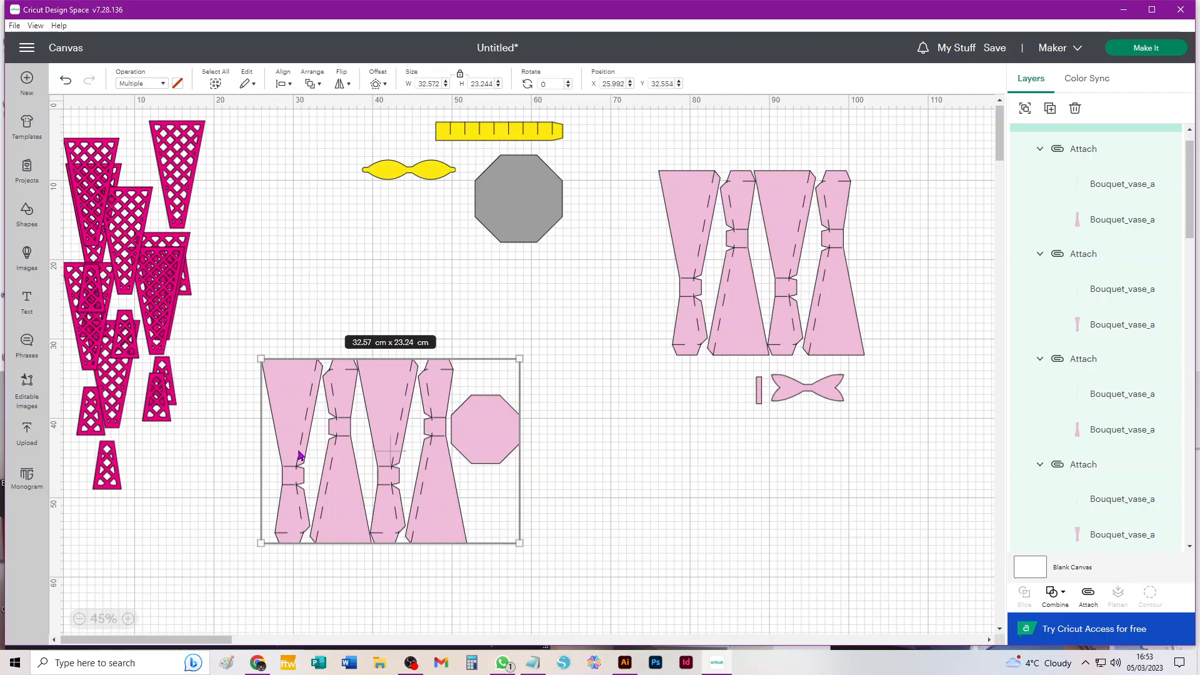
{"action": "left_click", "coordinate": [571, 482]}
{"action": "left_click_drag", "start_coordinate": [482, 427], "coordinate": [745, 490]}
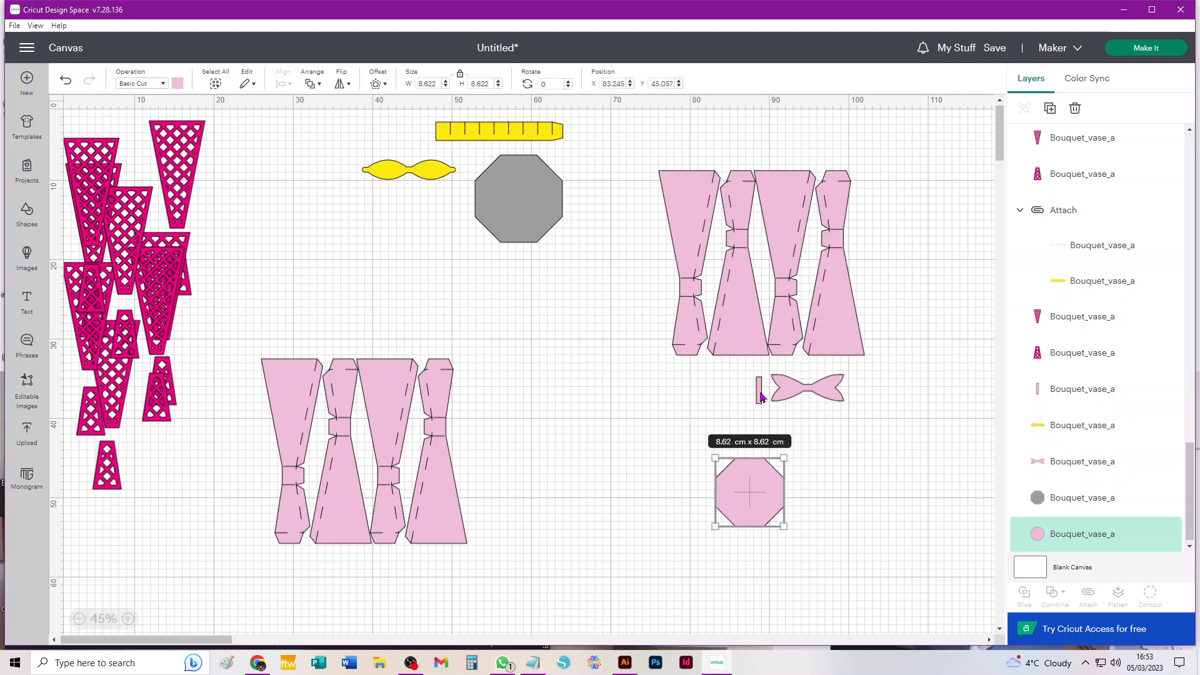
- Move the narrow strip and bow together close beneath the first panel set
{"action": "left_click", "coordinate": [761, 393]}
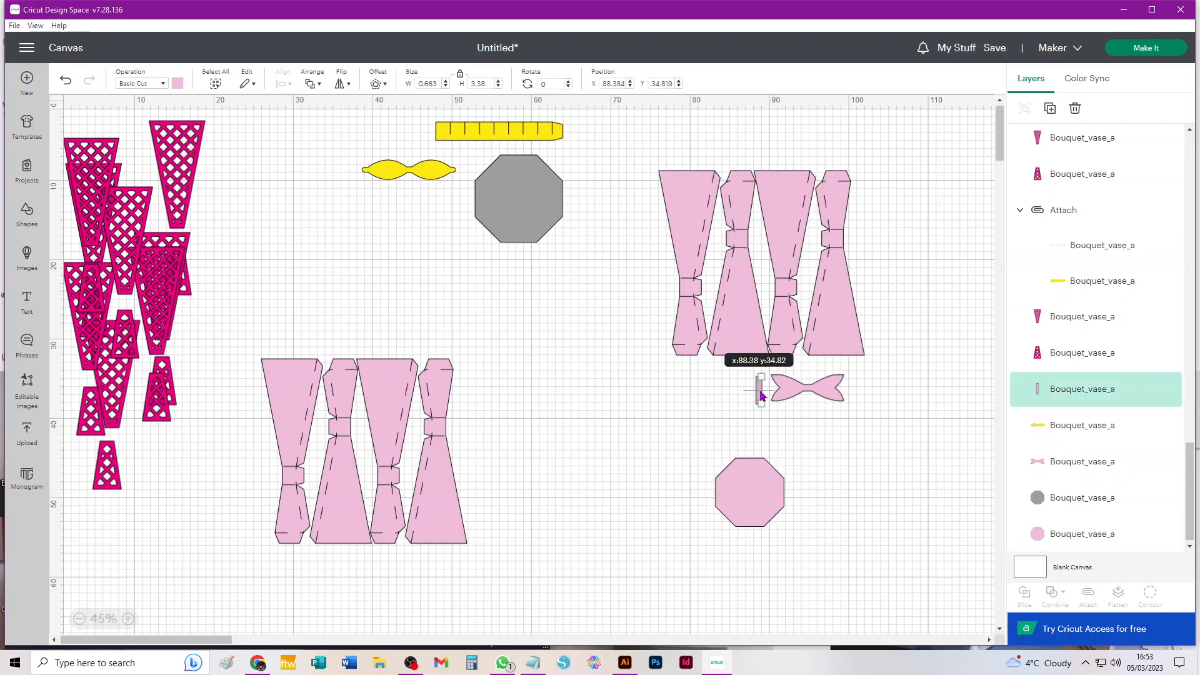
{"action": "left_click", "coordinate": [819, 389], "text": "shift"}
{"action": "left_click_drag", "start_coordinate": [818, 388], "coordinate": [794, 372]}
- Attach the strip and bow to the first panel set and move the group to about X 86.6, Y 2.7 cm
{"action": "left_click_drag", "start_coordinate": [884, 250], "coordinate": [656, 383]}
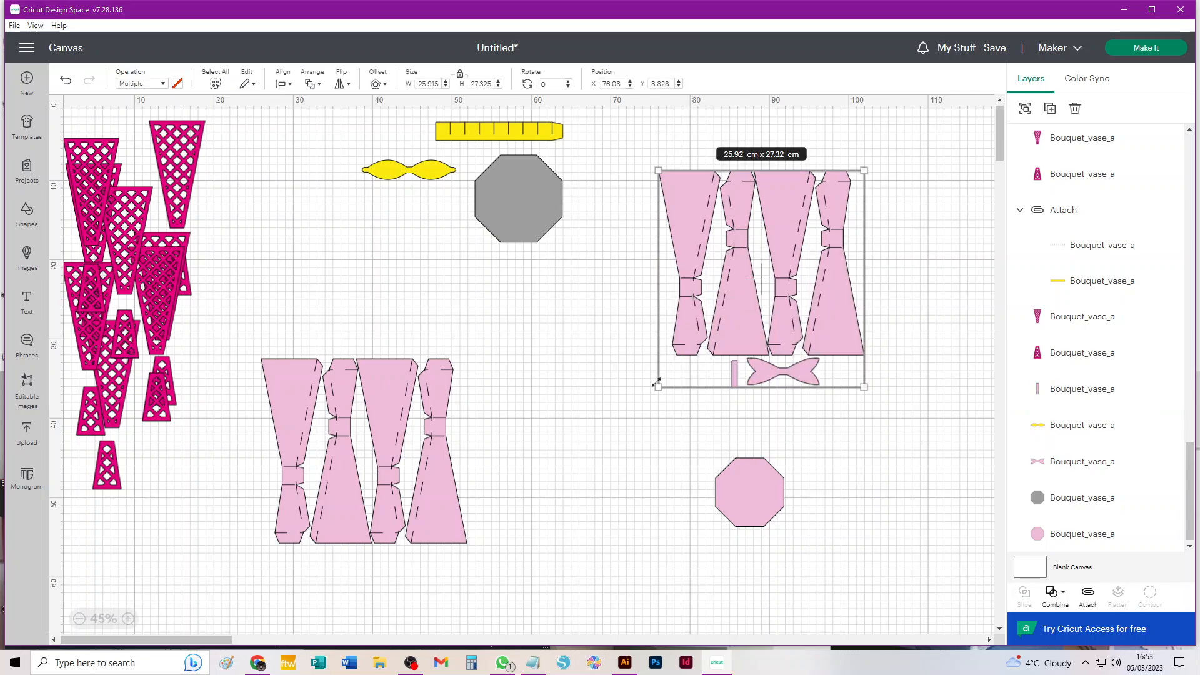
{"action": "left_click", "coordinate": [1088, 593]}
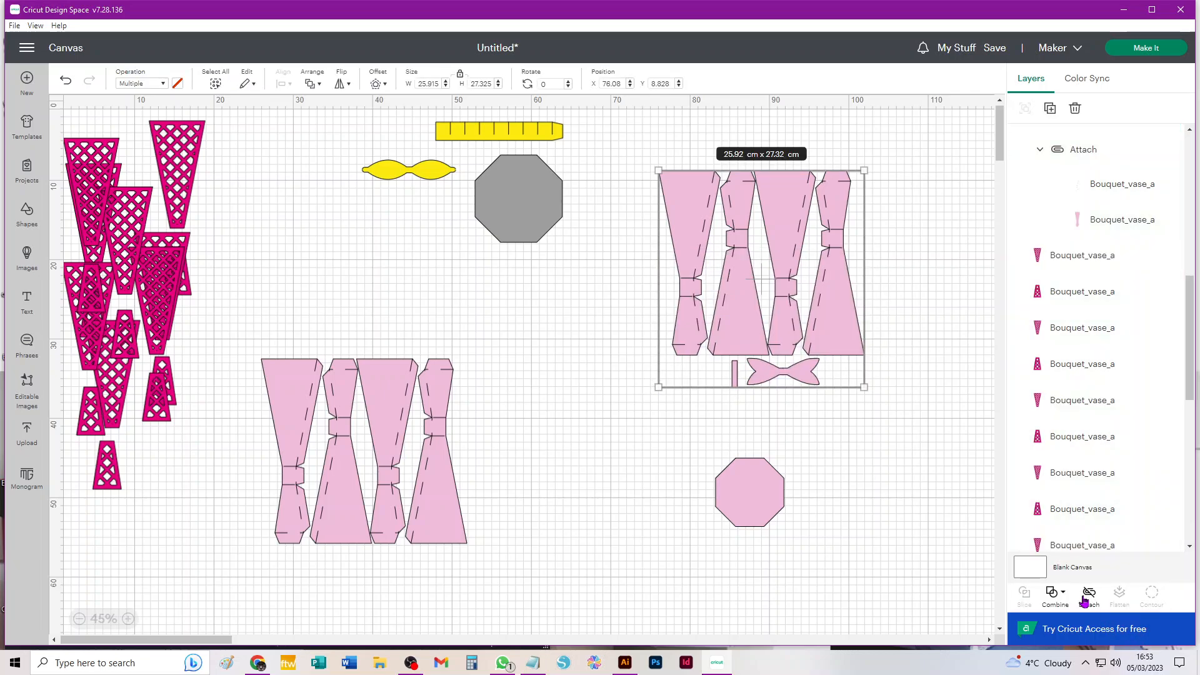
{"action": "left_click_drag", "start_coordinate": [244, 346], "coordinate": [529, 583]}
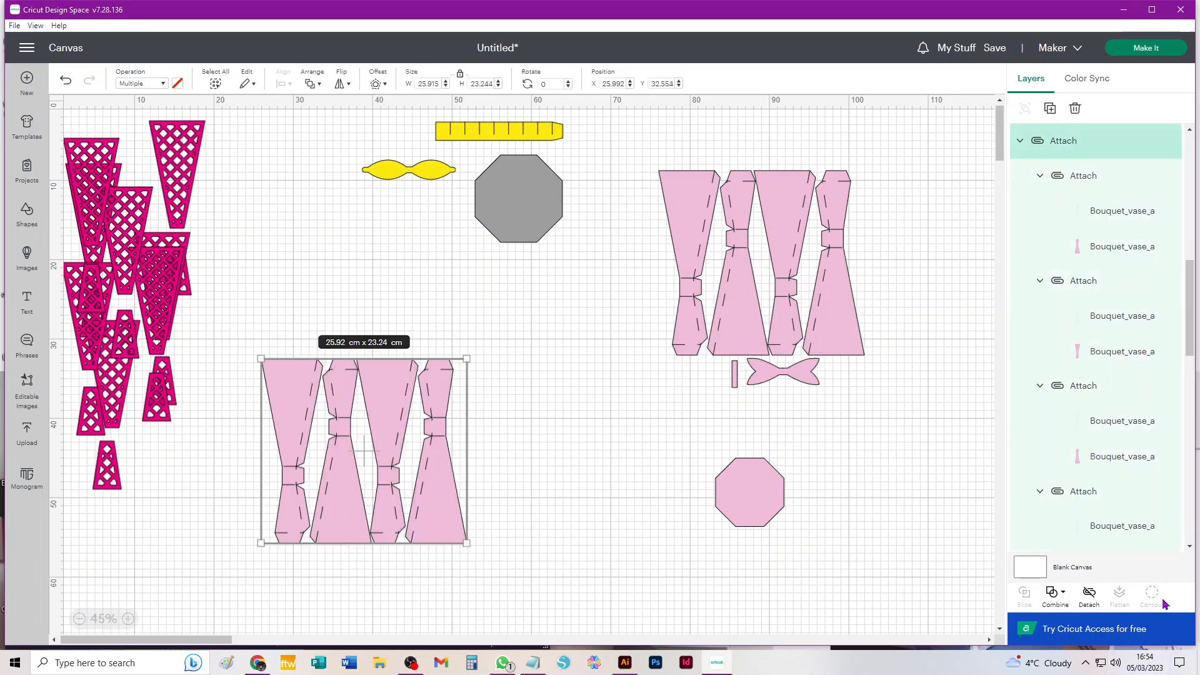
{"action": "left_click_drag", "start_coordinate": [739, 311], "coordinate": [820, 268]}
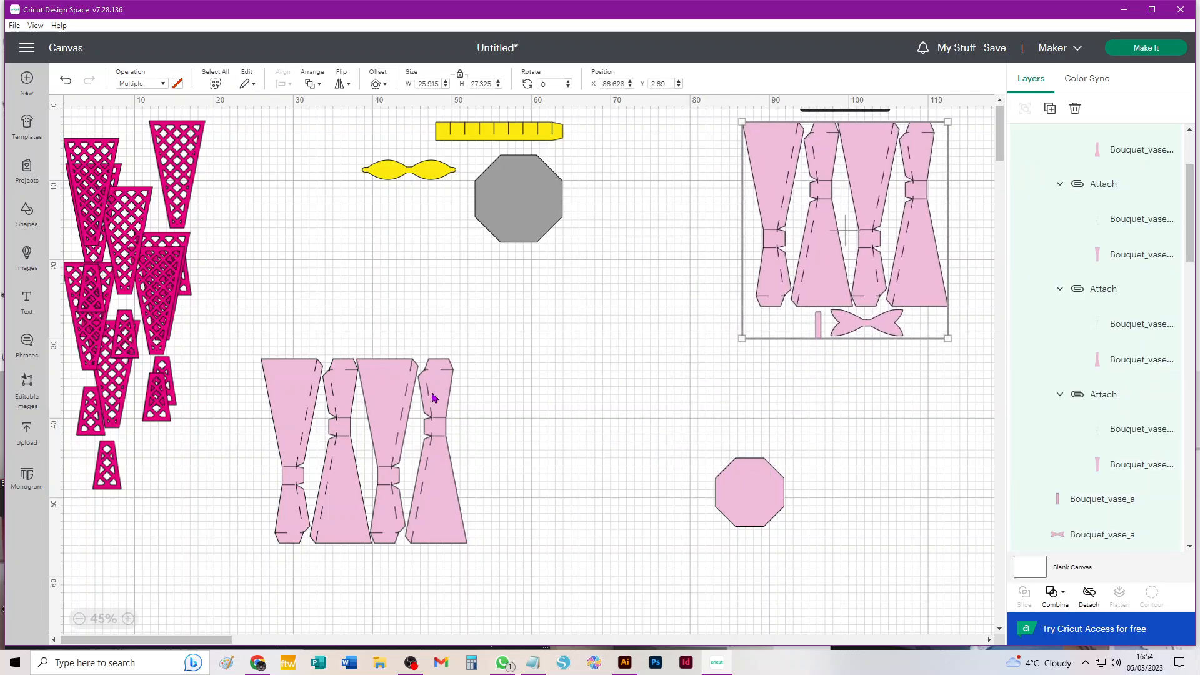
- Attach the four panels of the second set together and move the set to about X 46.5, Y 24.7 cm
{"action": "left_click_drag", "start_coordinate": [436, 398], "coordinate": [610, 378]}
{"action": "key", "text": "ctrl+z"}
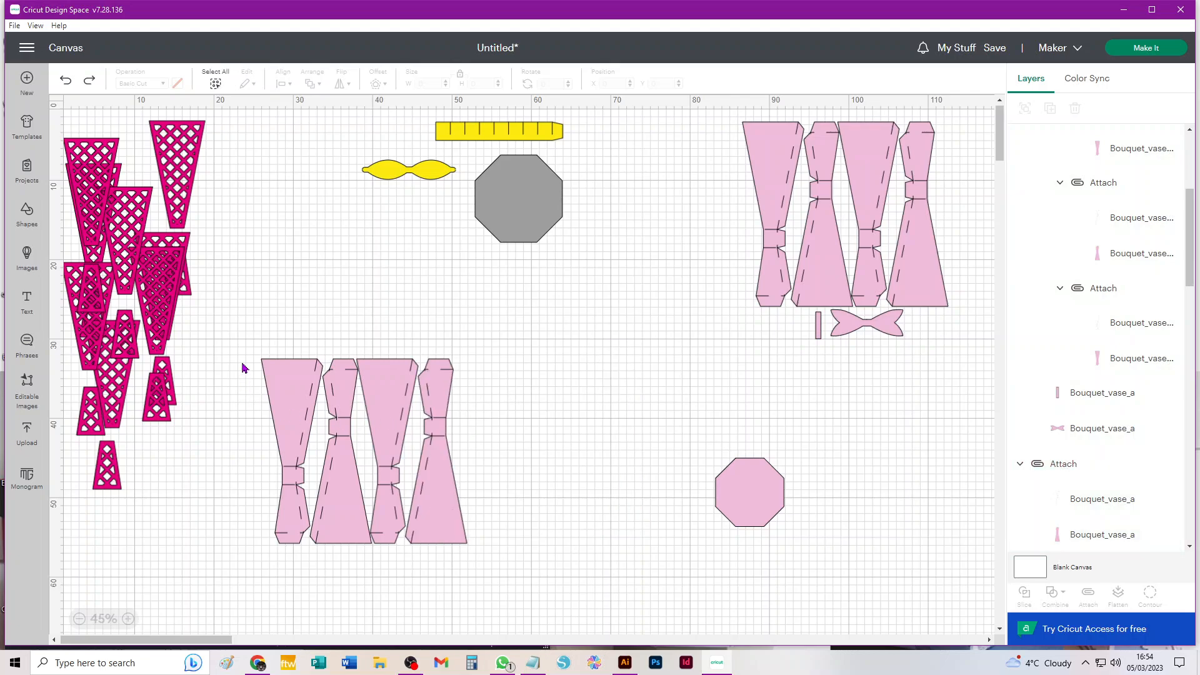
{"action": "left_click_drag", "start_coordinate": [542, 588], "coordinate": [243, 317]}
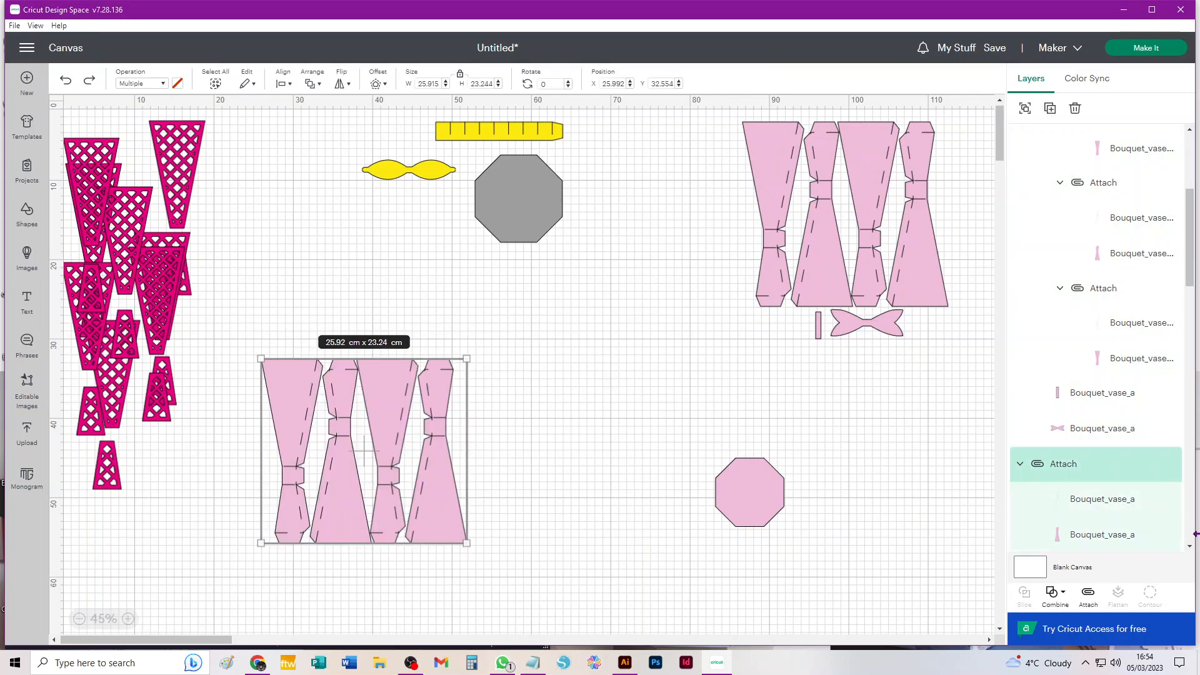
{"action": "left_click", "coordinate": [1091, 594]}
{"action": "left_click", "coordinate": [575, 448]}
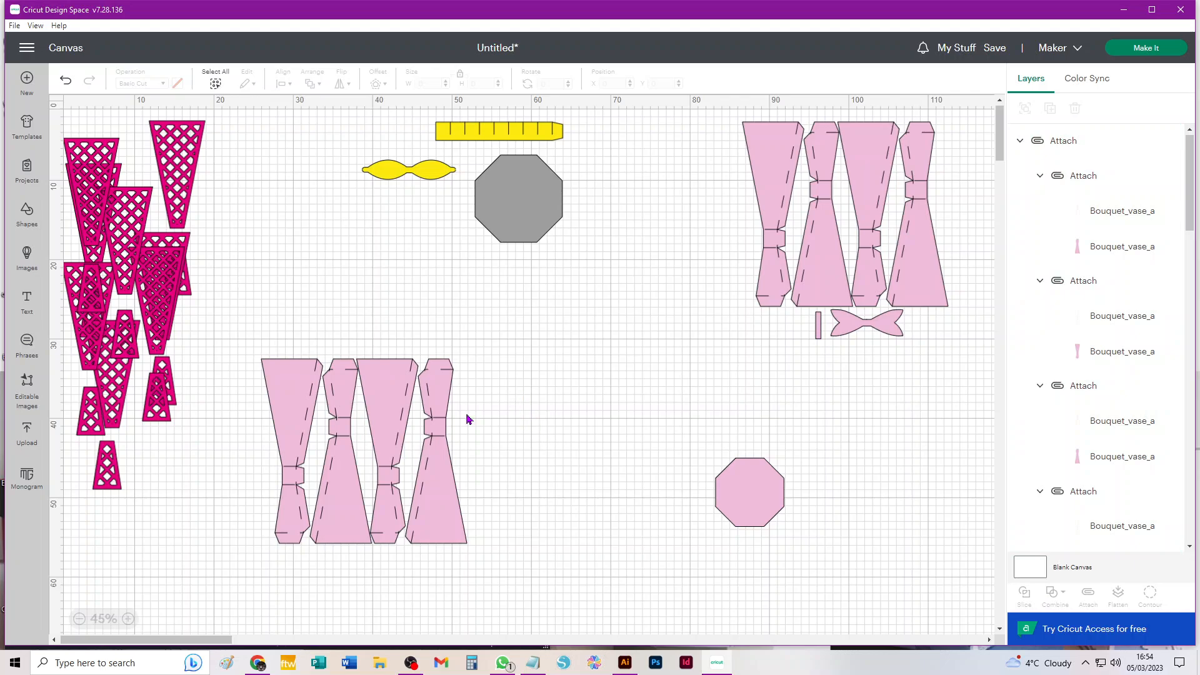
{"action": "left_click_drag", "start_coordinate": [391, 396], "coordinate": [552, 338]}
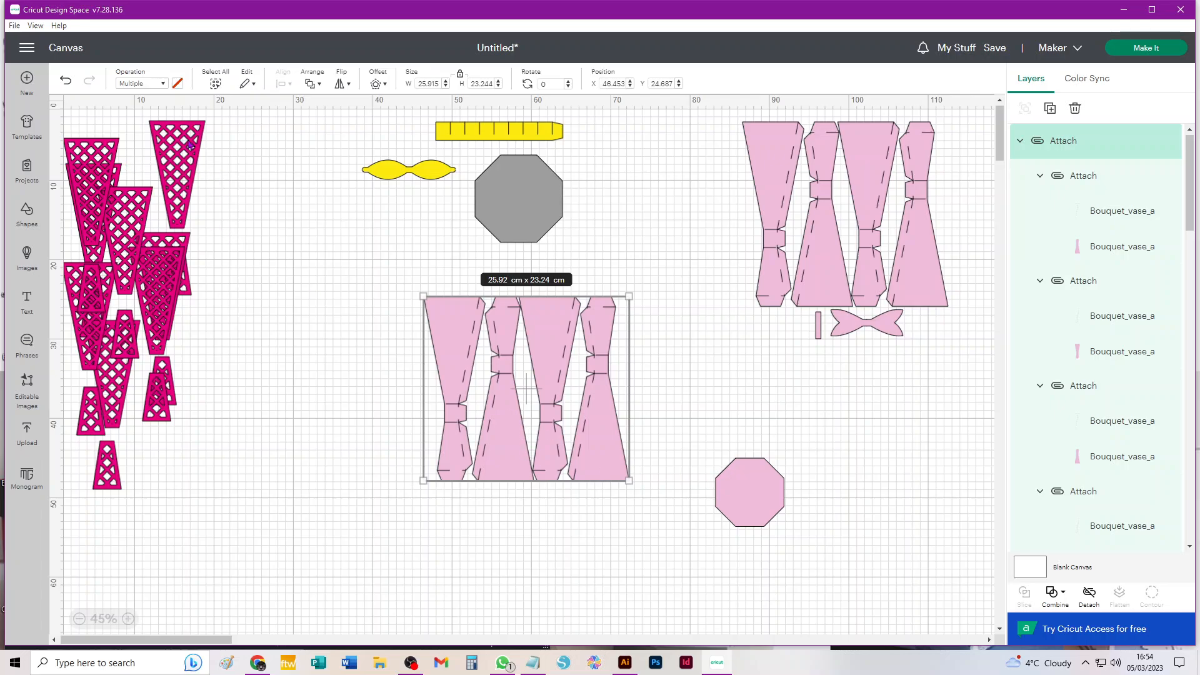
- Pull out two large lattice pieces and nest one, rotated 180°, closely beside the other
{"action": "left_click_drag", "start_coordinate": [189, 144], "coordinate": [244, 275]}
{"action": "left_click_drag", "start_coordinate": [167, 288], "coordinate": [301, 298]}
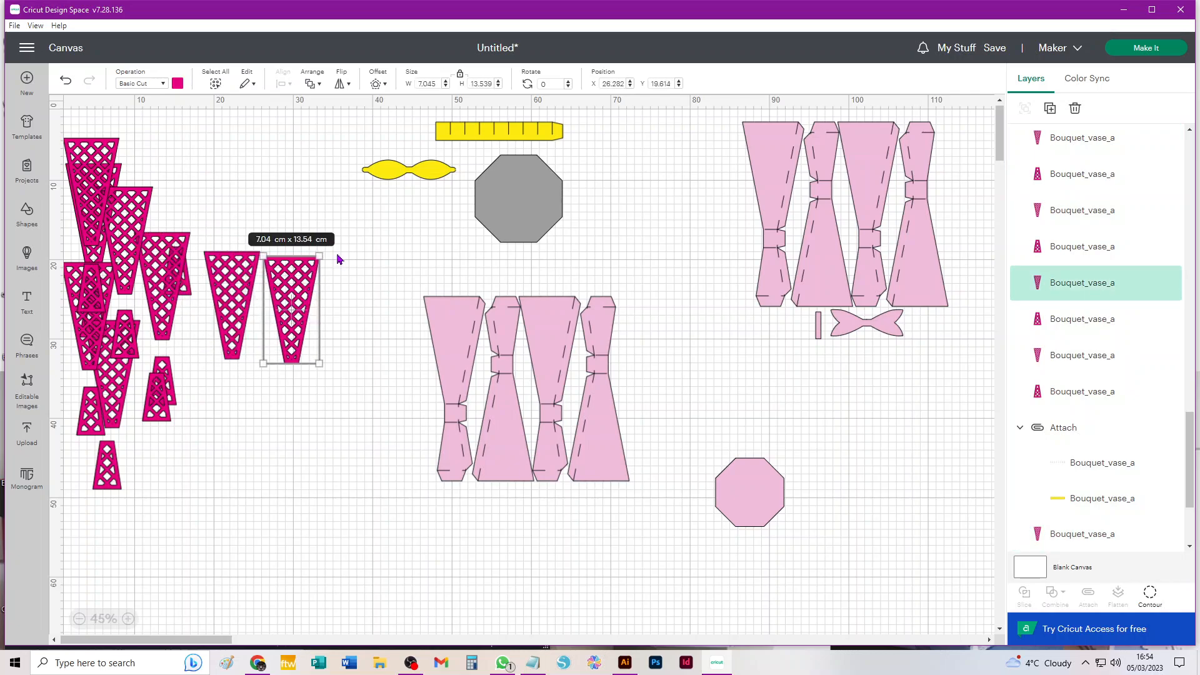
{"action": "left_click_drag", "start_coordinate": [338, 259], "coordinate": [216, 413]}
{"action": "left_click_drag", "start_coordinate": [294, 335], "coordinate": [272, 332]}
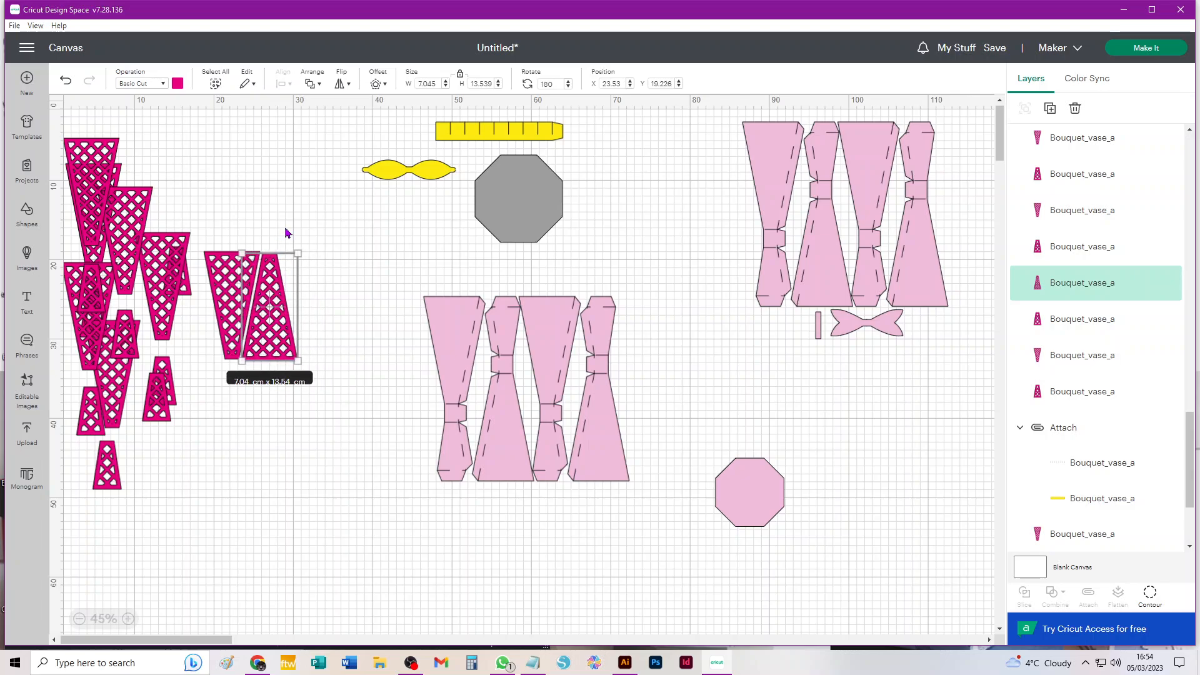
- Align the two nested large lattice pieces along their top edges
{"action": "left_click_drag", "start_coordinate": [286, 232], "coordinate": [220, 293]}
{"action": "left_click", "coordinate": [285, 79]}
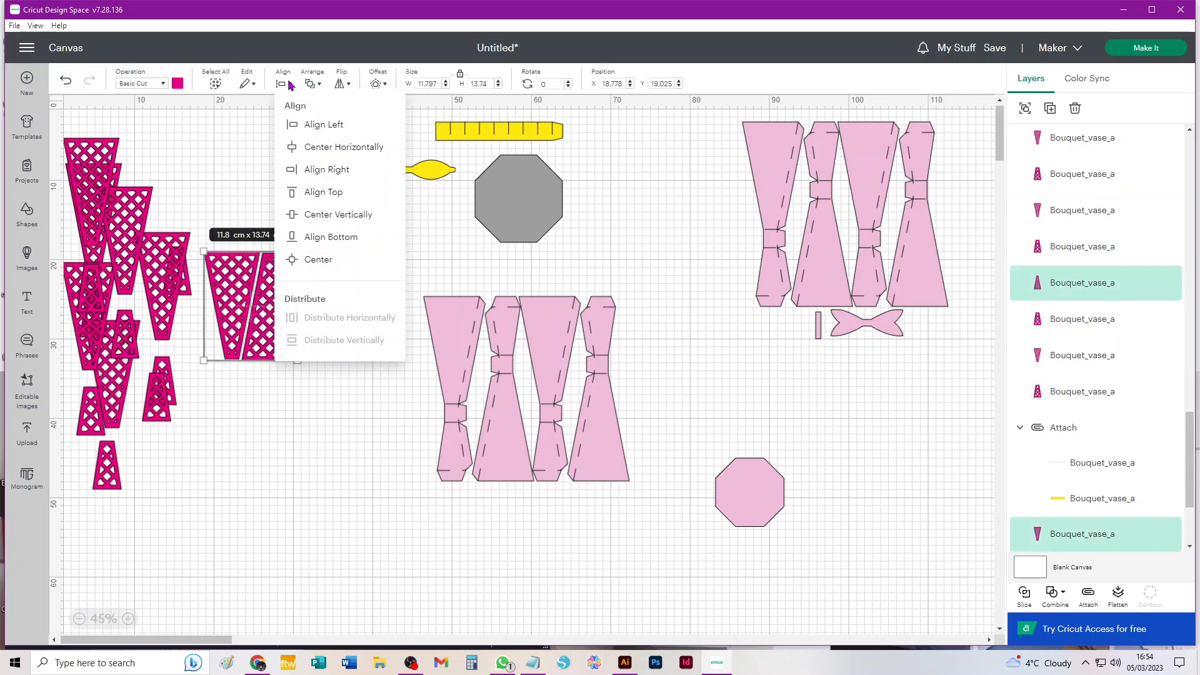
{"action": "left_click", "coordinate": [314, 194]}
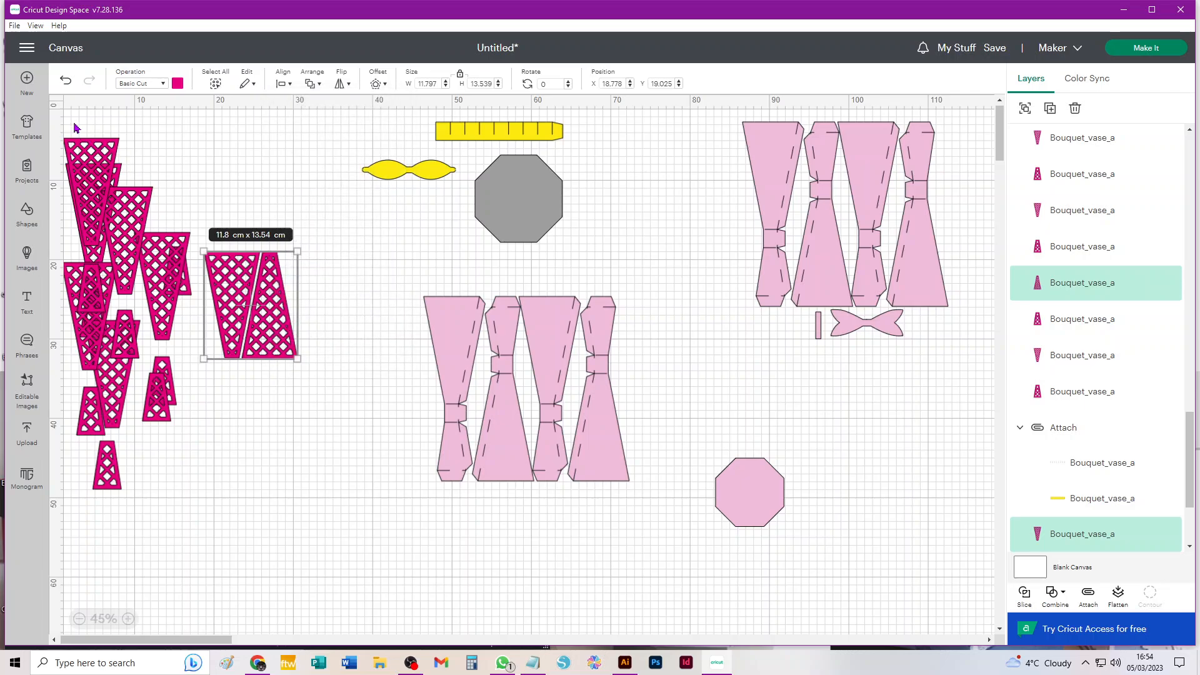
- Set one small lattice piece aside below the nested lattice pair and delete all the other lattice copies
{"action": "left_click_drag", "start_coordinate": [74, 127], "coordinate": [135, 239]}
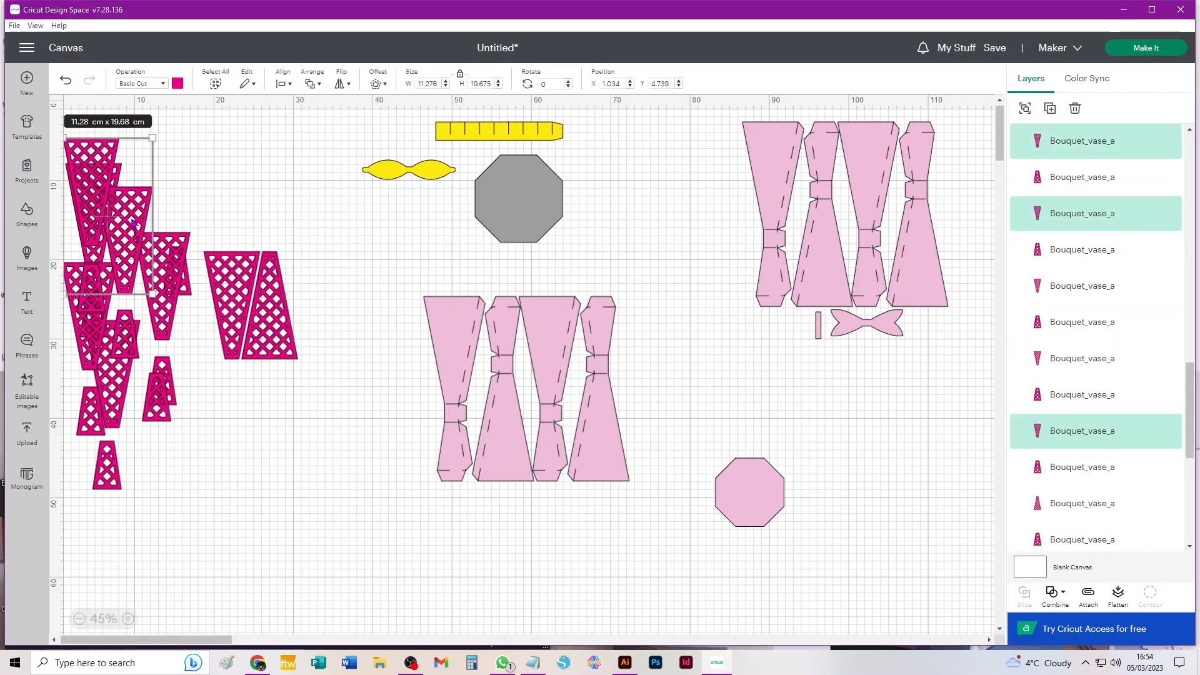
{"action": "key", "text": "Delete"}
{"action": "left_click", "coordinate": [93, 287]}
{"action": "left_click_drag", "start_coordinate": [95, 286], "coordinate": [280, 449]}
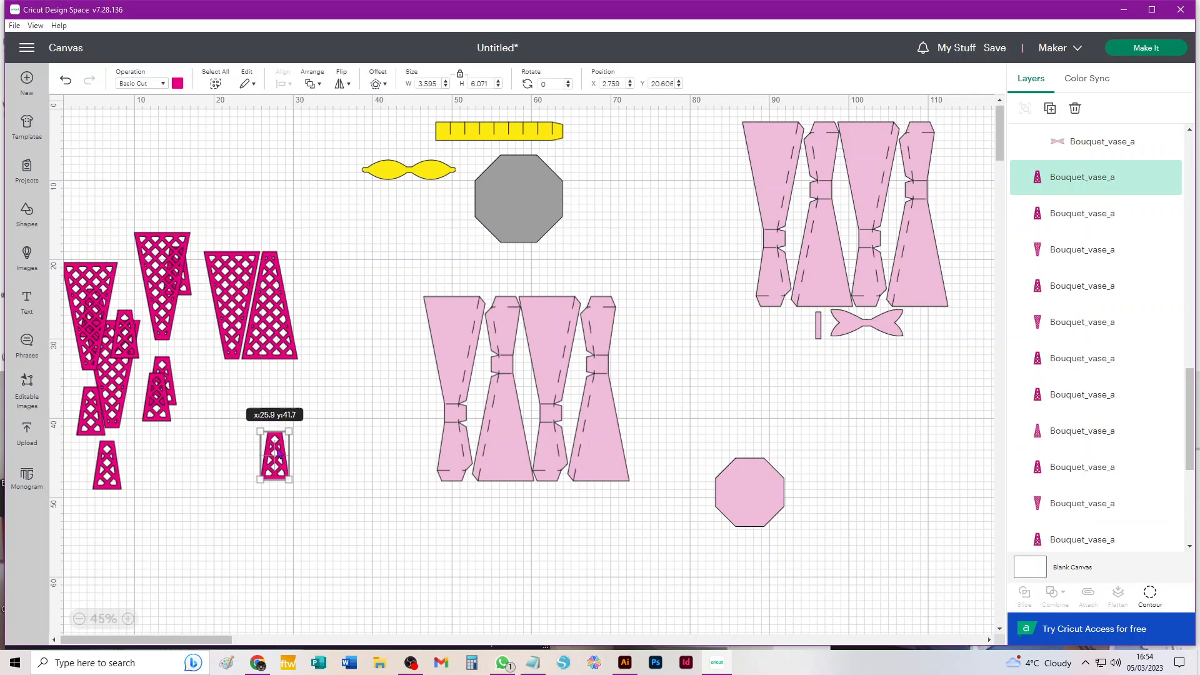
{"action": "left_click_drag", "start_coordinate": [68, 185], "coordinate": [182, 547]}
{"action": "key", "text": "Delete"}
- Move the nested lattice pair to about X 7.1, Y 9.5 cm and fit a duplicate beside it at about X 16.6 cm
{"action": "left_click_drag", "start_coordinate": [197, 227], "coordinate": [354, 375]}
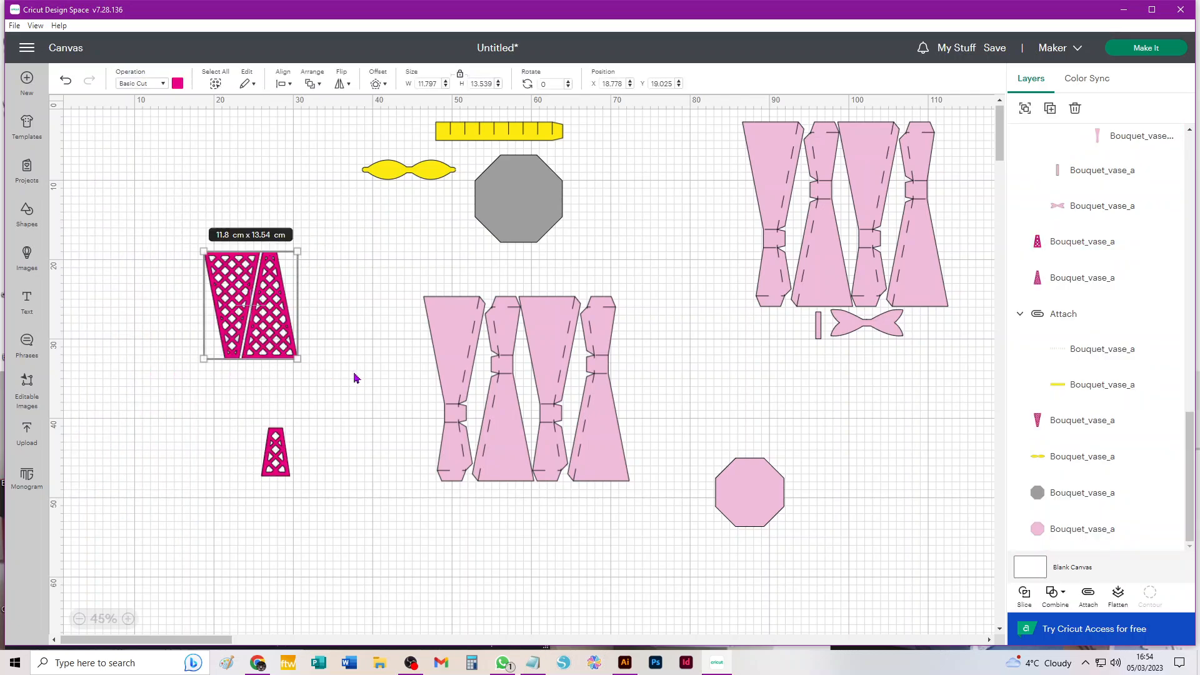
{"action": "left_click_drag", "start_coordinate": [280, 340], "coordinate": [188, 266]}
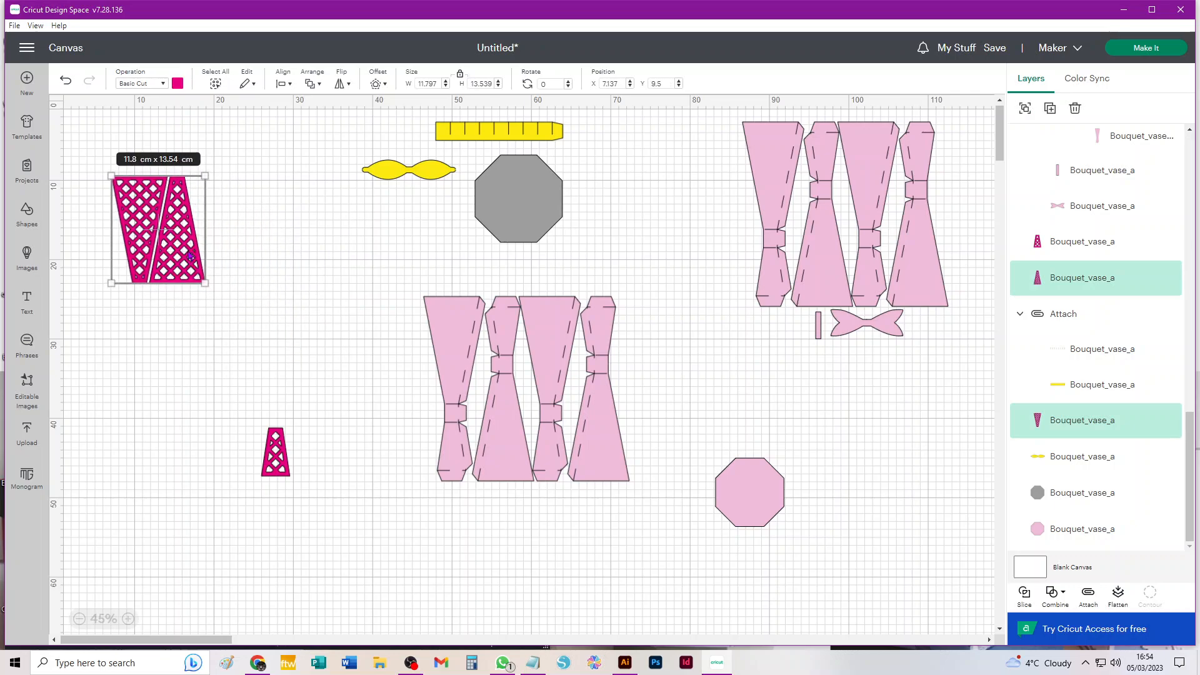
{"action": "key", "text": "ctrl+d"}
{"action": "left_click_drag", "start_coordinate": [127, 182], "coordinate": [209, 209]}
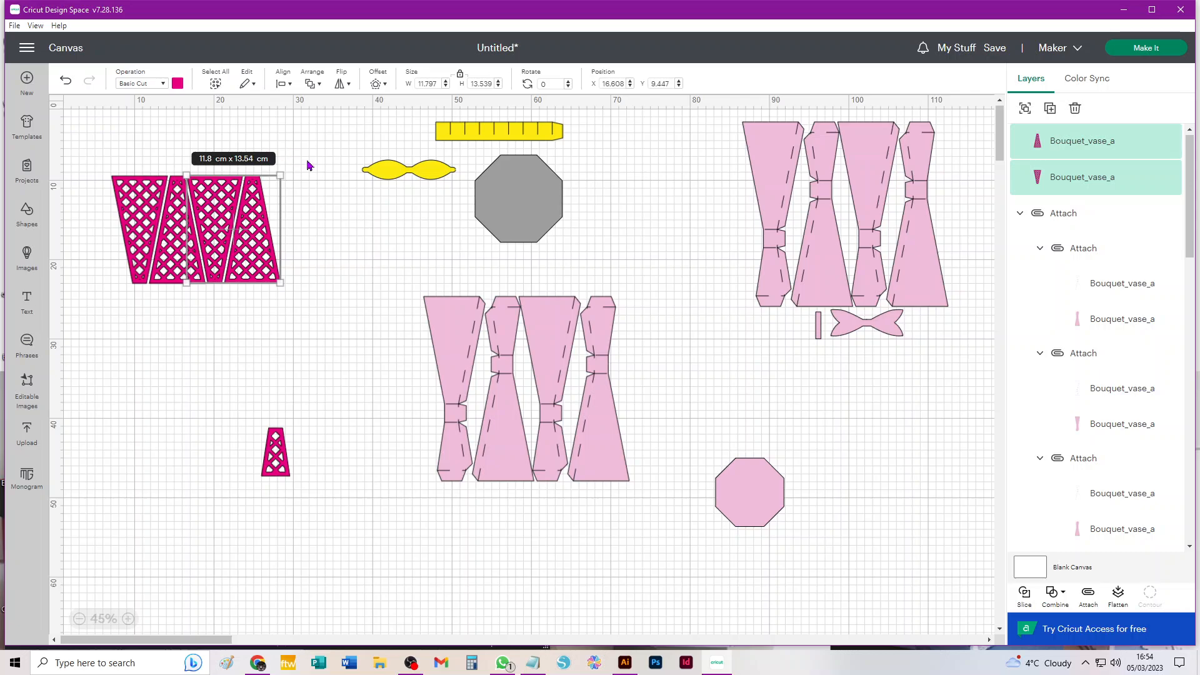
- Align the four nested lattice pieces along their top edges and attach them together
{"action": "left_click_drag", "start_coordinate": [308, 164], "coordinate": [100, 335]}
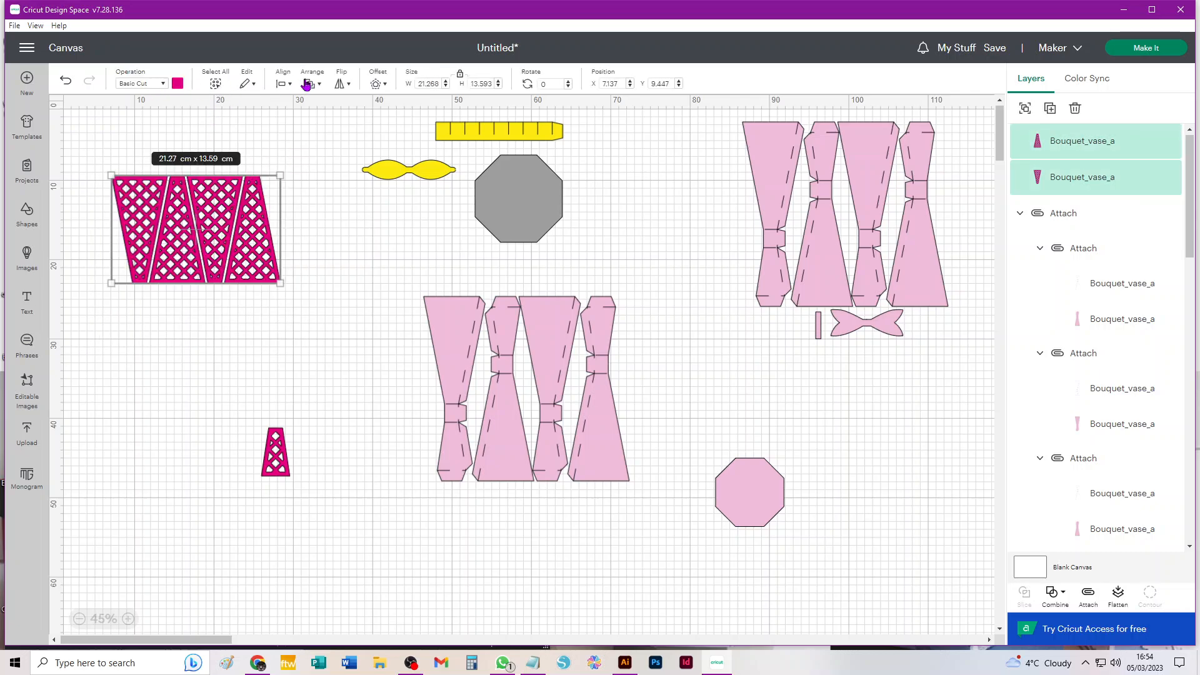
{"action": "left_click", "coordinate": [287, 84]}
{"action": "left_click", "coordinate": [321, 193]}
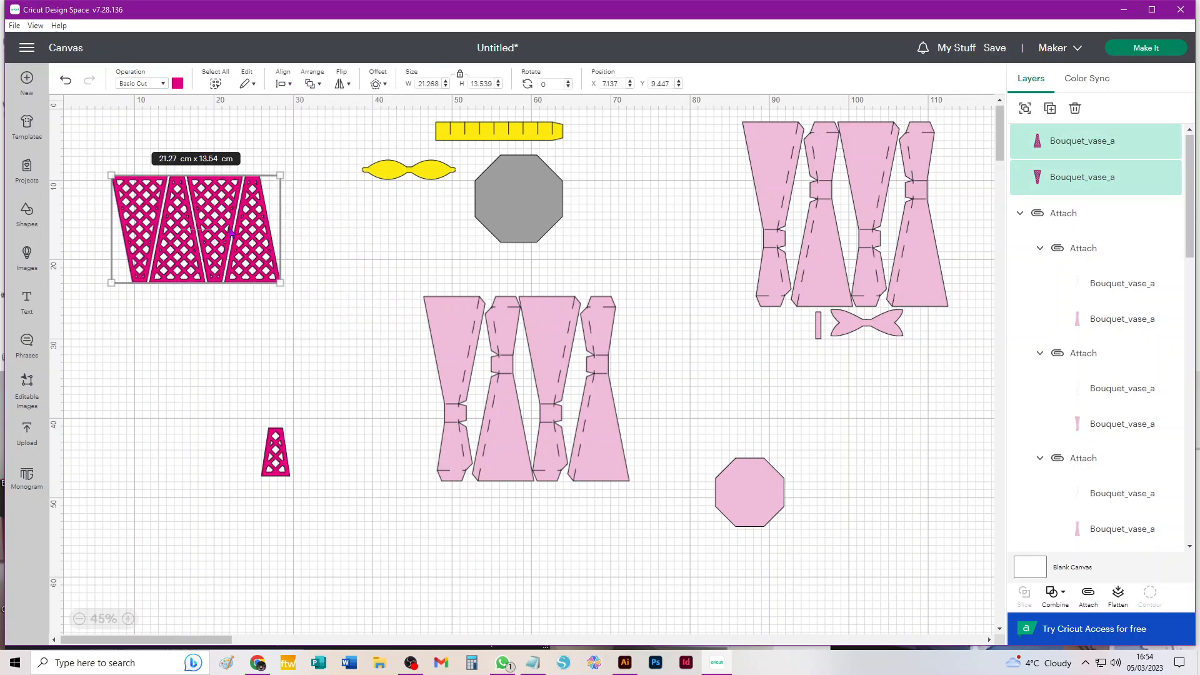
{"action": "left_click", "coordinate": [1088, 594]}
- Duplicate the attached four-piece lattice group and place the copy directly below the original
{"action": "key", "text": "ctrl+c"}
{"action": "key", "text": "ctrl+v"}
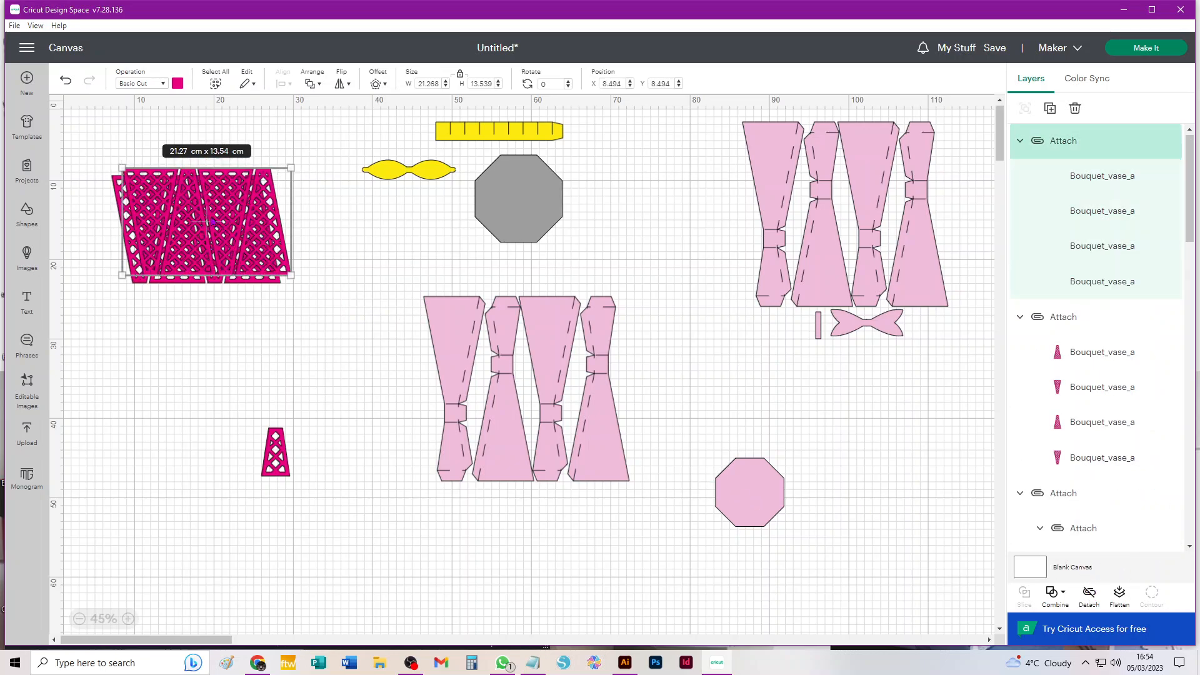
{"action": "left_click_drag", "start_coordinate": [270, 169], "coordinate": [270, 324]}
{"action": "key", "text": "ctrl+z"}
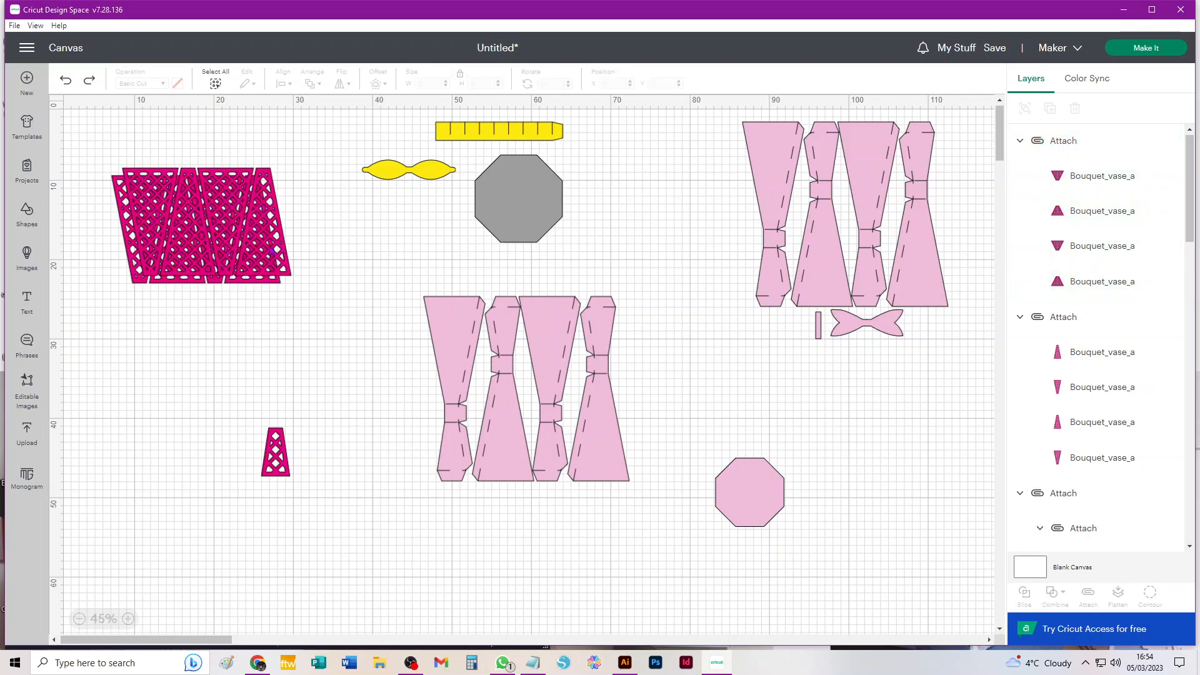
{"action": "left_click_drag", "start_coordinate": [215, 229], "coordinate": [212, 340]}
- Align the two stacked lattice groups along their left edges
{"action": "left_click_drag", "start_coordinate": [320, 251], "coordinate": [189, 352]}
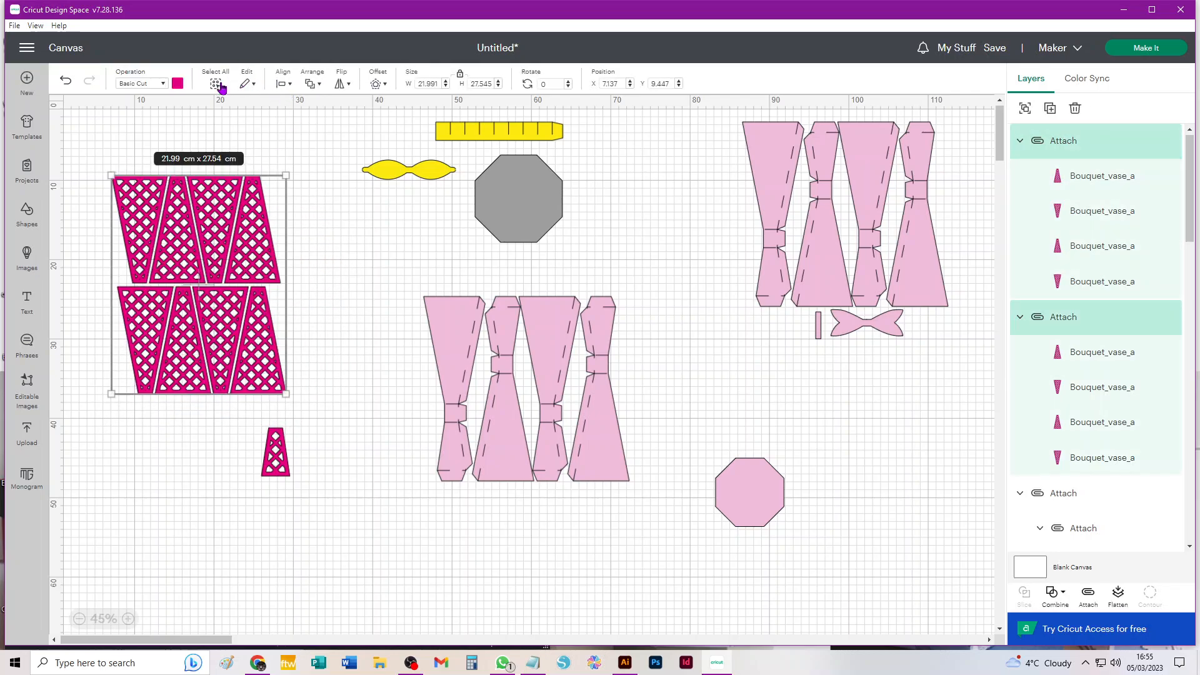
{"action": "left_click", "coordinate": [281, 84]}
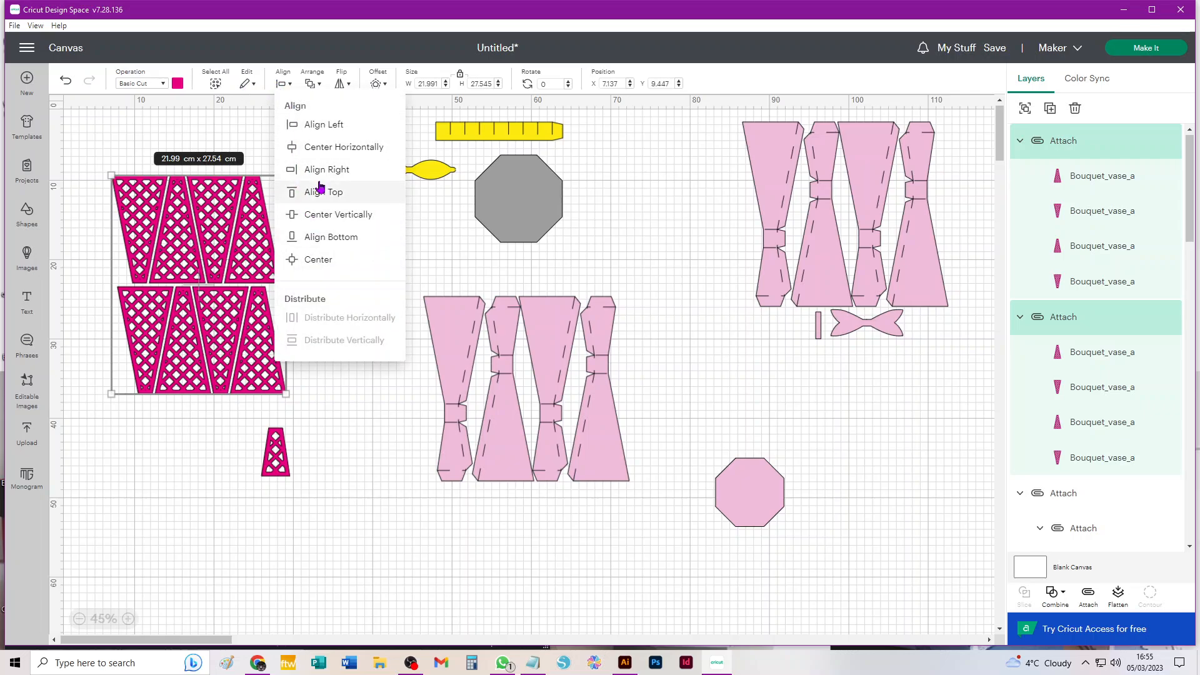
{"action": "left_click", "coordinate": [318, 125]}
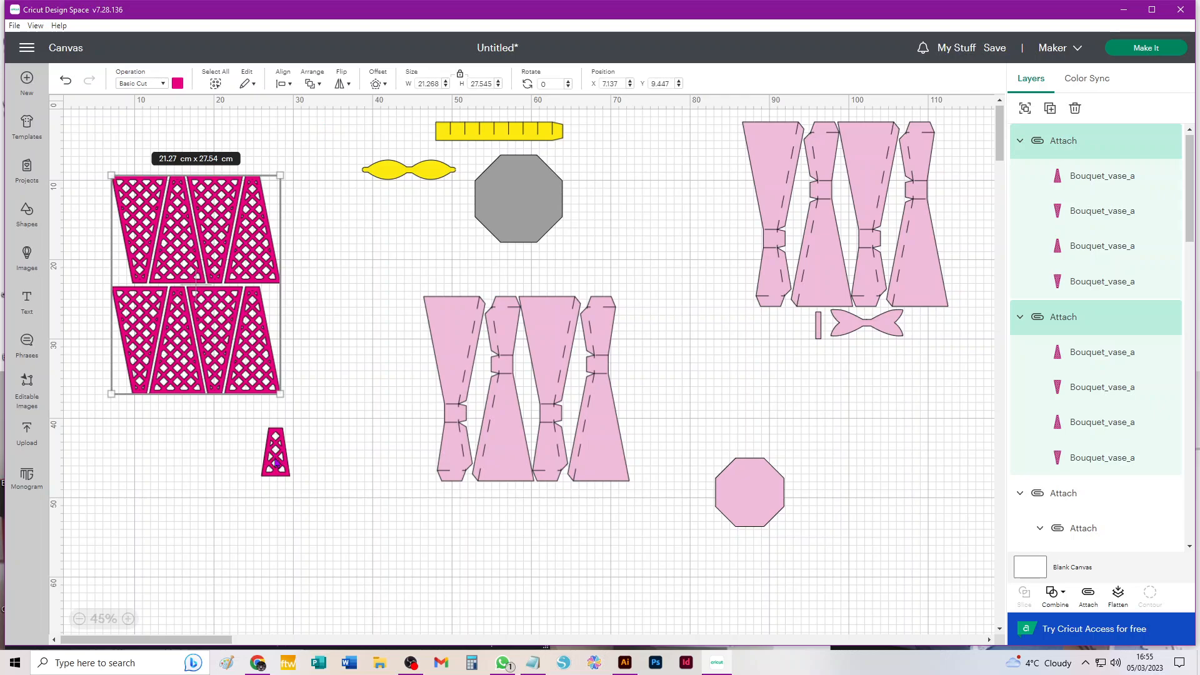
- Move the upper lattice group to about X 6.4, Y 6.6 cm and set the small lattice piece aside at about X 33.8, Y 23.6 cm
{"action": "left_click_drag", "start_coordinate": [275, 464], "coordinate": [286, 220]}
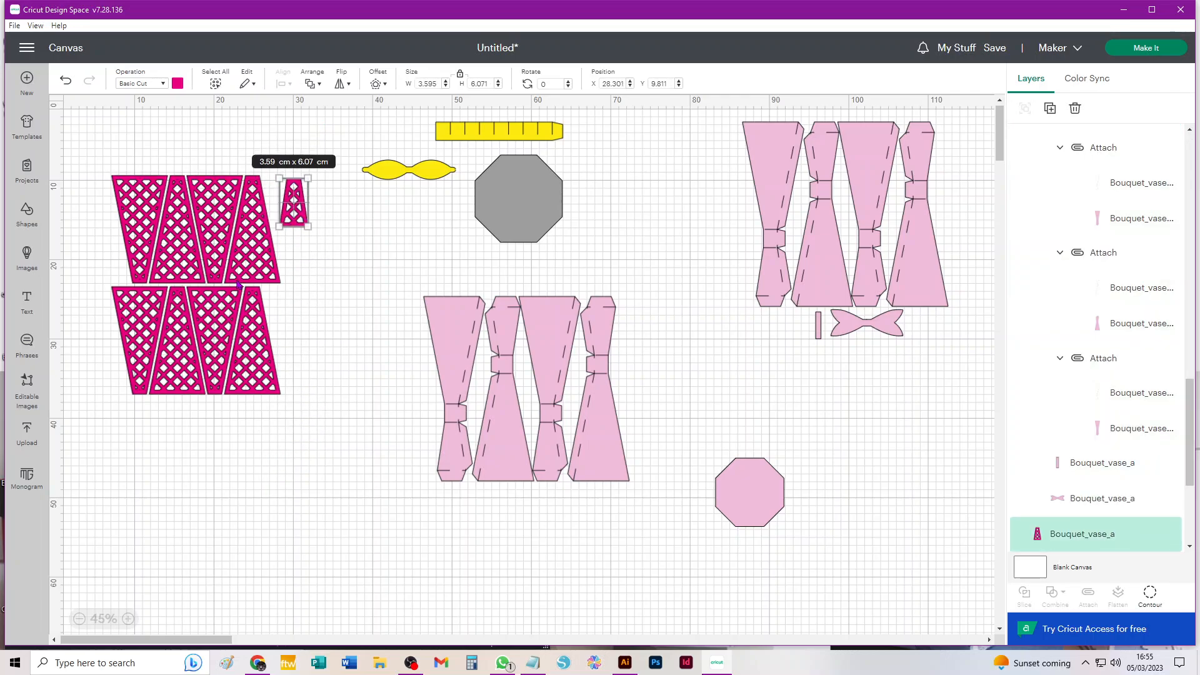
{"action": "scroll", "coordinate": [238, 285], "scroll_direction": "up", "scroll_amount": 3}
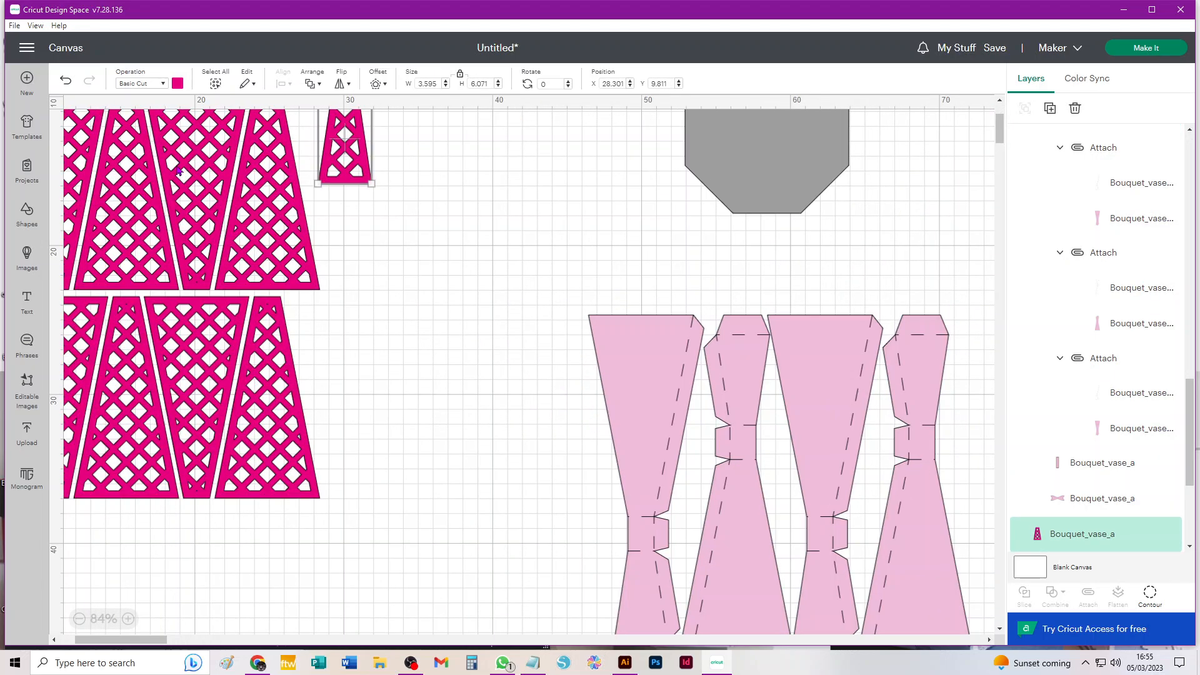
{"action": "left_click", "coordinate": [180, 170]}
{"action": "scroll", "coordinate": [179, 170], "scroll_direction": "up", "scroll_amount": 3}
{"action": "scroll", "coordinate": [179, 170], "scroll_direction": "left", "scroll_amount": 3}
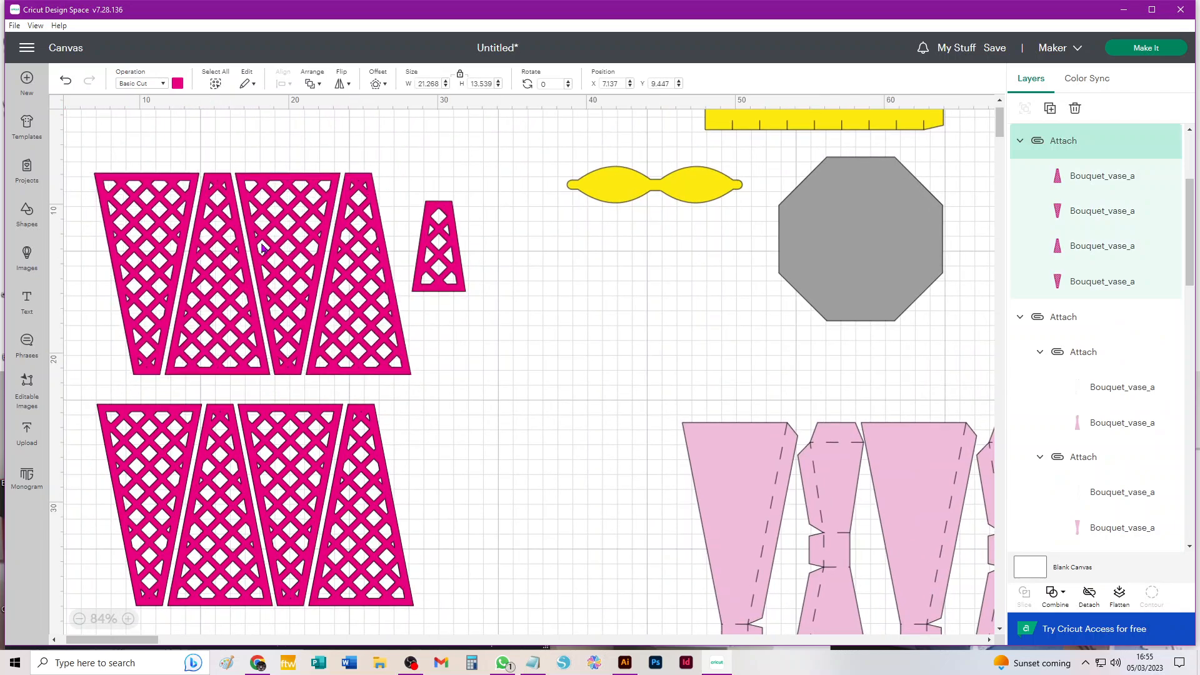
{"action": "left_click_drag", "start_coordinate": [262, 248], "coordinate": [260, 238]}
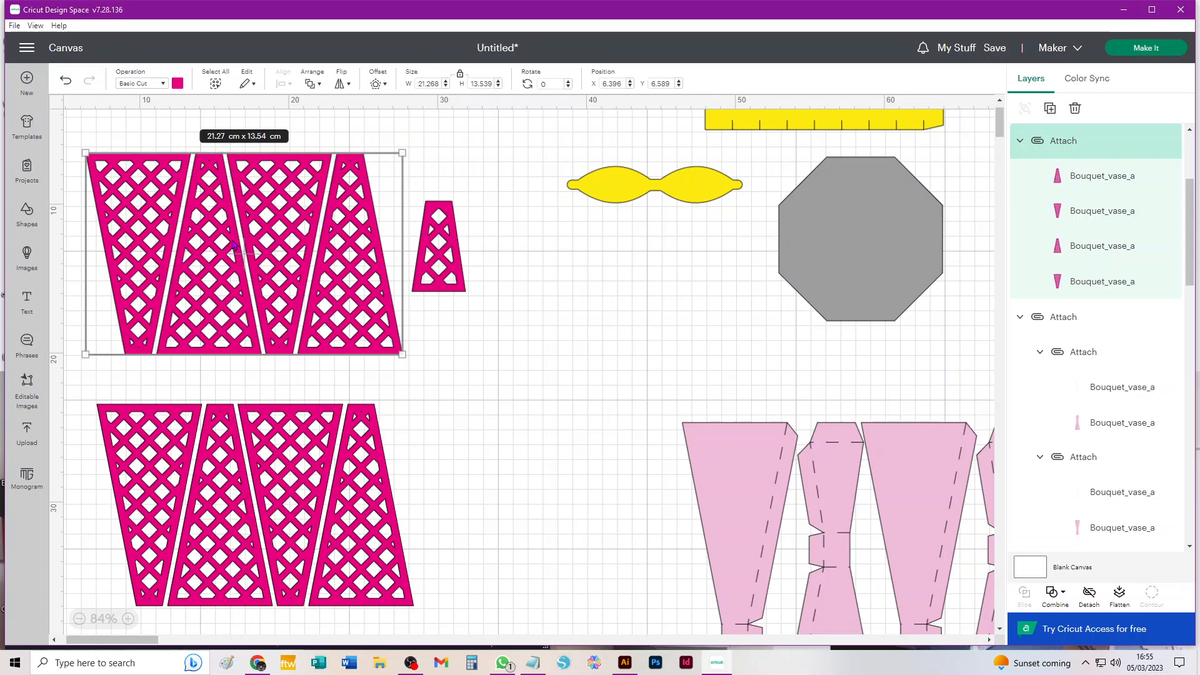
{"action": "left_click_drag", "start_coordinate": [438, 246], "coordinate": [519, 451]}
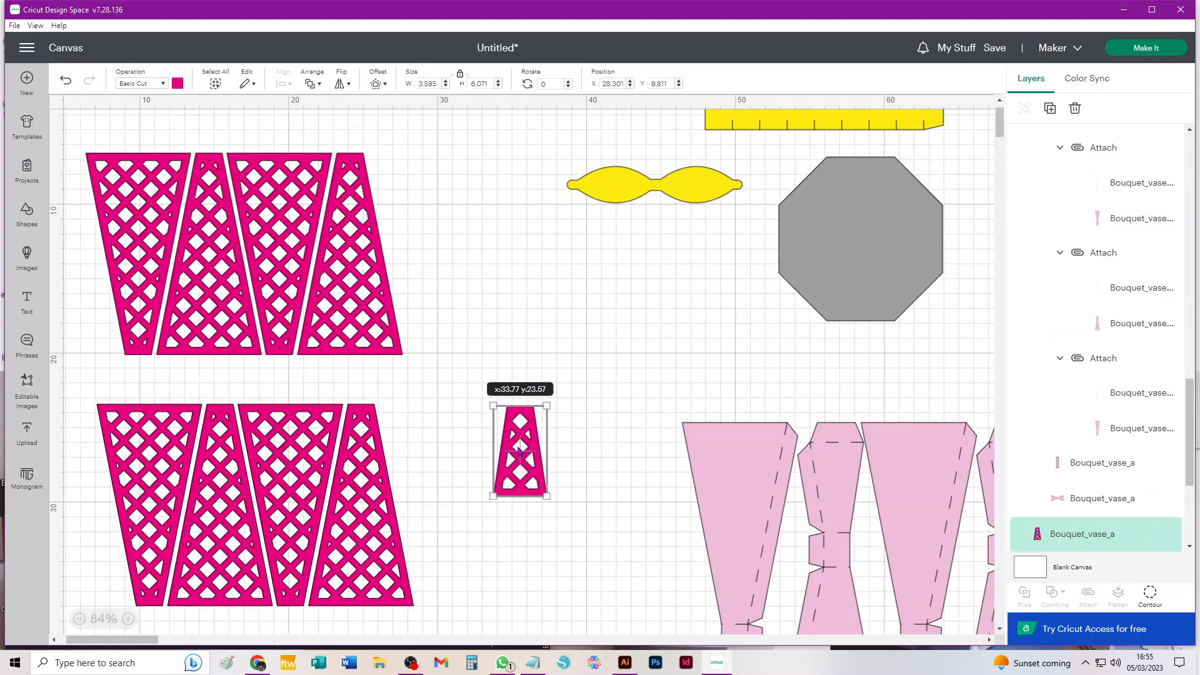
- Detach the lower lattice group and nest its third piece against the end of the upper row to make five pieces
{"action": "mouse_move", "coordinate": [372, 560]}
{"action": "left_mouse_down"}
{"action": "mouse_move", "coordinate": [390, 527]}
{"action": "mouse_move", "coordinate": [373, 566]}
{"action": "left_mouse_up"}
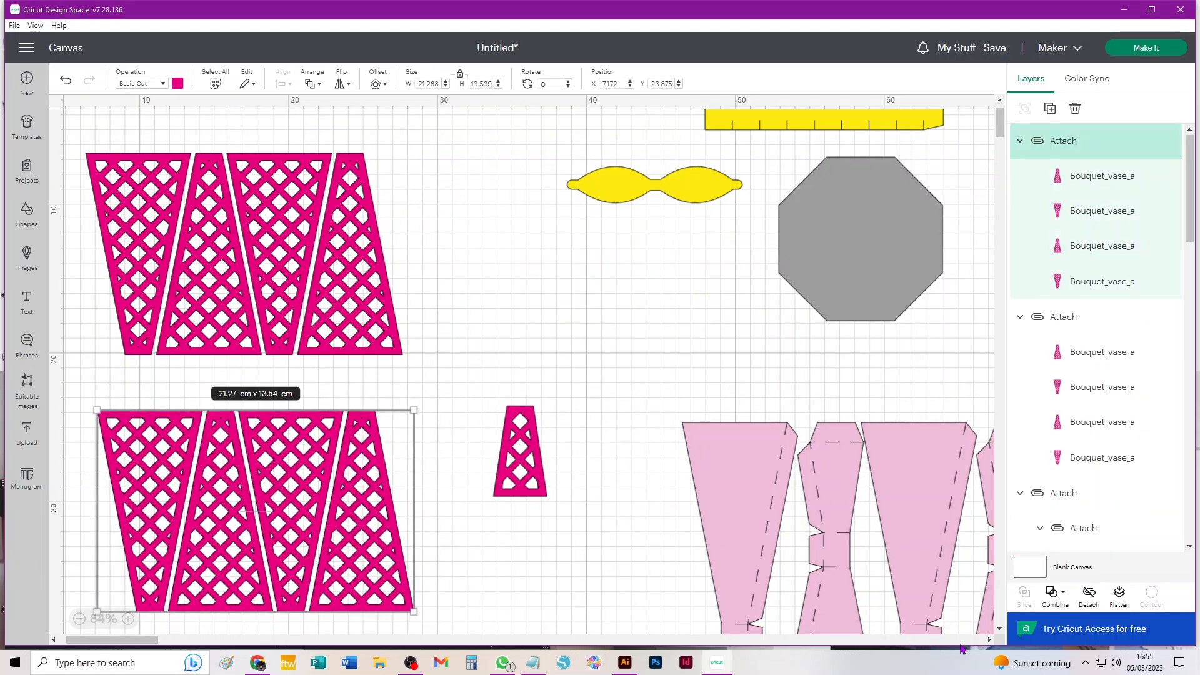
{"action": "left_click", "coordinate": [1089, 594]}
{"action": "left_click", "coordinate": [532, 575]}
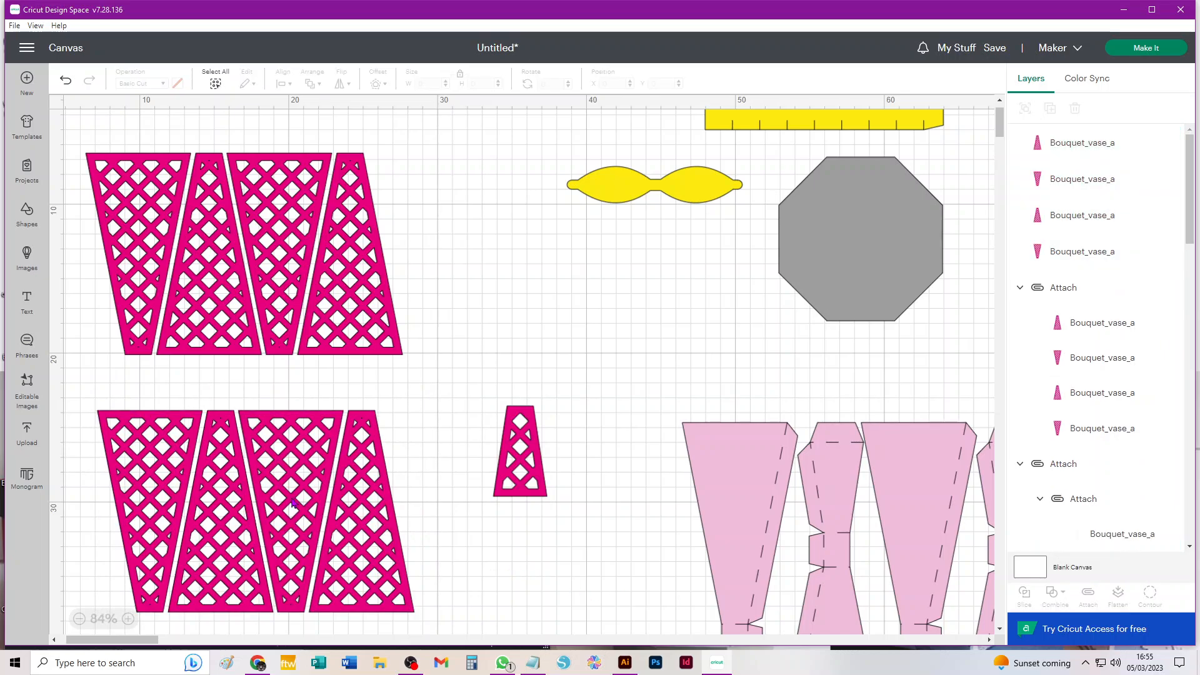
{"action": "left_click_drag", "start_coordinate": [291, 503], "coordinate": [420, 248]}
{"action": "left_click_drag", "start_coordinate": [551, 235], "coordinate": [105, 324]}
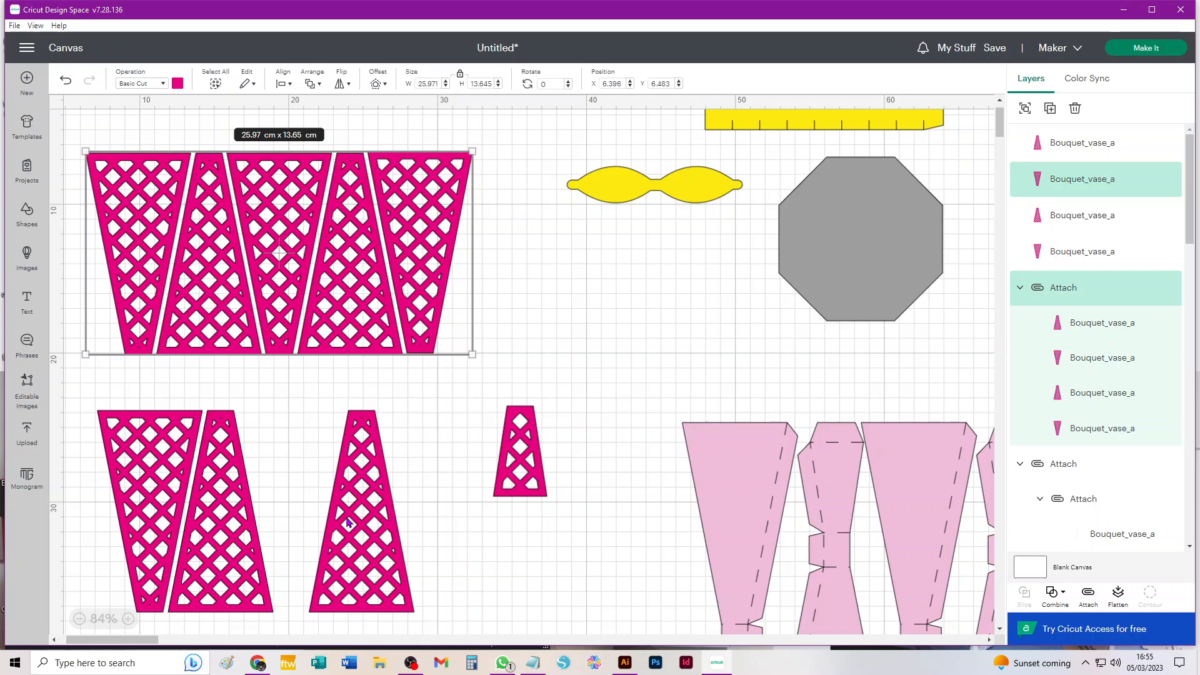
- Rotate the remaining end lattice piece 180° and nest it as the third piece of the lower row at about X 16.7, Y 24 cm
{"action": "left_click", "coordinate": [366, 483]}
{"action": "left_click_drag", "start_coordinate": [420, 401], "coordinate": [327, 576]}
{"action": "left_click", "coordinate": [359, 475]}
{"action": "left_click_drag", "start_coordinate": [359, 475], "coordinate": [267, 444]}
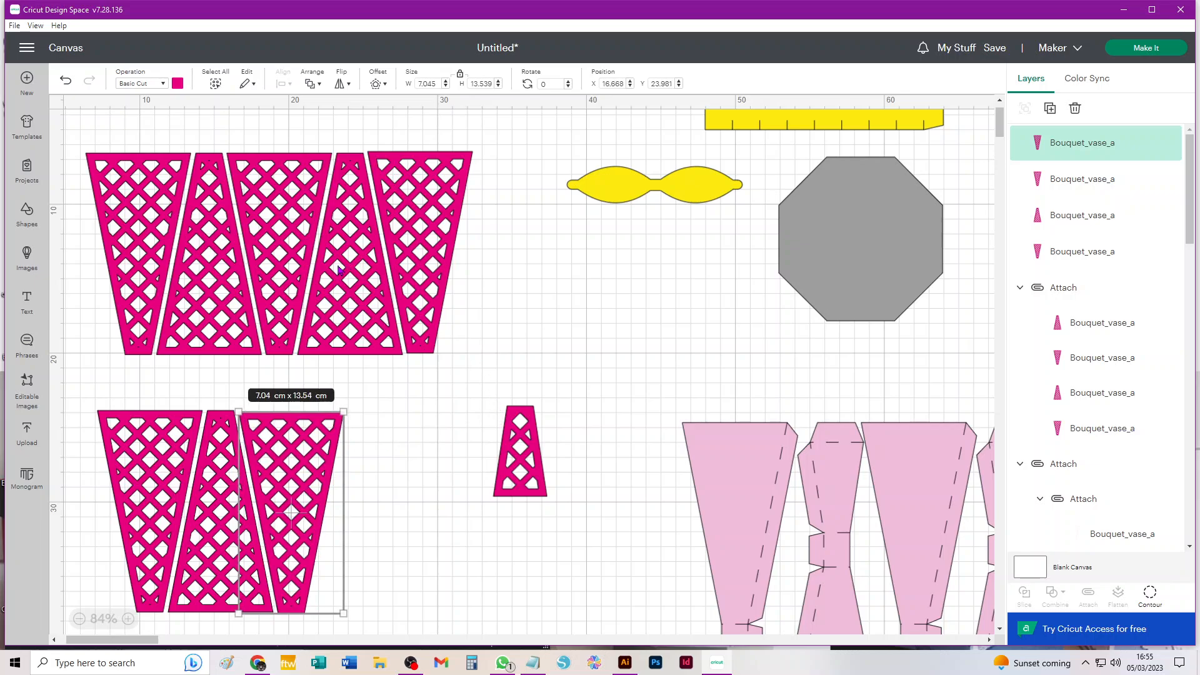
- Nest the small lattice piece beside the lower row and fit a duplicate rotated 180° next to it at about X 26, Y 24 cm
{"action": "left_click", "coordinate": [581, 384]}
{"action": "left_click_drag", "start_coordinate": [520, 442], "coordinate": [361, 448]}
{"action": "key", "text": "ctrl+d"}
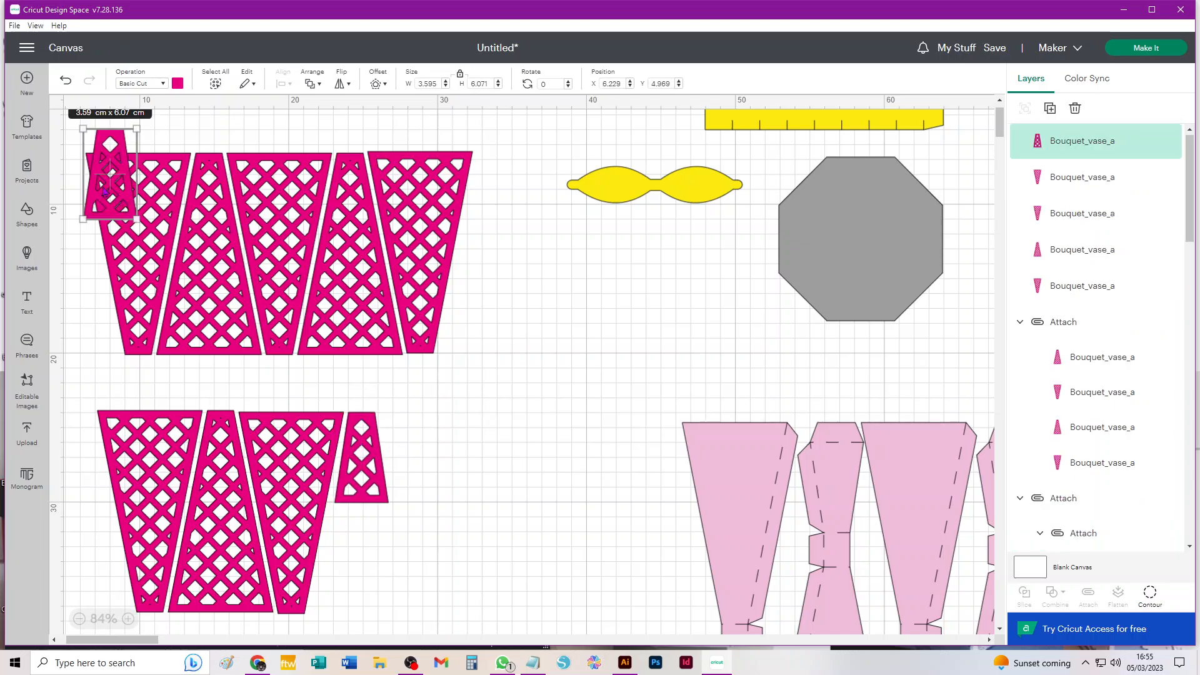
{"action": "left_click_drag", "start_coordinate": [106, 190], "coordinate": [477, 488]}
{"action": "left_click_drag", "start_coordinate": [517, 415], "coordinate": [407, 541]}
{"action": "left_click", "coordinate": [560, 456]}
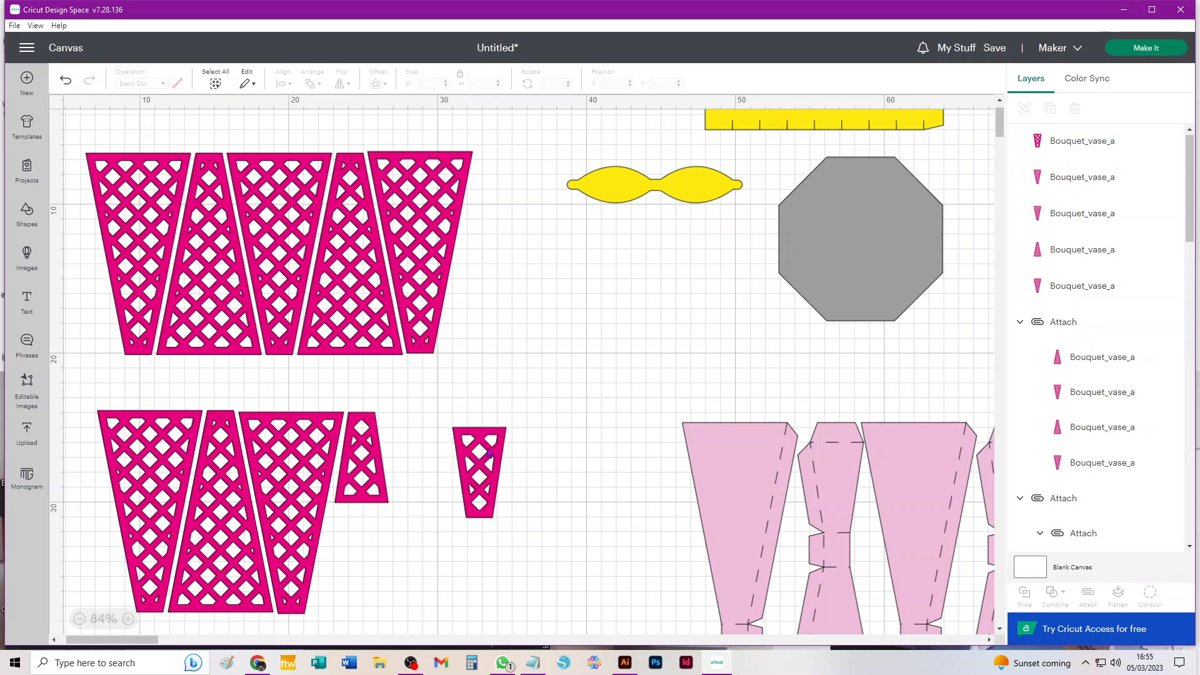
{"action": "left_click_drag", "start_coordinate": [490, 453], "coordinate": [409, 436]}
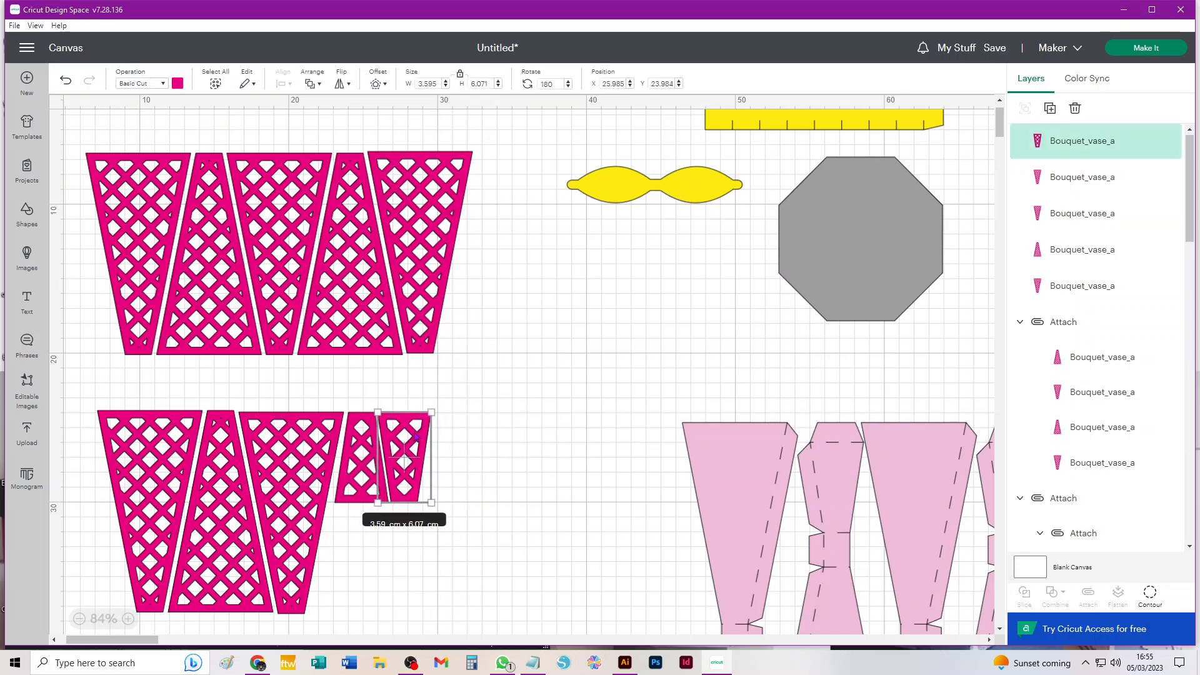
- Duplicate the small lattice pair beside itself at about X 28.9, Y 23.9 cm and attach the four small pieces together
{"action": "left_click_drag", "start_coordinate": [470, 396], "coordinate": [366, 489]}
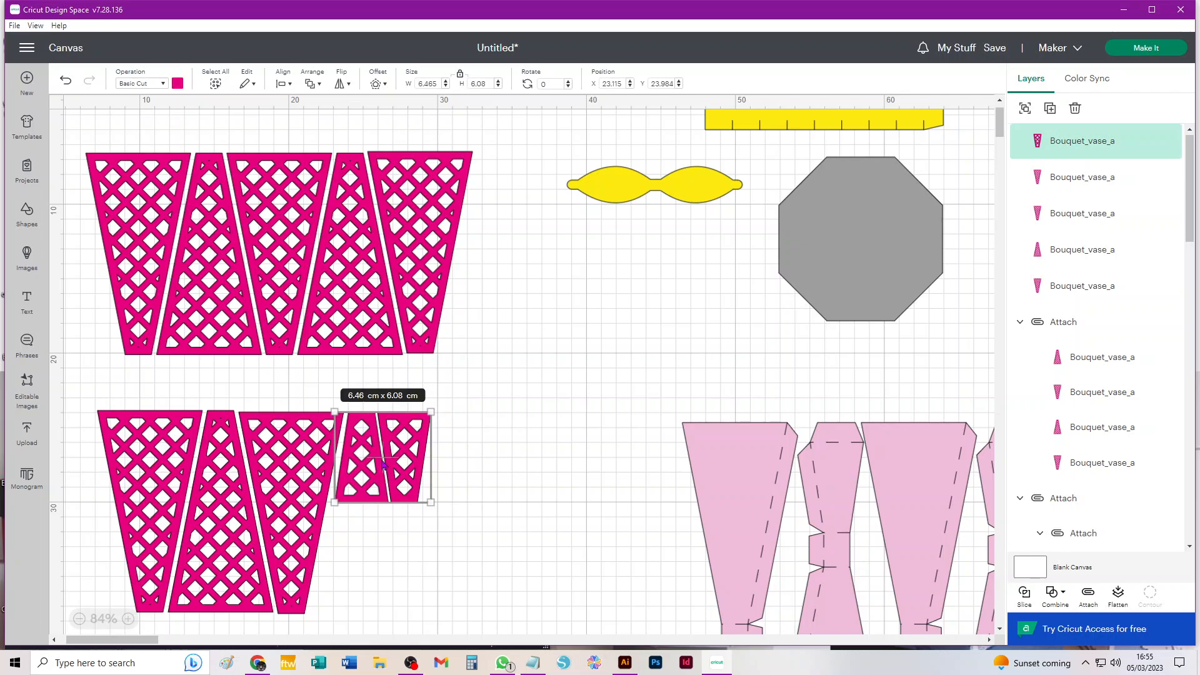
{"action": "key", "text": "ctrl+v"}
{"action": "left_click_drag", "start_coordinate": [135, 209], "coordinate": [451, 469]}
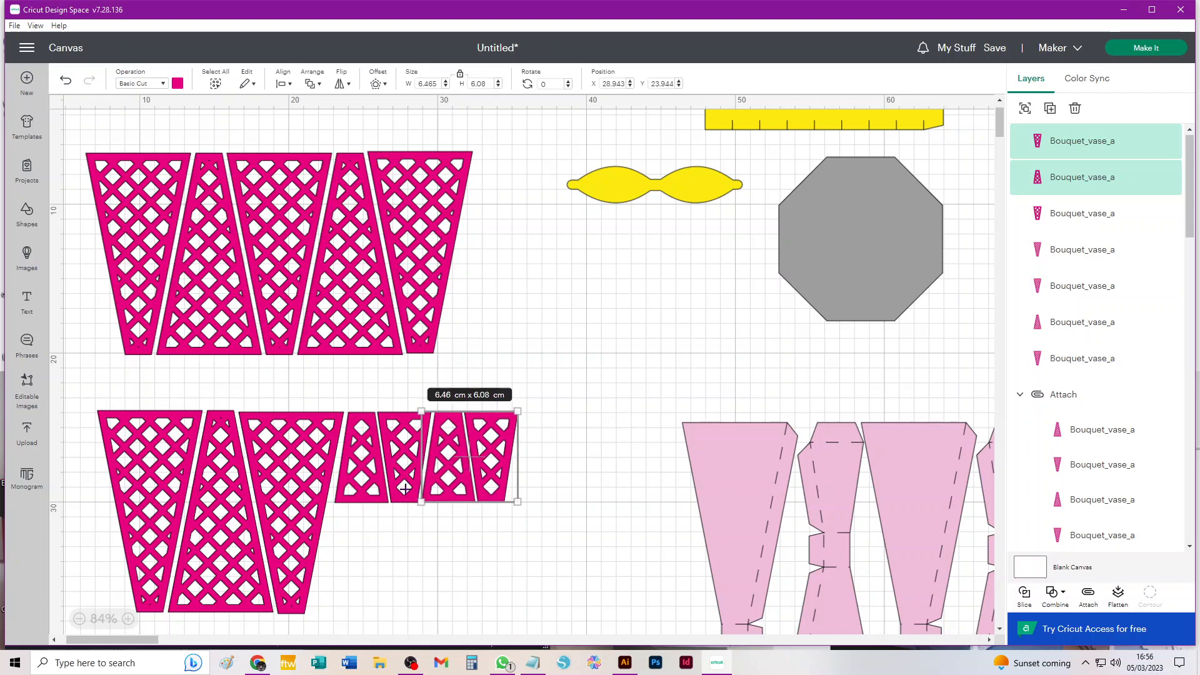
{"action": "left_click_drag", "start_coordinate": [555, 506], "coordinate": [331, 407]}
{"action": "left_click", "coordinate": [1088, 595]}
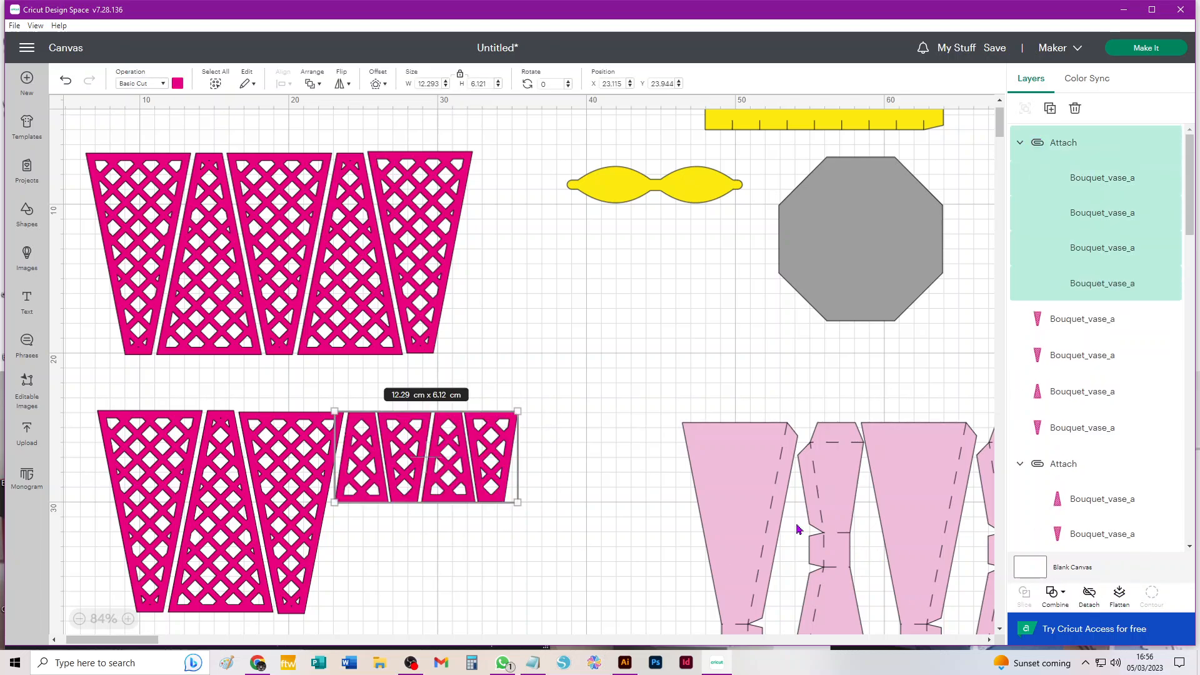
- Duplicate the small lattice group beneath itself at about X 21.9, Y 30.3 cm and attach all pieces of the lower lattice layout
{"action": "key", "text": "ctrl+c"}
{"action": "key", "text": "ctrl+v"}
{"action": "left_click_drag", "start_coordinate": [195, 216], "coordinate": [389, 551]}
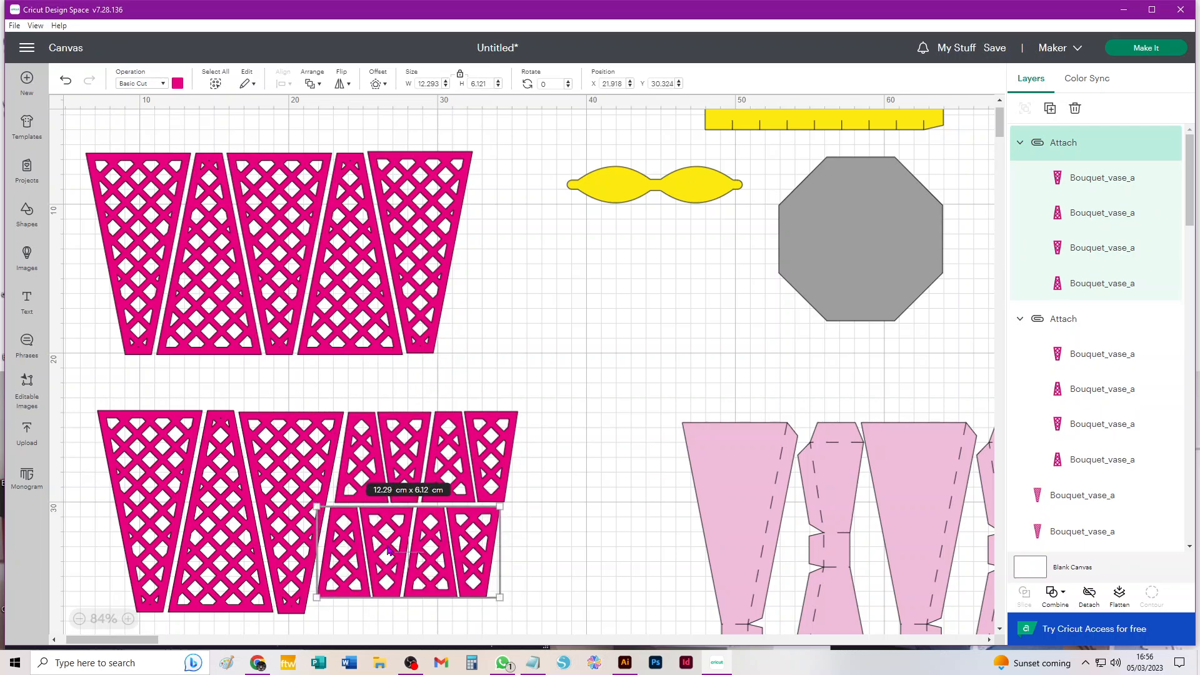
{"action": "left_click_drag", "start_coordinate": [582, 393], "coordinate": [83, 570]}
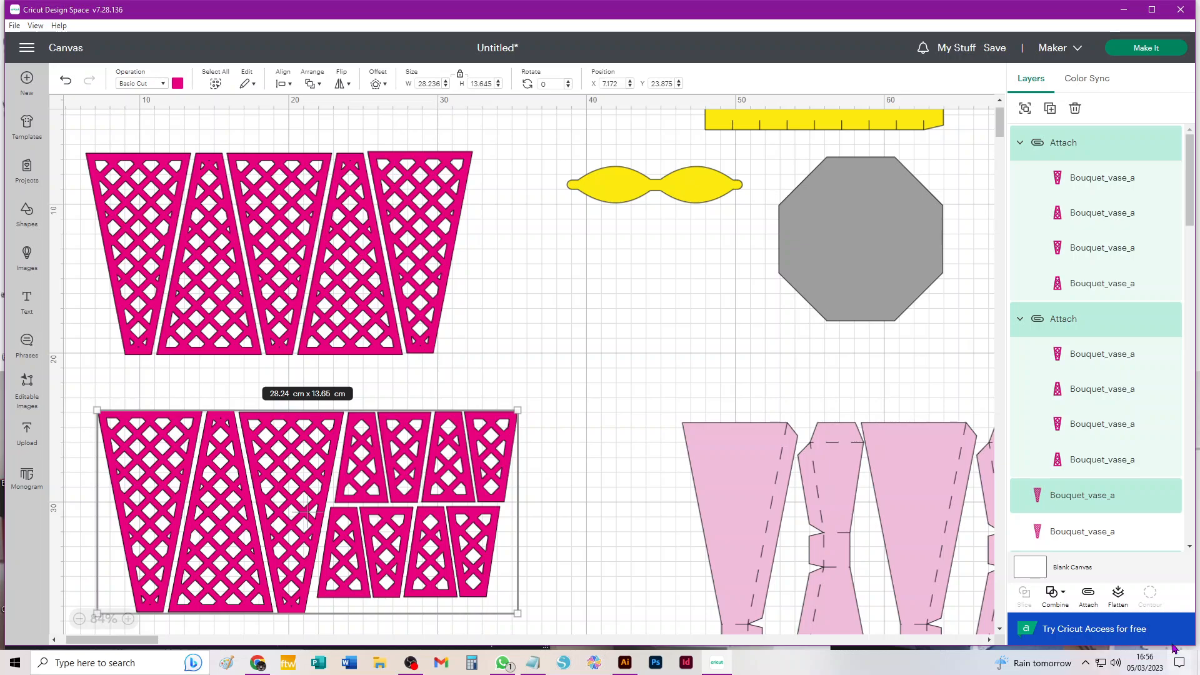
{"action": "left_click", "coordinate": [1094, 597]}
- Move the central pink vase panel group to about X 42.1, Y 24.9 cm and shift the pink octagon upward
{"action": "scroll", "coordinate": [512, 344], "scroll_direction": "down", "scroll_amount": 3}
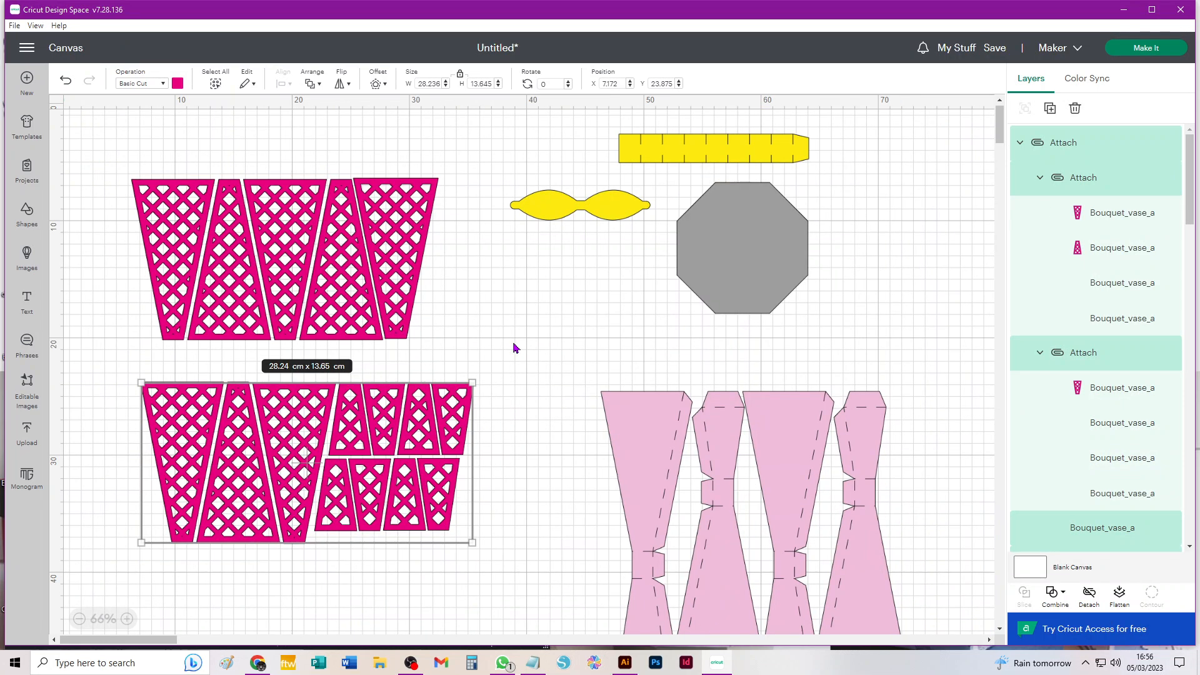
{"action": "scroll", "coordinate": [514, 348], "scroll_direction": "down", "scroll_amount": 2}
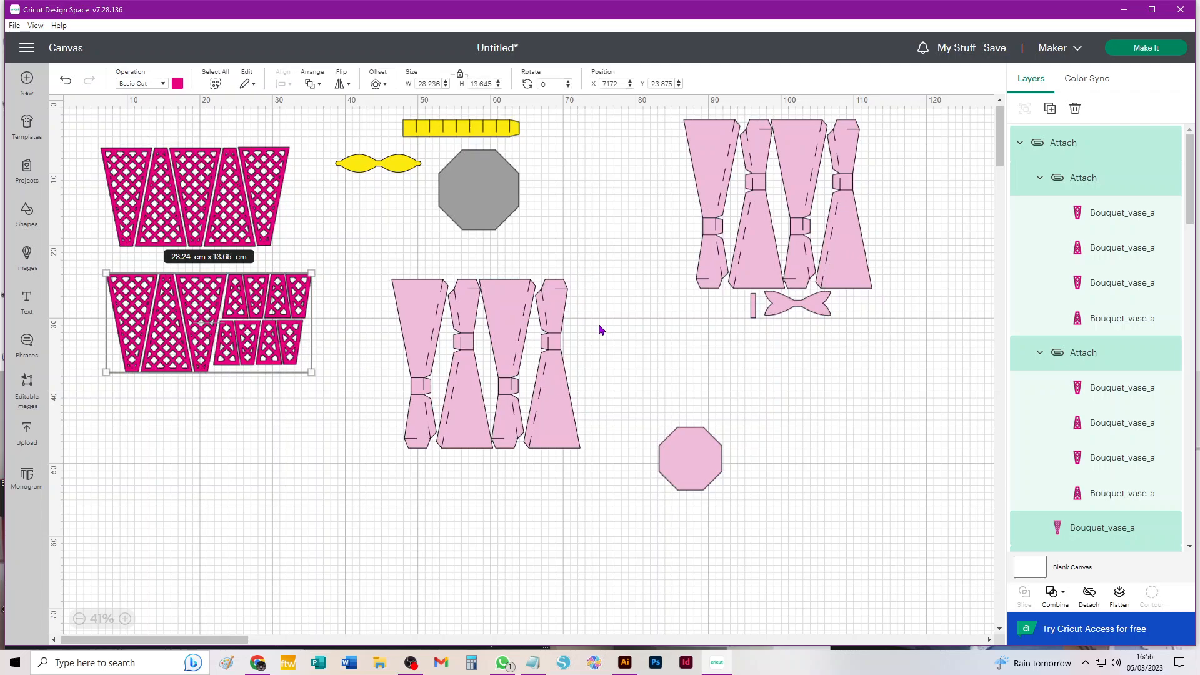
{"action": "left_click_drag", "start_coordinate": [546, 316], "coordinate": [512, 317]}
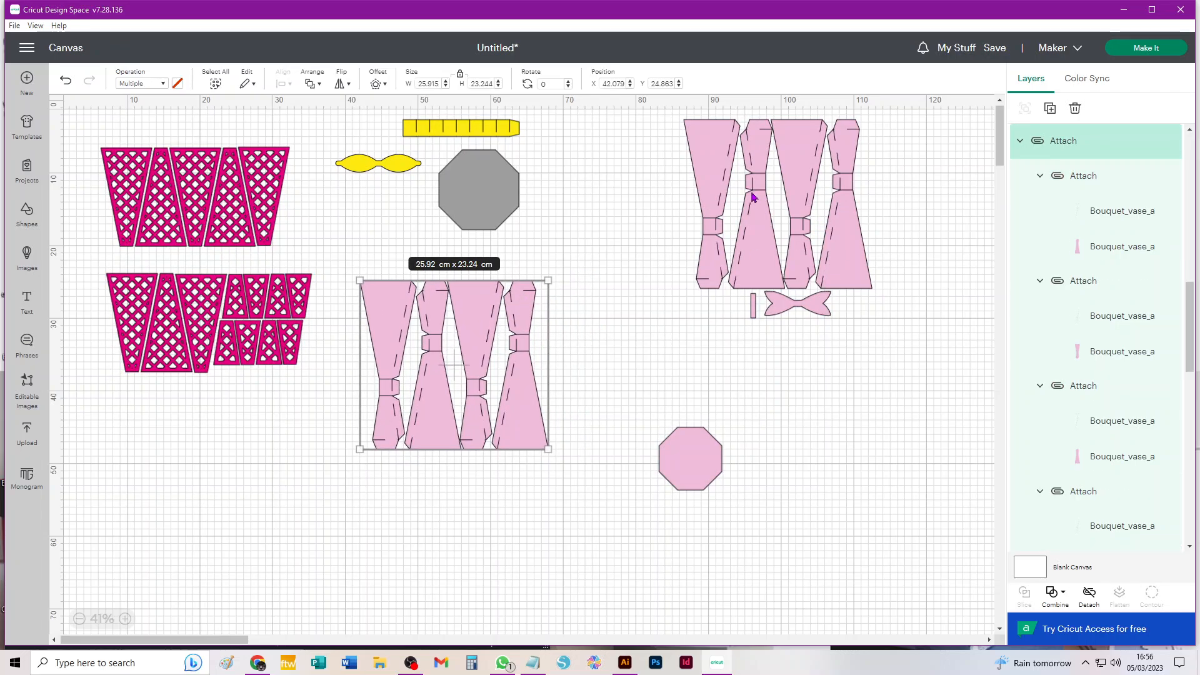
{"action": "left_click_drag", "start_coordinate": [714, 325], "coordinate": [779, 313]}
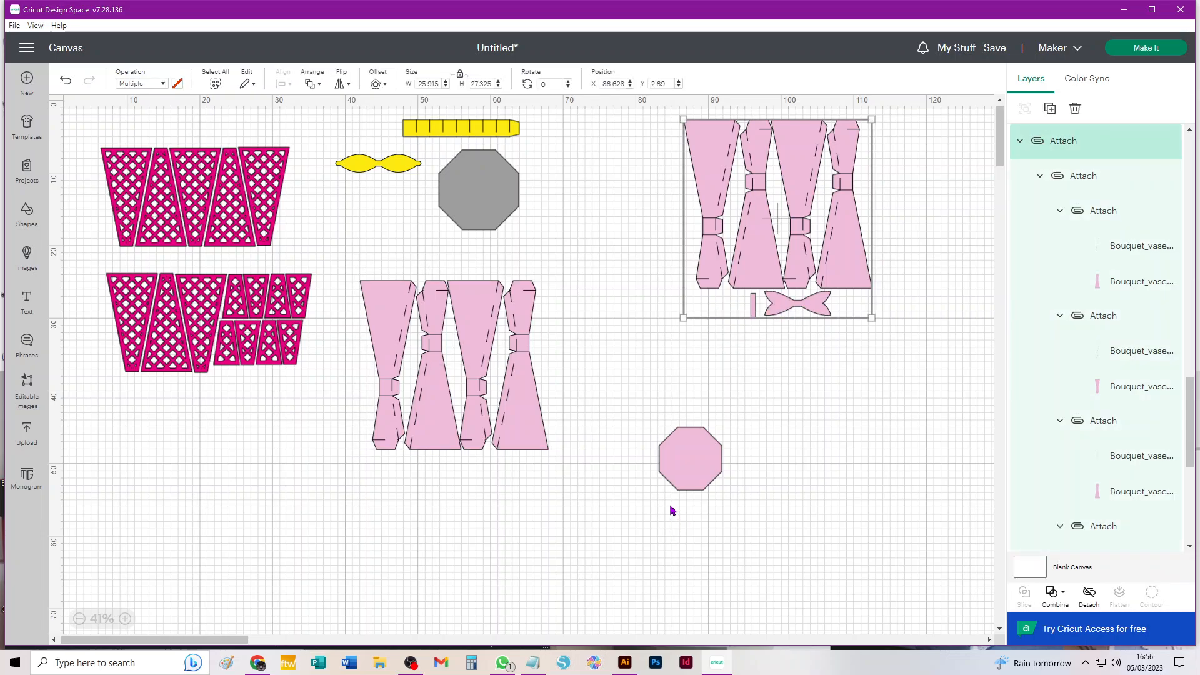
{"action": "left_click_drag", "start_coordinate": [701, 463], "coordinate": [689, 424]}
- Detach the vase panel group holding the bow parts, and detach its four panels from one another
{"action": "left_click", "coordinate": [728, 198]}
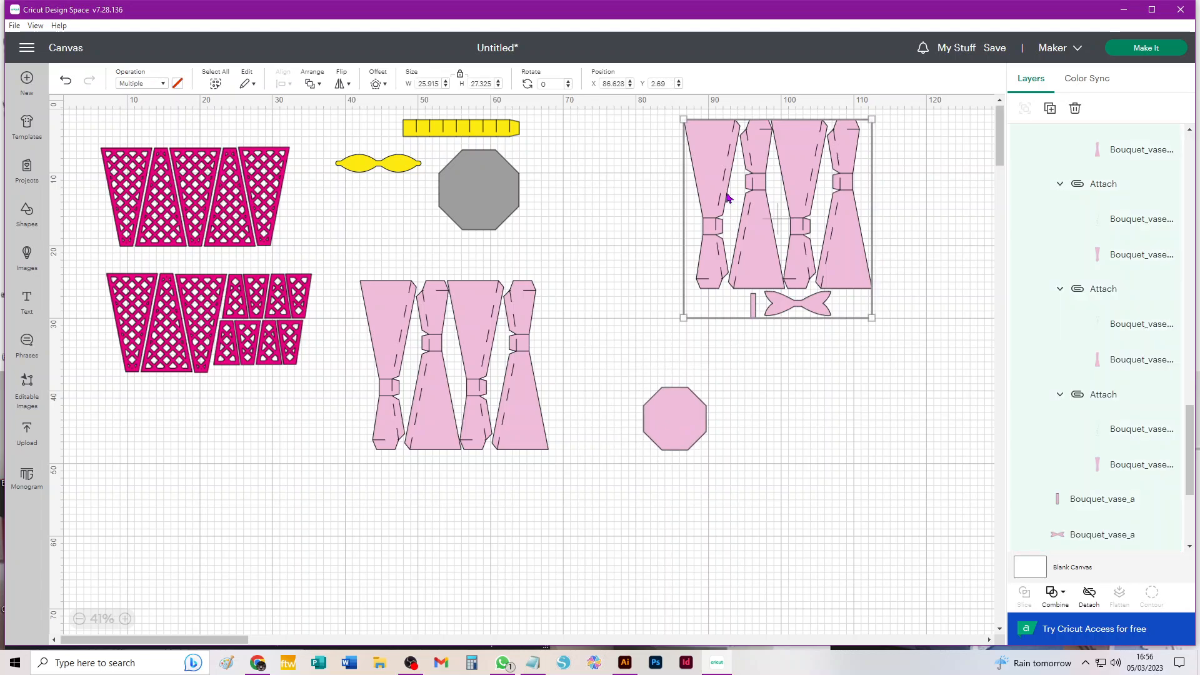
{"action": "left_click", "coordinate": [1088, 596]}
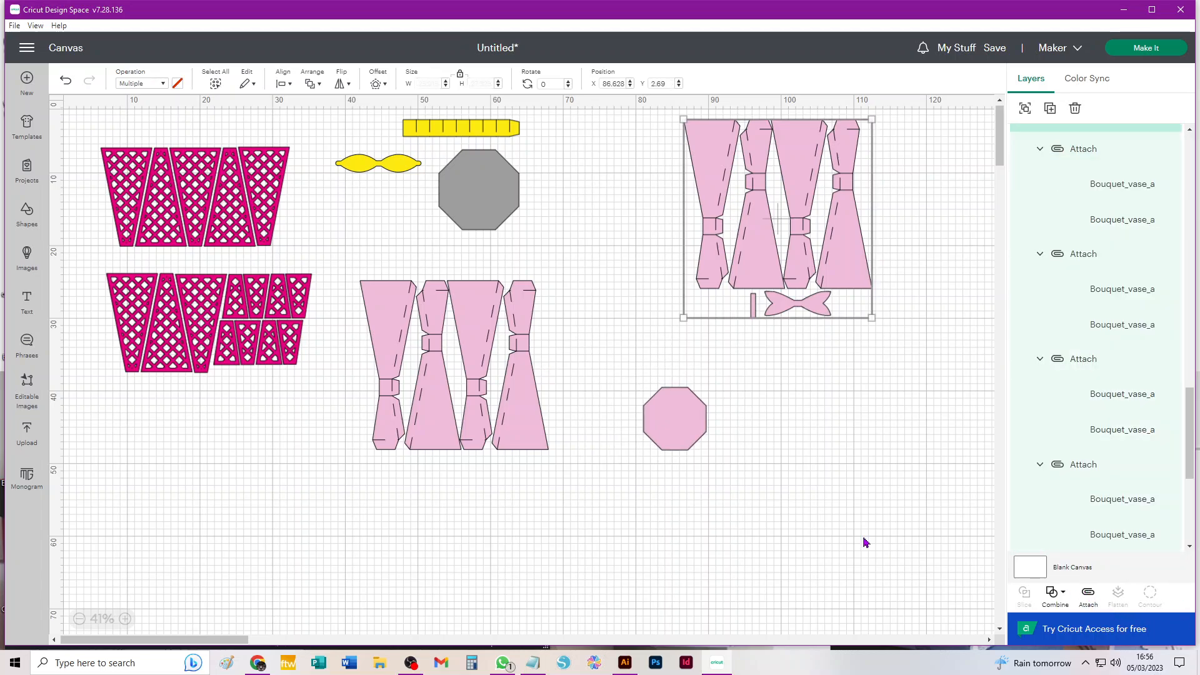
{"action": "left_click", "coordinate": [857, 403]}
{"action": "left_click", "coordinate": [735, 205]}
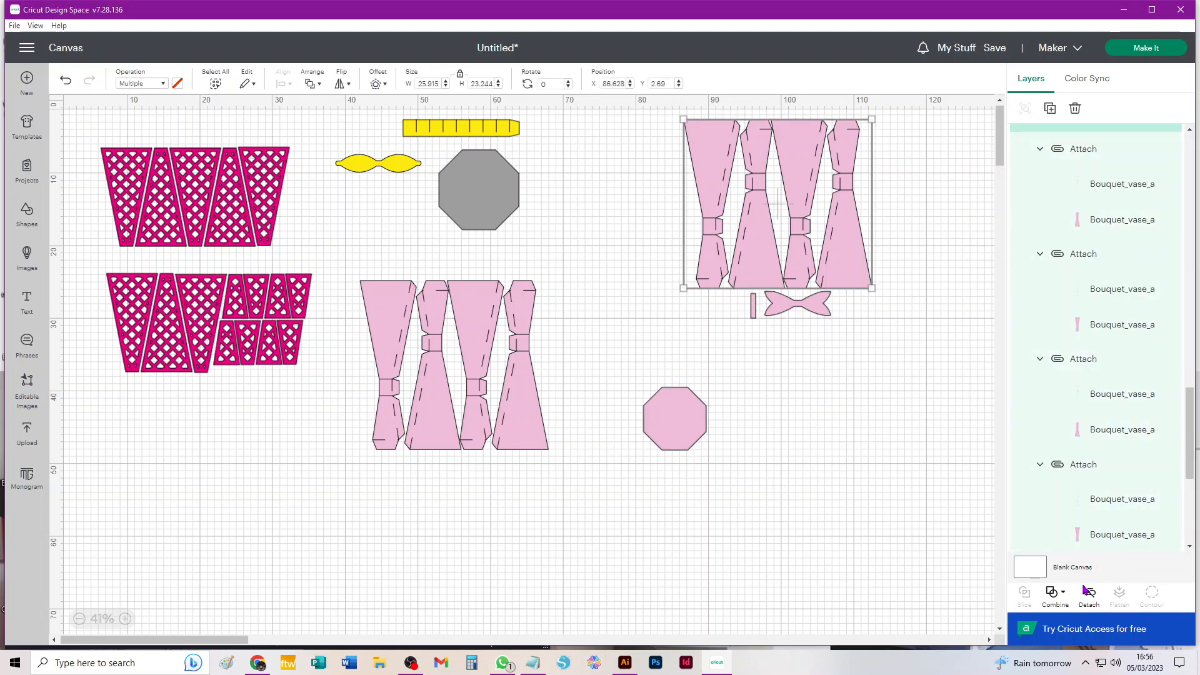
{"action": "left_click", "coordinate": [1089, 591]}
{"action": "left_click", "coordinate": [913, 444]}
- Shift the attached panel group to about X 42.3, Y 24.8 cm and nest one detached panel, rotated to 90°, beneath it at X 44.38, Y 48.466 cm
{"action": "left_click", "coordinate": [429, 400]}
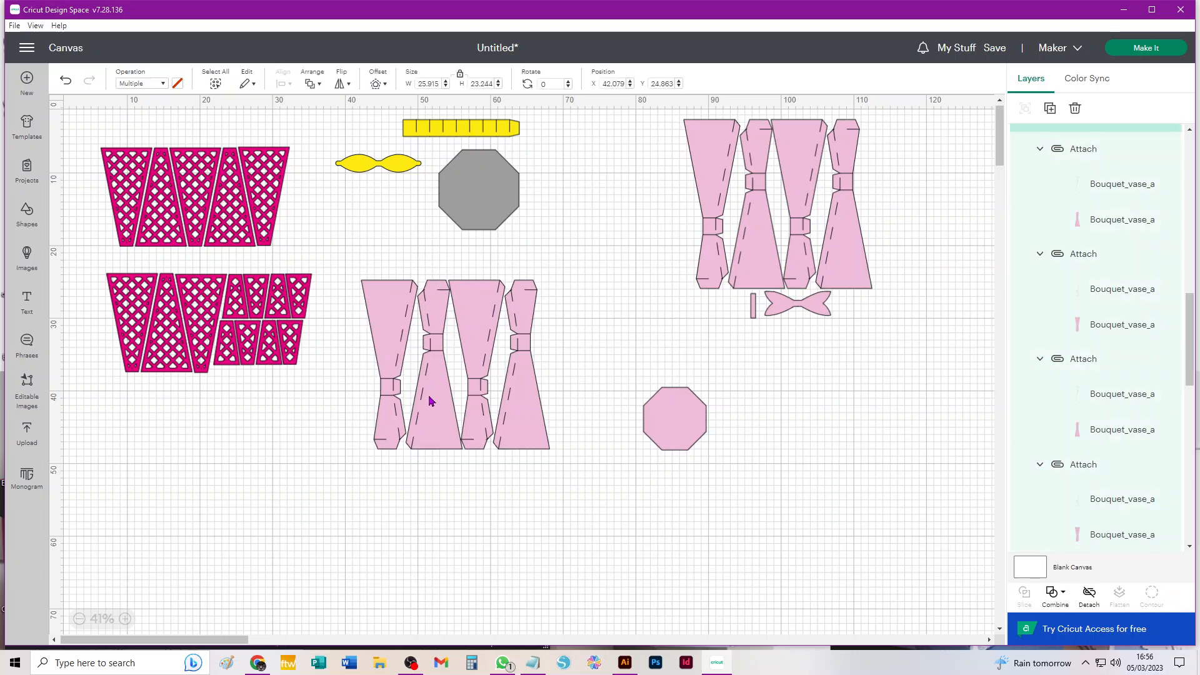
{"action": "left_click_drag", "start_coordinate": [429, 401], "coordinate": [427, 398]}
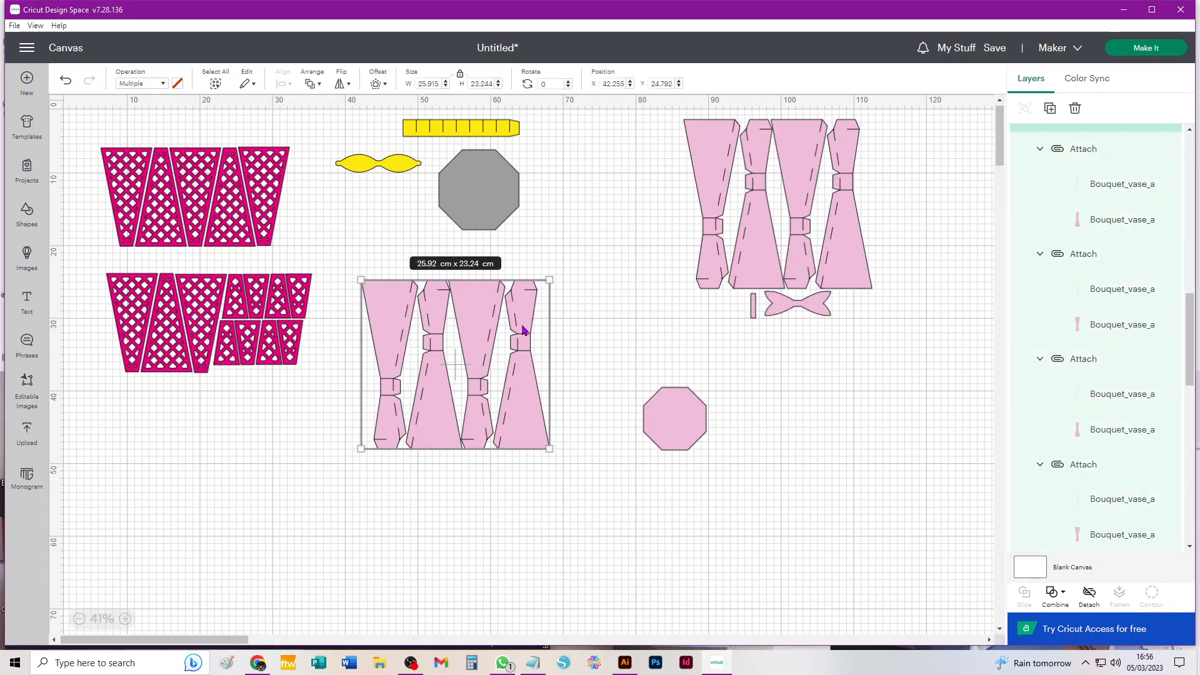
{"action": "left_click_drag", "start_coordinate": [702, 166], "coordinate": [521, 544]}
{"action": "left_click_drag", "start_coordinate": [576, 498], "coordinate": [529, 480]}
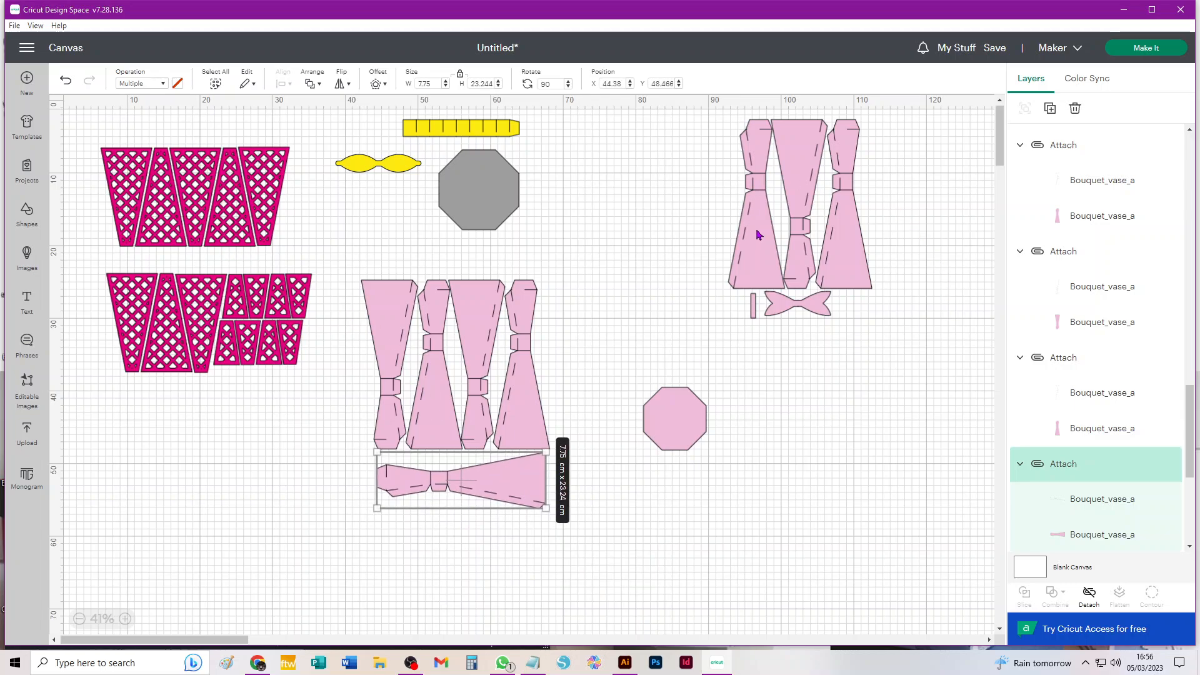
- Rotate a second detached panel to 270°, nest it under the first at about X 44.5, Y 54.8 cm, and select the six-panel layout
{"action": "left_click_drag", "start_coordinate": [758, 236], "coordinate": [852, 522]}
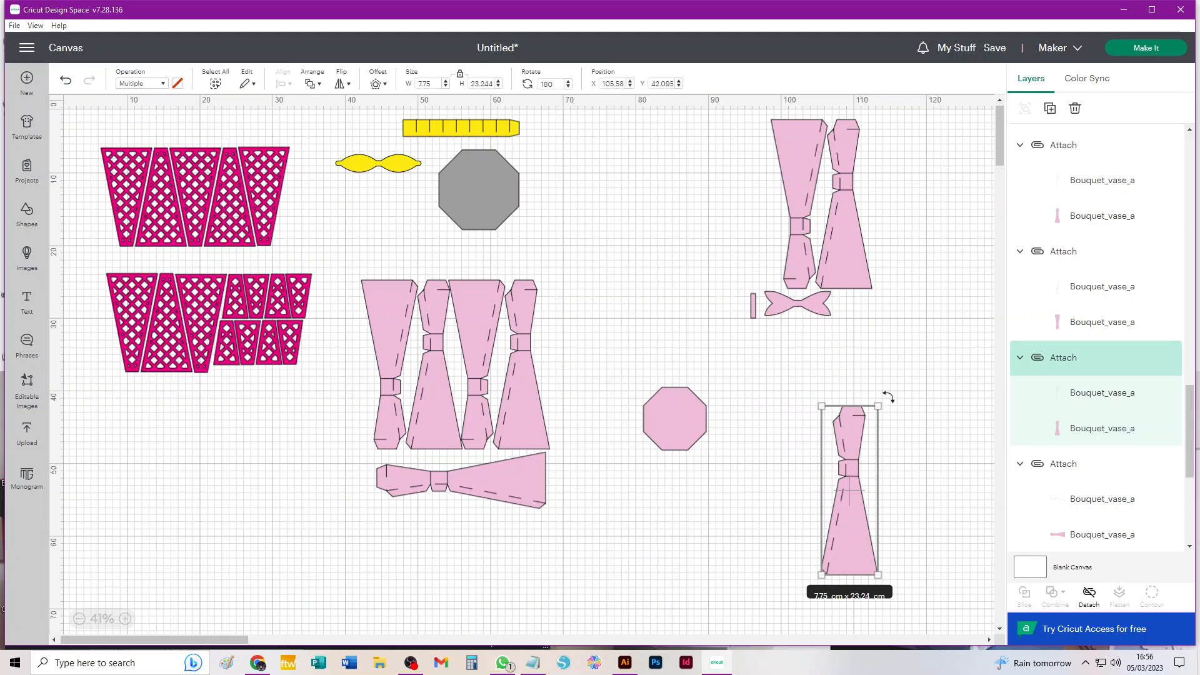
{"action": "left_click_drag", "start_coordinate": [889, 398], "coordinate": [973, 523]}
{"action": "left_click_drag", "start_coordinate": [807, 501], "coordinate": [402, 527]}
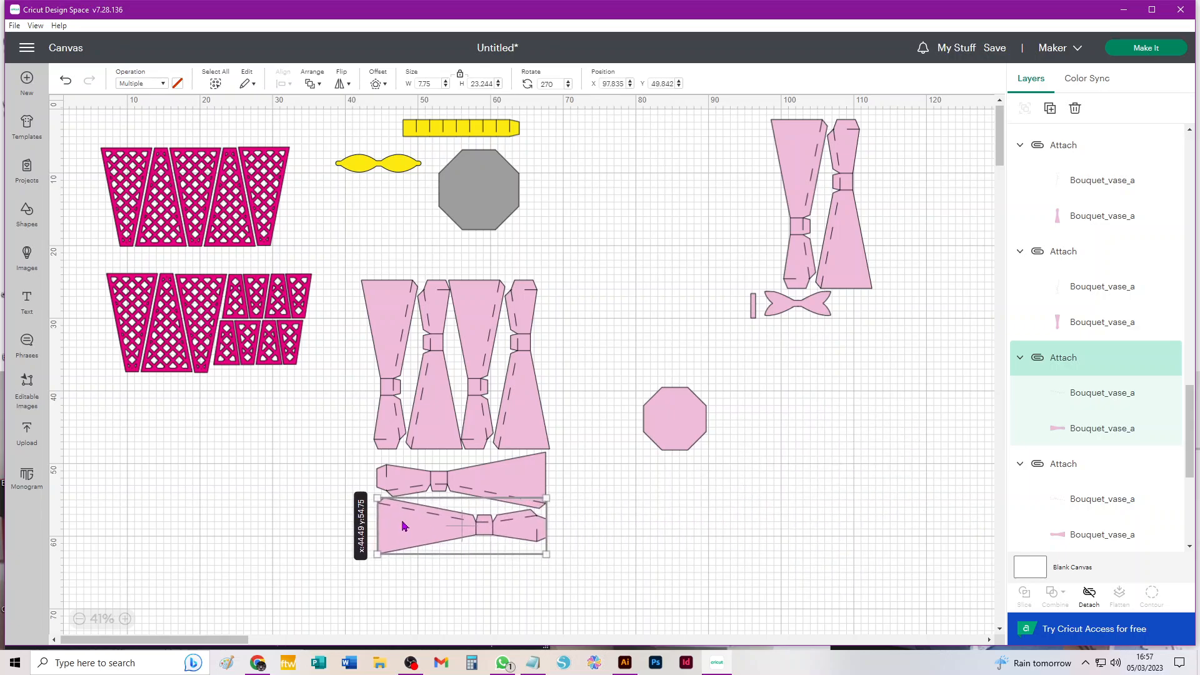
{"action": "left_click_drag", "start_coordinate": [576, 594], "coordinate": [356, 279]}
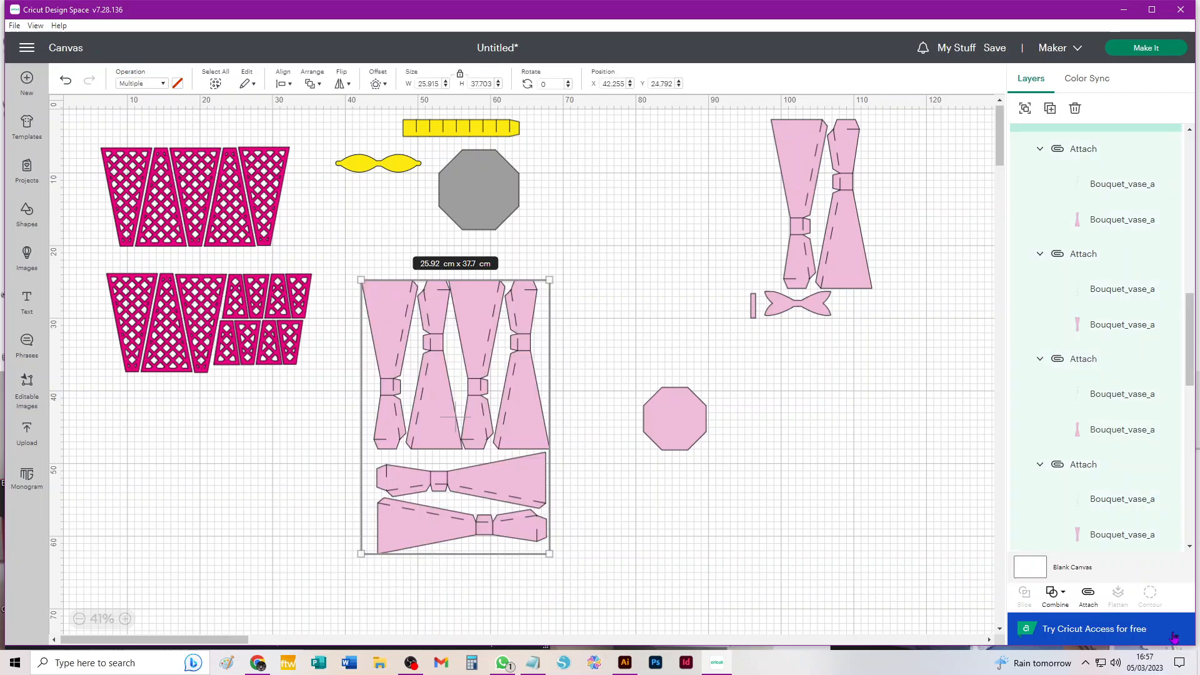
- Attach the six-panel pink layout and shift the two remaining panels with the bow to about X 100.8, Y 10 cm
{"action": "left_click", "coordinate": [1088, 594]}
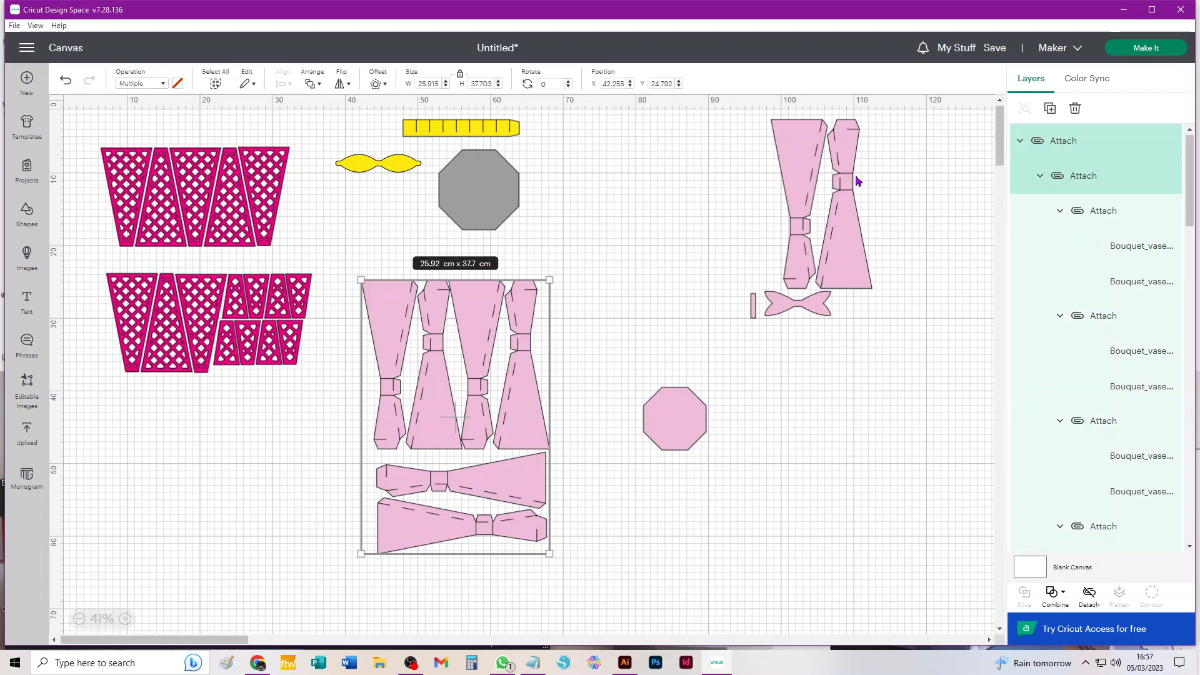
{"action": "left_click_drag", "start_coordinate": [807, 310], "coordinate": [835, 214]}
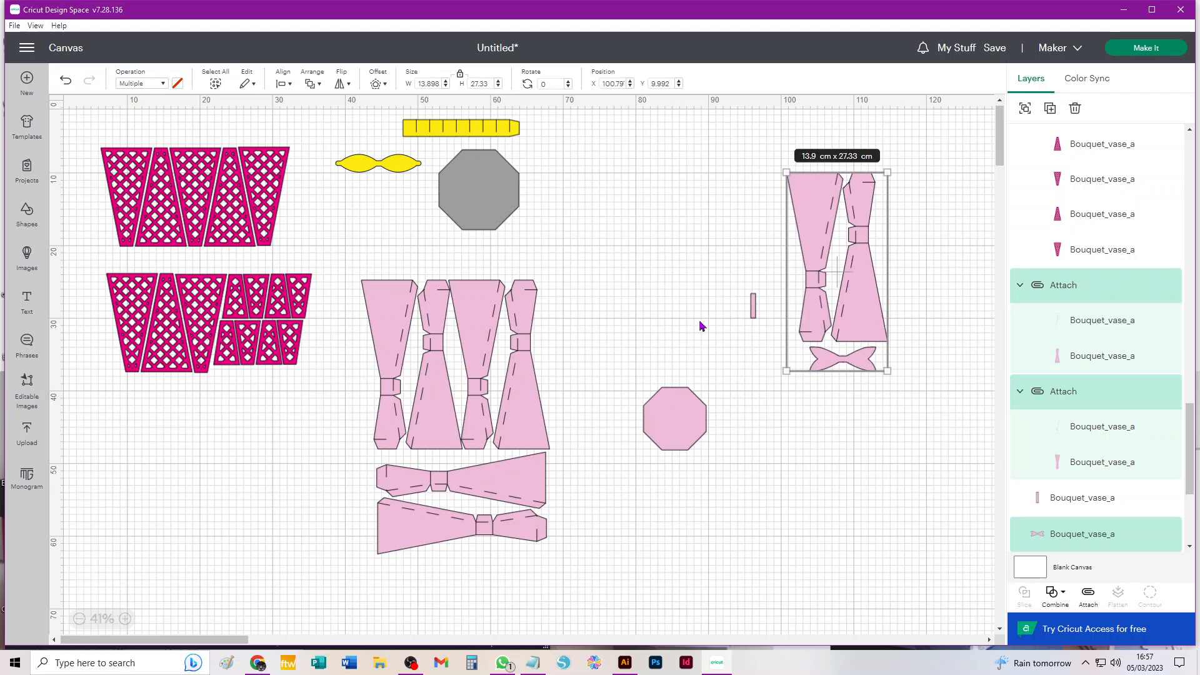
{"action": "left_click", "coordinate": [722, 370]}
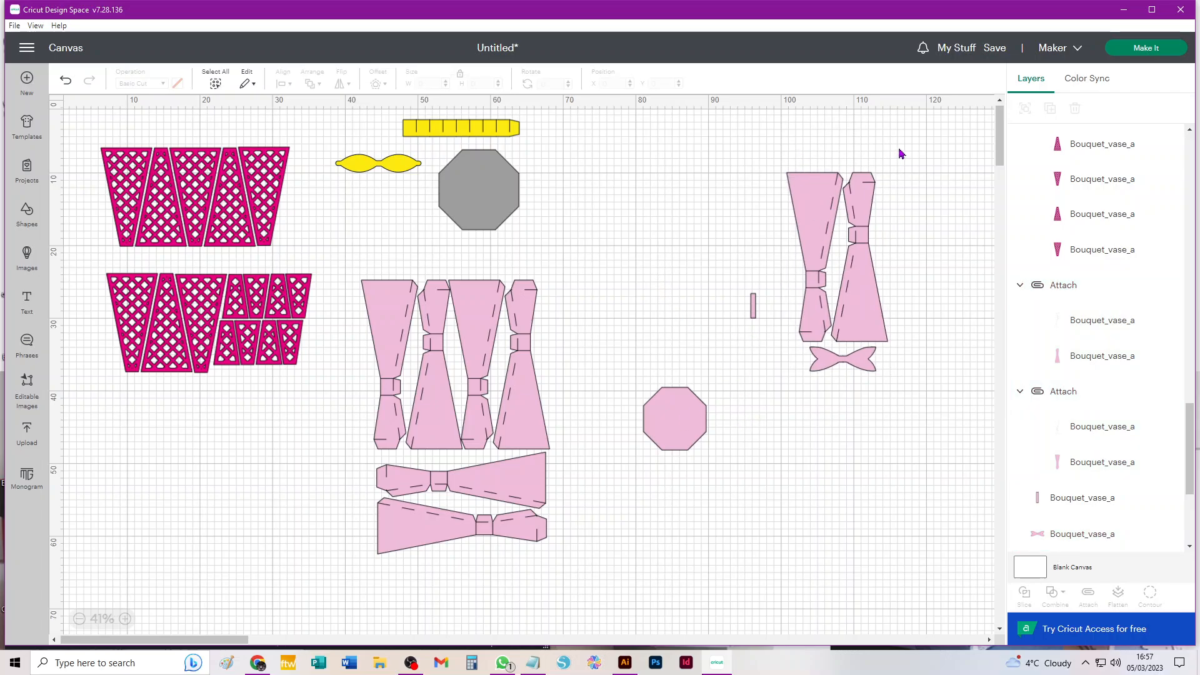
- Place the pink octagon beside the two remaining panels and the small strip beneath it, and attach all these pieces with the bow
{"action": "left_click_drag", "start_coordinate": [901, 153], "coordinate": [778, 363]}
{"action": "left_click", "coordinate": [730, 273]}
{"action": "left_click_drag", "start_coordinate": [671, 427], "coordinate": [766, 280]}
{"action": "left_click_drag", "start_coordinate": [917, 394], "coordinate": [732, 220]}
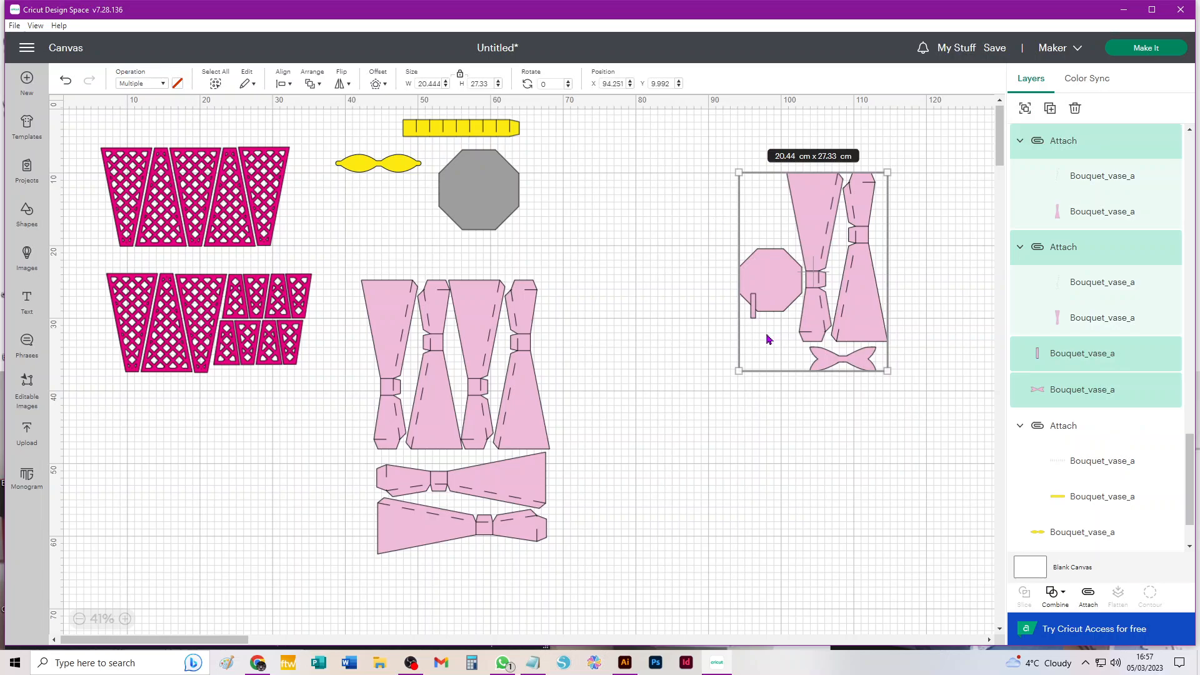
{"action": "left_click_drag", "start_coordinate": [755, 320], "coordinate": [752, 305]}
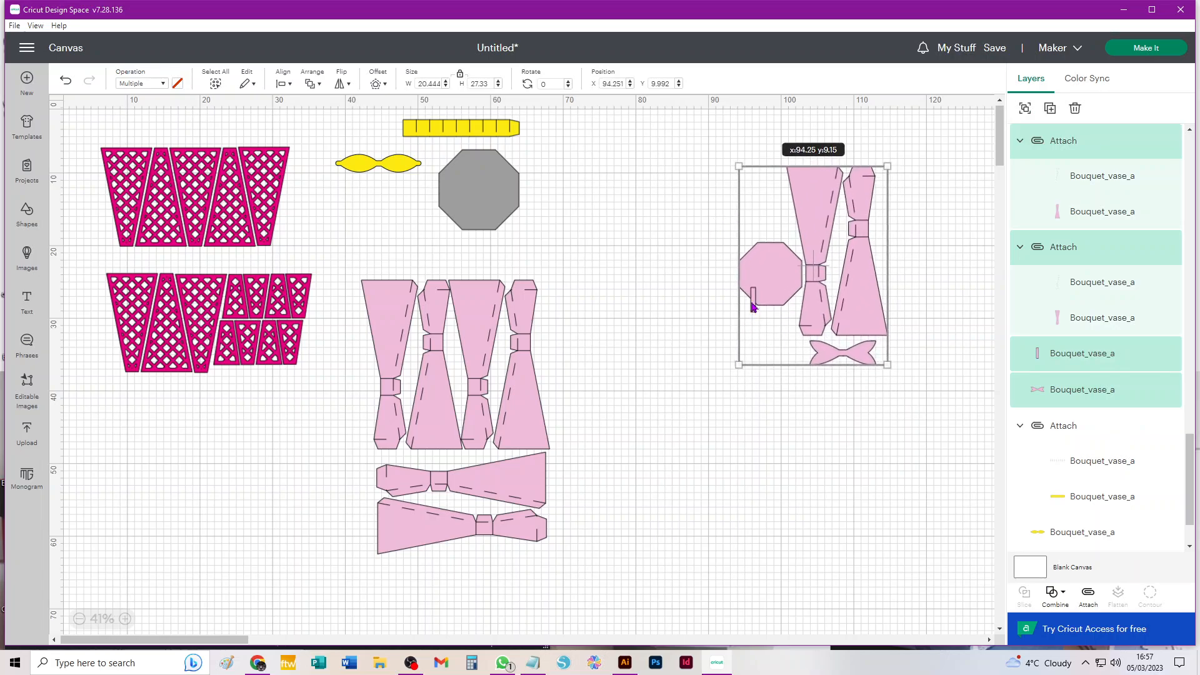
{"action": "left_click", "coordinate": [690, 315]}
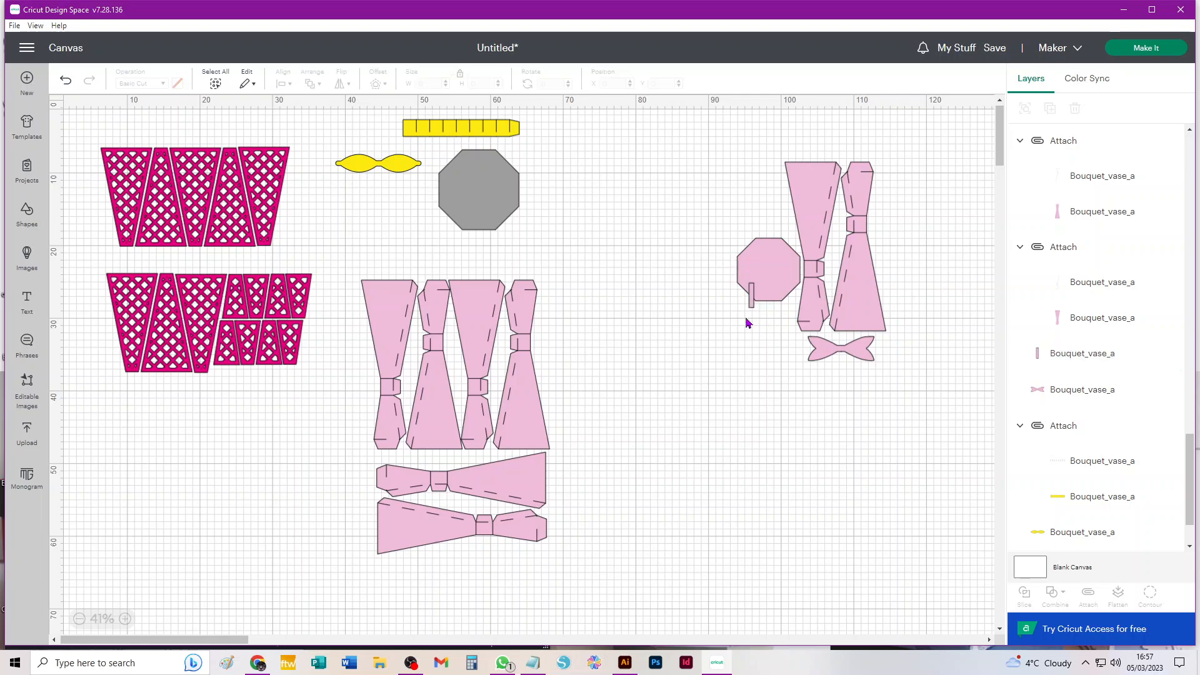
{"action": "left_click_drag", "start_coordinate": [753, 307], "coordinate": [781, 332]}
{"action": "left_click_drag", "start_coordinate": [900, 385], "coordinate": [699, 127]}
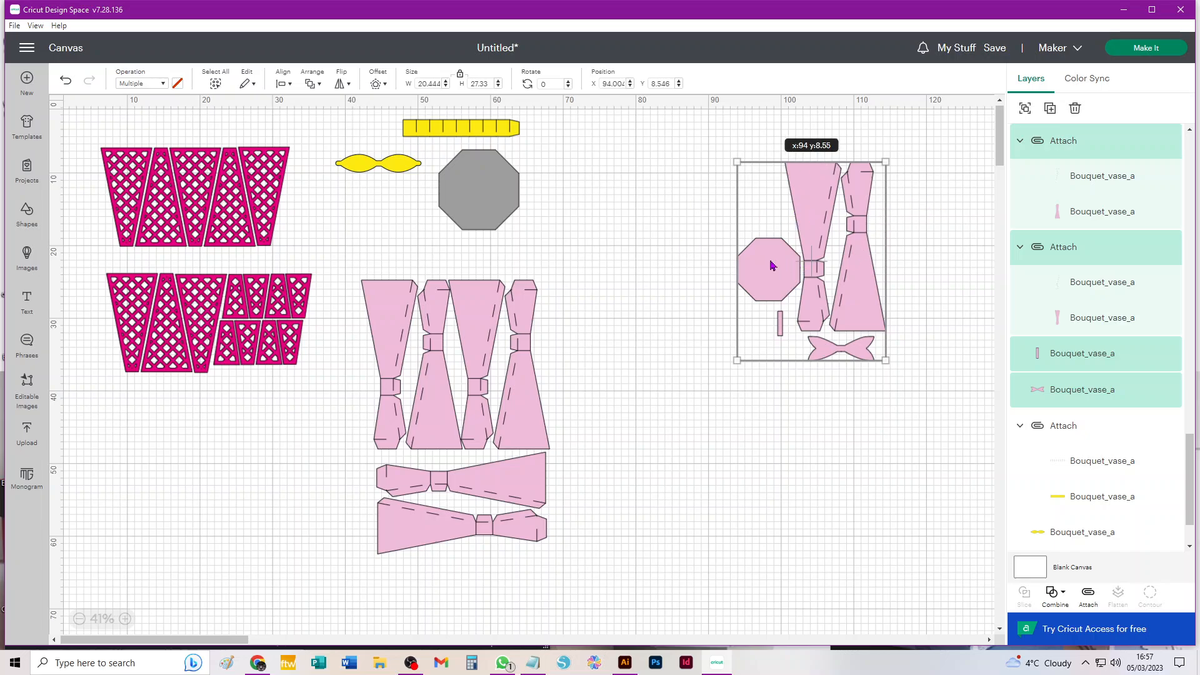
{"action": "left_click", "coordinate": [1088, 597]}
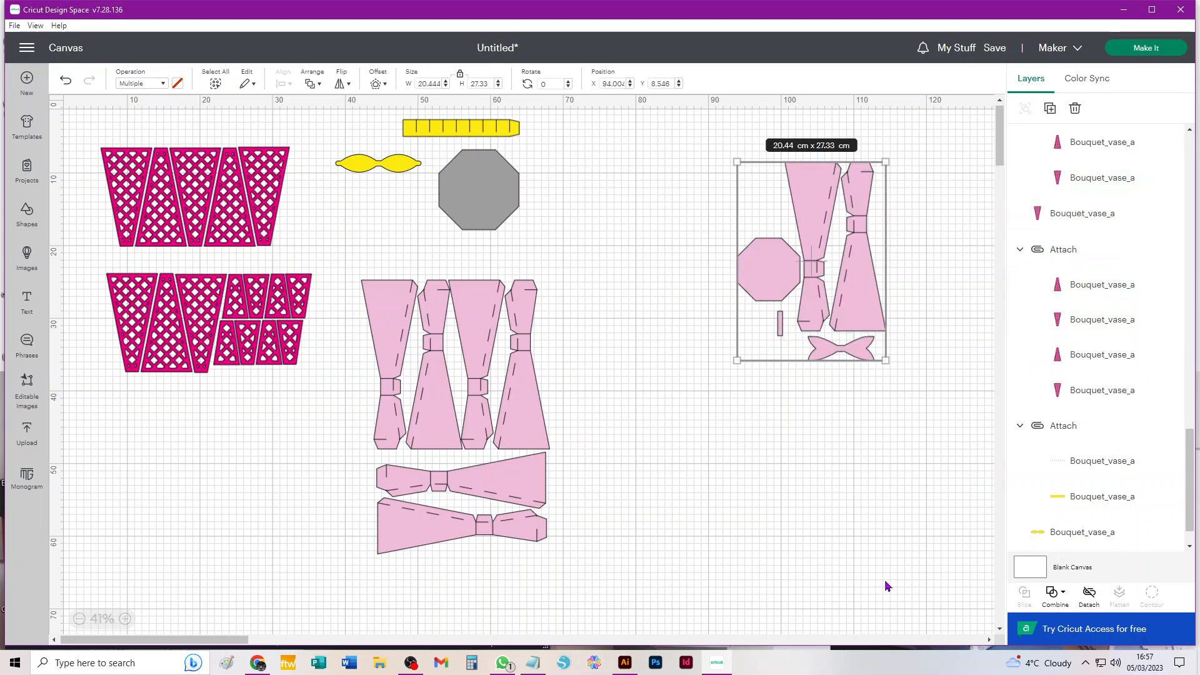
{"action": "left_click", "coordinate": [761, 407]}
- Move the attached two-panel layout to about X 71.1, Y 28.5 cm and the grey octagon to about X 91, Y 8.6 cm
{"action": "left_click_drag", "start_coordinate": [803, 201], "coordinate": [649, 334]}
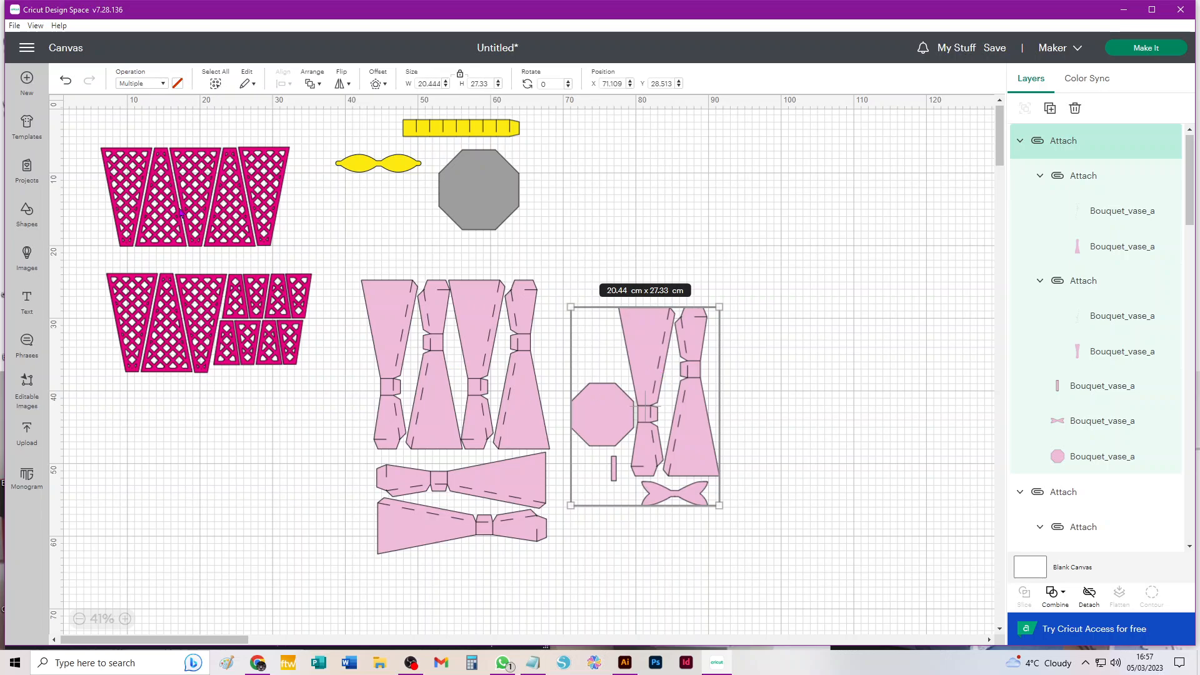
{"action": "left_click_drag", "start_coordinate": [491, 181], "coordinate": [768, 193]}
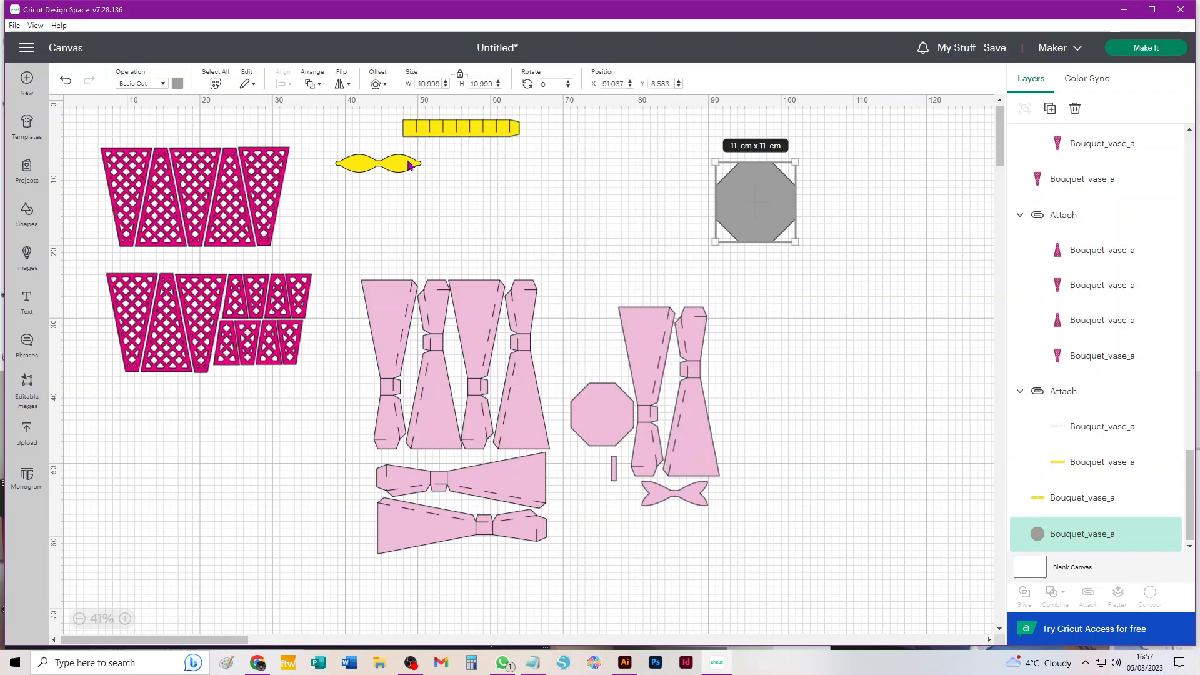
- Stack the yellow bow piece at about X 50.3, Y 7.2 cm above the yellow tabbed strip and move the pair down together
{"action": "left_click_drag", "start_coordinate": [410, 164], "coordinate": [490, 153]}
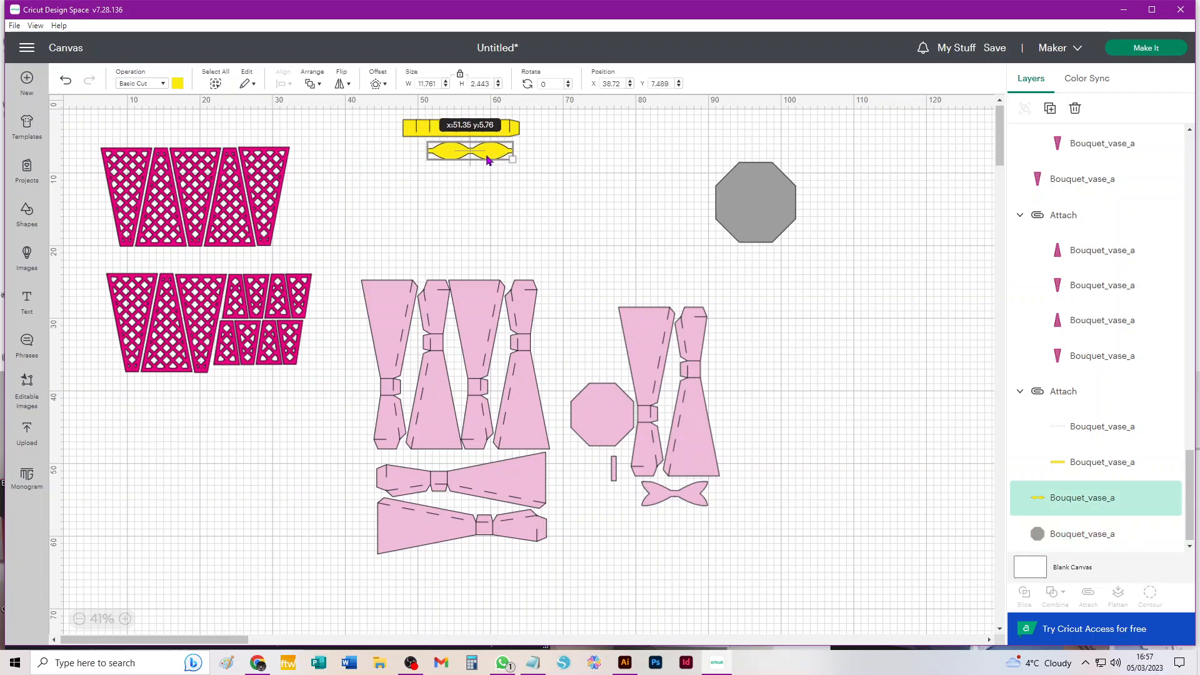
{"action": "left_click", "coordinate": [454, 151]}
{"action": "left_click_drag", "start_coordinate": [485, 147], "coordinate": [533, 193]}
{"action": "key", "text": "ctrl+z"}
{"action": "left_click_drag", "start_coordinate": [576, 133], "coordinate": [394, 223]}
{"action": "left_click_drag", "start_coordinate": [467, 182], "coordinate": [467, 182]}
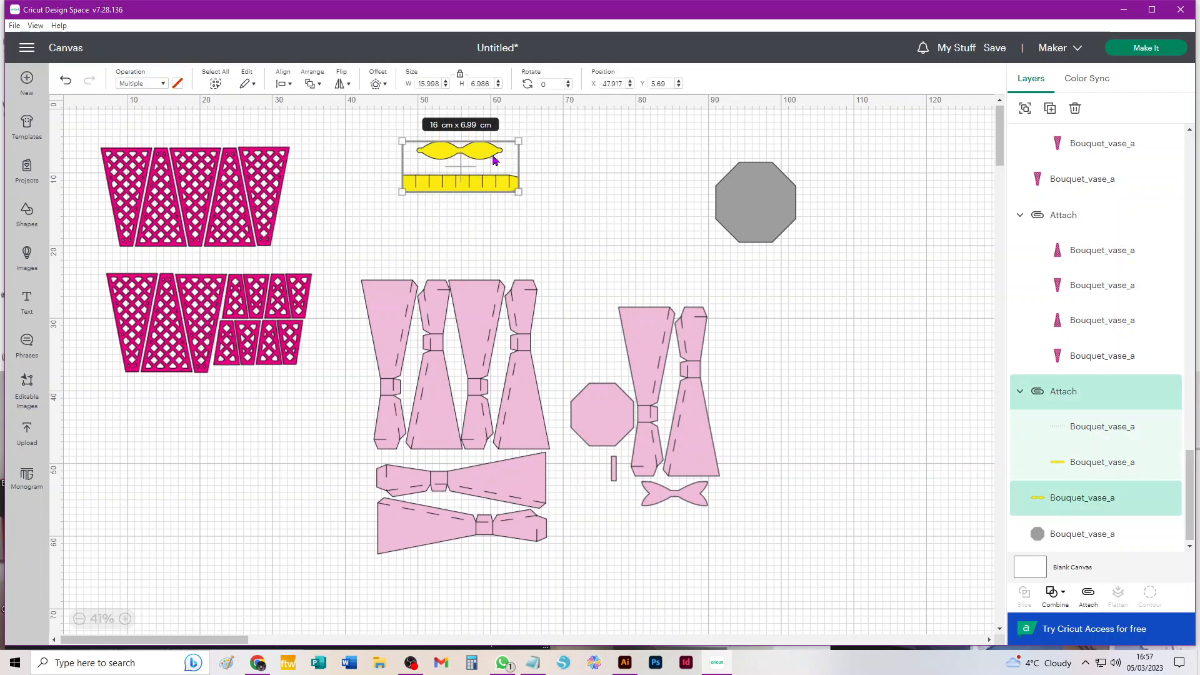
{"action": "key", "text": "ctrl+z"}
{"action": "left_click_drag", "start_coordinate": [548, 157], "coordinate": [480, 170]}
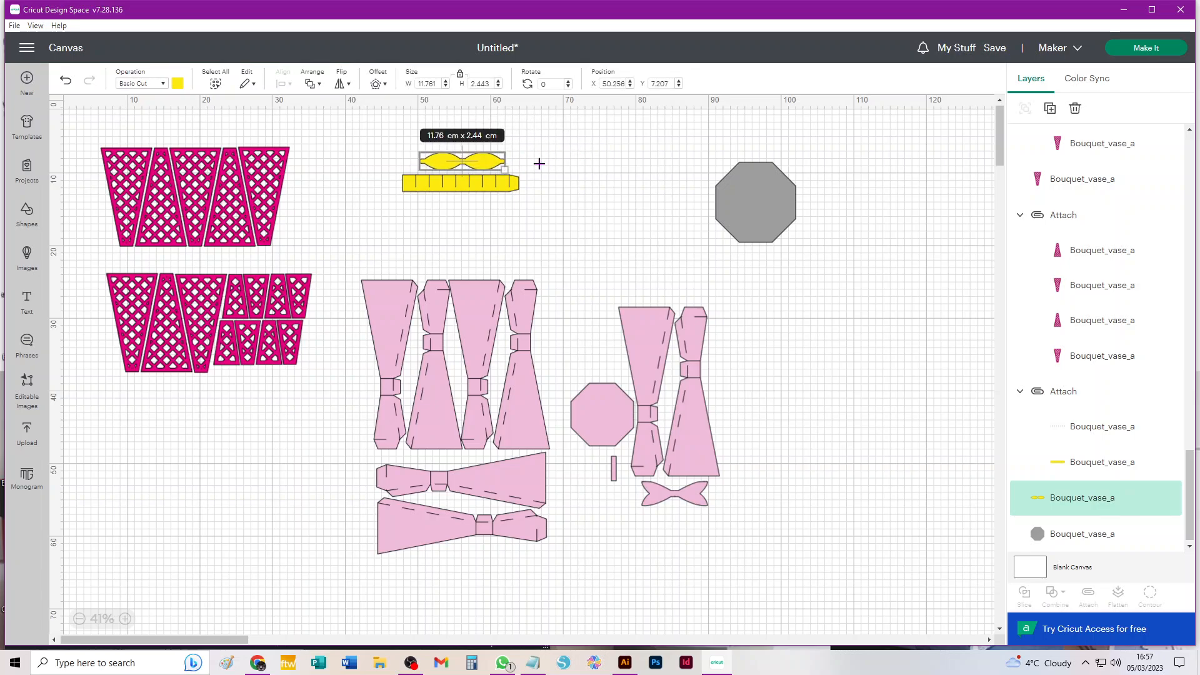
{"action": "left_click_drag", "start_coordinate": [572, 129], "coordinate": [412, 236]}
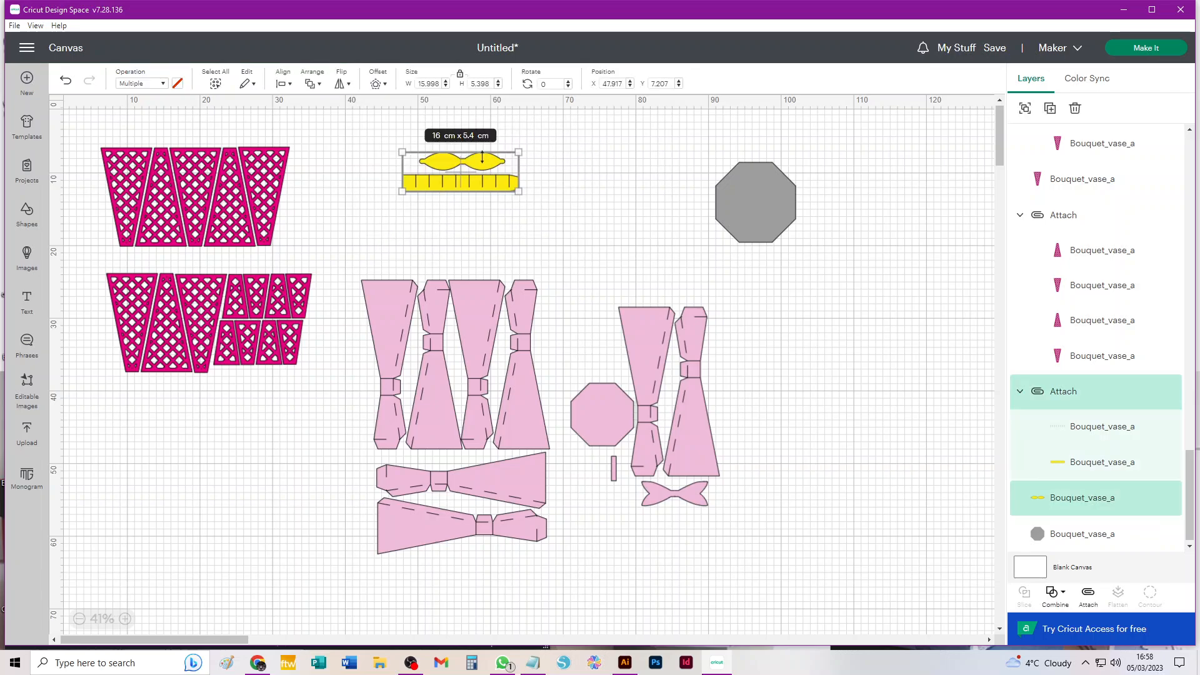
{"action": "left_click_drag", "start_coordinate": [487, 168], "coordinate": [511, 239]}
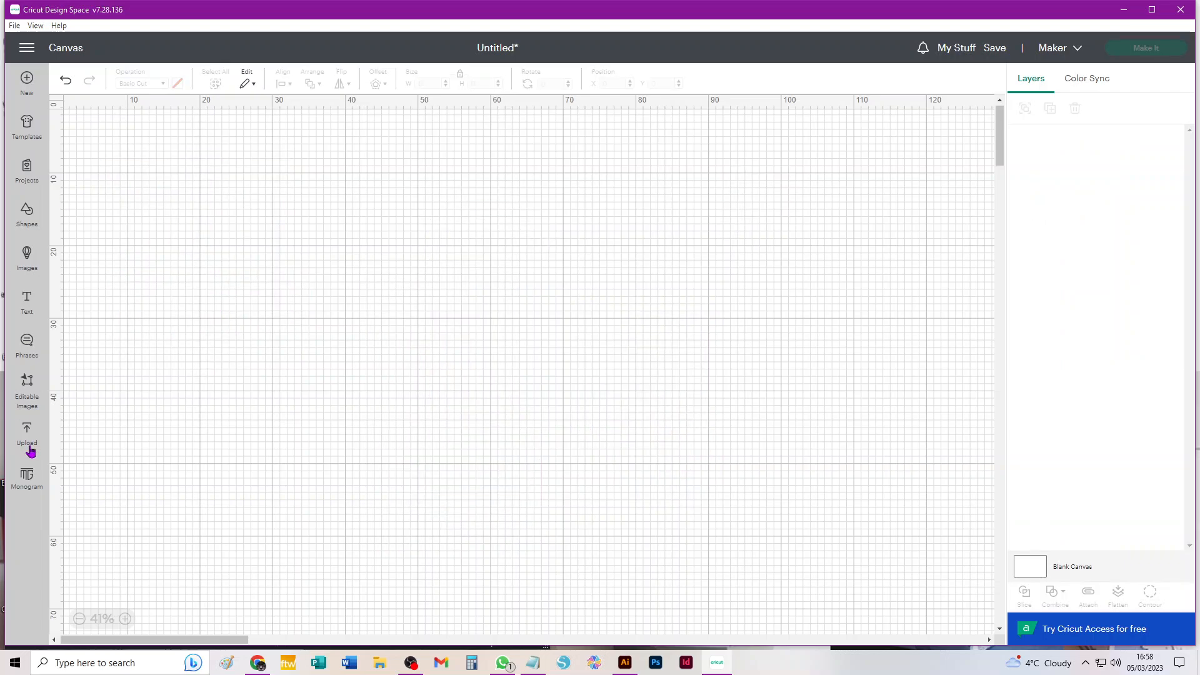
- Add the uploaded blue bouquet vase template with eight panels to the empty canvas and move it to about X 20.6, Y 14.3 cm
{"action": "left_click", "coordinate": [26, 431]}
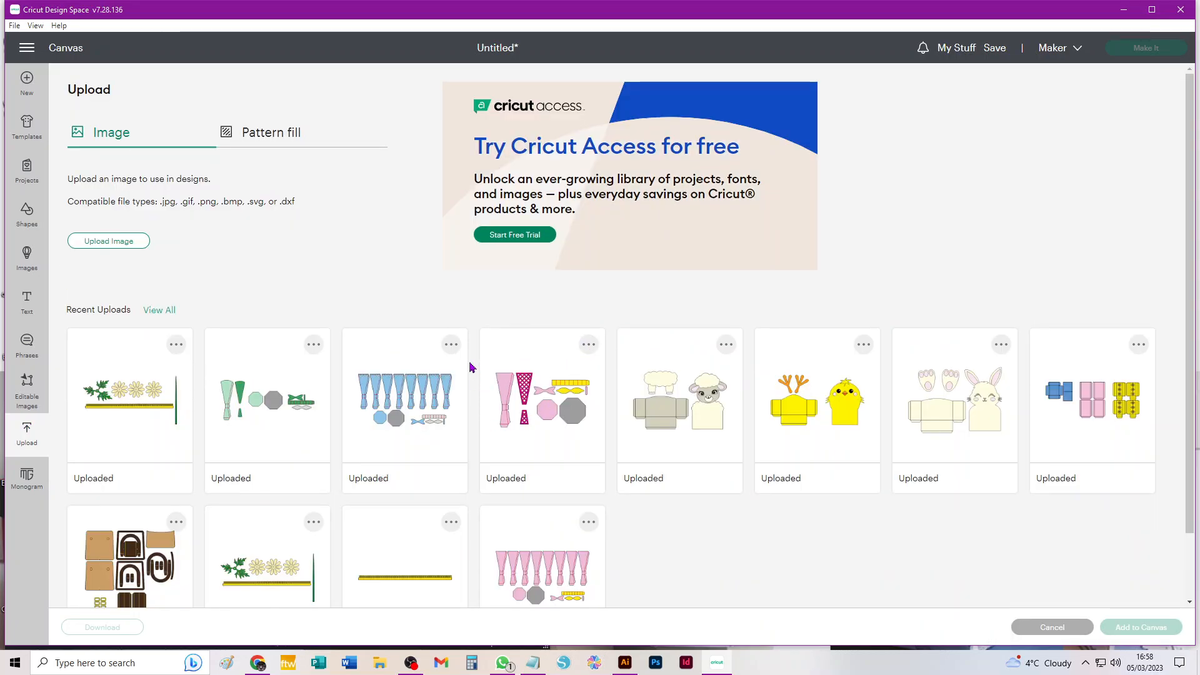
{"action": "left_click", "coordinate": [431, 394]}
{"action": "left_click", "coordinate": [1129, 628]}
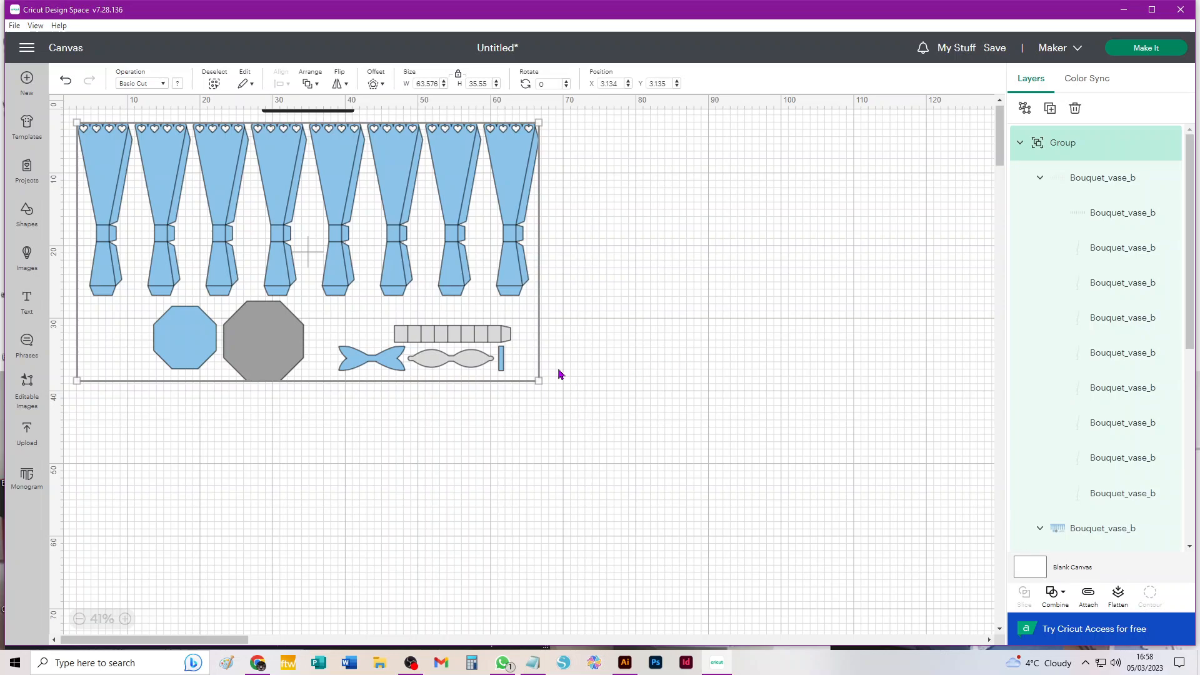
{"action": "scroll", "coordinate": [289, 338], "scroll_direction": "up", "scroll_amount": 2}
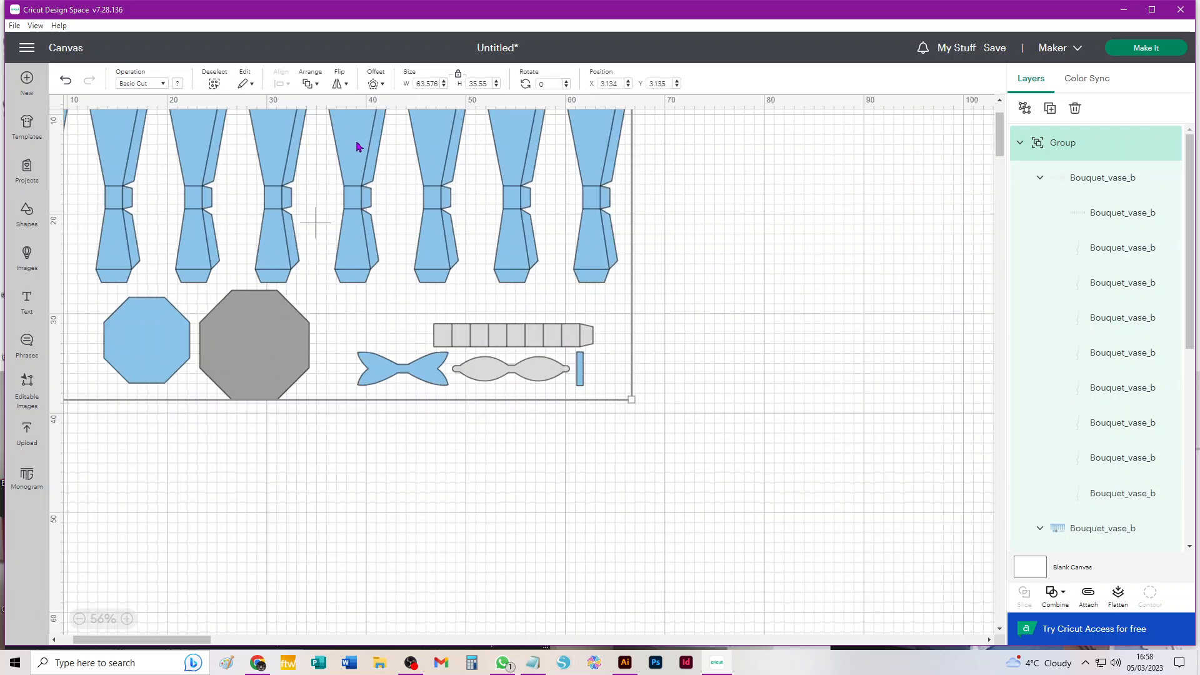
{"action": "left_click_drag", "start_coordinate": [358, 145], "coordinate": [531, 258]}
{"action": "left_click", "coordinate": [864, 342]}
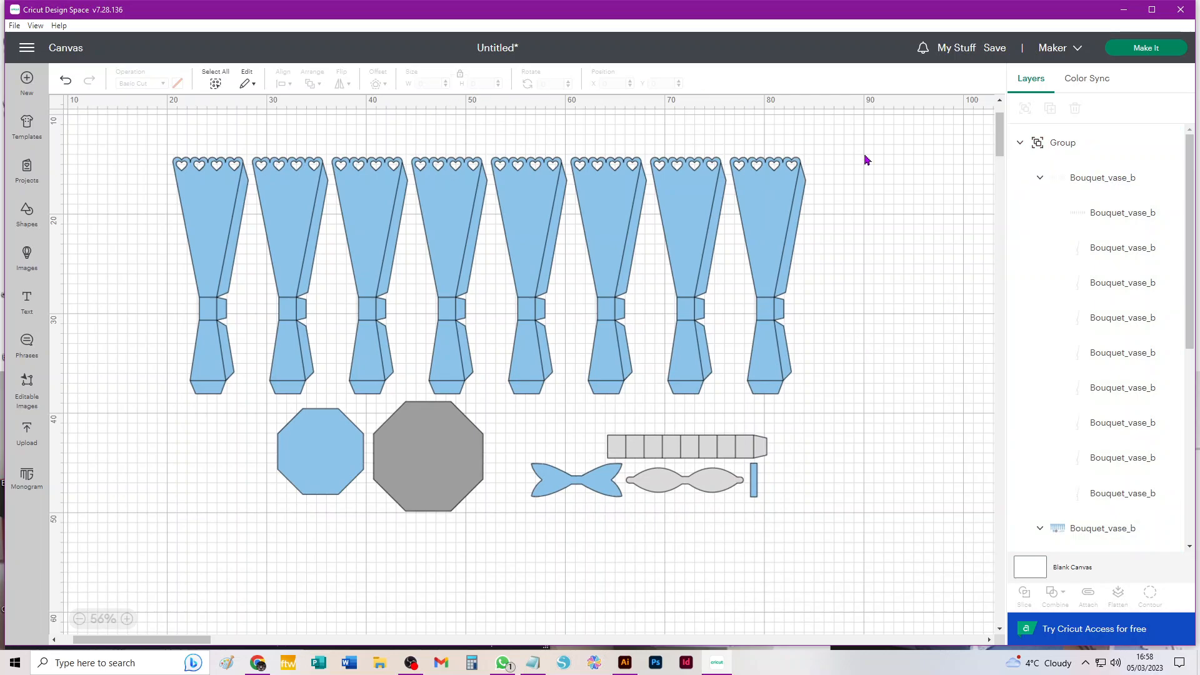
- Change the operation of the blue template's fold-line layers to Score
{"action": "left_click", "coordinate": [1119, 185]}
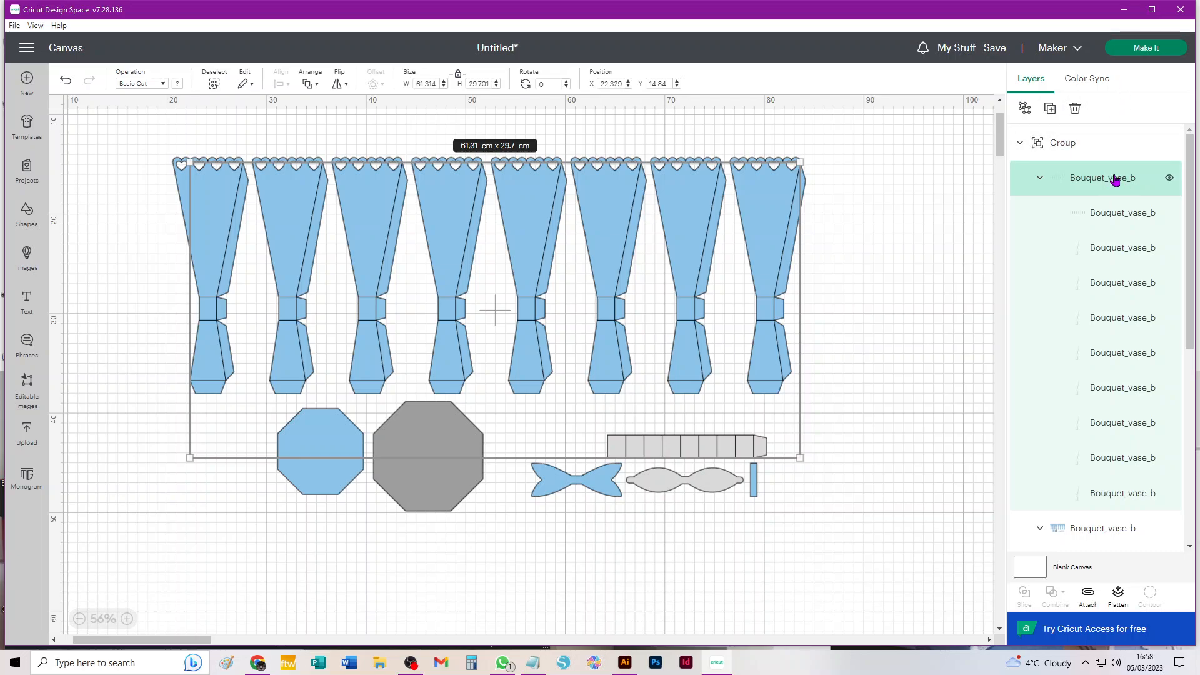
{"action": "left_click", "coordinate": [128, 84]}
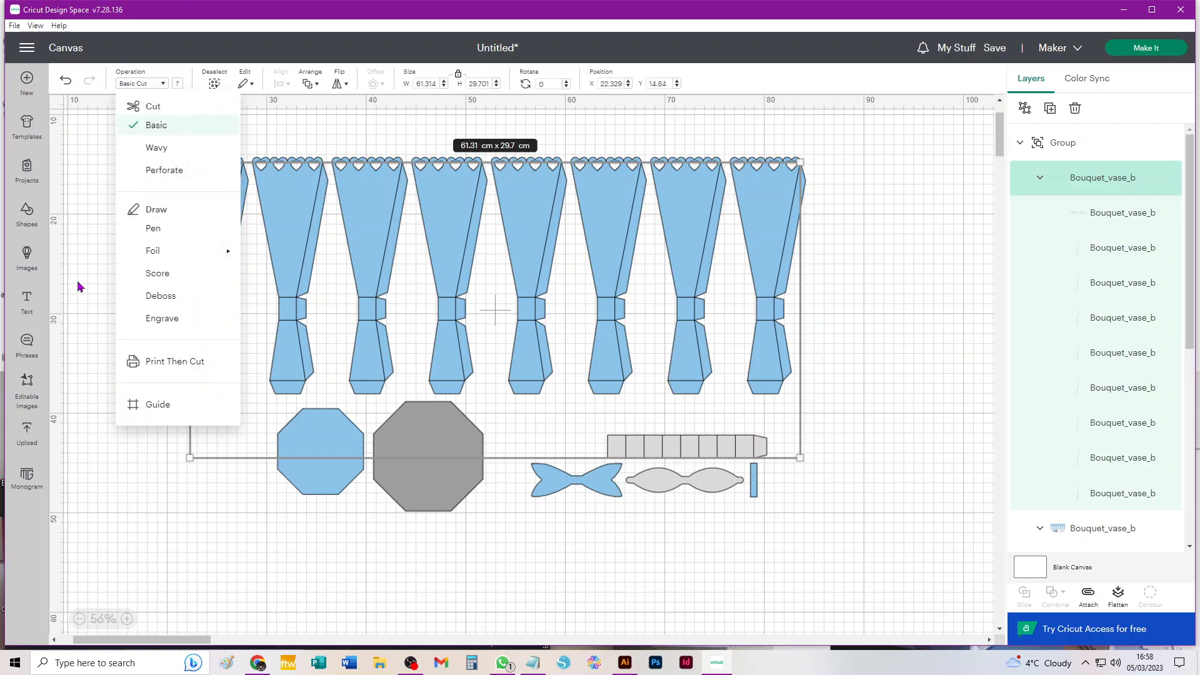
{"action": "left_click", "coordinate": [166, 272]}
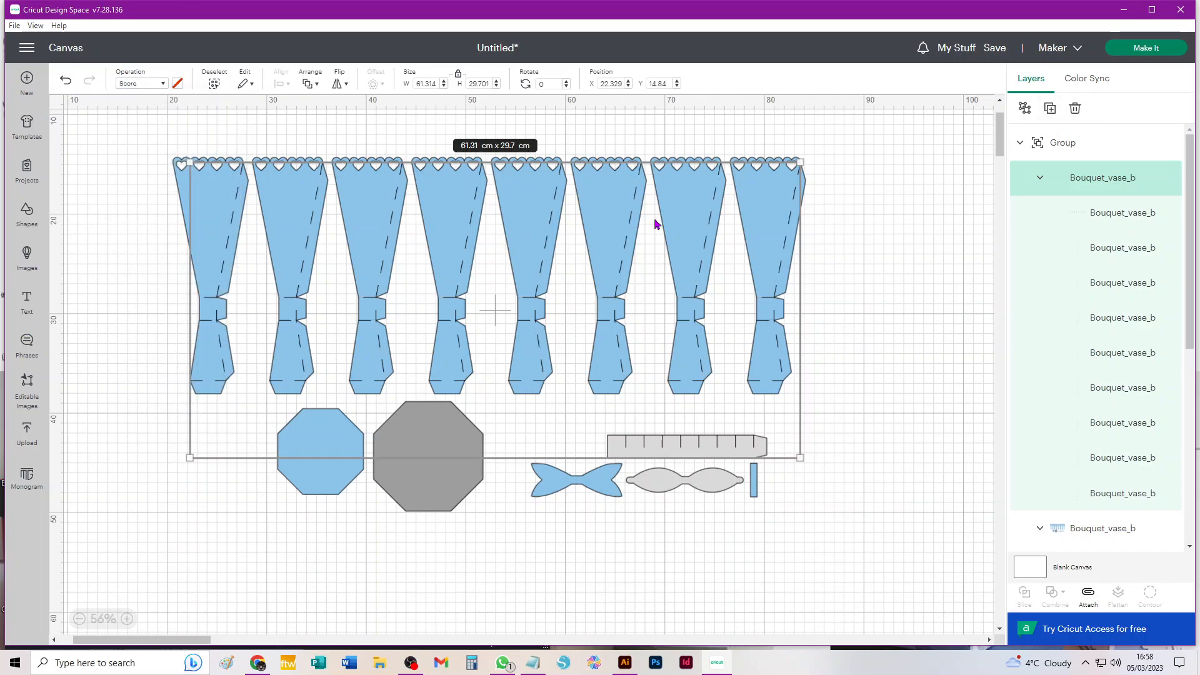
{"action": "left_click", "coordinate": [1041, 180]}
{"action": "left_click", "coordinate": [1041, 180]}
- Ungroup the score lines, the cut shapes and the overall Bouquet_vase_b group into individual pieces
{"action": "left_click", "coordinate": [1025, 108]}
{"action": "left_click", "coordinate": [911, 177]}
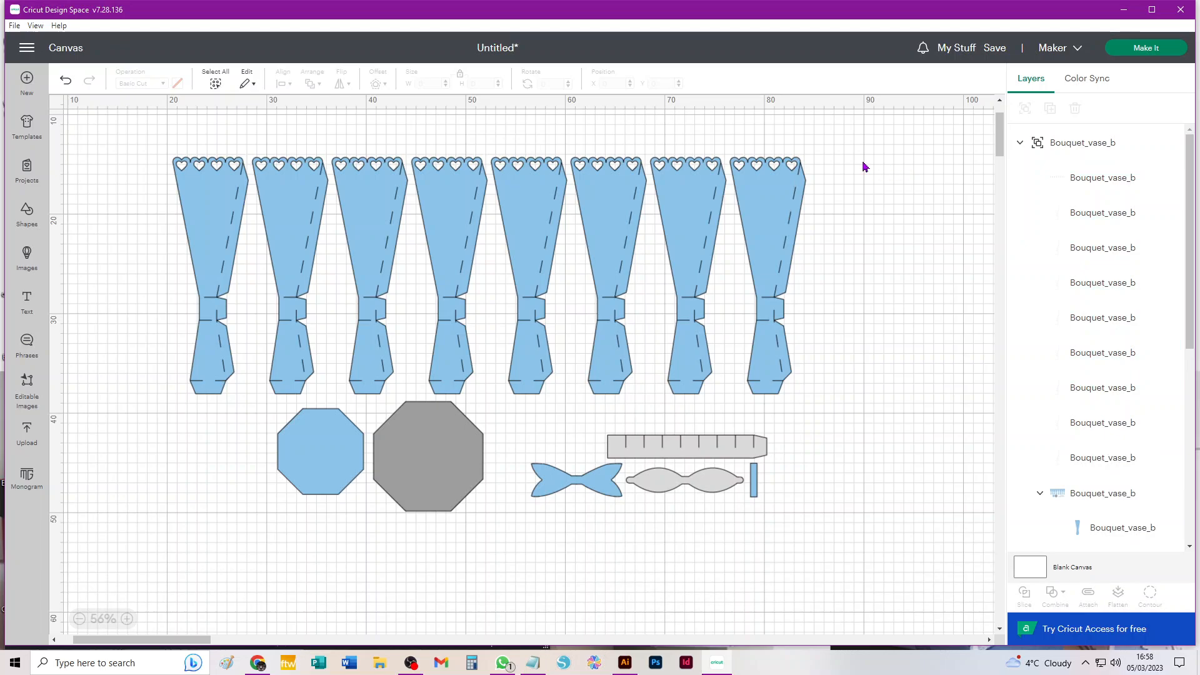
{"action": "left_click", "coordinate": [1095, 499]}
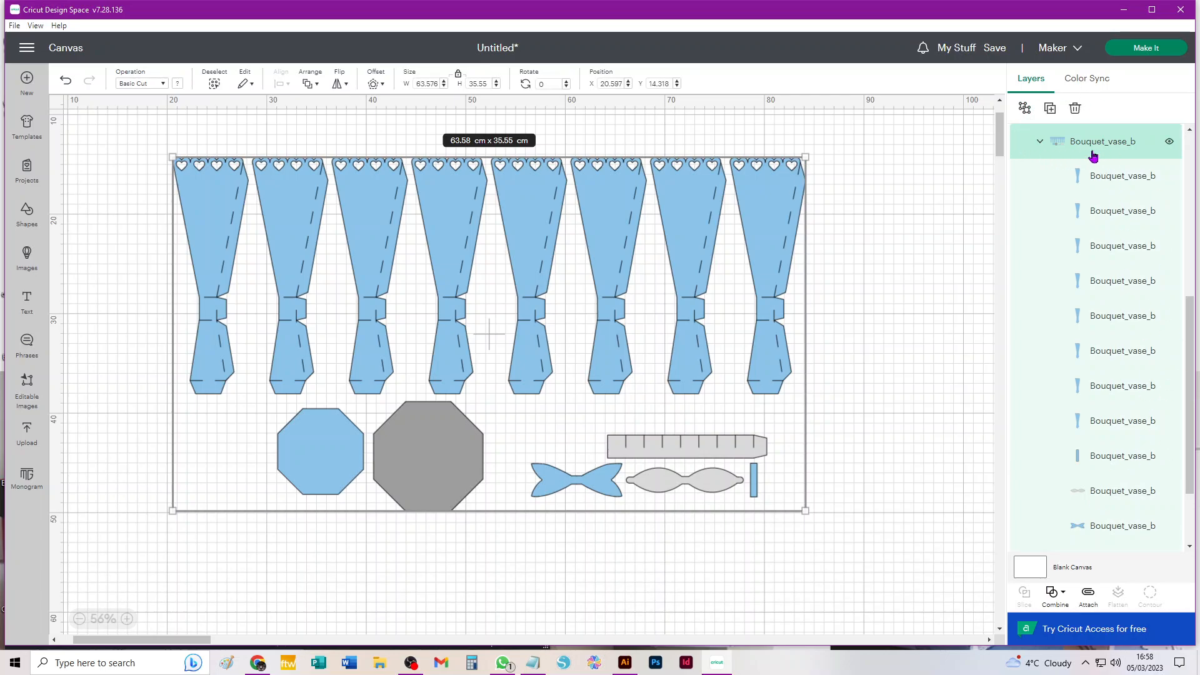
{"action": "left_click", "coordinate": [1025, 111]}
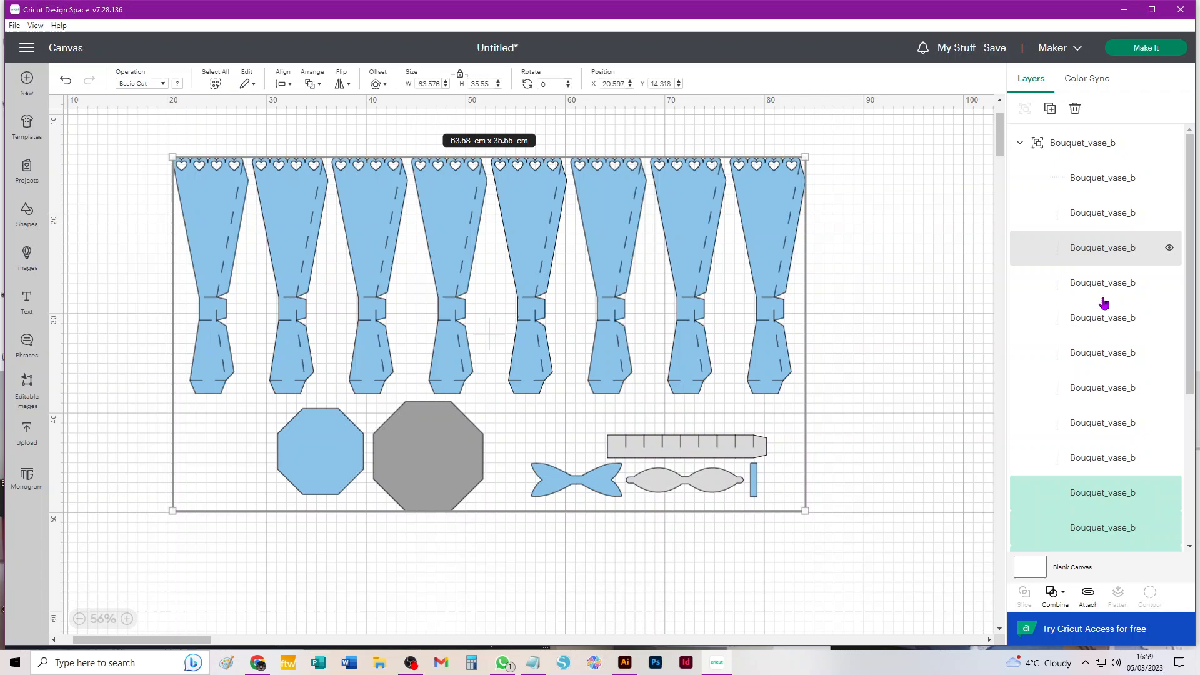
{"action": "left_click", "coordinate": [1075, 143]}
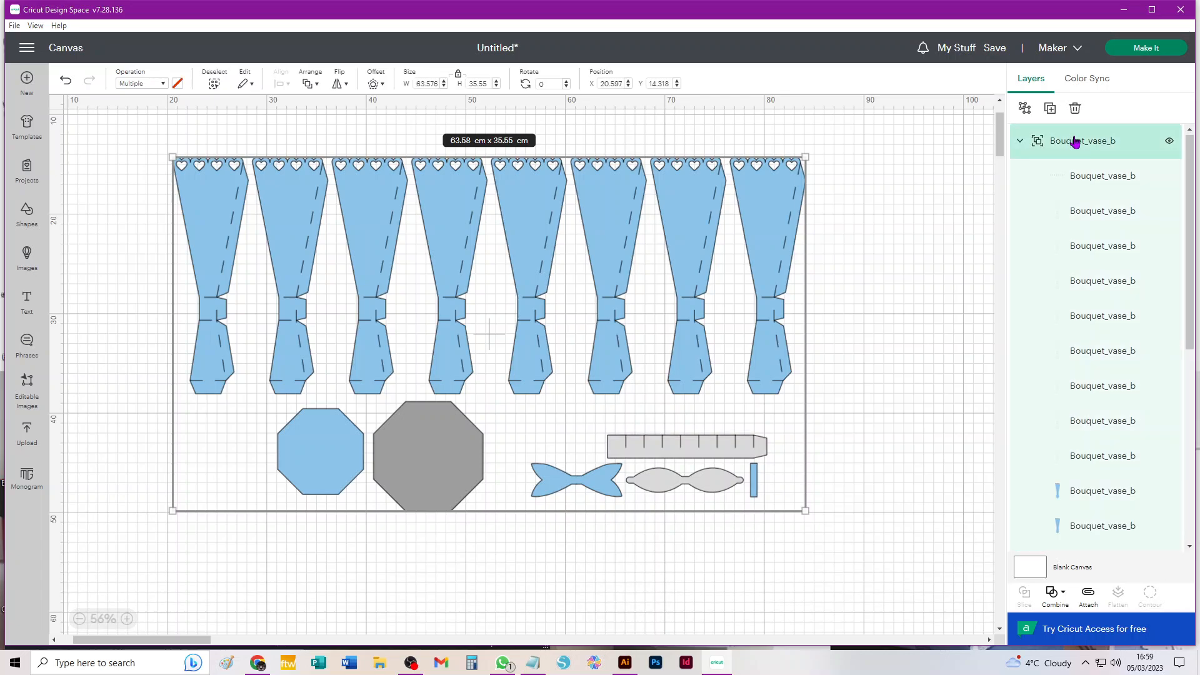
{"action": "left_click", "coordinate": [1025, 111]}
- Attach the score lines to each of the two rightmost blue panels and set both panels apart from the row
{"action": "left_click_drag", "start_coordinate": [892, 137], "coordinate": [761, 412]}
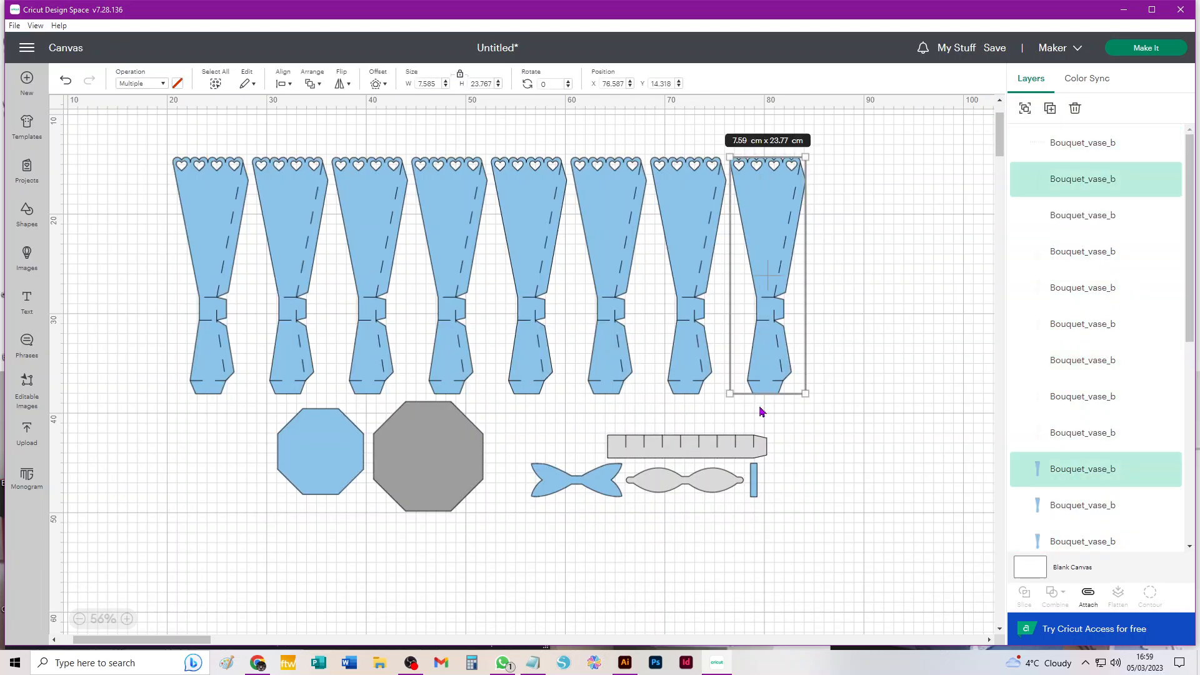
{"action": "left_click", "coordinate": [1088, 594]}
{"action": "left_click_drag", "start_coordinate": [763, 303], "coordinate": [946, 294]}
{"action": "left_click_drag", "start_coordinate": [776, 147], "coordinate": [644, 401]}
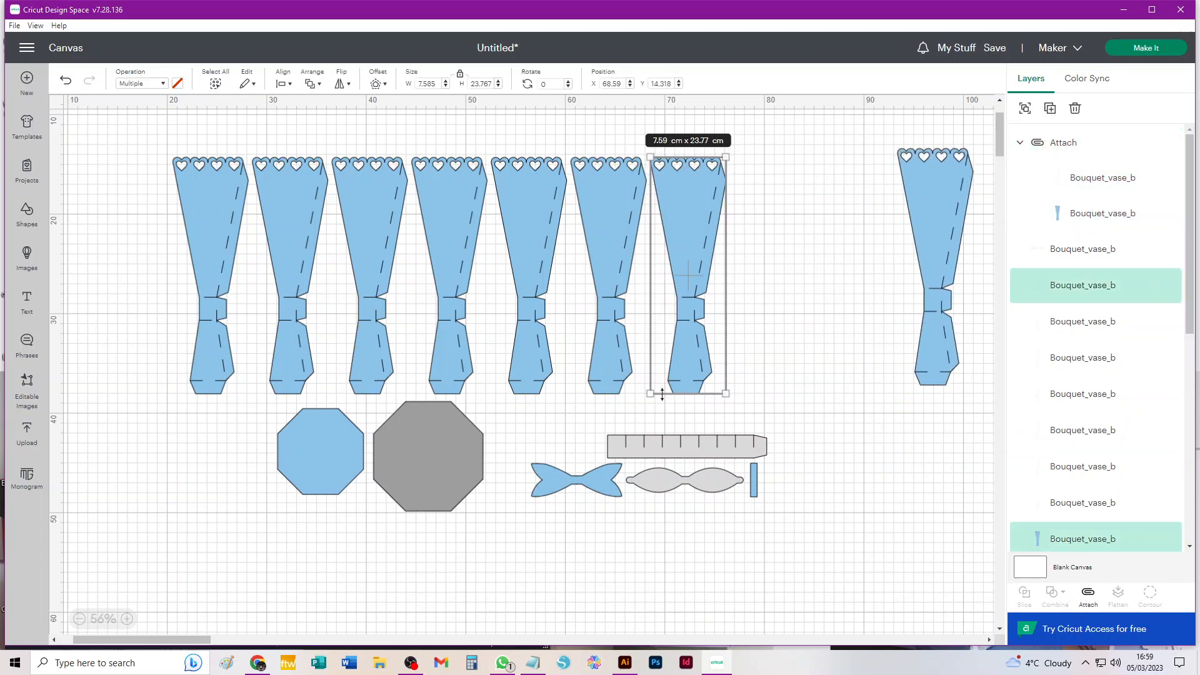
{"action": "left_click", "coordinate": [1089, 594]}
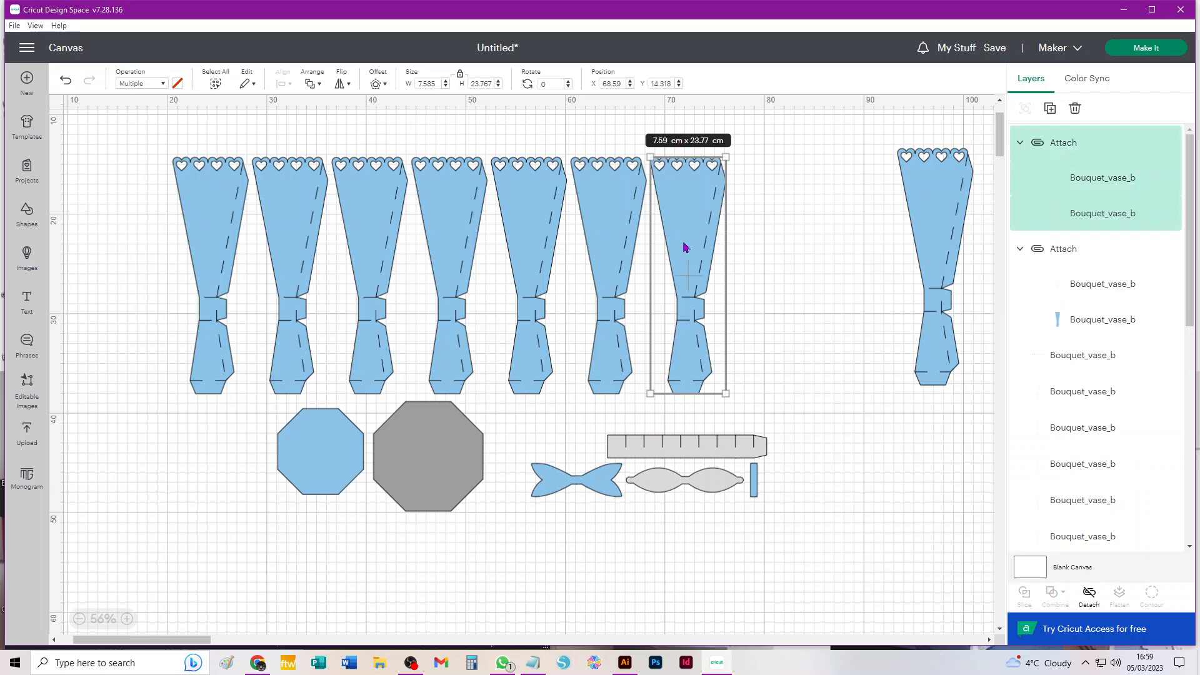
{"action": "left_click_drag", "start_coordinate": [683, 249], "coordinate": [843, 233]}
- Attach the sixth and fifth blue panels from the left to their score lines, moving each beside the panels already set apart
{"action": "left_click_drag", "start_coordinate": [687, 142], "coordinate": [590, 408]}
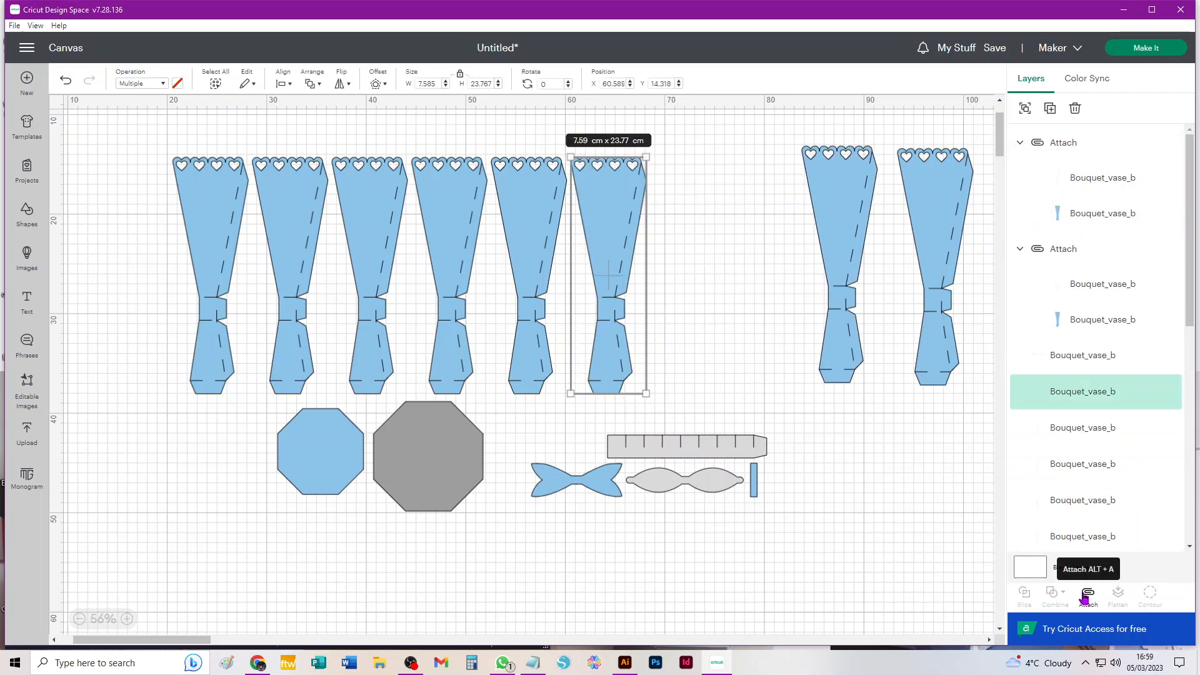
{"action": "left_click", "coordinate": [1088, 594]}
{"action": "left_click_drag", "start_coordinate": [611, 258], "coordinate": [751, 247]}
{"action": "left_click_drag", "start_coordinate": [603, 149], "coordinate": [507, 405]}
{"action": "left_click", "coordinate": [1088, 593]}
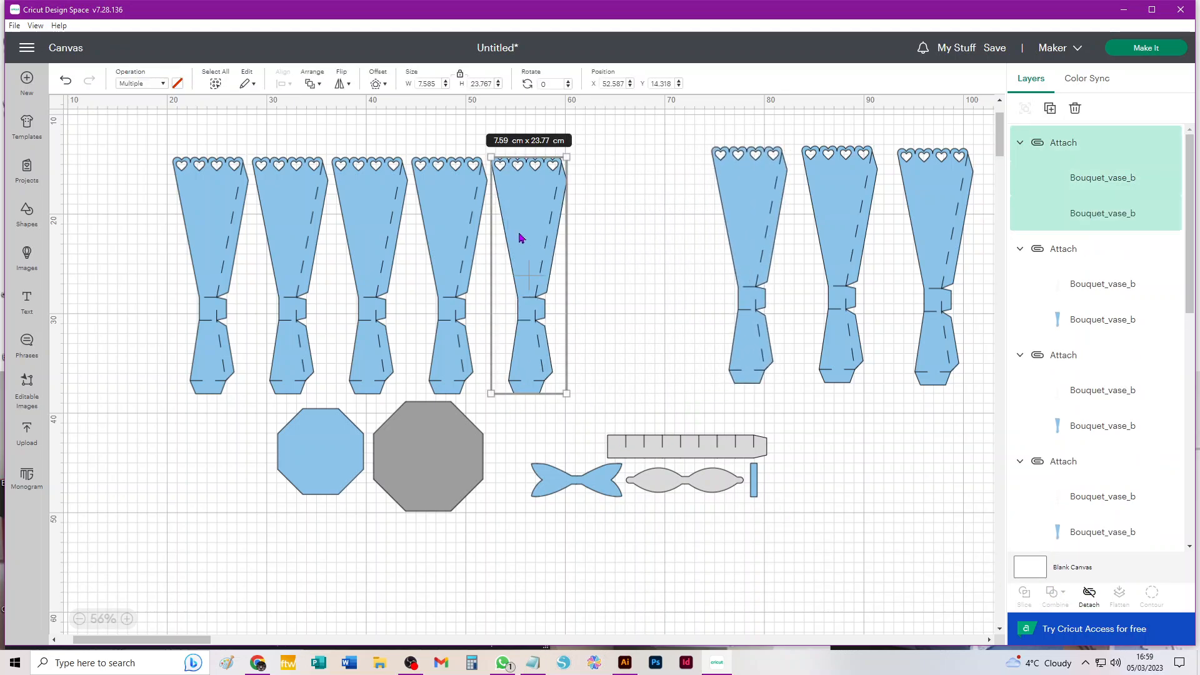
{"action": "left_click_drag", "start_coordinate": [520, 238], "coordinate": [629, 242]}
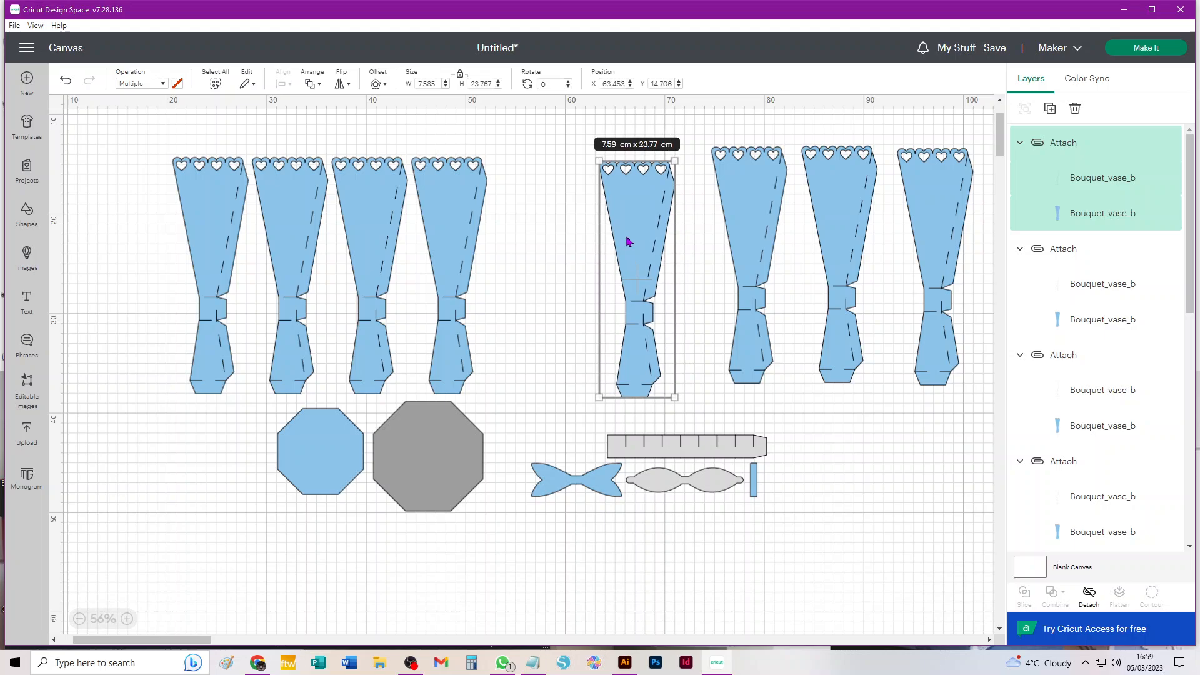
- Attach the fourth and third blue panels from the left to their score lines, moving each beside the panels already set apart
{"action": "left_click_drag", "start_coordinate": [509, 141], "coordinate": [428, 394]}
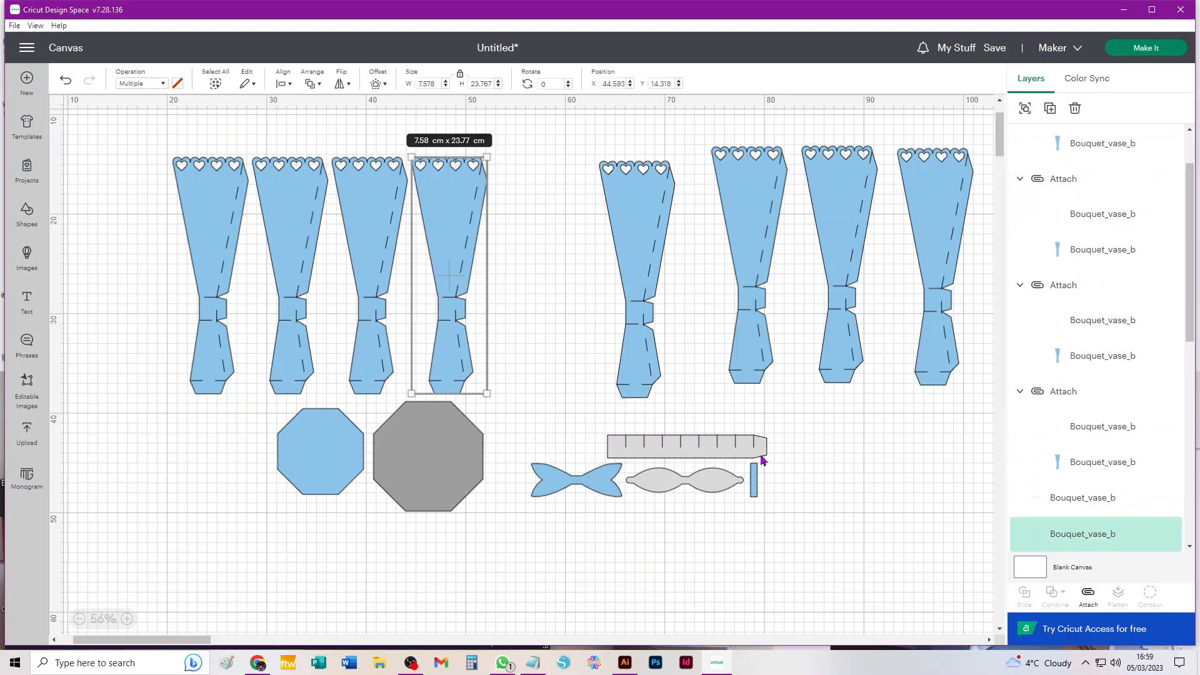
{"action": "left_click", "coordinate": [1089, 594]}
{"action": "mouse_move", "coordinate": [431, 233]}
{"action": "left_mouse_down"}
{"action": "mouse_move", "coordinate": [528, 235]}
{"action": "mouse_move", "coordinate": [544, 215]}
{"action": "left_mouse_up"}
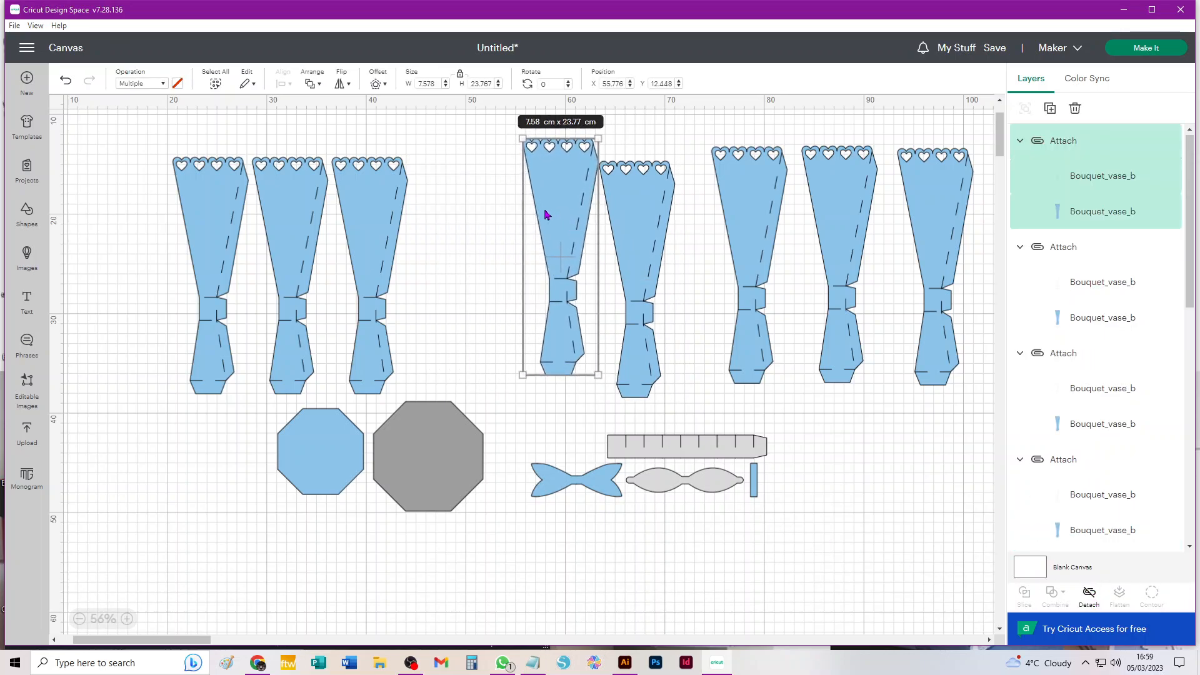
{"action": "left_click_drag", "start_coordinate": [438, 142], "coordinate": [328, 398]}
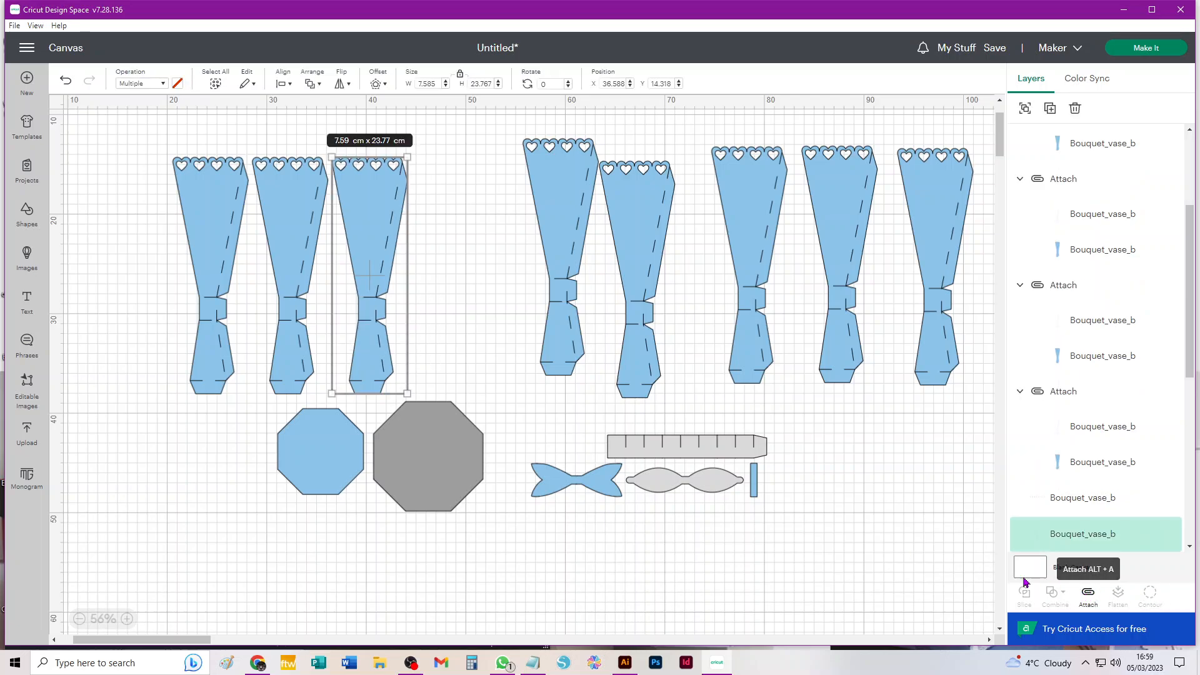
{"action": "left_click", "coordinate": [1088, 594]}
{"action": "left_click_drag", "start_coordinate": [359, 270], "coordinate": [479, 237]}
- Attach the last two blue panels on the left to their score lines, moving each toward the finished panels
{"action": "left_click_drag", "start_coordinate": [346, 153], "coordinate": [297, 375]}
{"action": "left_click", "coordinate": [1089, 594]}
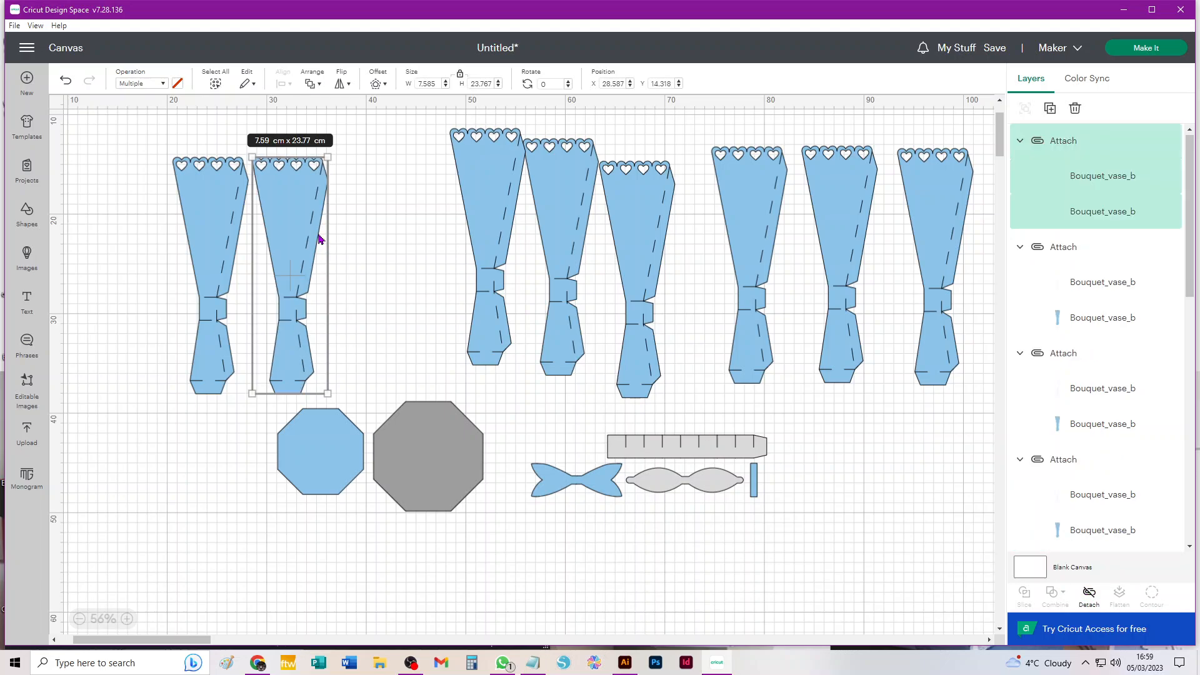
{"action": "left_click_drag", "start_coordinate": [326, 212], "coordinate": [437, 198]}
{"action": "left_click_drag", "start_coordinate": [253, 143], "coordinate": [177, 423]}
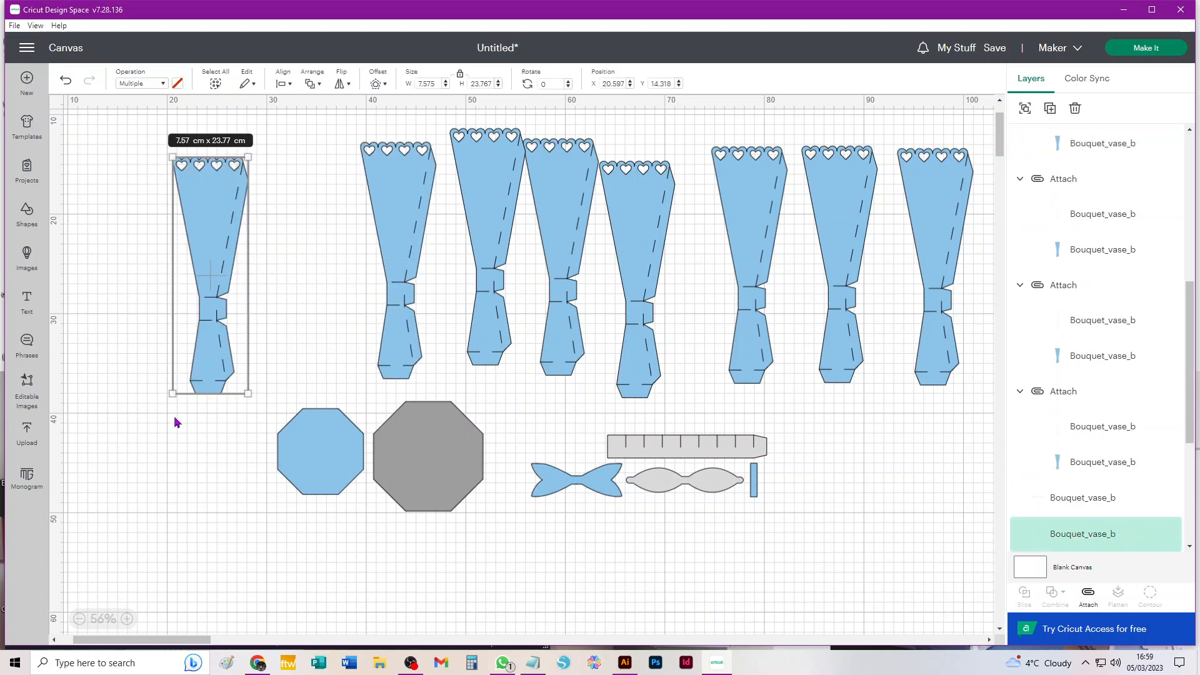
{"action": "left_click", "coordinate": [1089, 594]}
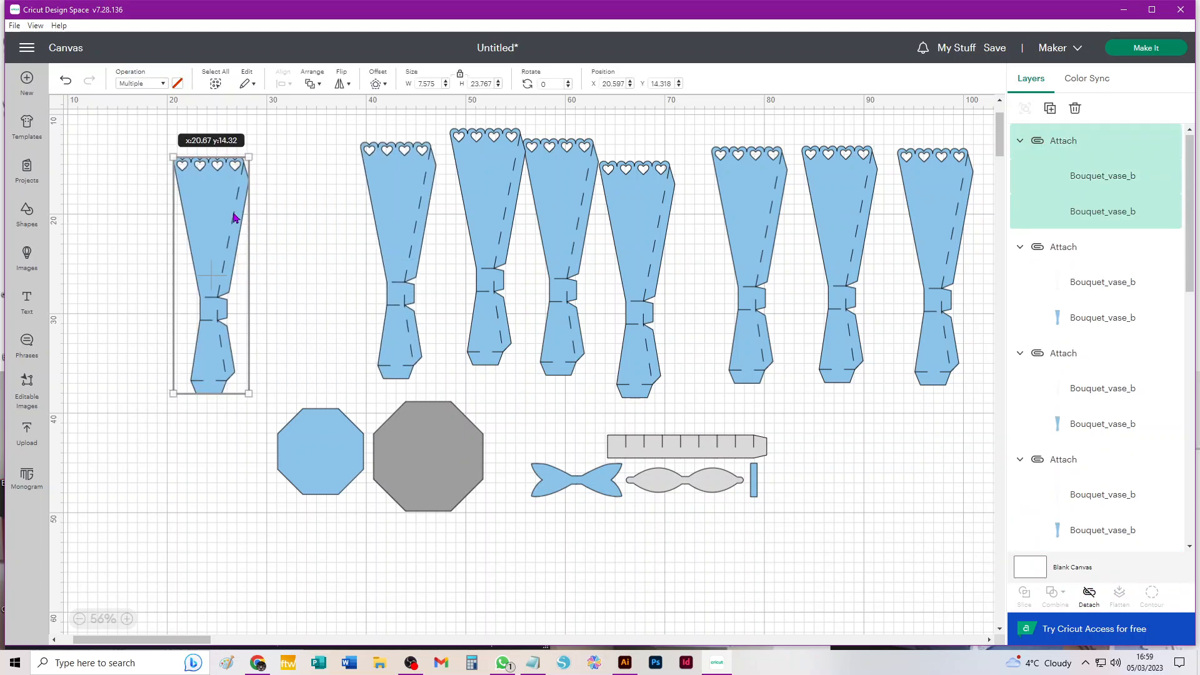
{"action": "left_click_drag", "start_coordinate": [236, 212], "coordinate": [319, 186]}
- Attach the score lines to the long light grey strip
{"action": "left_click_drag", "start_coordinate": [870, 414], "coordinate": [603, 451]}
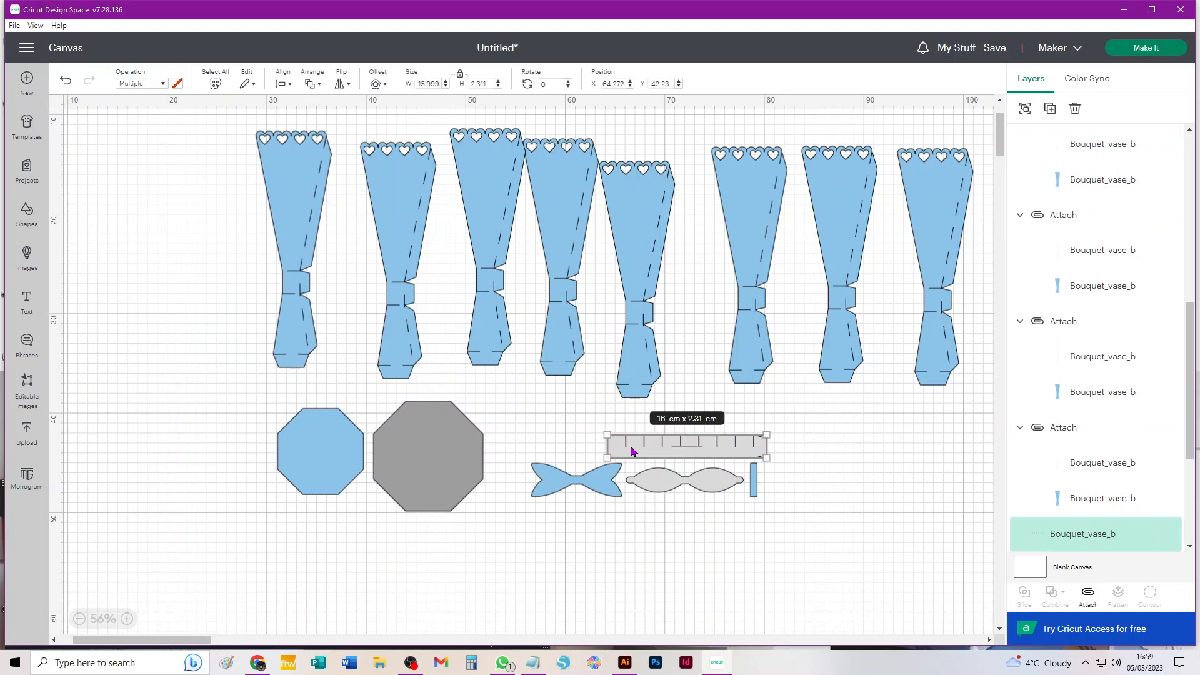
{"action": "left_click", "coordinate": [1088, 595]}
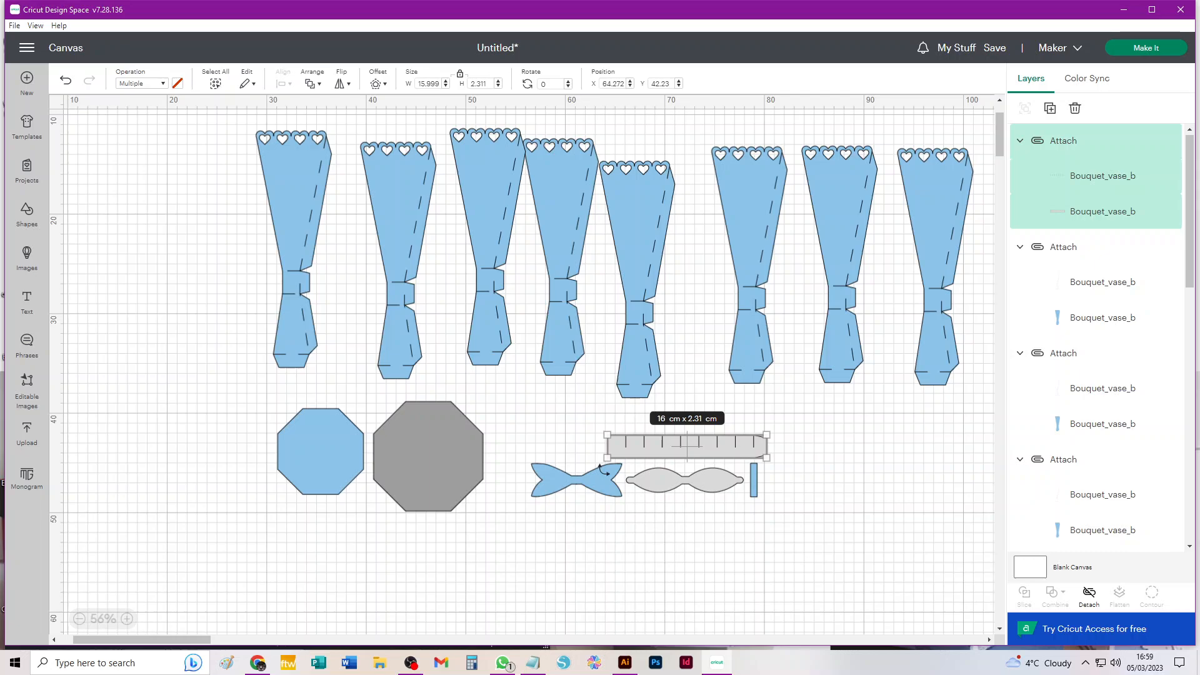
- Open the mat preview, check the mats and set the third mat's material size to 29.7 cm x 42 cm
{"action": "left_click", "coordinate": [1167, 53]}
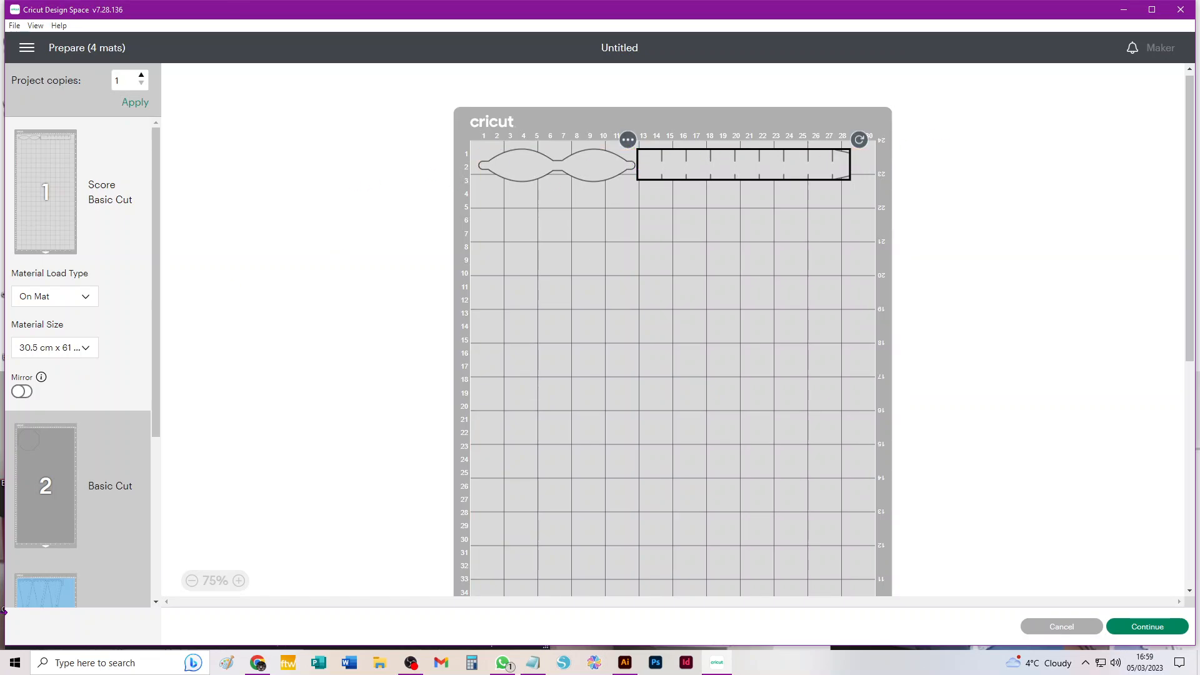
{"action": "left_click", "coordinate": [65, 466]}
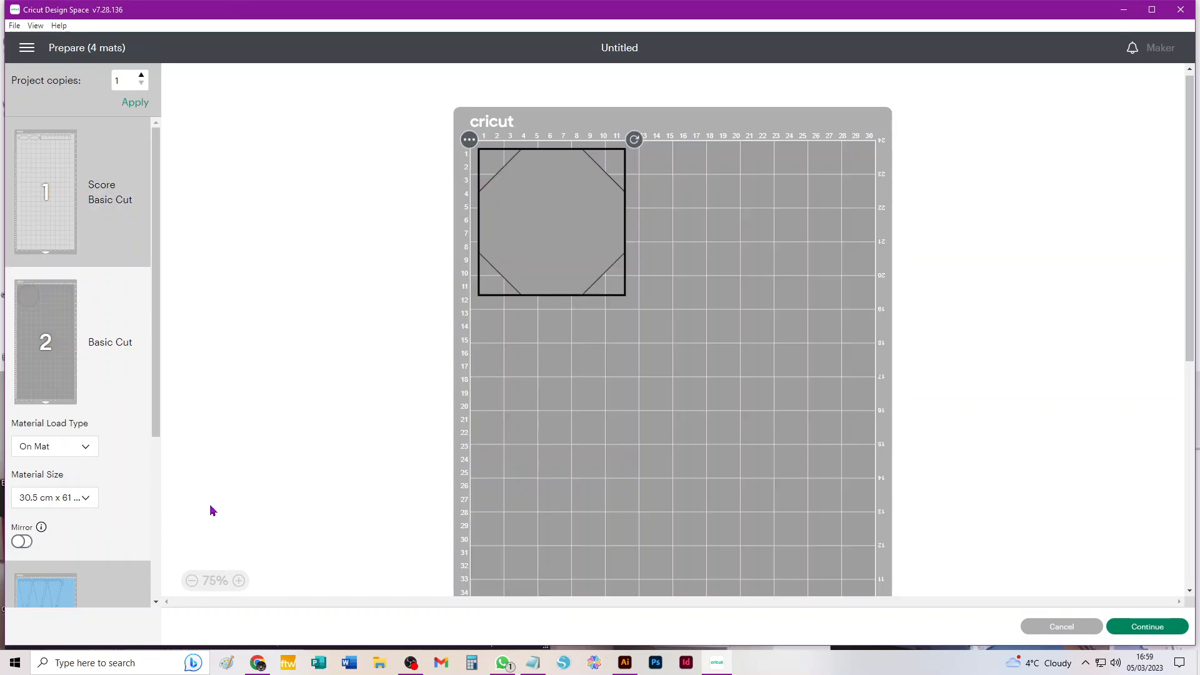
{"action": "scroll", "coordinate": [101, 471], "scroll_direction": "down", "scroll_amount": 4}
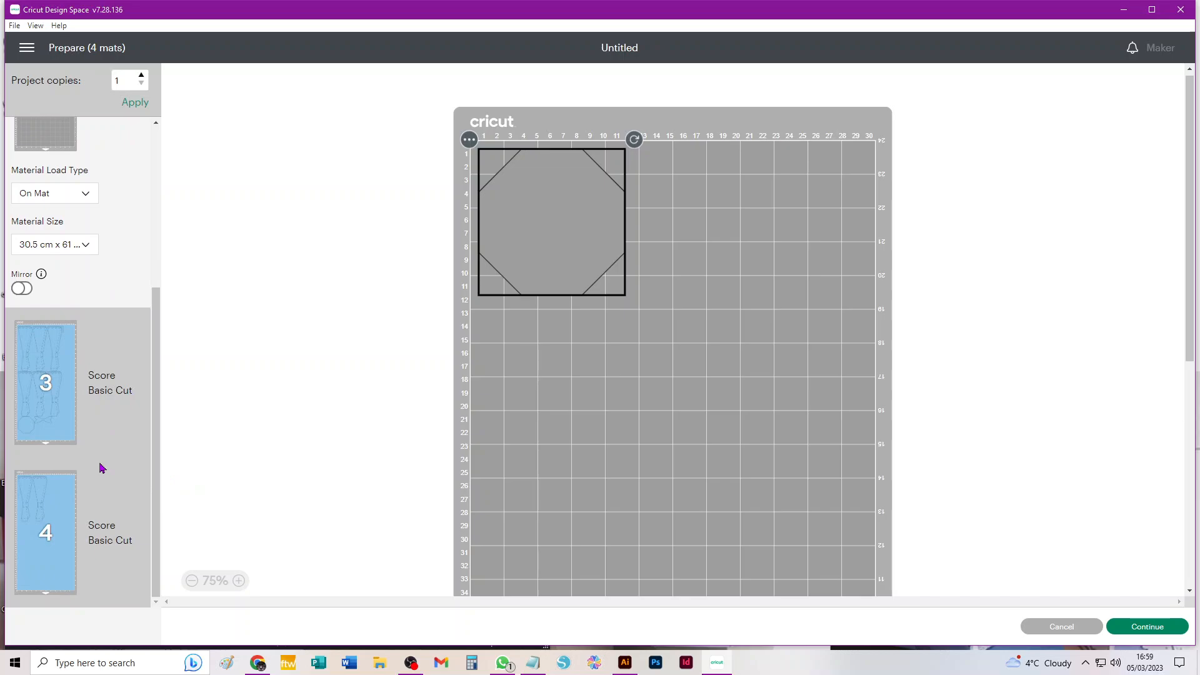
{"action": "left_click", "coordinate": [60, 383]}
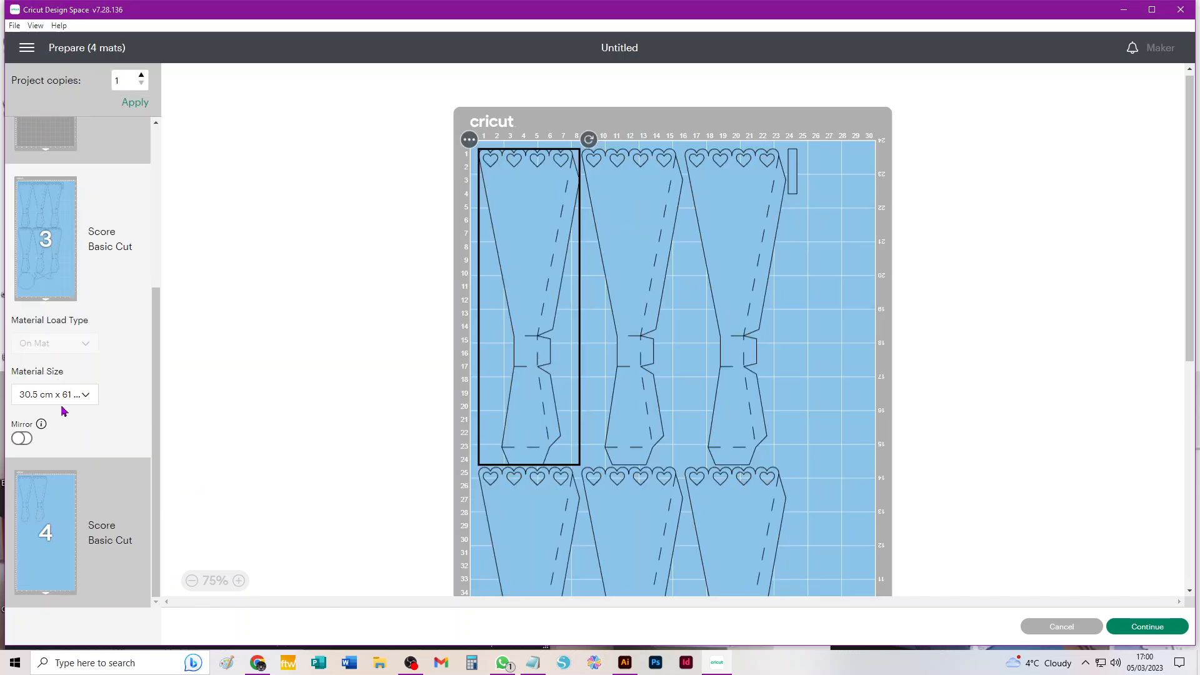
{"action": "left_click", "coordinate": [64, 398]}
{"action": "left_click", "coordinate": [93, 542]}
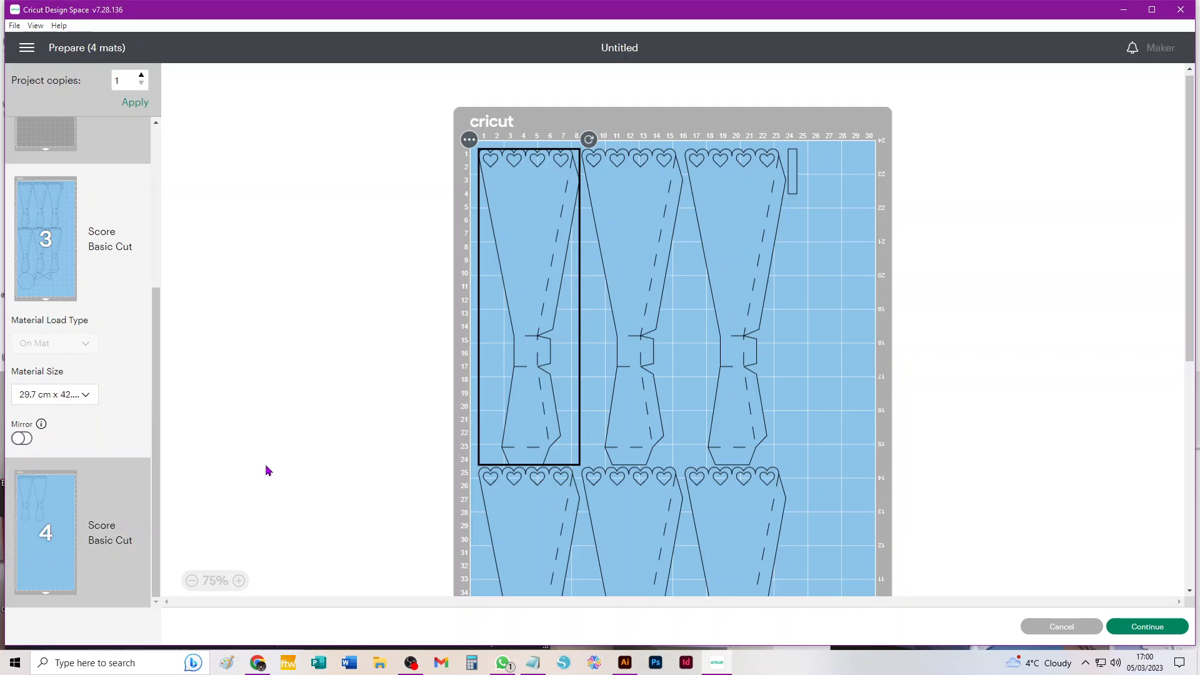
{"action": "scroll", "coordinate": [62, 472], "scroll_direction": "down", "scroll_amount": 4}
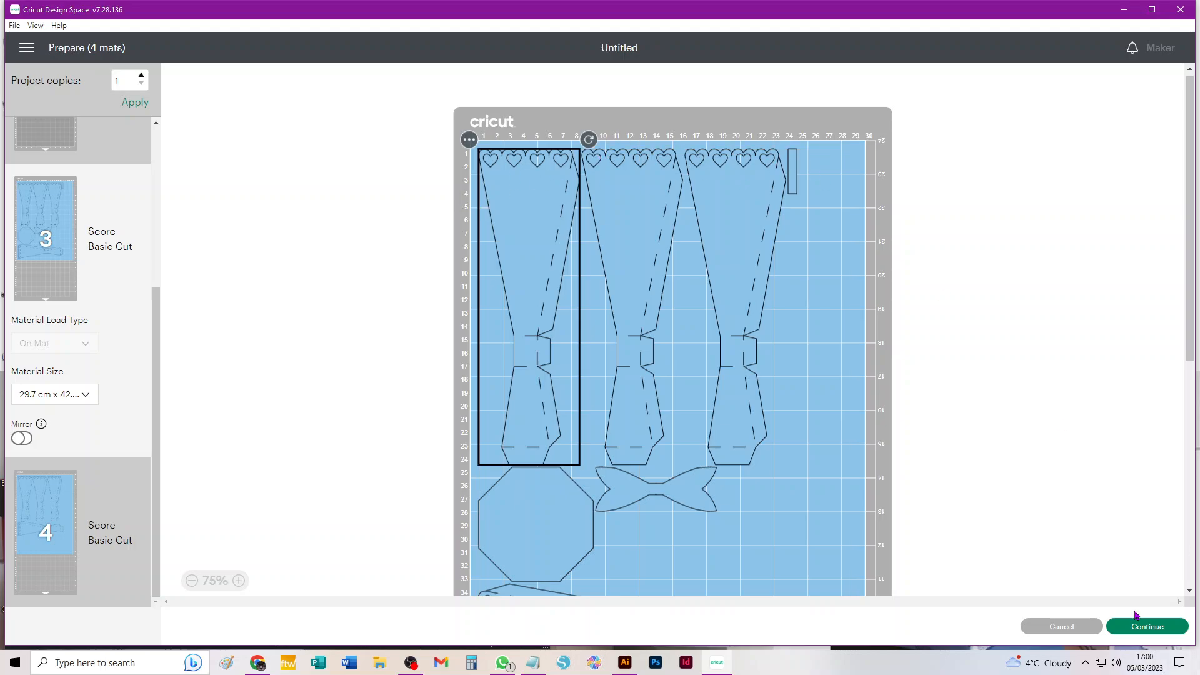
- Leave the mat preview and delete all the blue template's pieces from the canvas
{"action": "left_click", "coordinate": [1076, 630]}
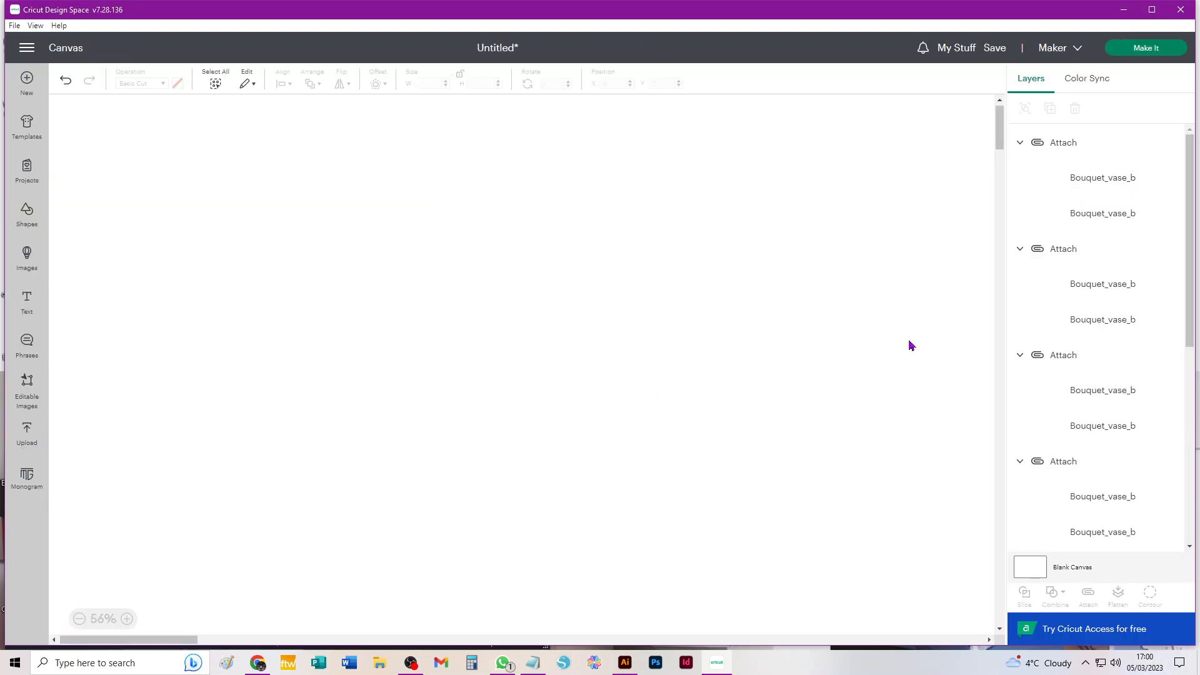
{"action": "key", "text": "ctrl+a"}
{"action": "key", "text": "Delete"}
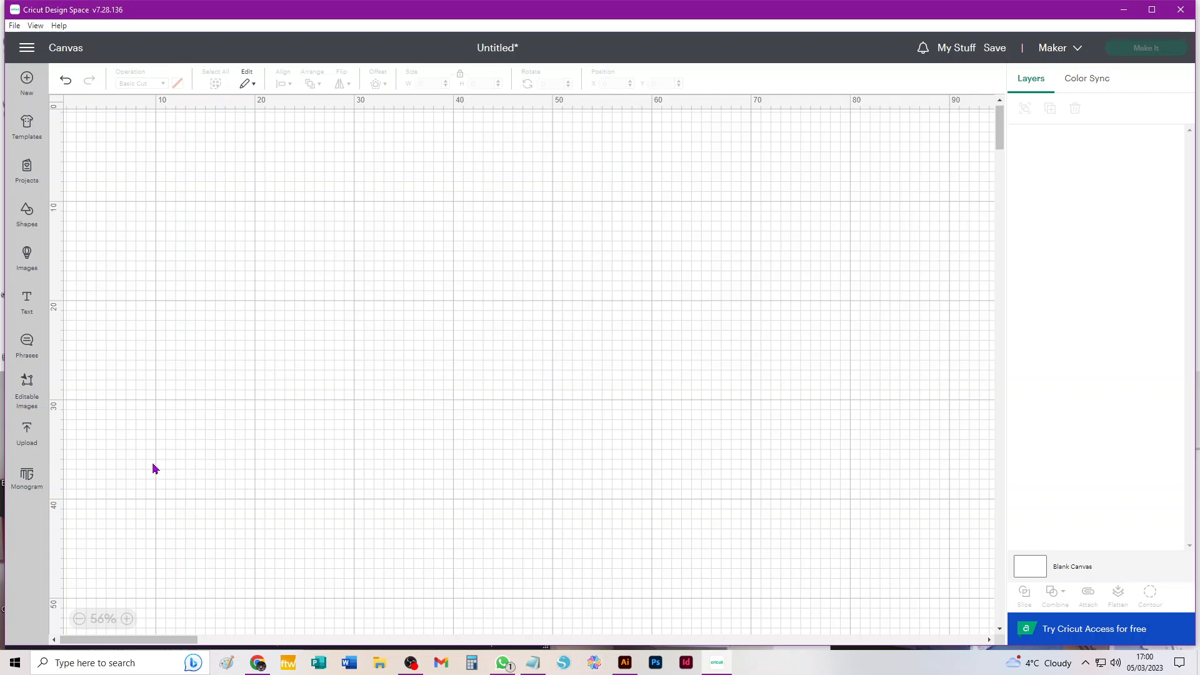
- Add the uploaded green bouquet vase template to the canvas and move it away from the canvas corner
{"action": "left_click", "coordinate": [26, 432]}
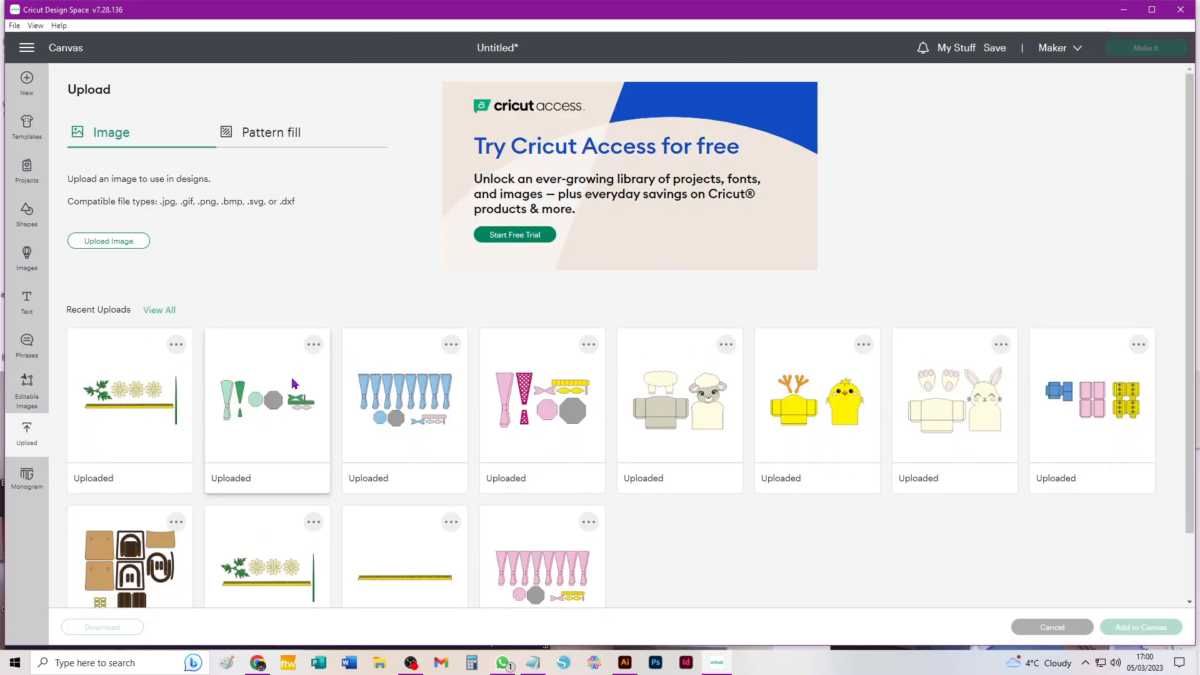
{"action": "left_click", "coordinate": [259, 403]}
{"action": "left_click", "coordinate": [1140, 627]}
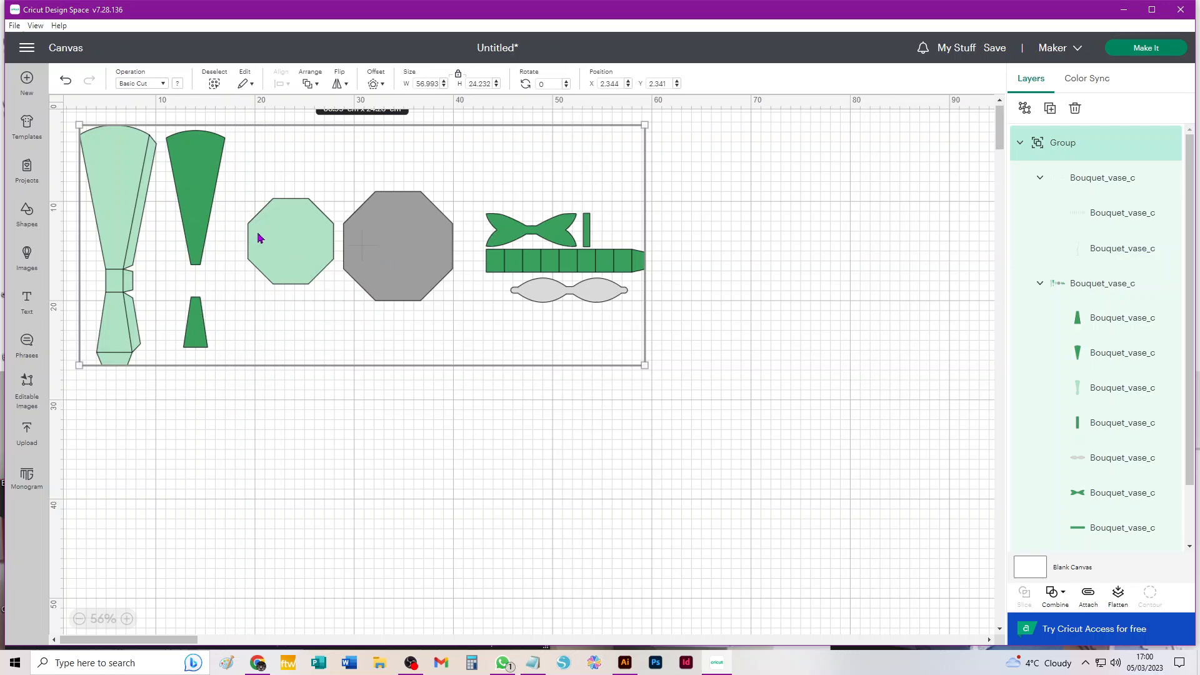
{"action": "left_click_drag", "start_coordinate": [296, 240], "coordinate": [435, 286]}
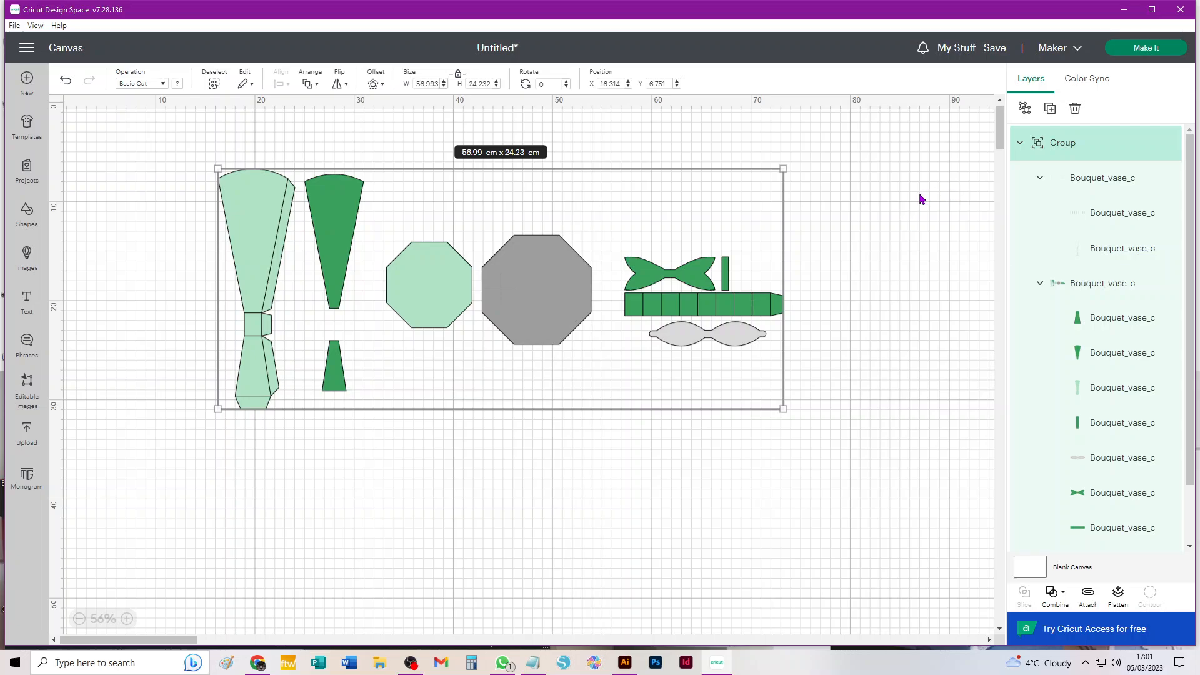
- Change the operation of the green template's fold-line layers to Score
{"action": "left_click", "coordinate": [1106, 187]}
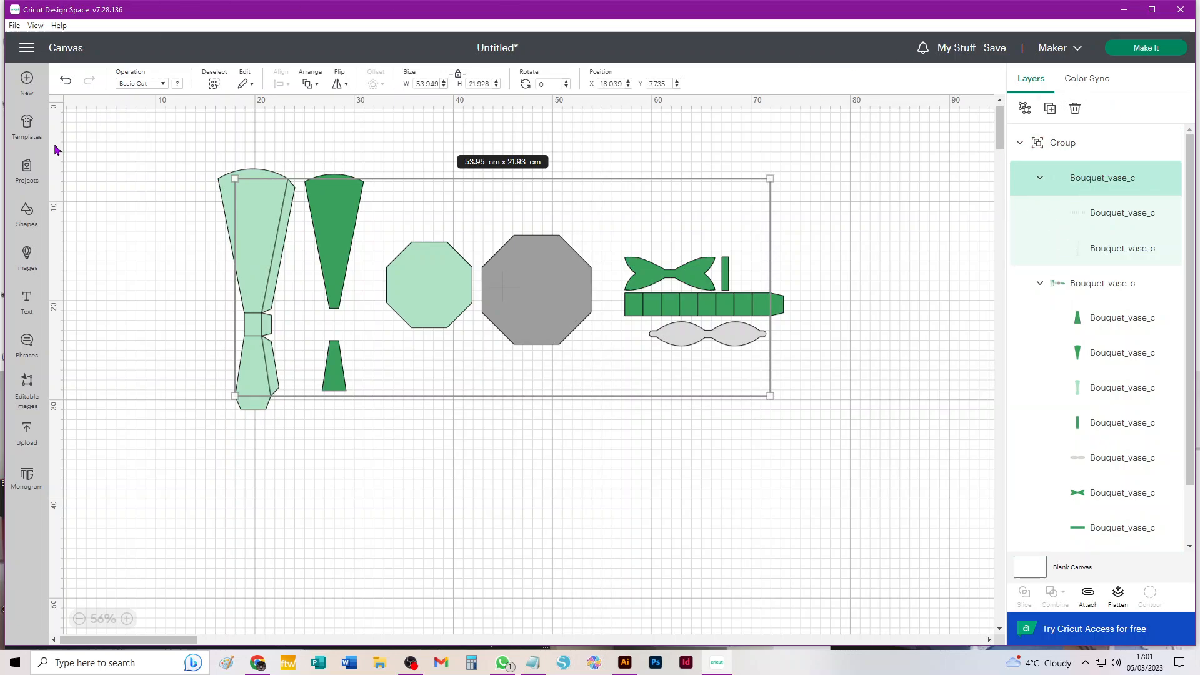
{"action": "left_click", "coordinate": [129, 85]}
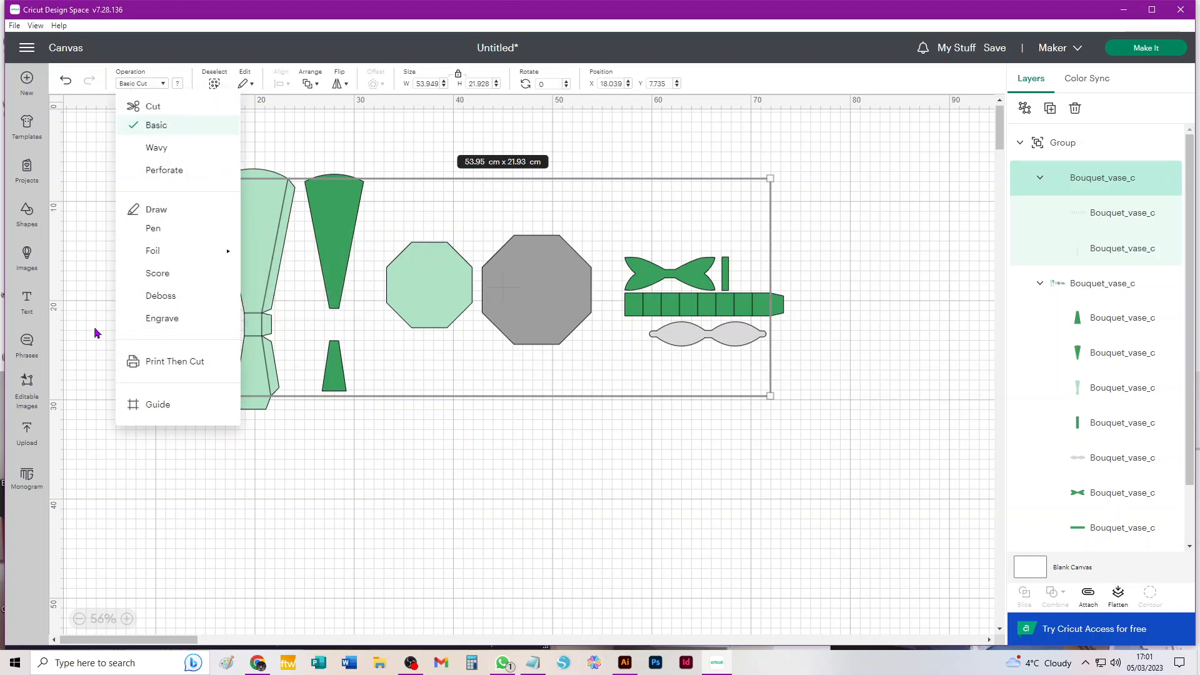
{"action": "left_click", "coordinate": [158, 276]}
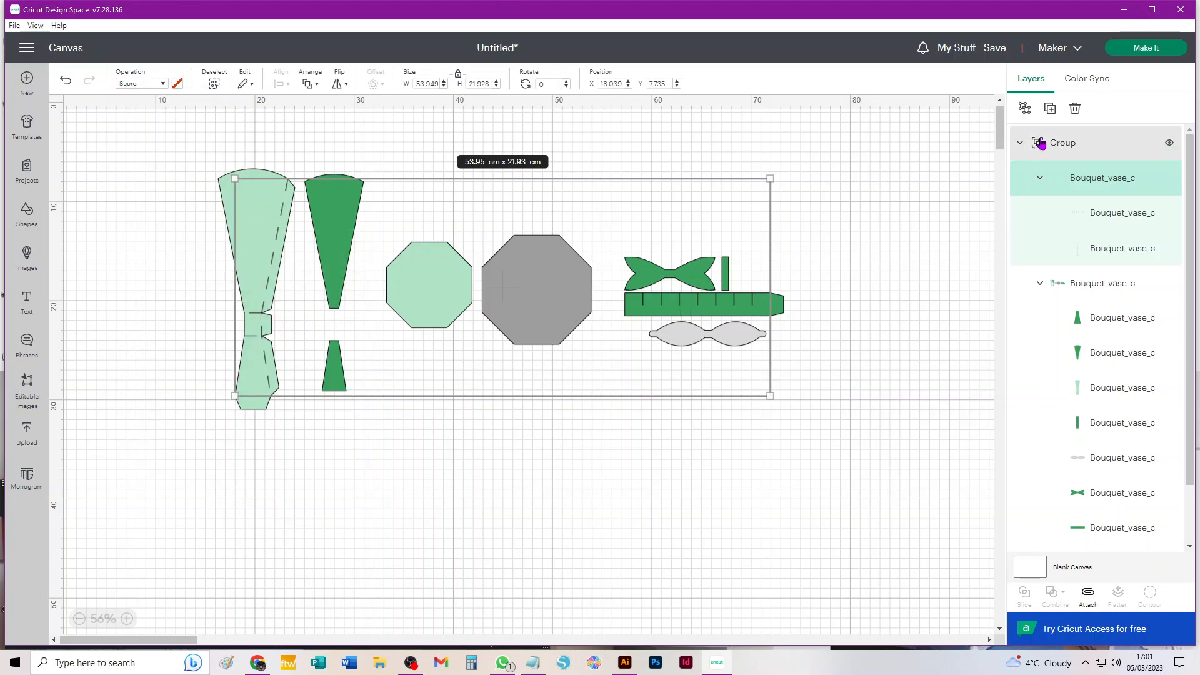
- Ungroup the score lines, the cut shapes and the overall Bouquet_vase_c group into individual pieces
{"action": "left_click", "coordinate": [1026, 110]}
{"action": "left_click", "coordinate": [847, 207]}
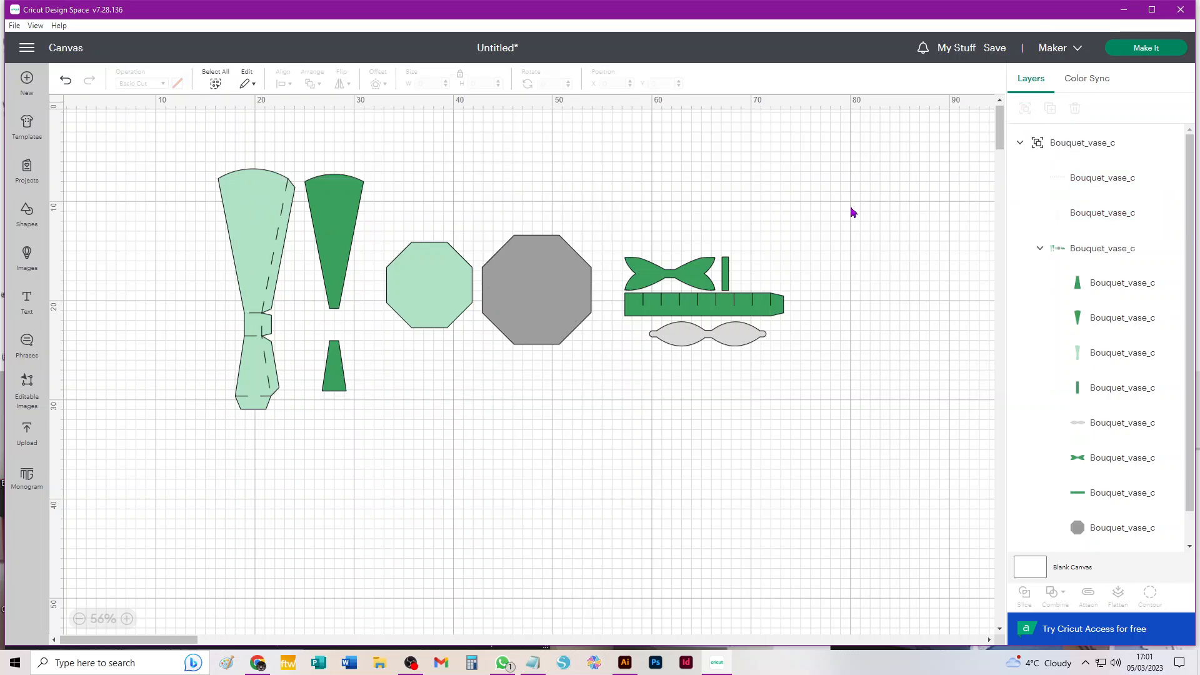
{"action": "left_click", "coordinate": [1106, 250]}
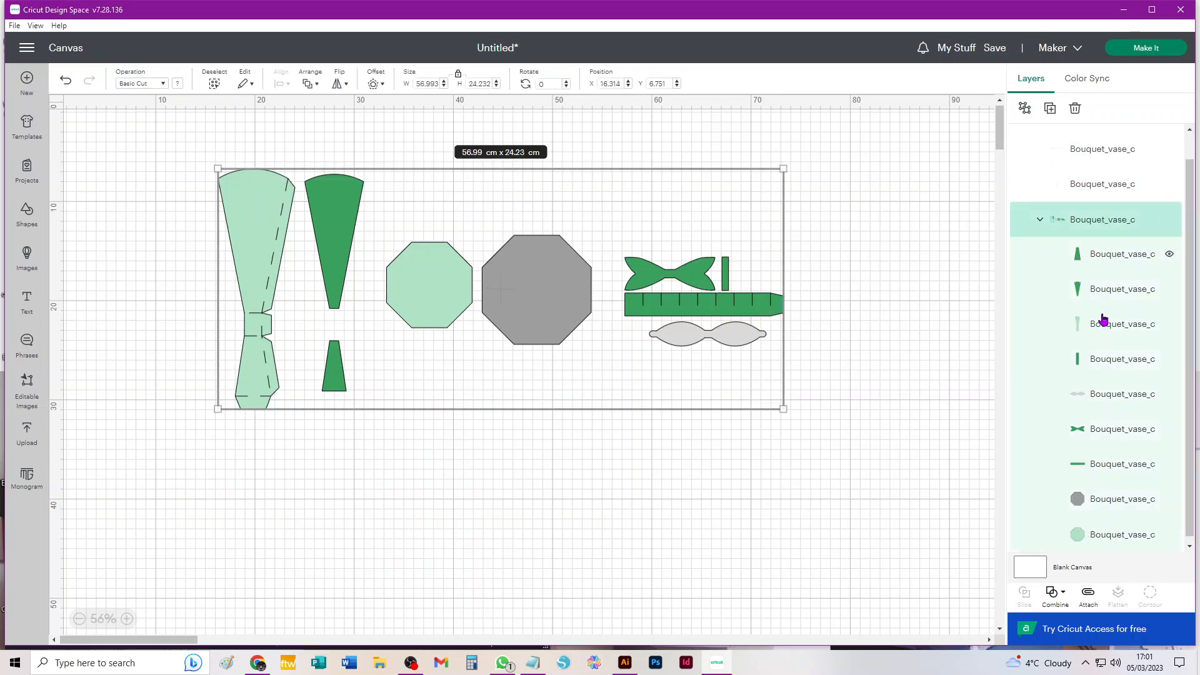
{"action": "left_click", "coordinate": [1024, 110]}
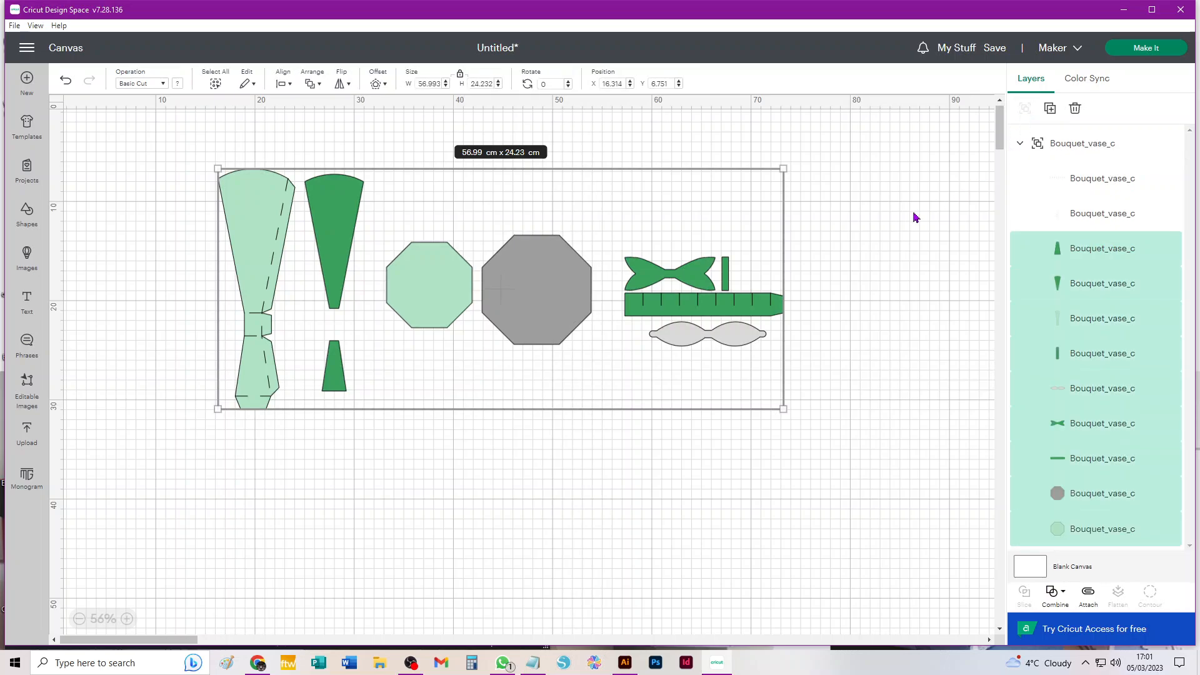
{"action": "left_click", "coordinate": [1105, 147]}
{"action": "left_click", "coordinate": [1025, 109]}
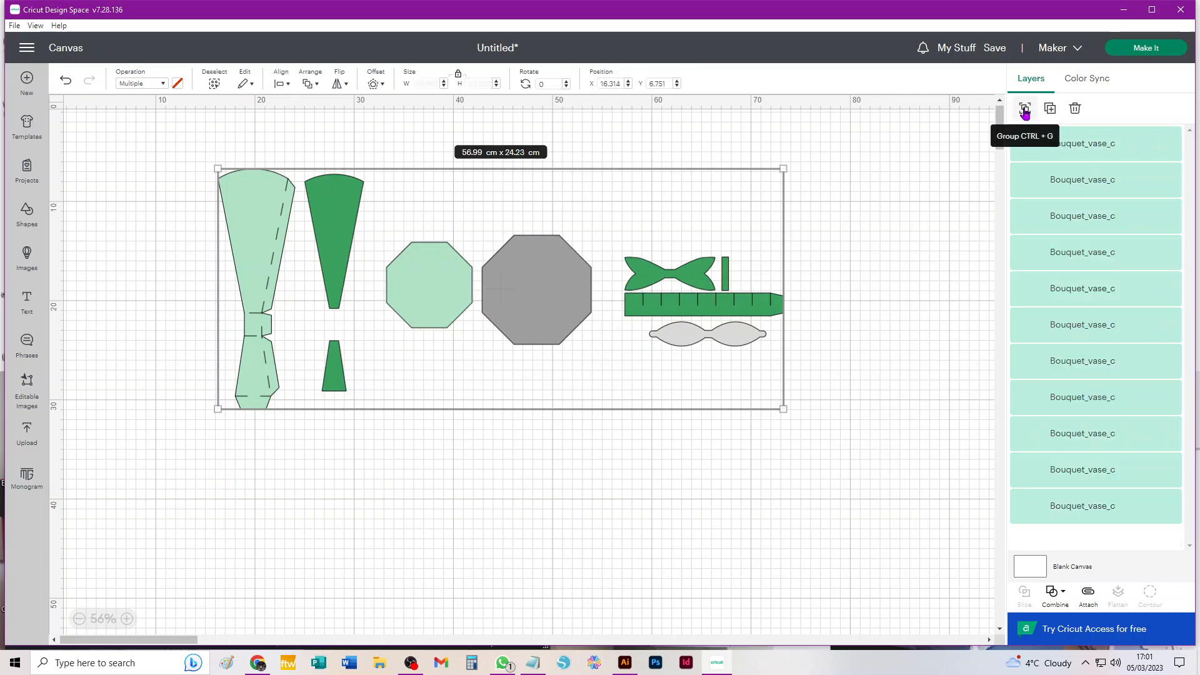
{"action": "left_click", "coordinate": [961, 208]}
- Attach the score lines to the long dark green strip and set it apart beside the other pieces
{"action": "left_click", "coordinate": [769, 303]}
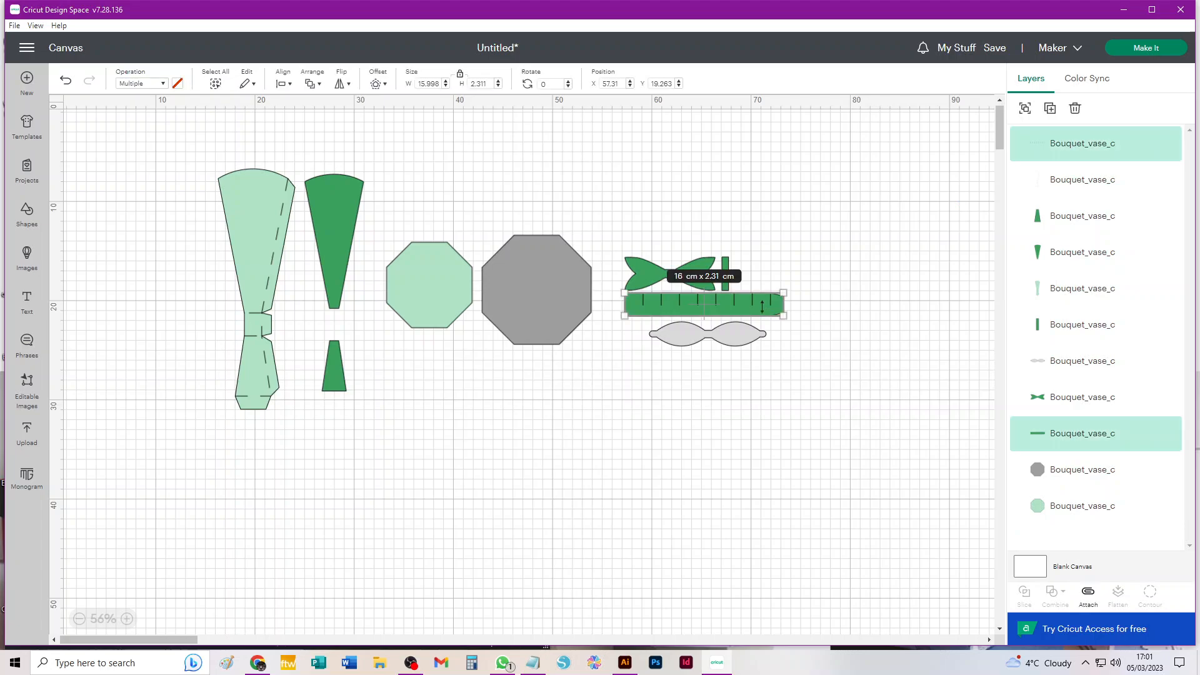
{"action": "left_click", "coordinate": [1084, 592]}
{"action": "left_click", "coordinate": [786, 337]}
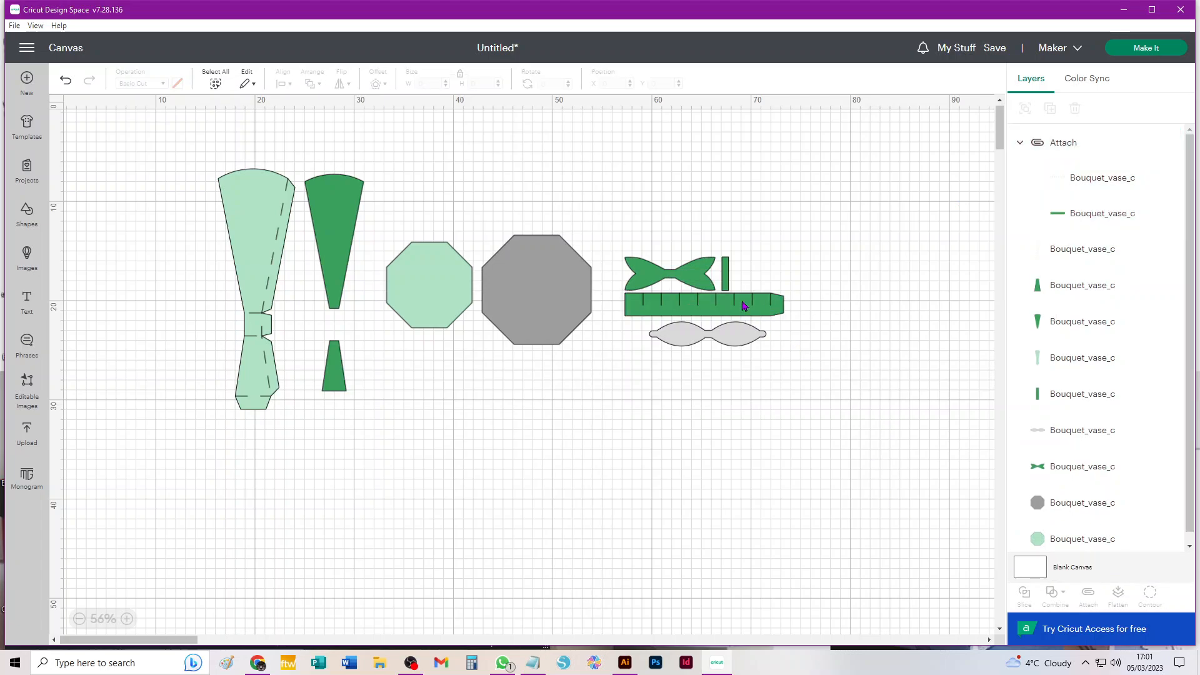
{"action": "left_click_drag", "start_coordinate": [745, 306], "coordinate": [895, 316]}
- Attach the score lines to the pale green vase panel and move it to the upper-left area of the canvas
{"action": "left_click_drag", "start_coordinate": [178, 153], "coordinate": [300, 452]}
{"action": "left_click", "coordinate": [1088, 594]}
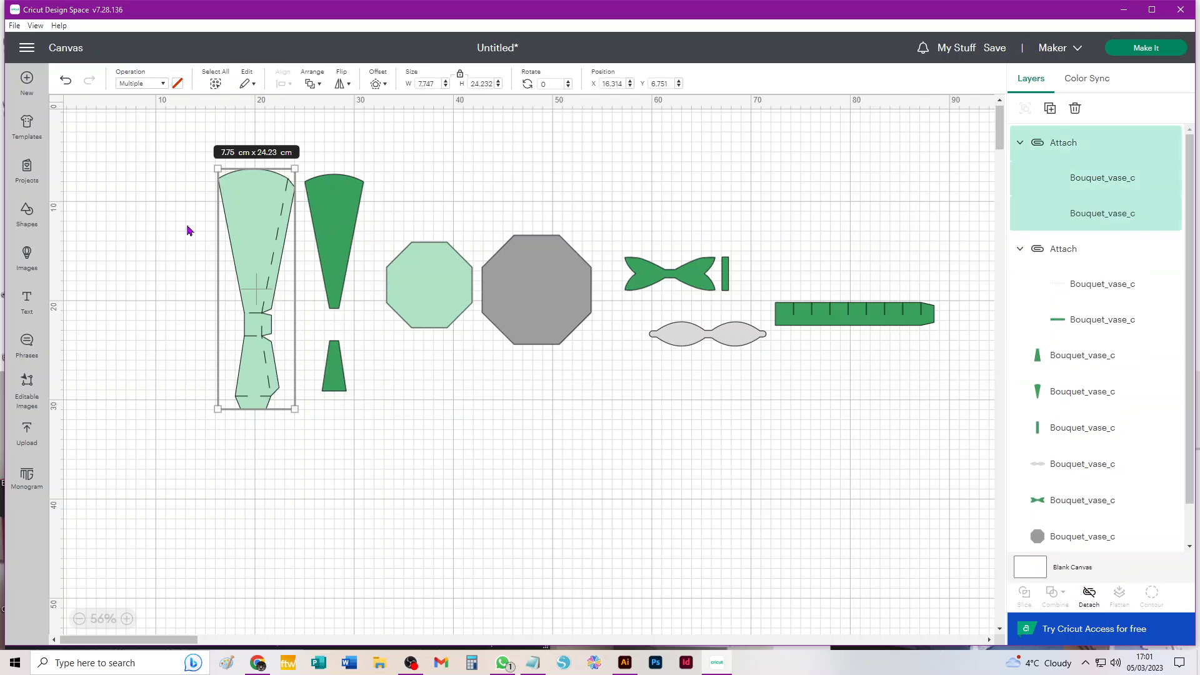
{"action": "left_click_drag", "start_coordinate": [258, 242], "coordinate": [119, 183]}
{"action": "left_click", "coordinate": [550, 477]}
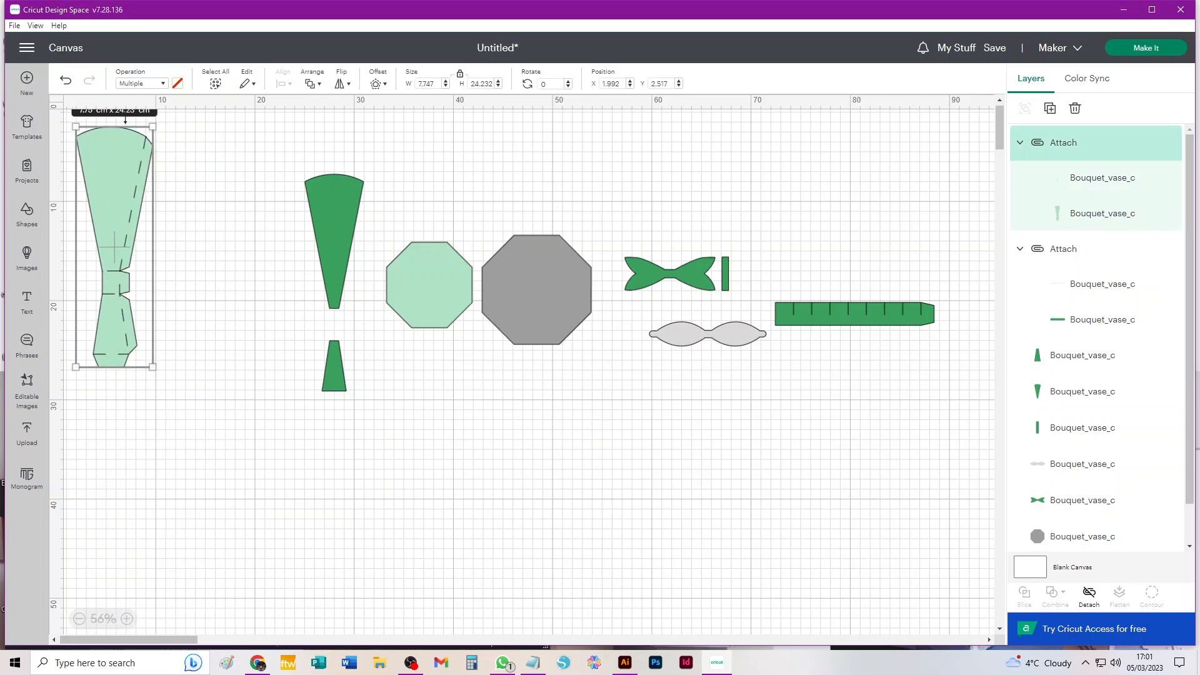
- Duplicate the attached pale green vase panel seven times
{"action": "key", "text": "ctrl+d"}
{"action": "key", "text": "ctrl+d"}
{"action": "key", "text": "ctrl+d"}
{"action": "key", "text": "ctrl+d"}
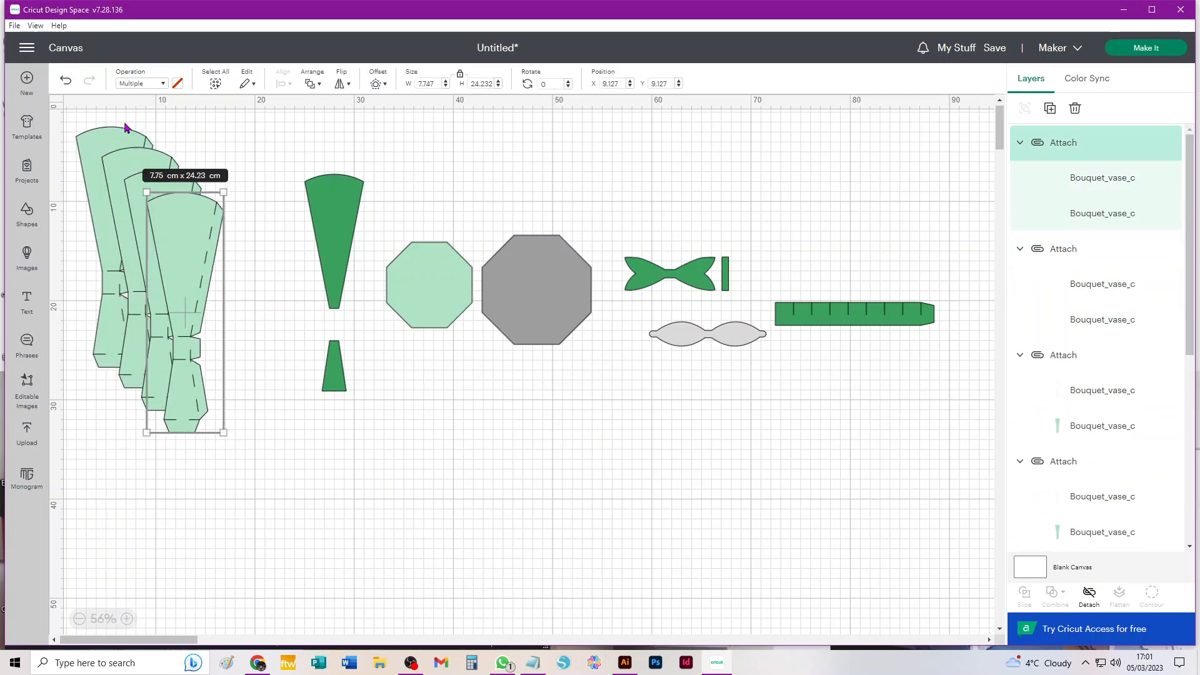
{"action": "key", "text": "ctrl+d"}
{"action": "key", "text": "ctrl+d"}
{"action": "key", "text": "ctrl+d"}
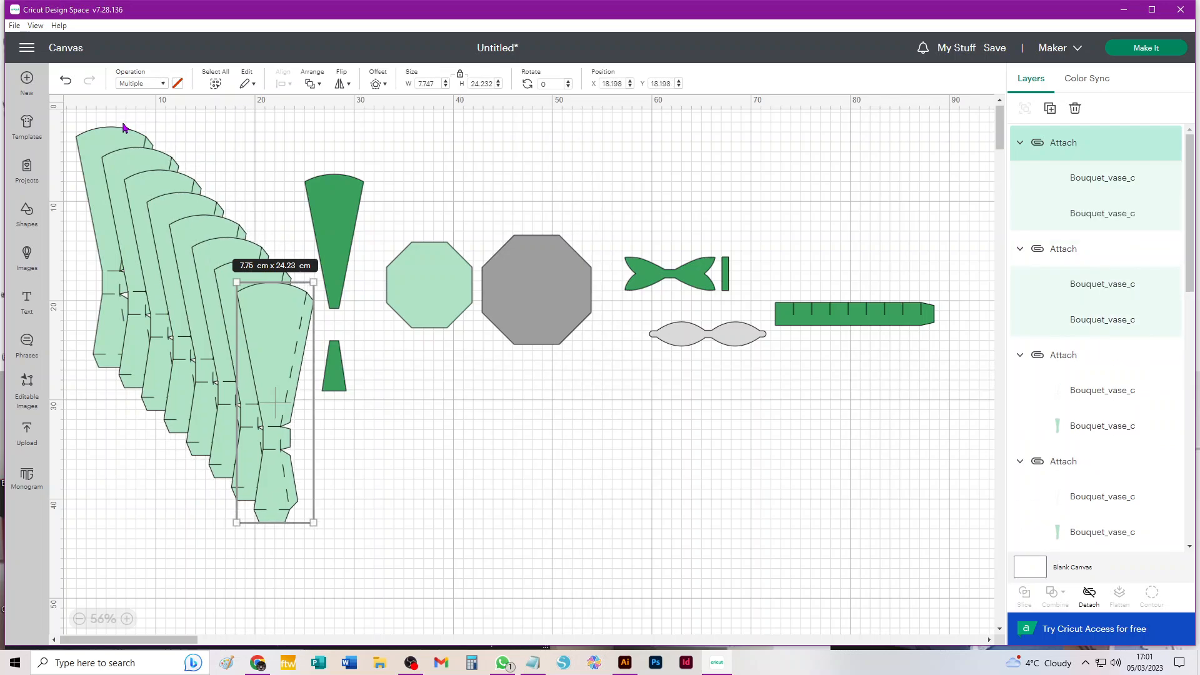
- Move the overlapping pale green panels together to the empty area below the dark green strip
{"action": "left_click", "coordinate": [332, 380]}
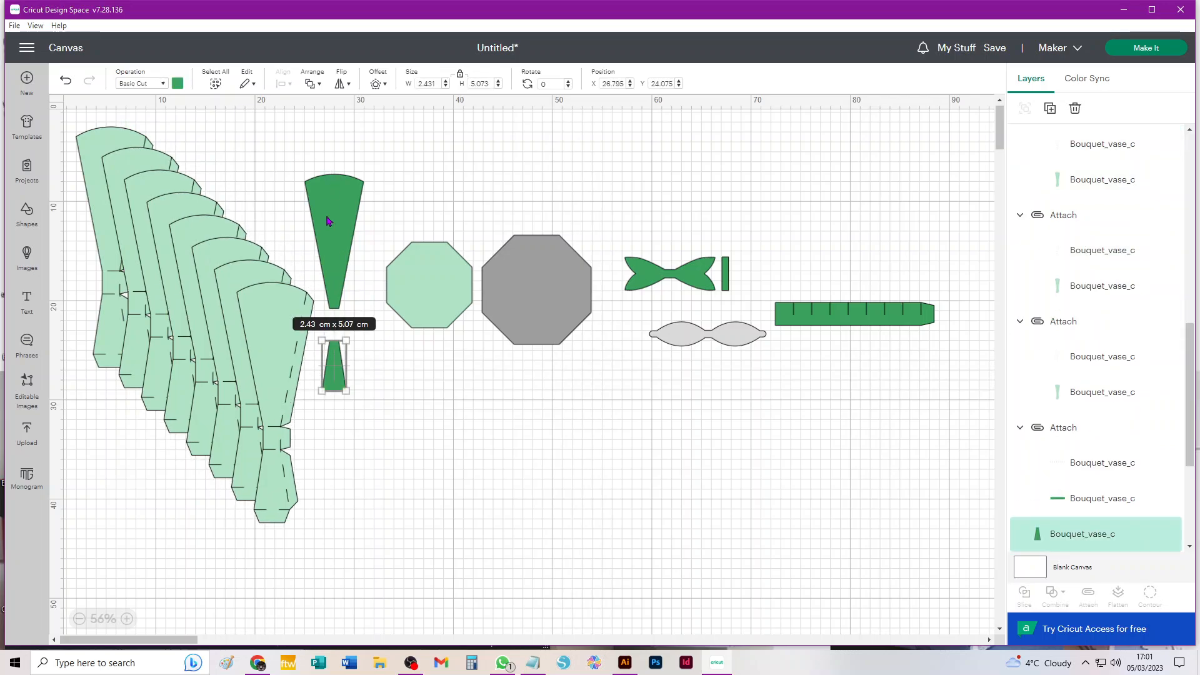
{"action": "left_click_drag", "start_coordinate": [90, 295], "coordinate": [293, 502]}
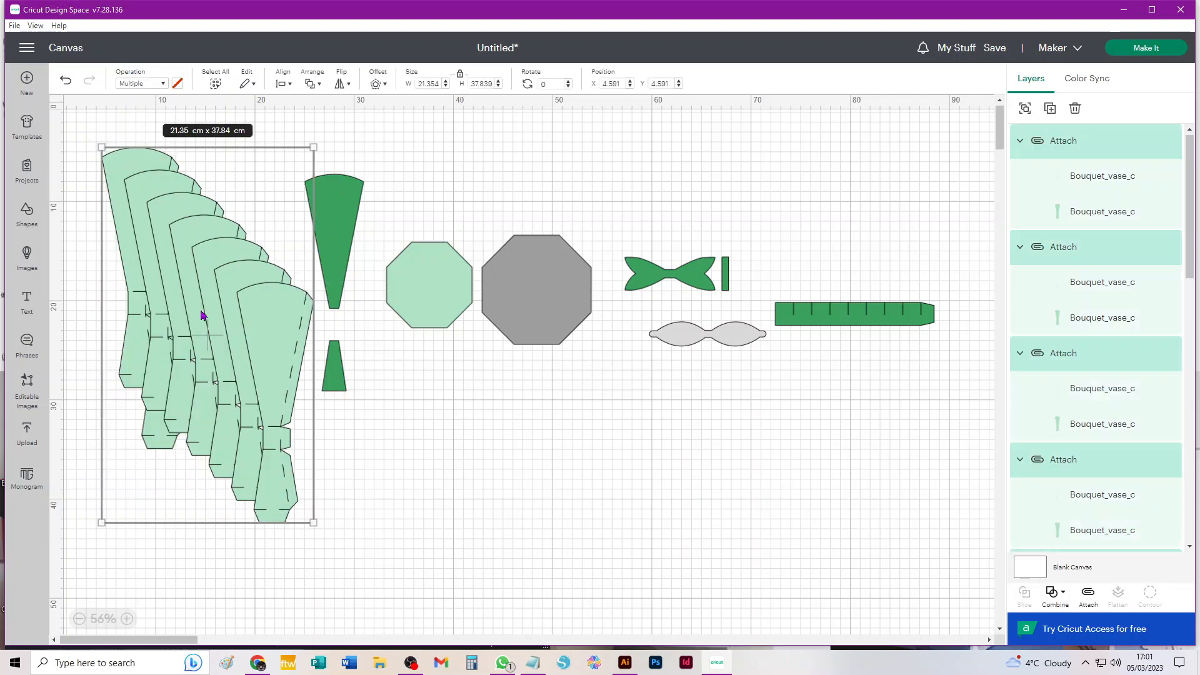
{"action": "left_click_drag", "start_coordinate": [203, 316], "coordinate": [794, 501]}
{"action": "left_click", "coordinate": [209, 287]}
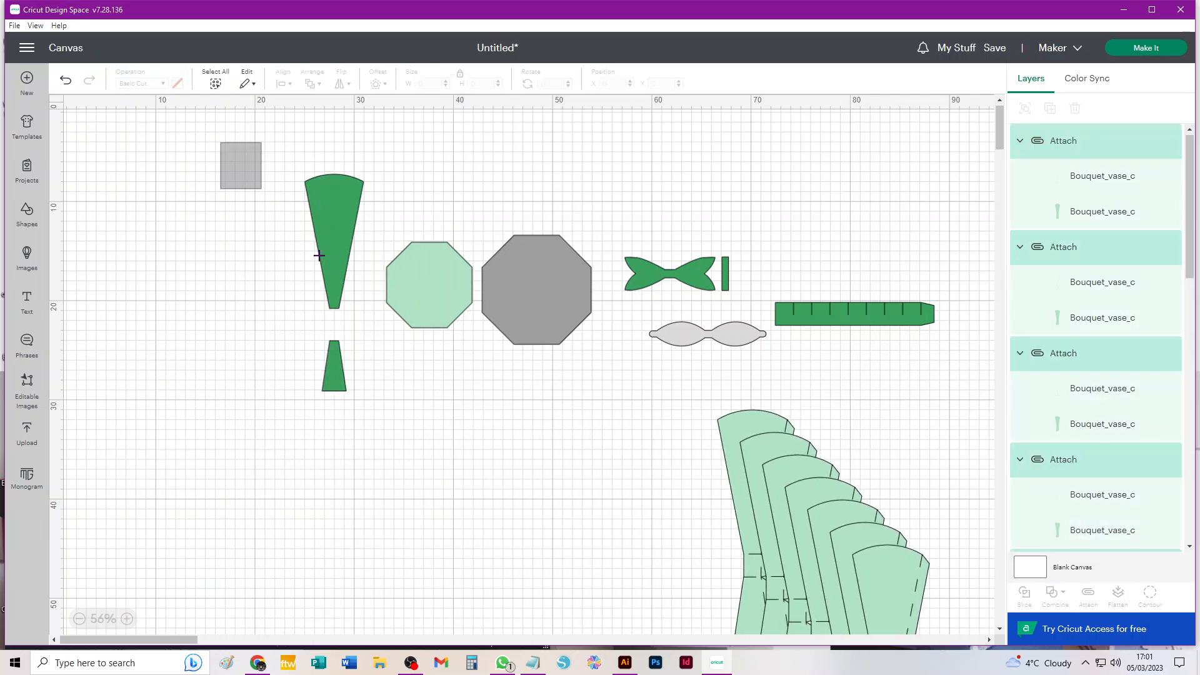
- Move the long and short dark green panels to the upper-left canvas area and duplicate the pair seven times in a diagonal cascade
{"action": "left_click_drag", "start_coordinate": [319, 255], "coordinate": [112, 336]}
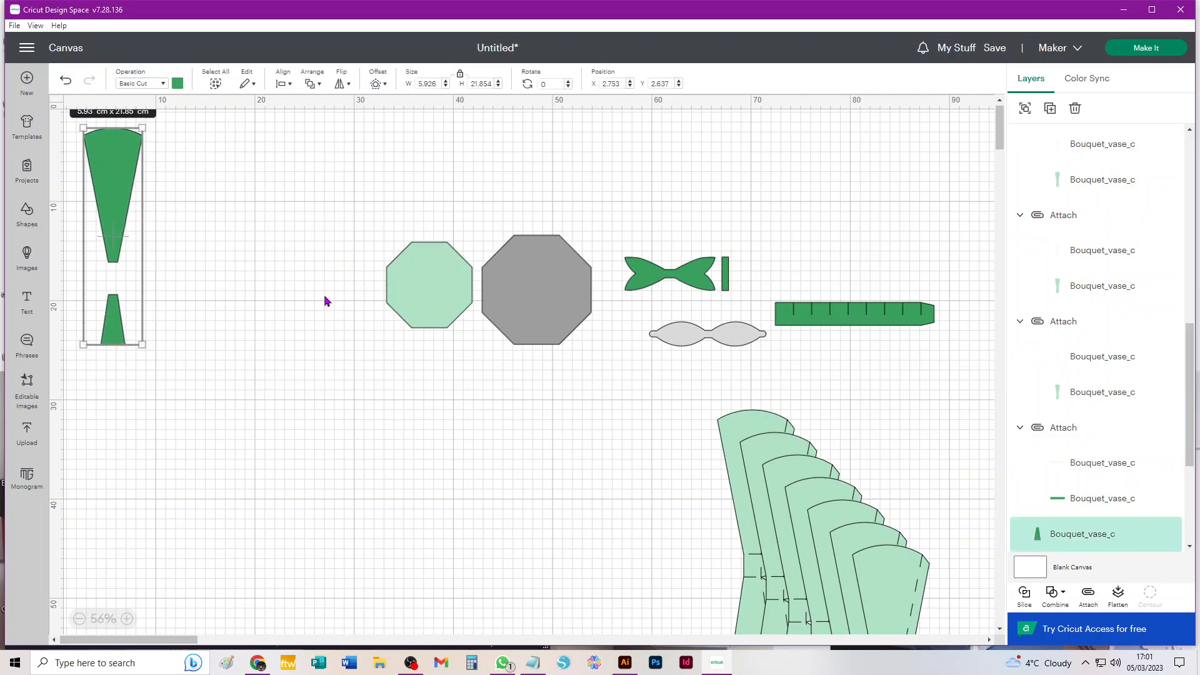
{"action": "key", "text": "ctrl+d"}
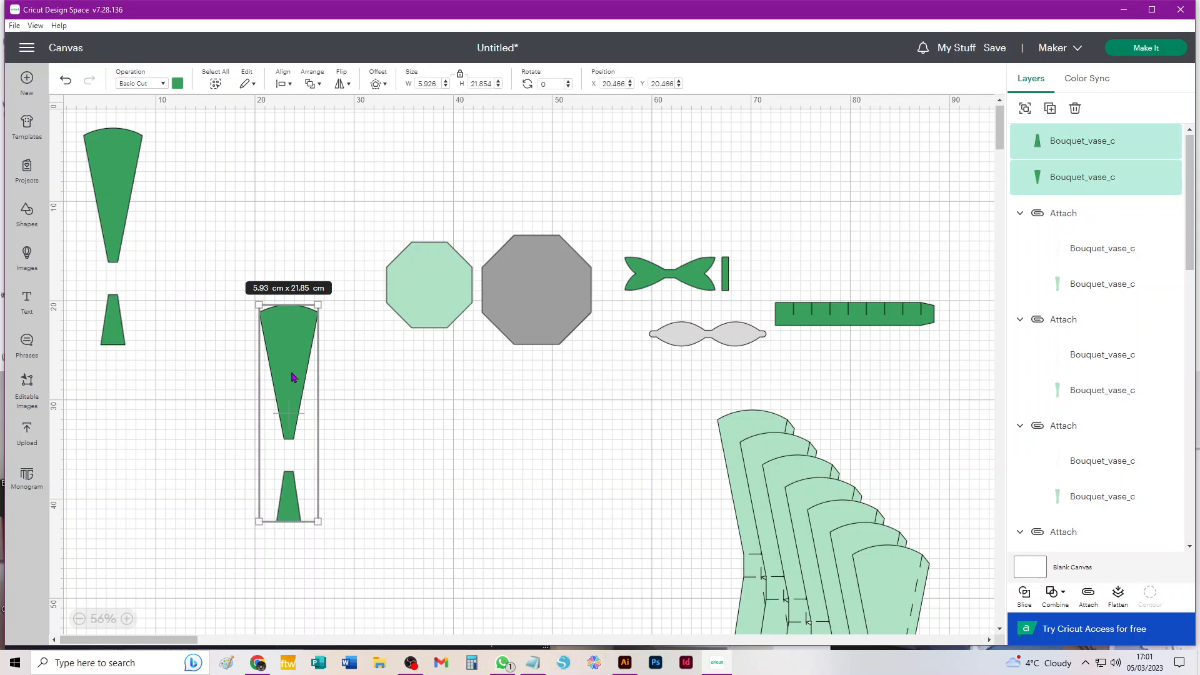
{"action": "left_click_drag", "start_coordinate": [292, 377], "coordinate": [139, 197]}
{"action": "key", "text": "ctrl+d"}
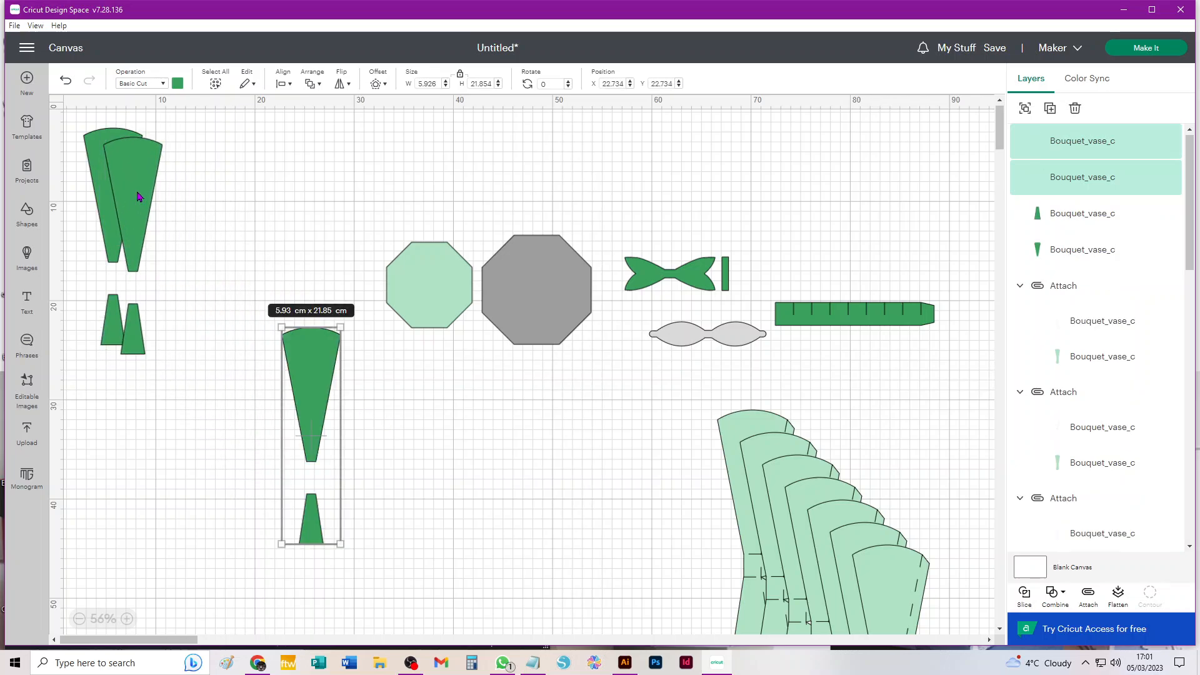
{"action": "left_click_drag", "start_coordinate": [312, 383], "coordinate": [161, 216]}
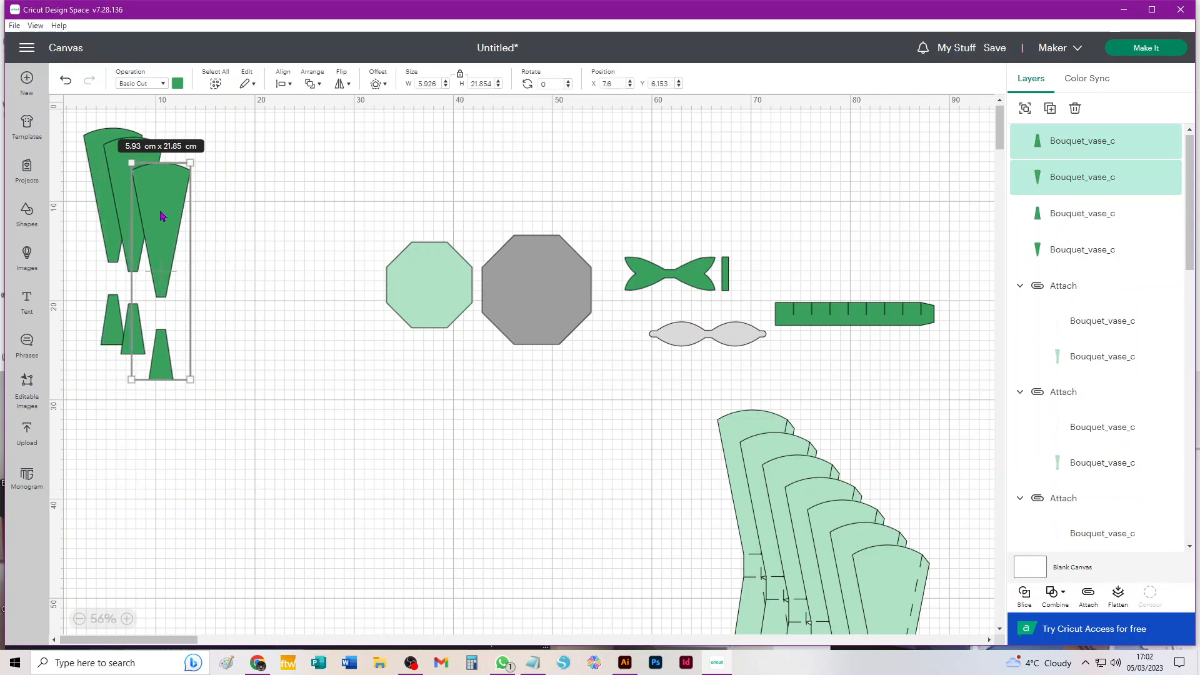
{"action": "key", "text": "ctrl+d"}
{"action": "left_click_drag", "start_coordinate": [313, 376], "coordinate": [220, 254]}
{"action": "key", "text": "ctrl+d"}
{"action": "left_click_drag", "start_coordinate": [361, 416], "coordinate": [206, 230]}
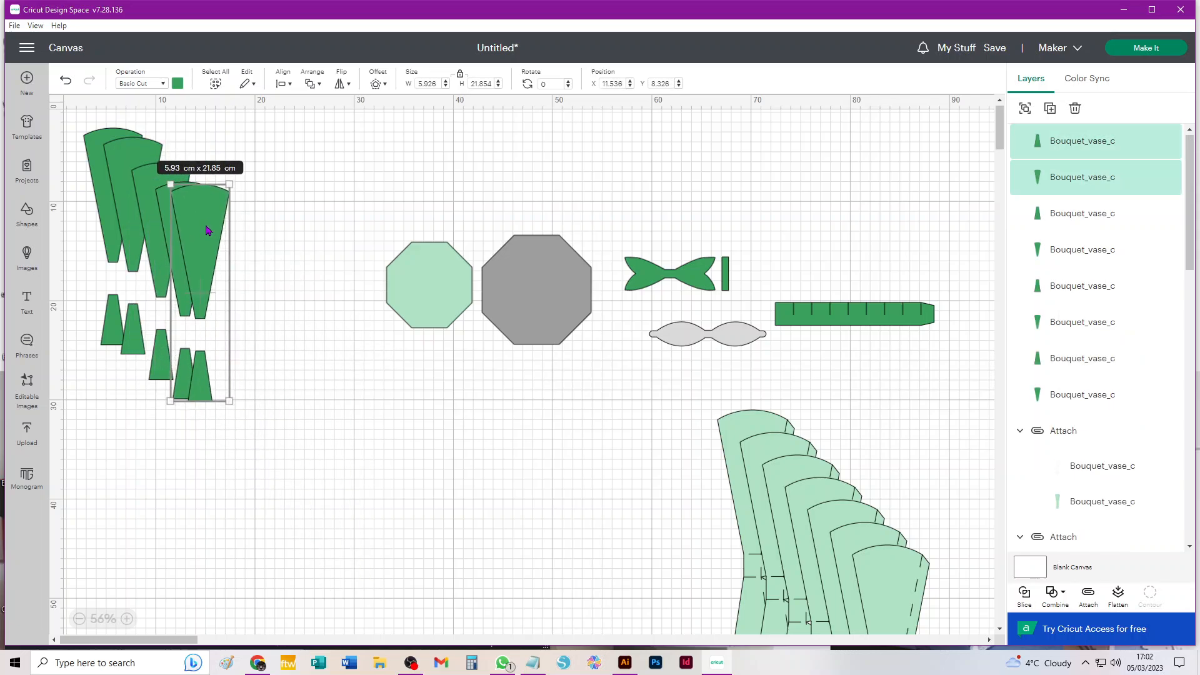
{"action": "key", "text": "ctrl+d"}
{"action": "left_click_drag", "start_coordinate": [395, 436], "coordinate": [242, 248]}
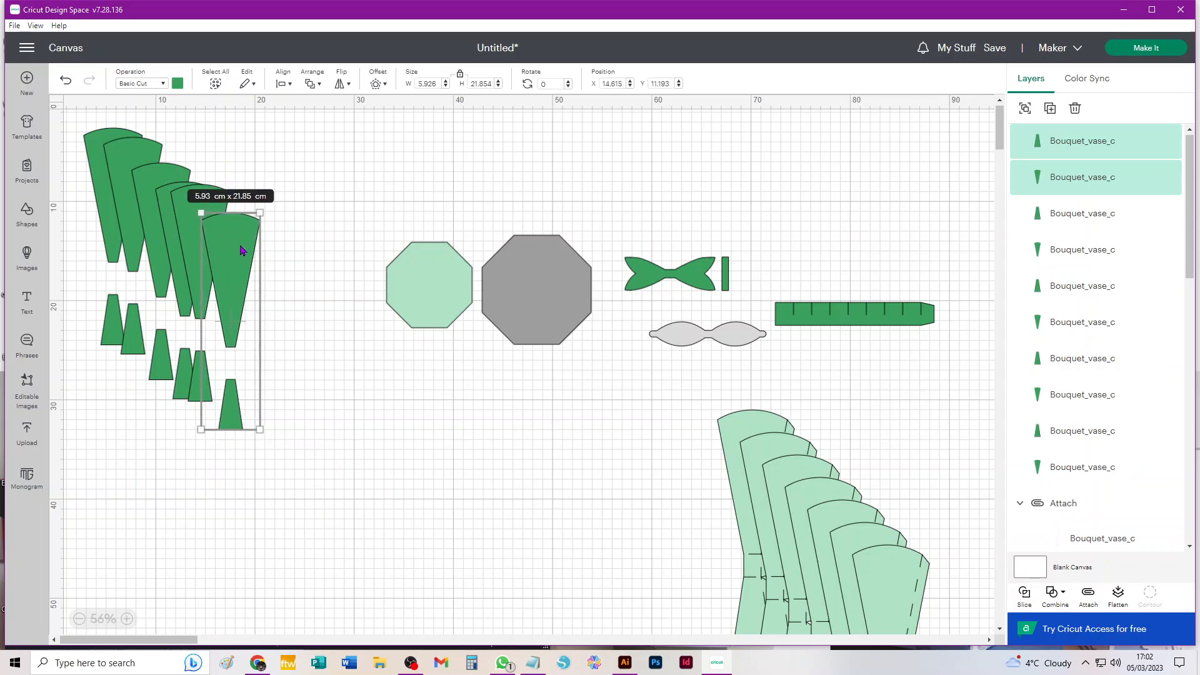
{"action": "key", "text": "ctrl+d"}
{"action": "left_click_drag", "start_coordinate": [386, 466], "coordinate": [244, 283]}
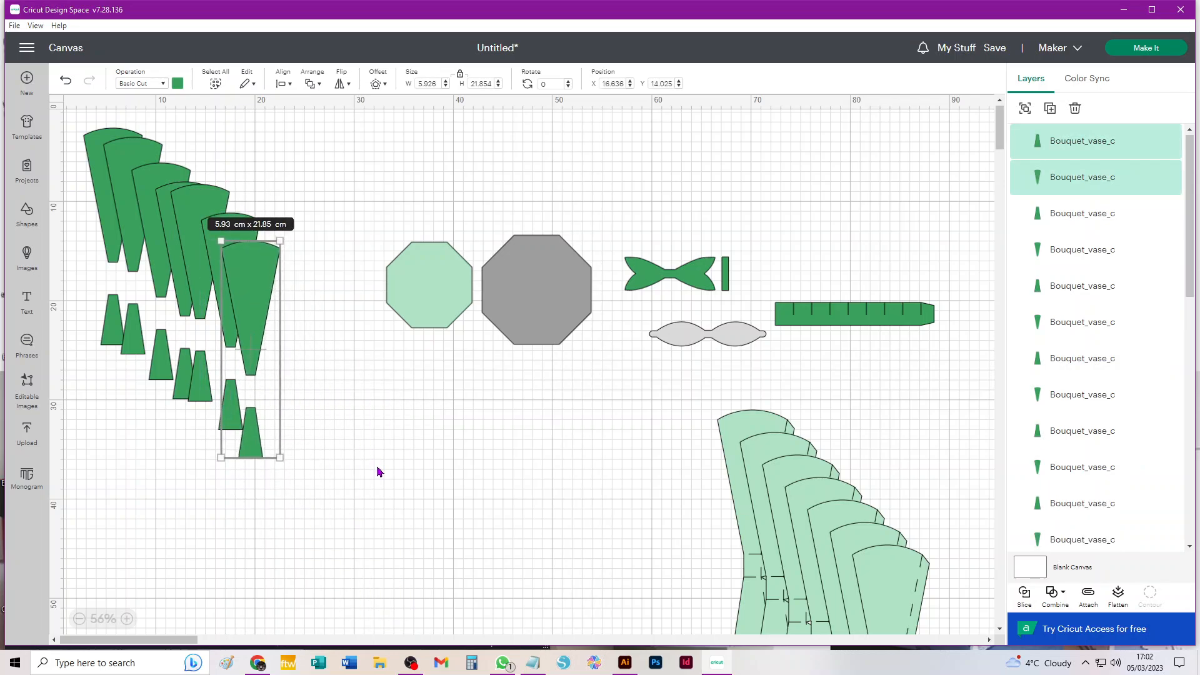
{"action": "key", "text": "ctrl+d"}
{"action": "left_click_drag", "start_coordinate": [420, 481], "coordinate": [289, 313]}
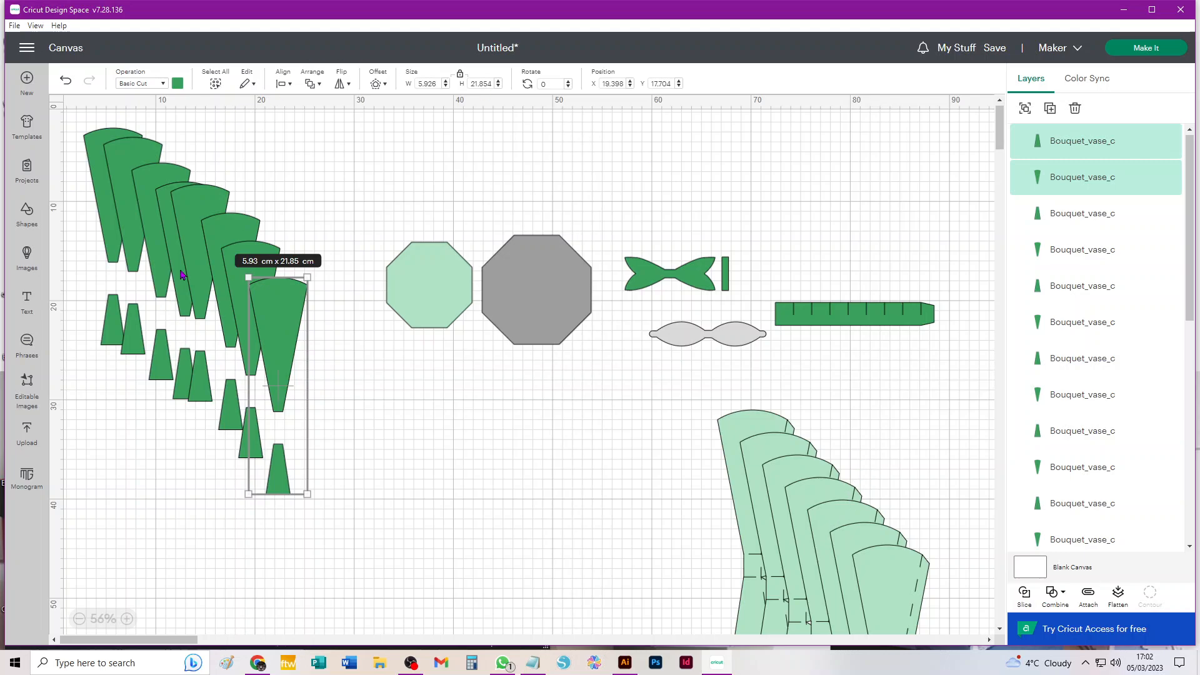
- Spread the octagons apart, placing the pale green one beside the dark green panels and the grey one near the upper middle of the canvas
{"action": "left_click_drag", "start_coordinate": [428, 283], "coordinate": [387, 373]}
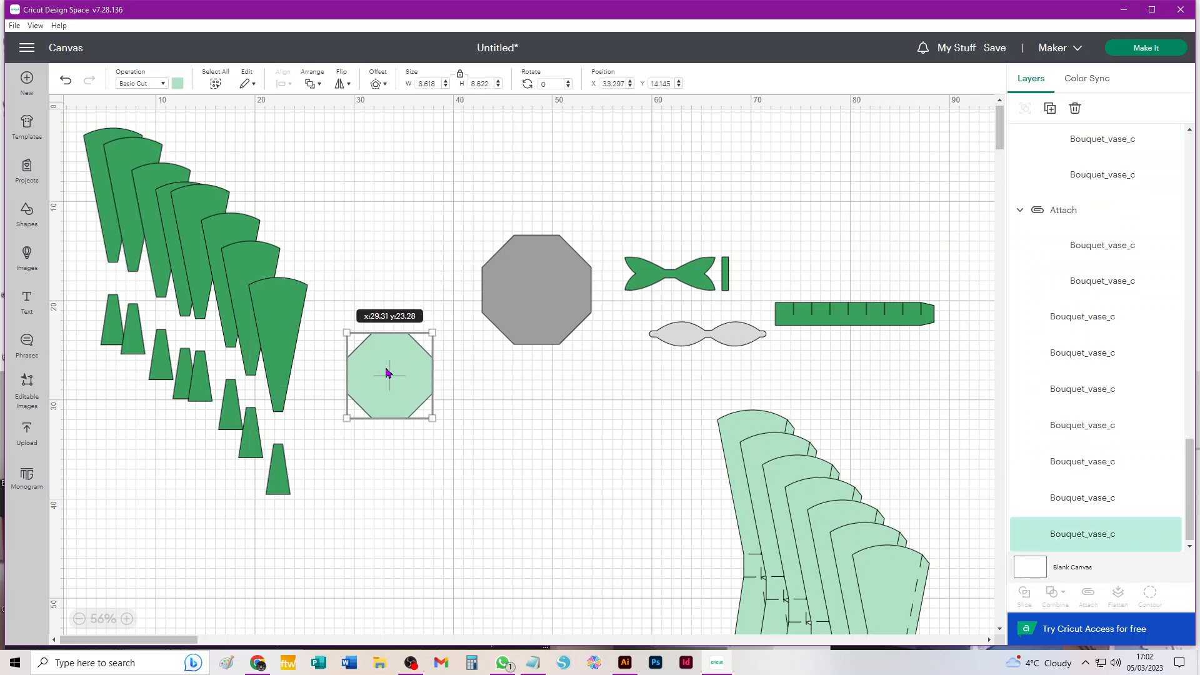
{"action": "left_click_drag", "start_coordinate": [535, 286], "coordinate": [498, 223]}
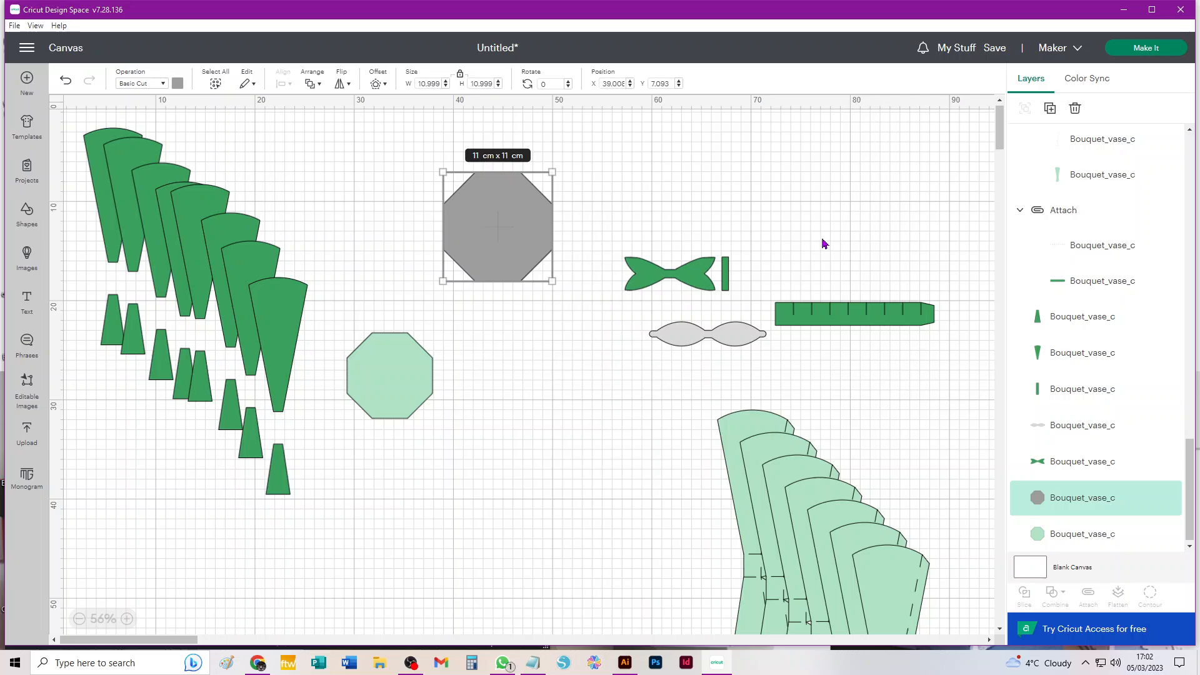
- Check the material colour choices for the light grey bow-shaped piece without changing its colour
{"action": "left_click", "coordinate": [725, 337]}
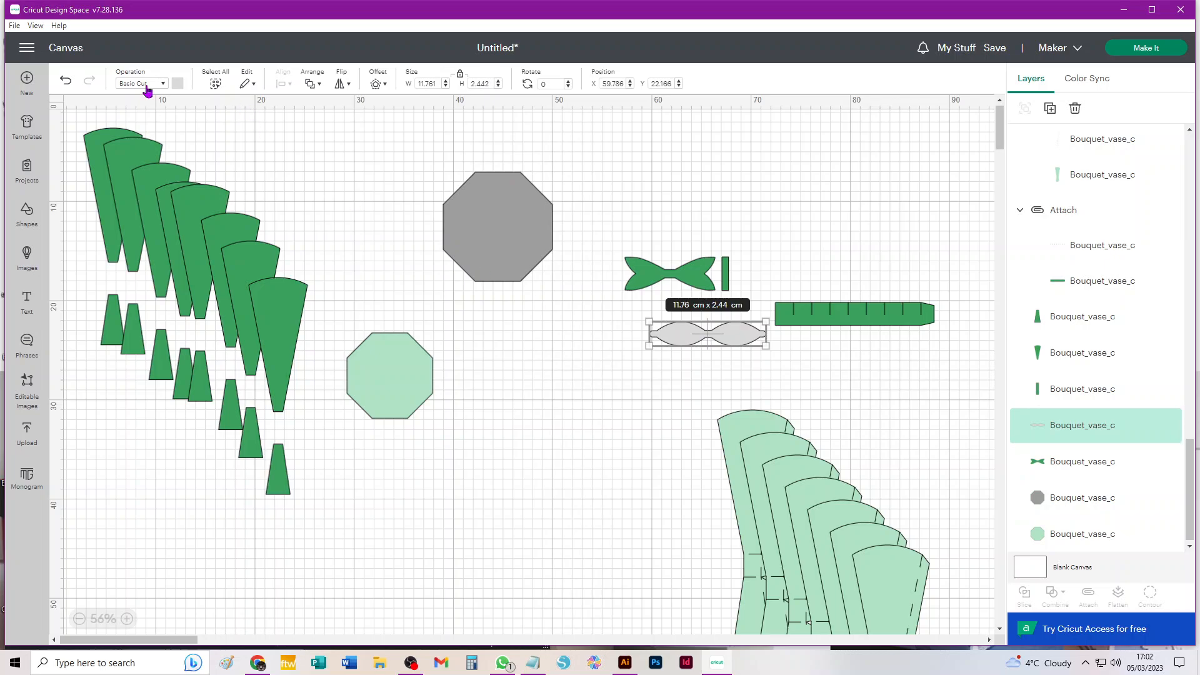
{"action": "left_click", "coordinate": [177, 85]}
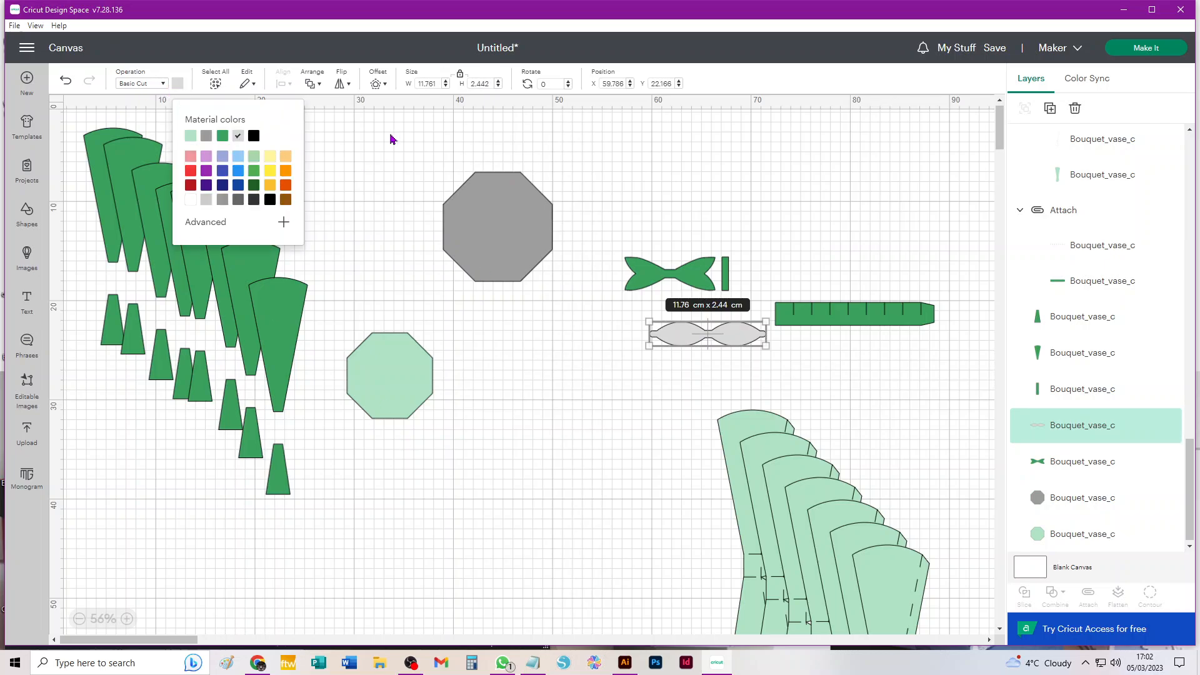
{"action": "left_click", "coordinate": [352, 207]}
- Try Color Sync to recolour the pale green octagon and one pale green vase panel to #3AA05E, and undo both colour changes
{"action": "left_click", "coordinate": [1094, 82]}
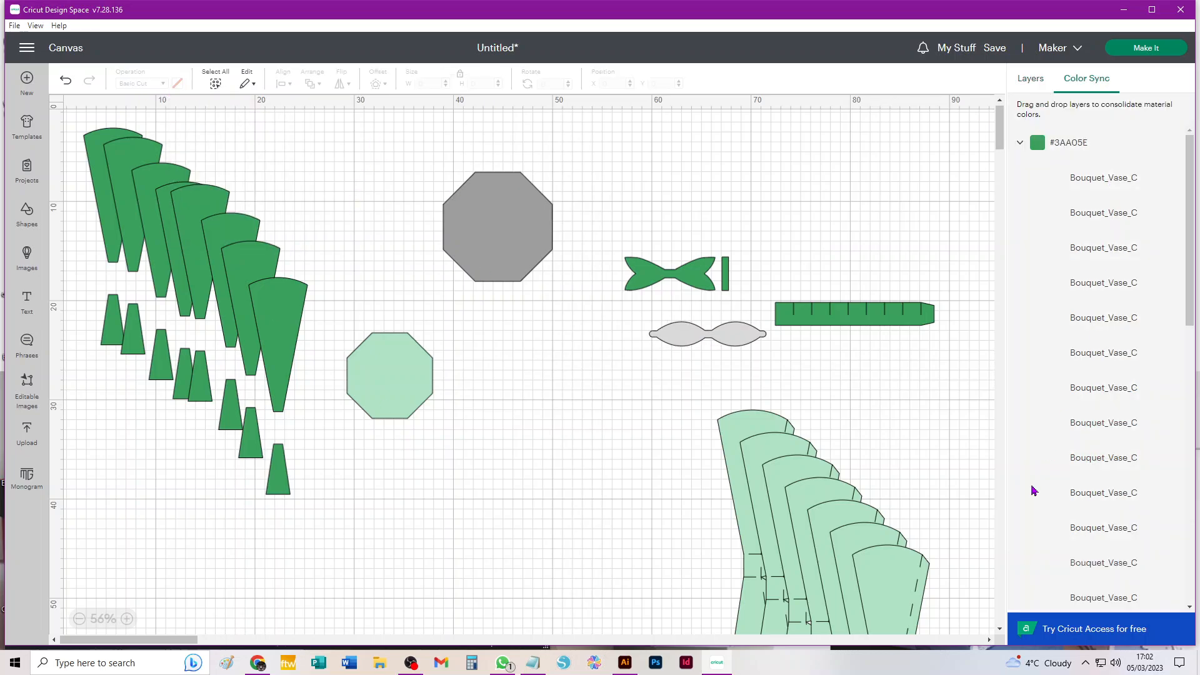
{"action": "left_click", "coordinate": [1021, 144]}
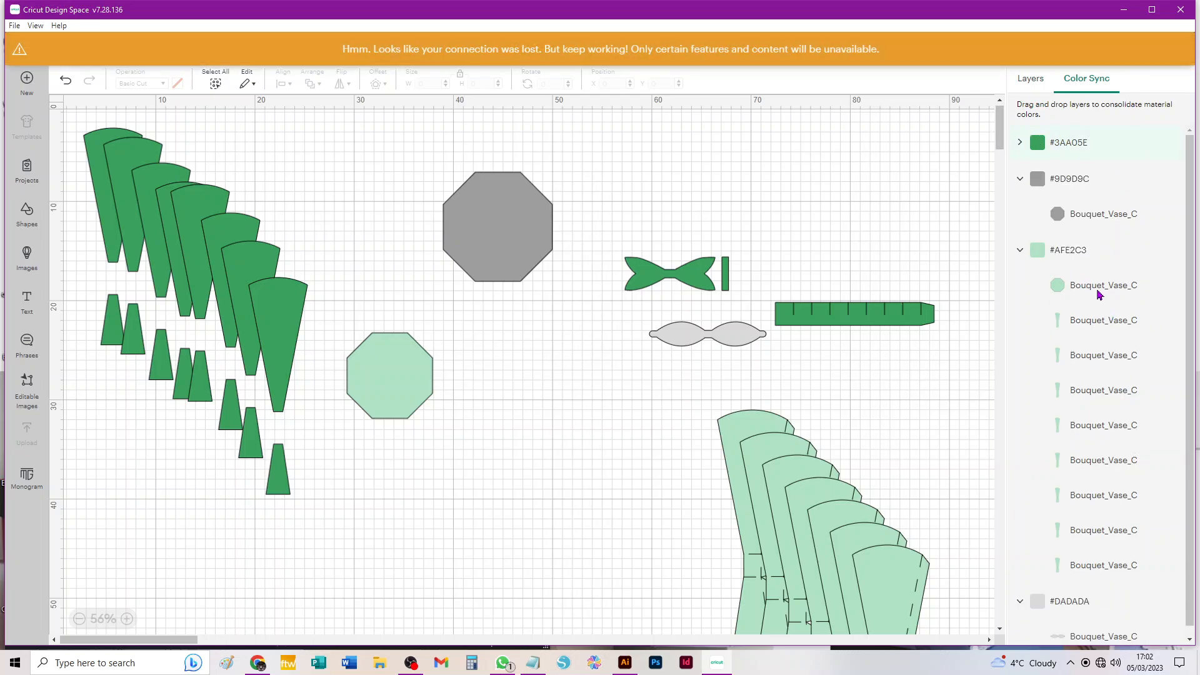
{"action": "left_click_drag", "start_coordinate": [1095, 292], "coordinate": [1124, 136]}
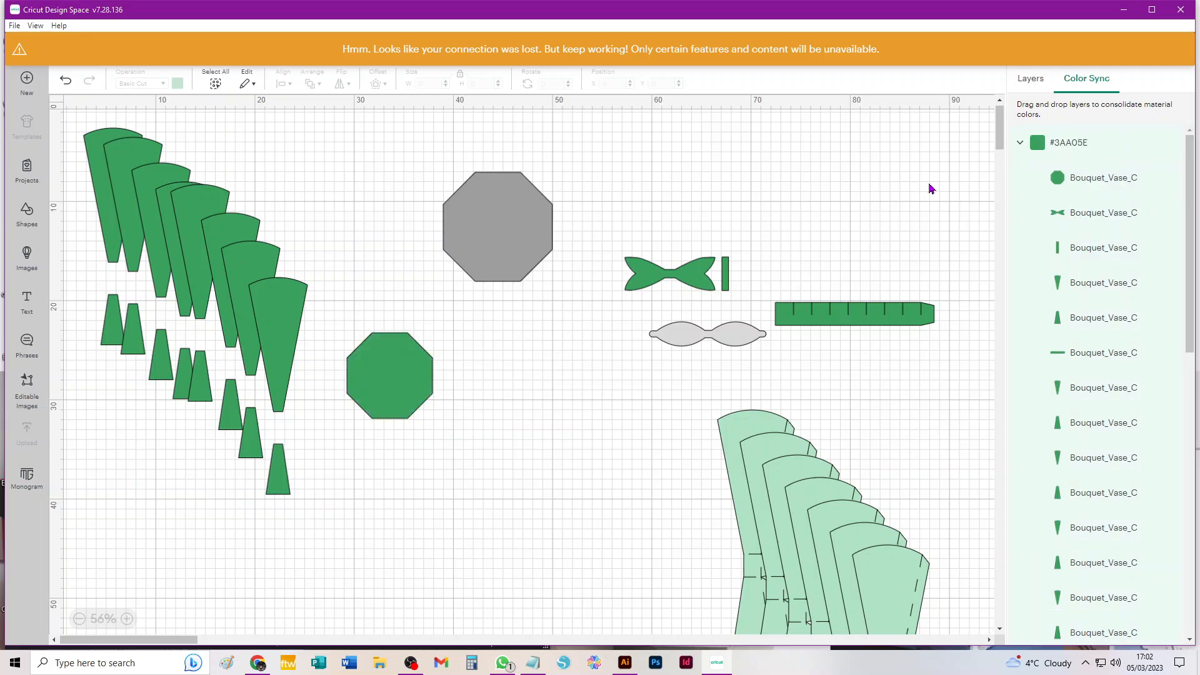
{"action": "left_click", "coordinate": [1021, 143]}
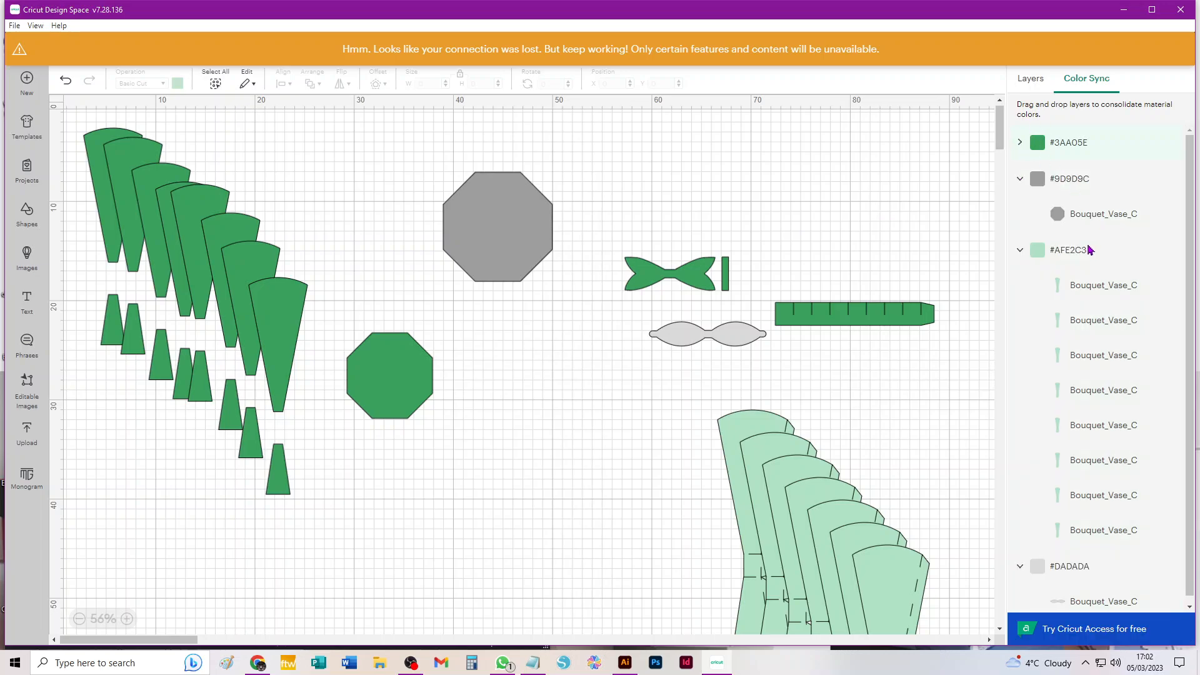
{"action": "left_click_drag", "start_coordinate": [1077, 322], "coordinate": [1103, 145]}
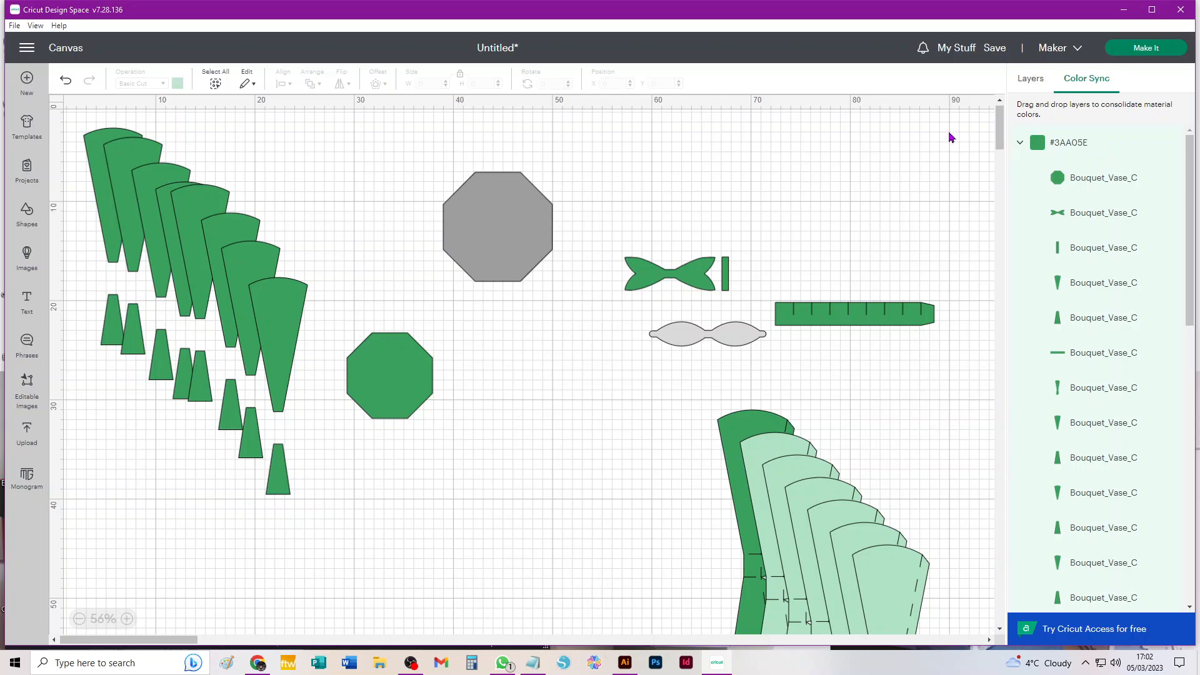
{"action": "left_click", "coordinate": [1032, 79]}
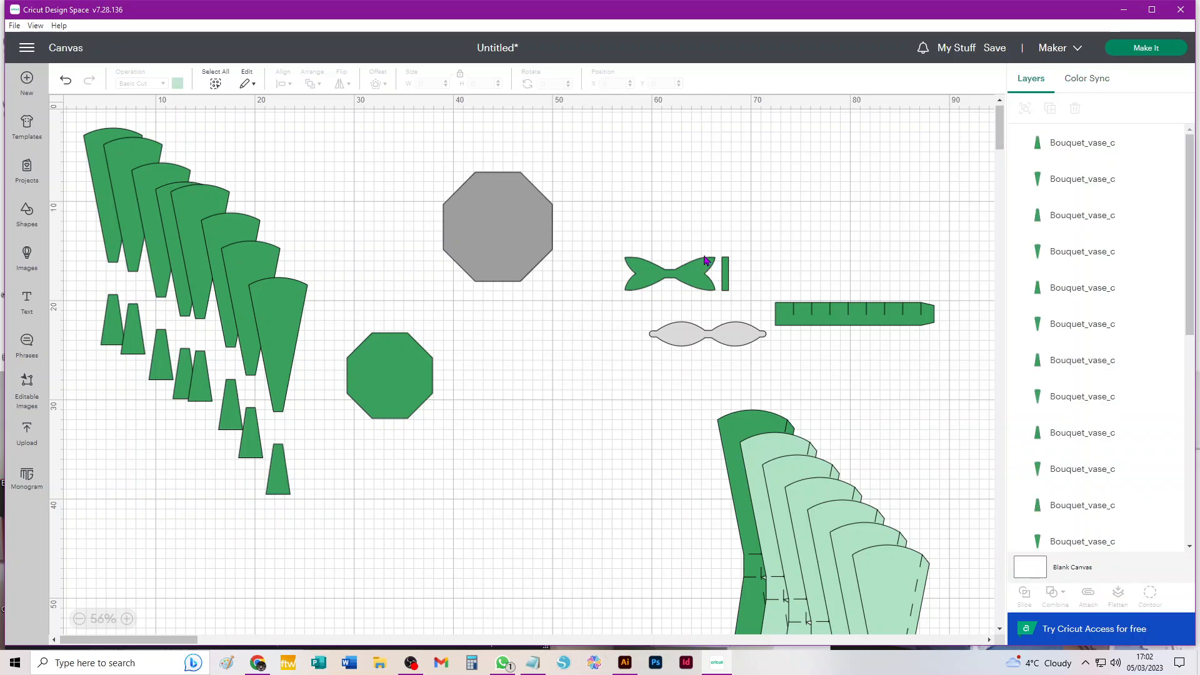
{"action": "key", "text": "ctrl+z"}
{"action": "key", "text": "ctrl+z"}
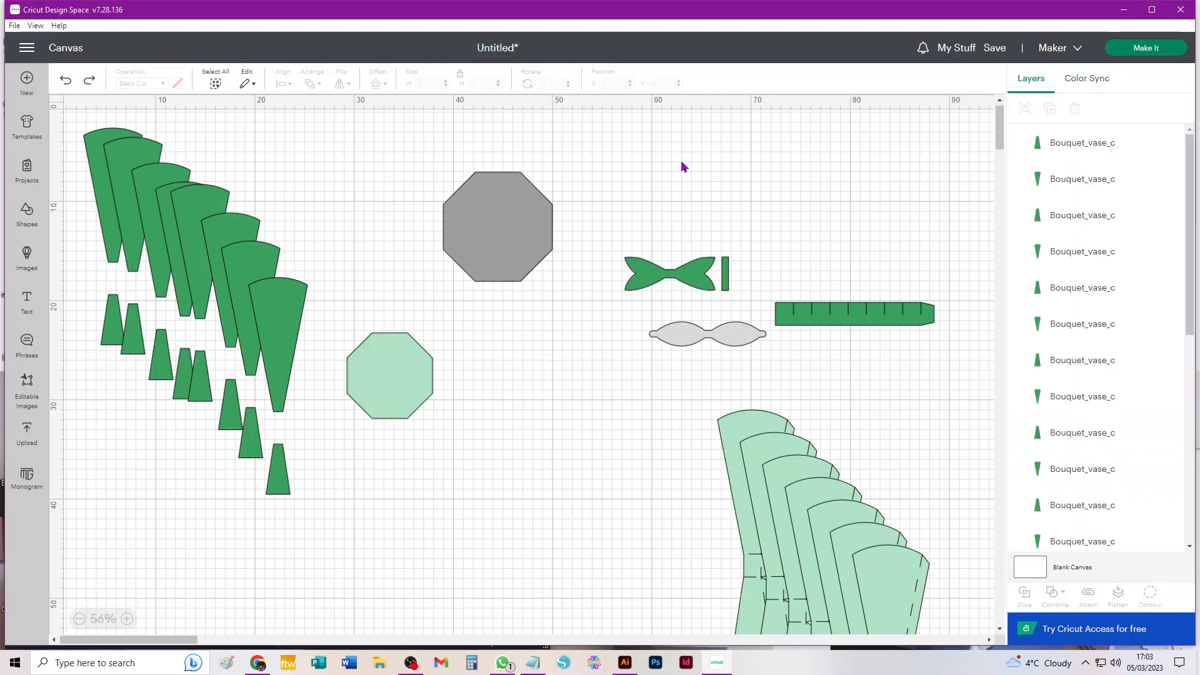
- Preview the cutting mats and examine how the pieces are laid out on grey mat 2 and dark green mat 3
{"action": "left_click", "coordinate": [1180, 48]}
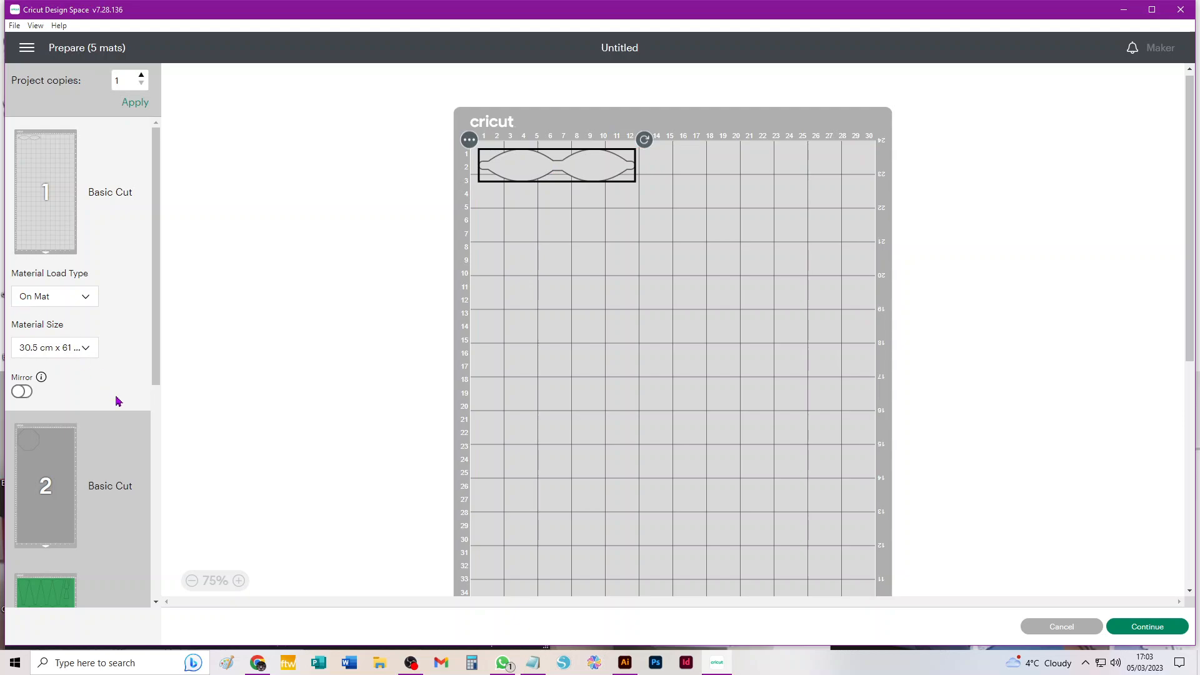
{"action": "scroll", "coordinate": [80, 308], "scroll_direction": "down", "scroll_amount": 2}
{"action": "left_click", "coordinate": [54, 313]}
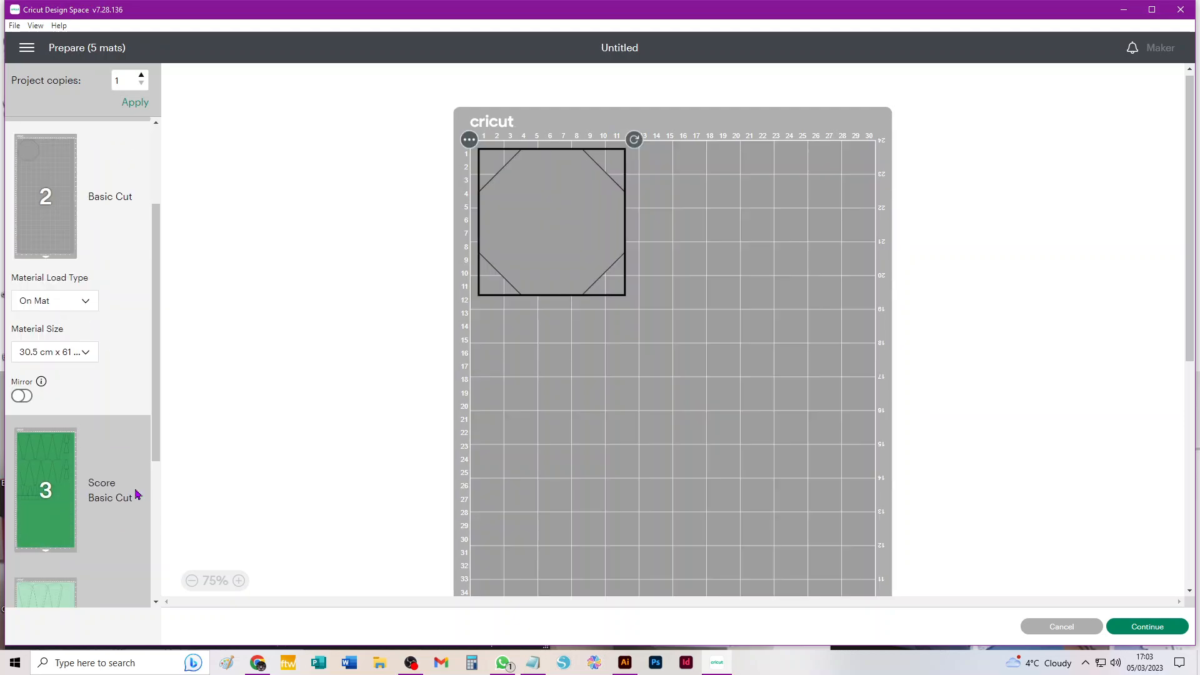
{"action": "scroll", "coordinate": [93, 457], "scroll_direction": "down", "scroll_amount": 4}
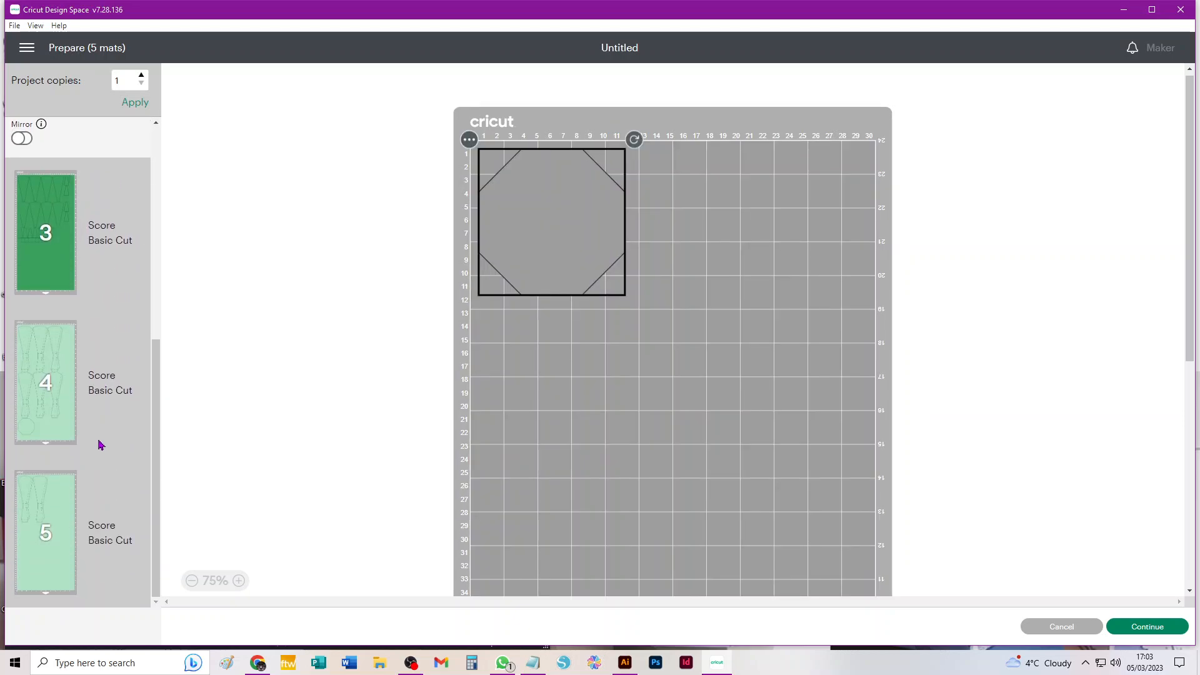
{"action": "left_click", "coordinate": [58, 227]}
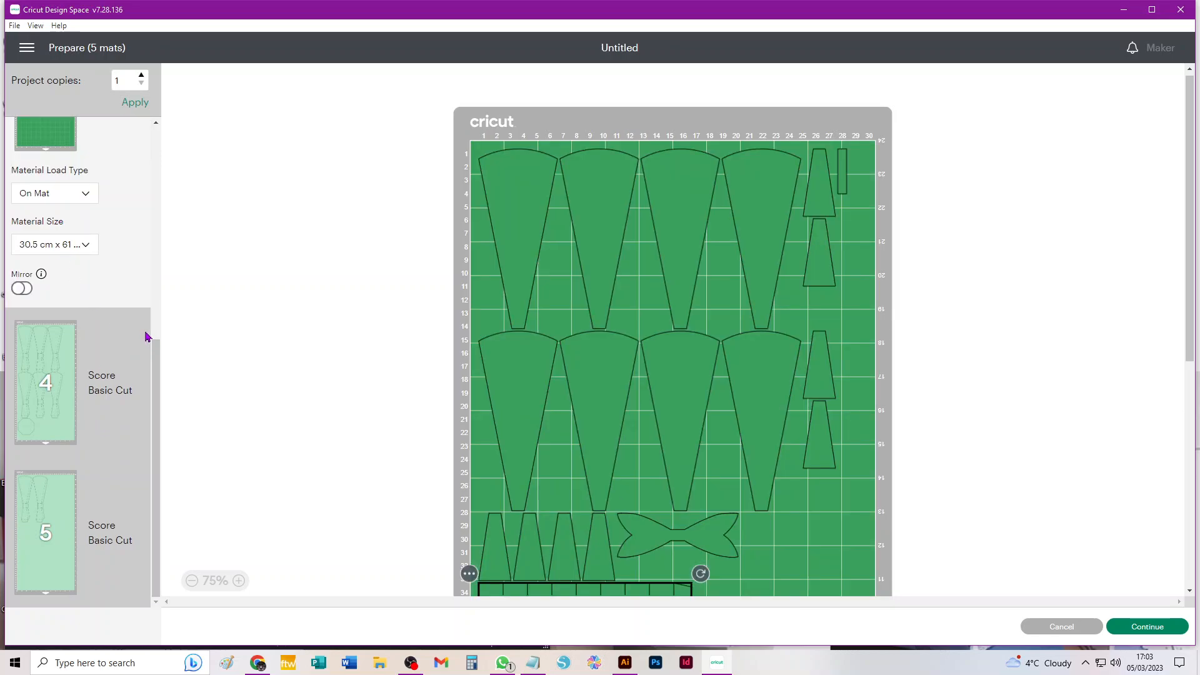
{"action": "scroll", "coordinate": [497, 379], "scroll_direction": "down", "scroll_amount": 3}
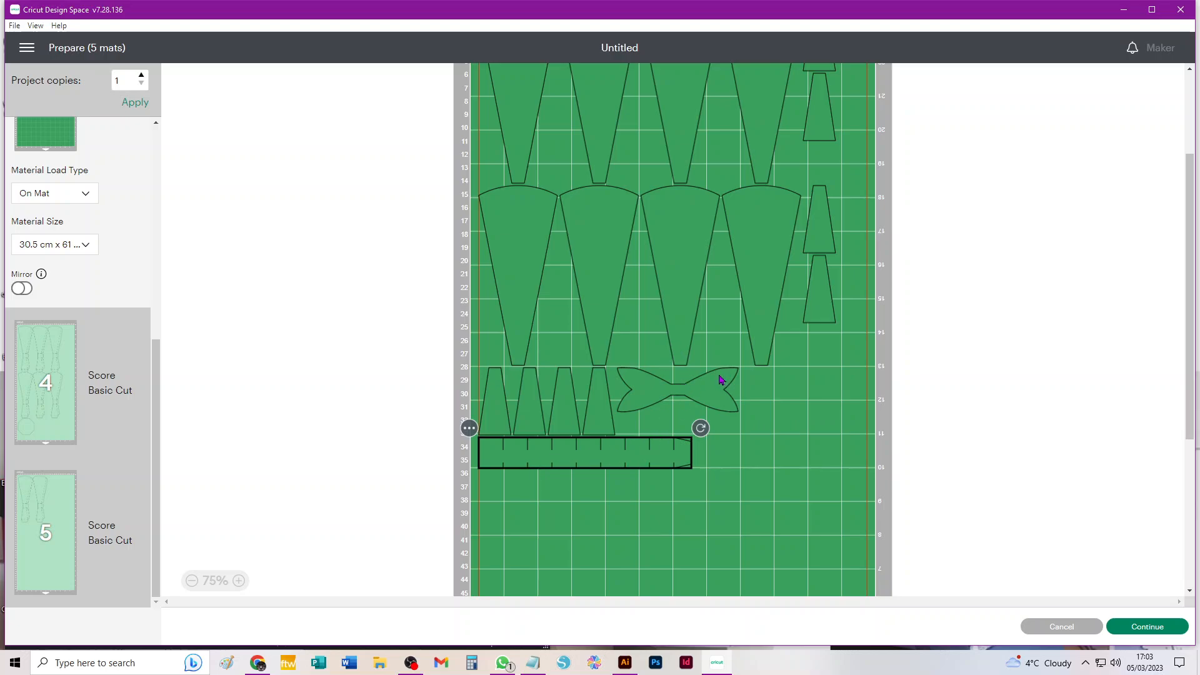
- Set the material size of dark green mat 3 to 29.7 cm x 42.0 cm (A3) and check the fit
{"action": "left_click", "coordinate": [81, 245]}
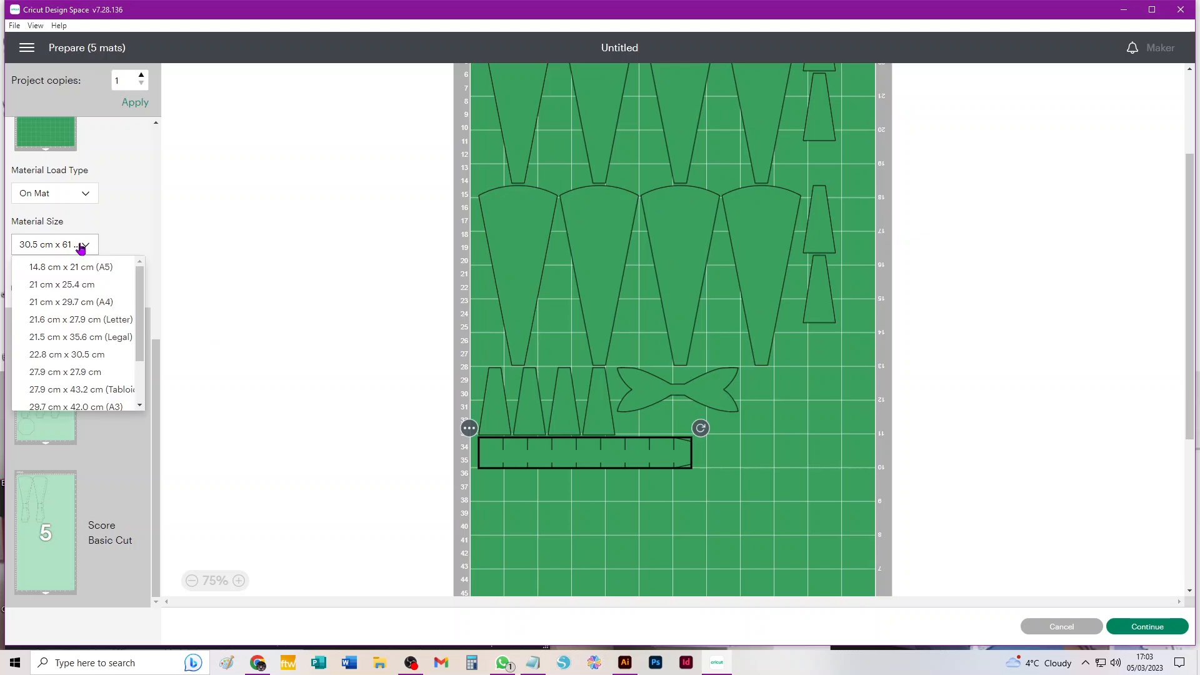
{"action": "left_click", "coordinate": [69, 408]}
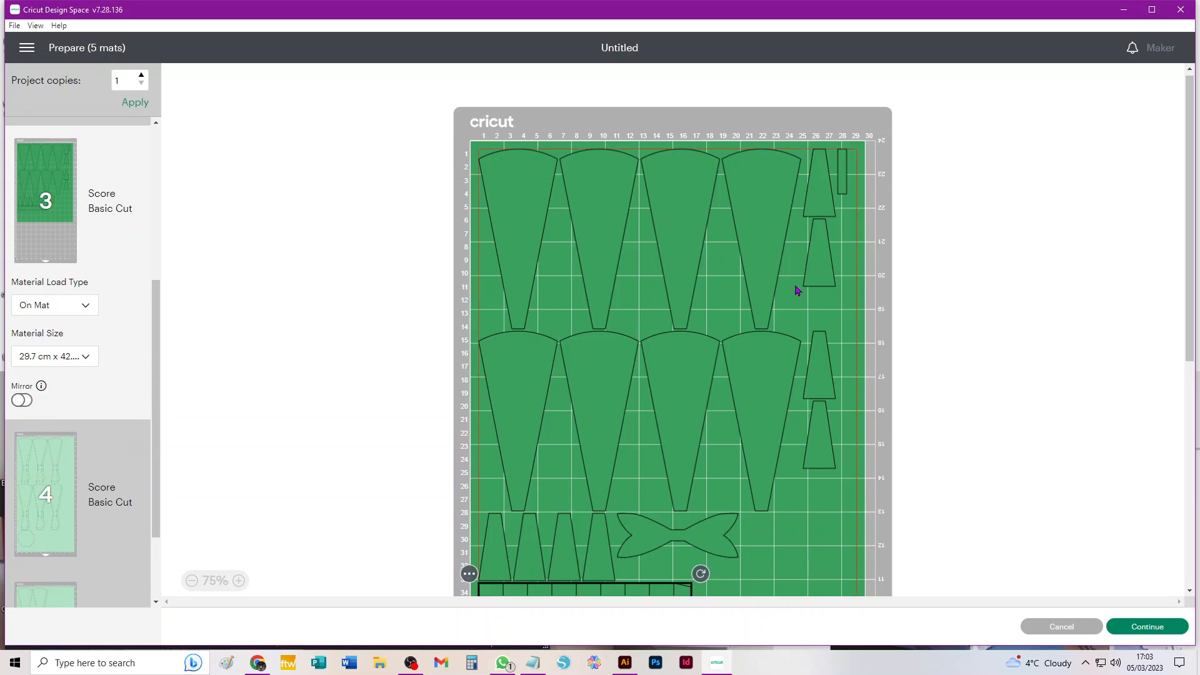
{"action": "scroll", "coordinate": [704, 389], "scroll_direction": "down", "scroll_amount": 2}
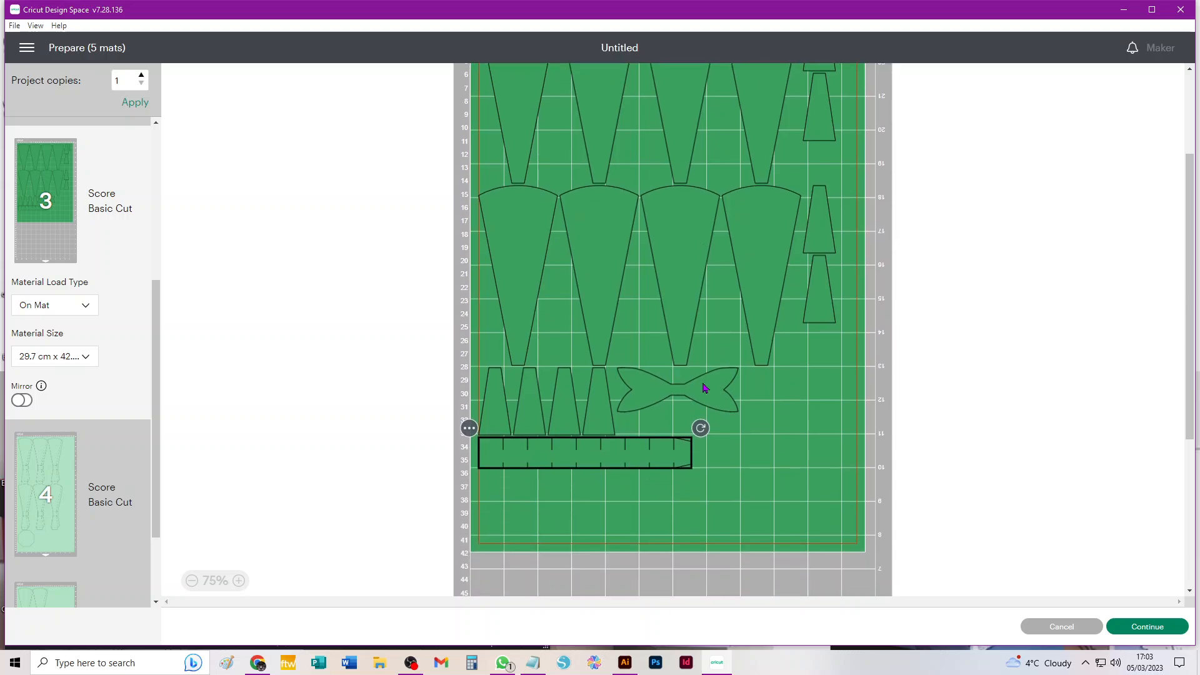
- Set the material size of pale green mat 4 to 29.7 cm x 42.0 cm (A3), check its layout and return to the canvas
{"action": "scroll", "coordinate": [122, 451], "scroll_direction": "down", "scroll_amount": 2}
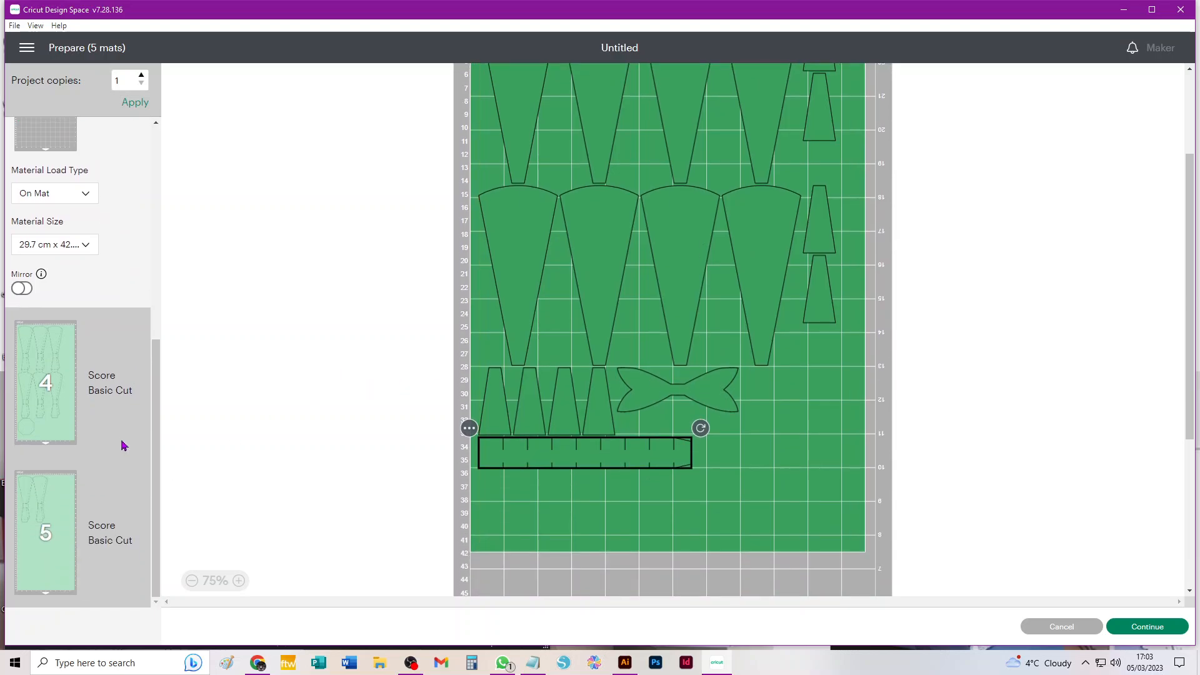
{"action": "left_click", "coordinate": [74, 378]}
{"action": "left_click", "coordinate": [83, 401]}
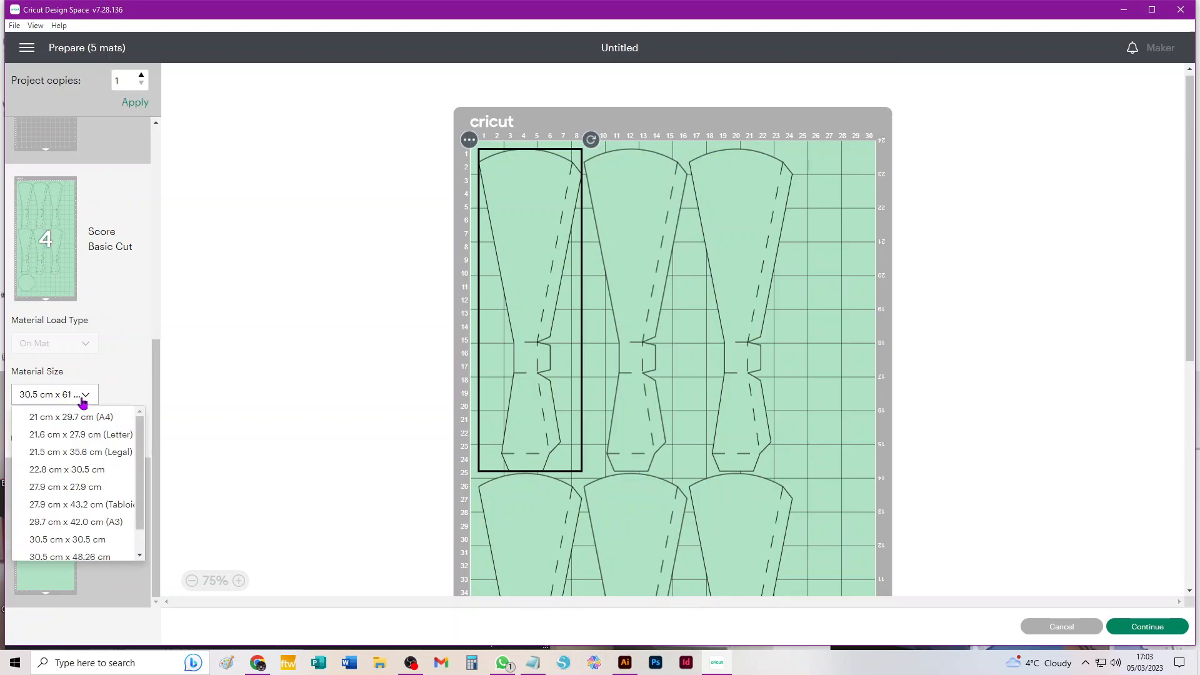
{"action": "left_click", "coordinate": [112, 540]}
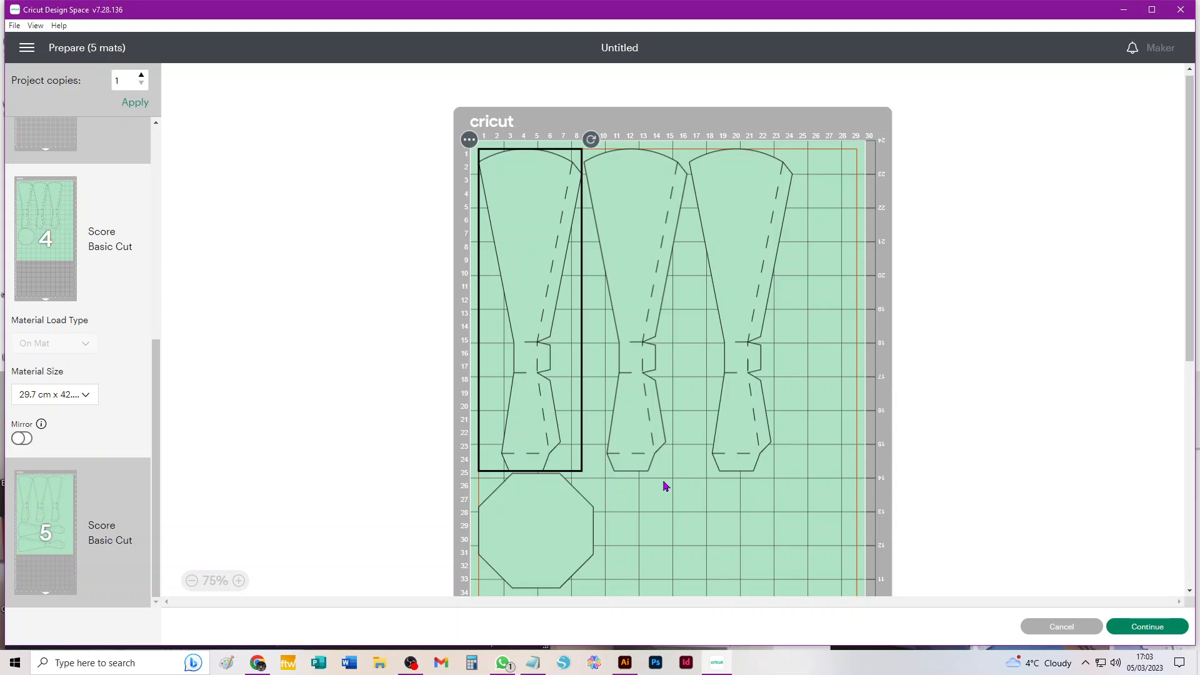
{"action": "left_click", "coordinate": [1056, 629]}
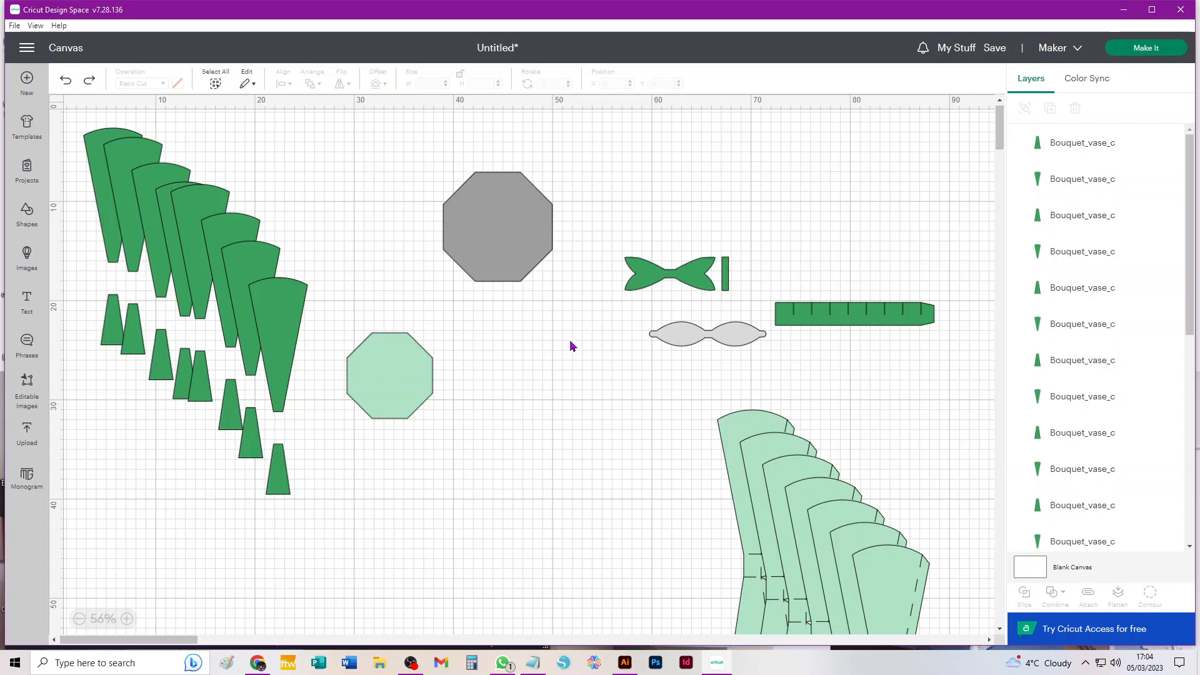
- Clear all vase pieces from the canvas and add the uploaded daisy and leaves design, placed at about X 19, Y 10 cm
{"action": "key", "text": "ctrl+a"}
{"action": "key", "text": "Delete"}
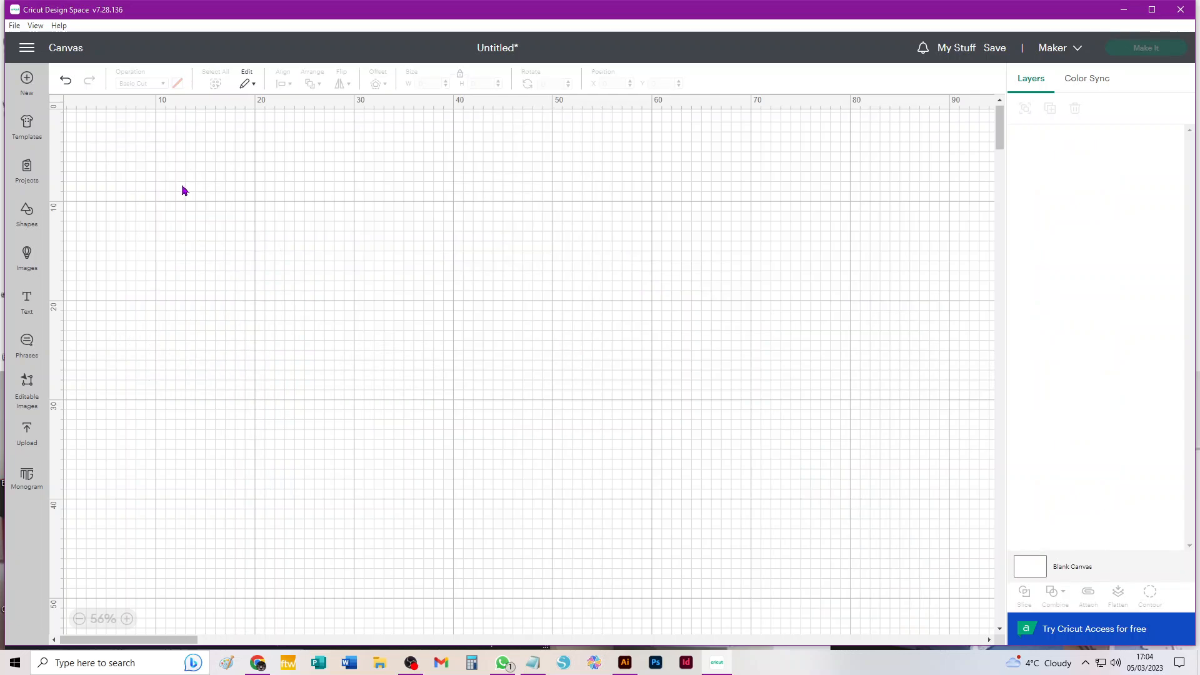
{"action": "left_click", "coordinate": [29, 434]}
{"action": "left_click", "coordinate": [159, 403]}
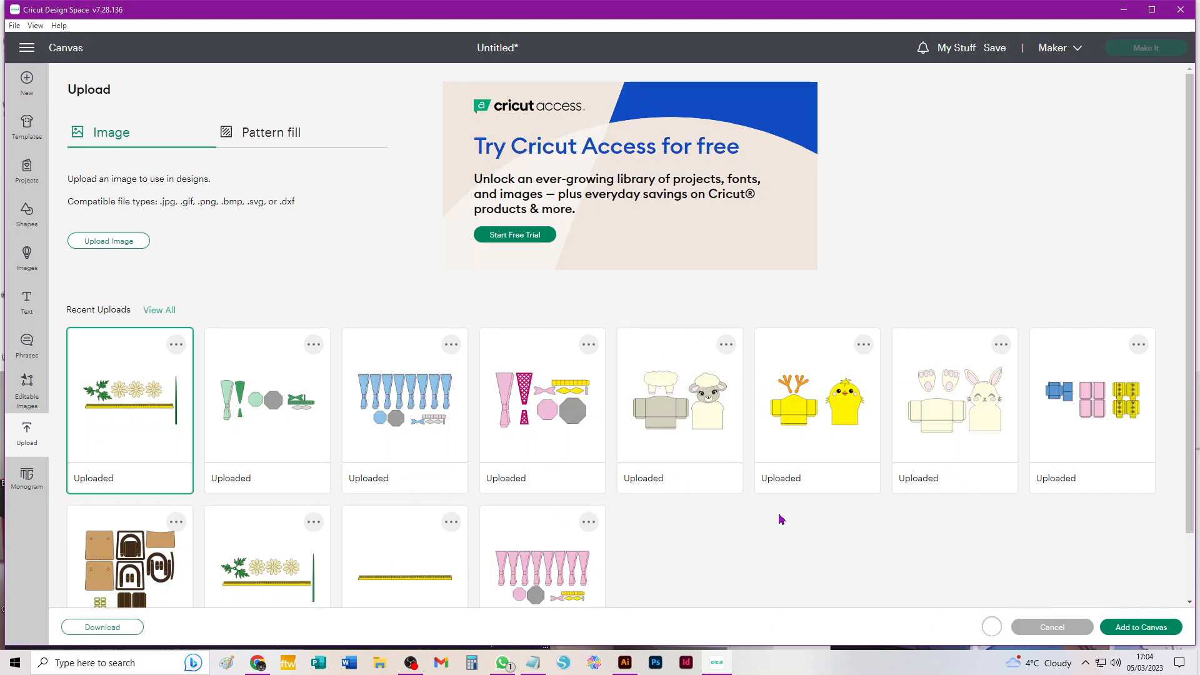
{"action": "left_click", "coordinate": [1113, 628]}
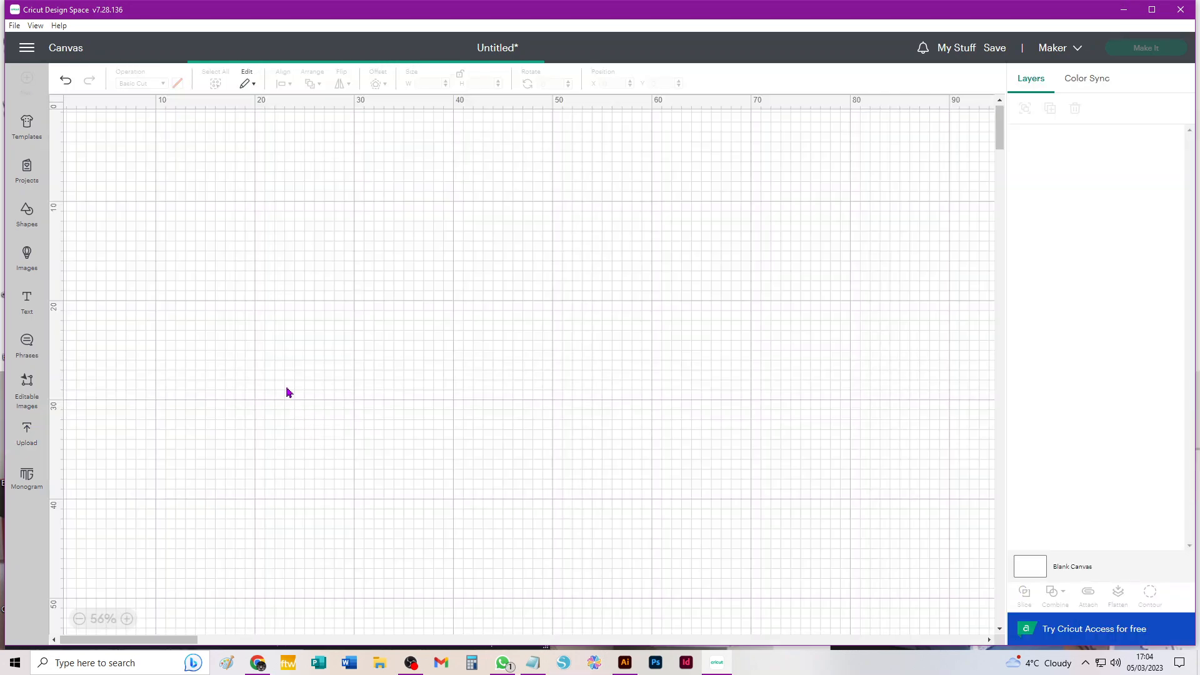
{"action": "left_click_drag", "start_coordinate": [308, 223], "coordinate": [472, 303]}
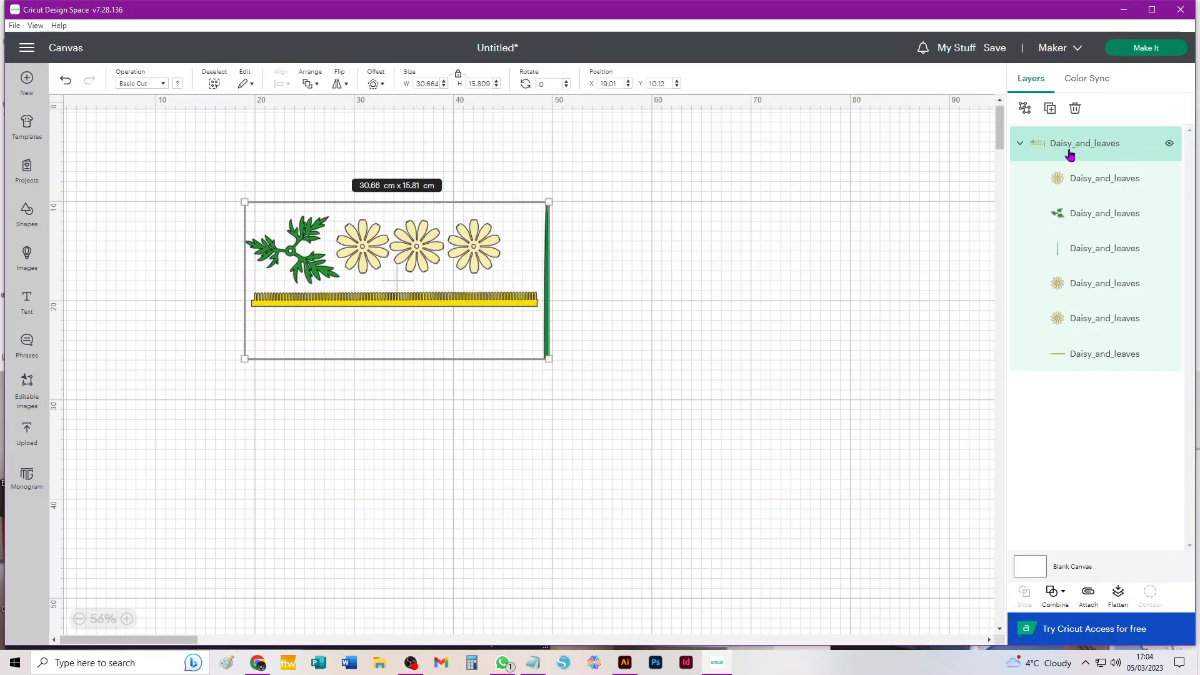
- Ungroup the daisy and leaves design and move the green stem away from the other pieces to about X 63, Y 7 cm
{"action": "left_click", "coordinate": [1026, 109]}
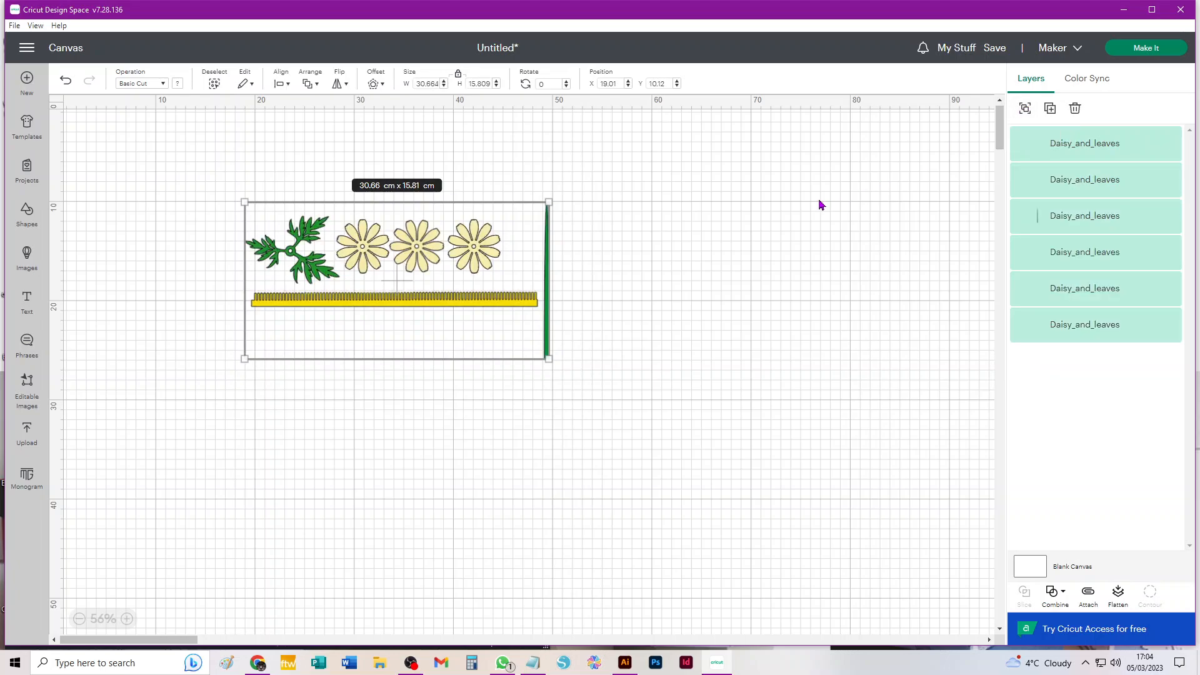
{"action": "left_click", "coordinate": [719, 250]}
{"action": "left_click_drag", "start_coordinate": [548, 317], "coordinate": [653, 309]}
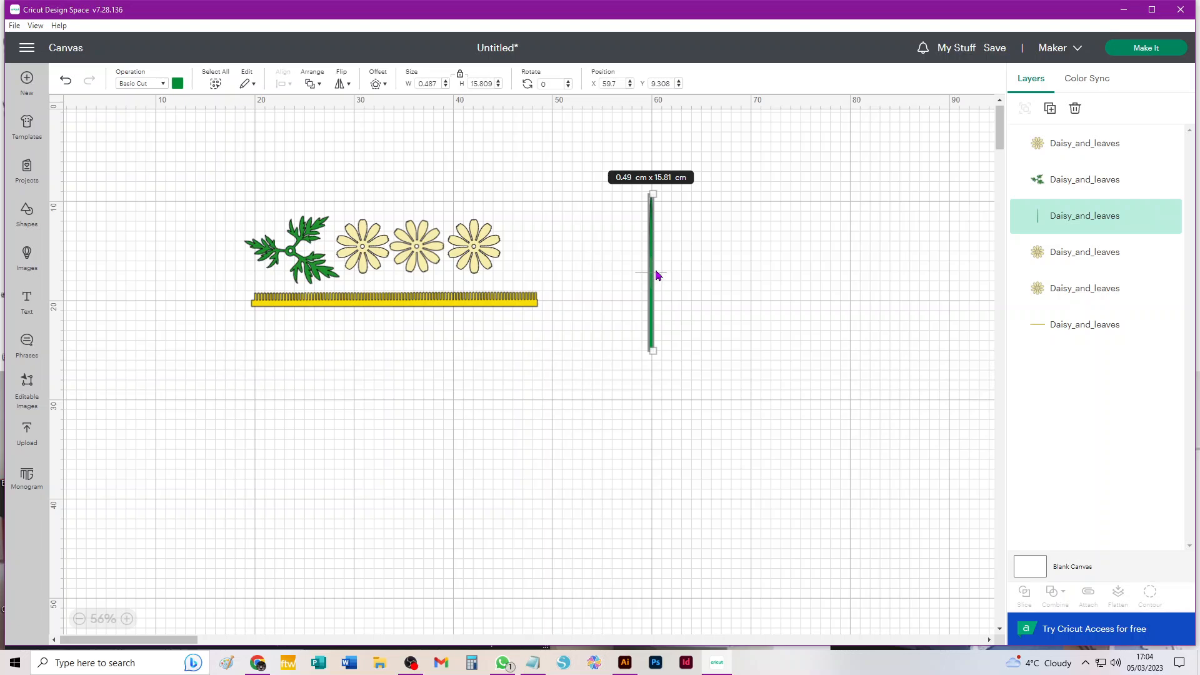
{"action": "left_click", "coordinate": [703, 249]}
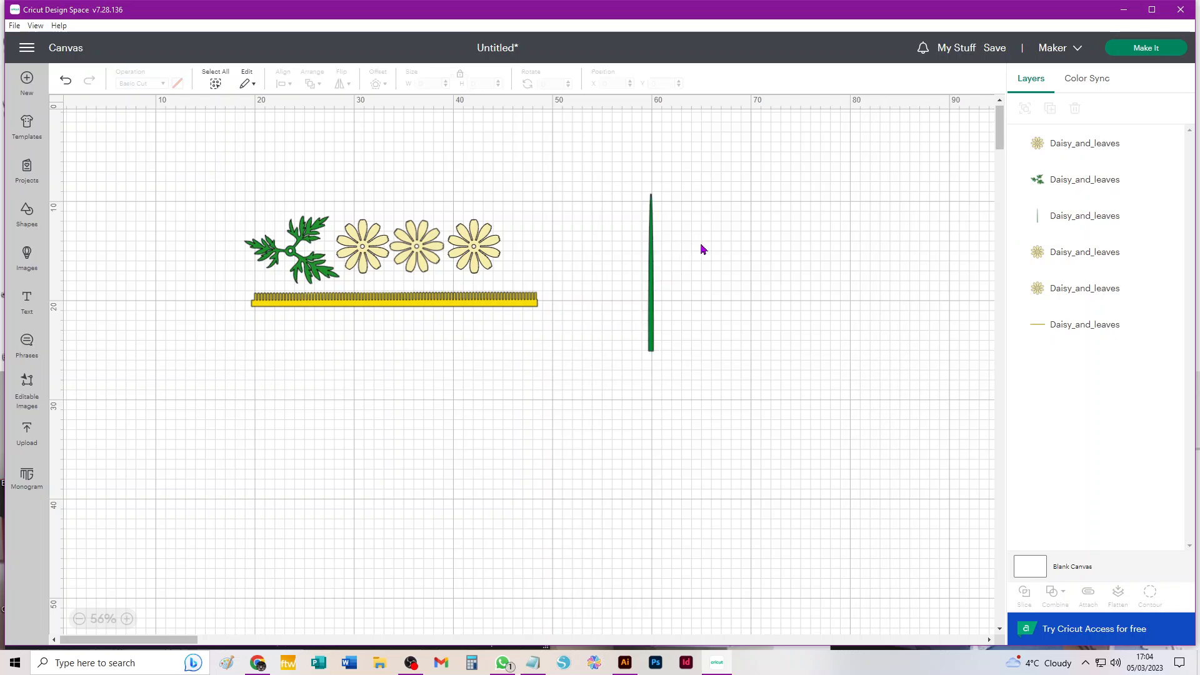
{"action": "left_click_drag", "start_coordinate": [655, 318], "coordinate": [673, 287]}
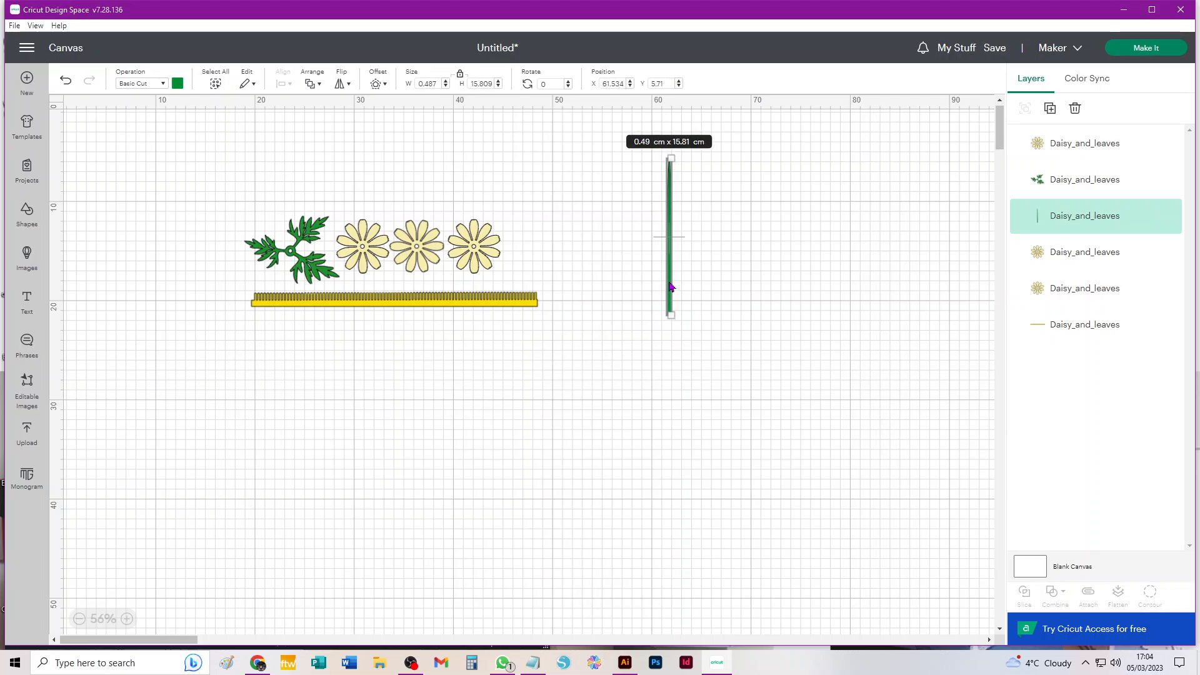
{"action": "left_click", "coordinate": [707, 234]}
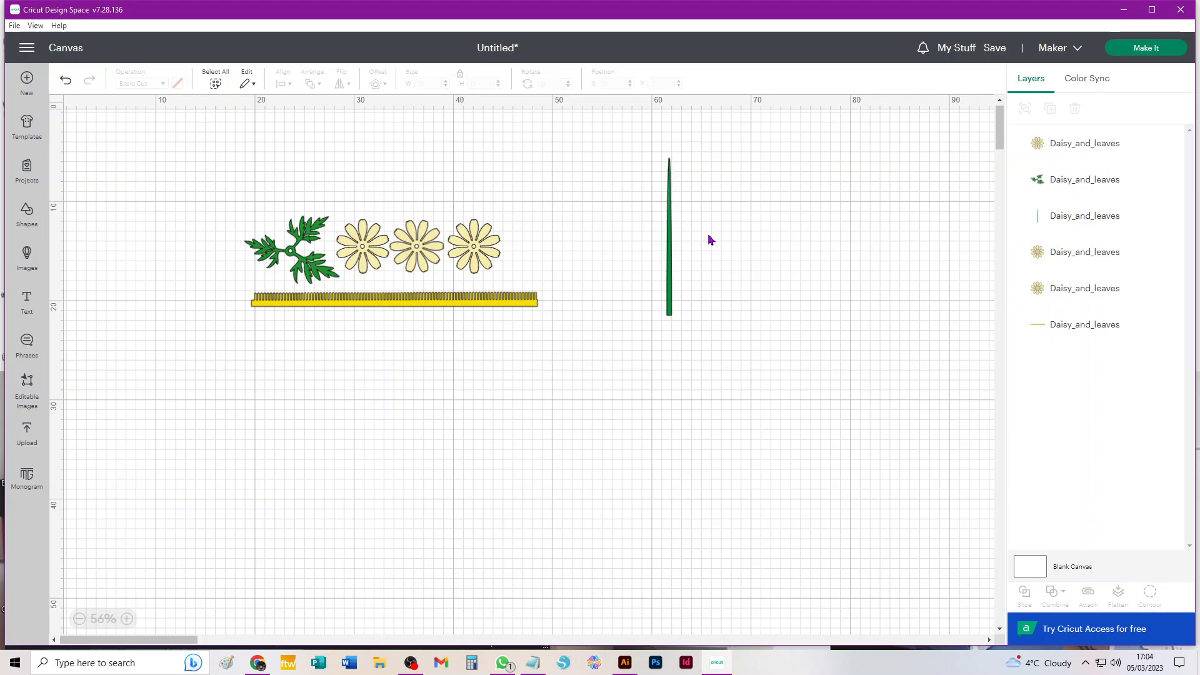
{"action": "left_click_drag", "start_coordinate": [671, 273], "coordinate": [689, 283]}
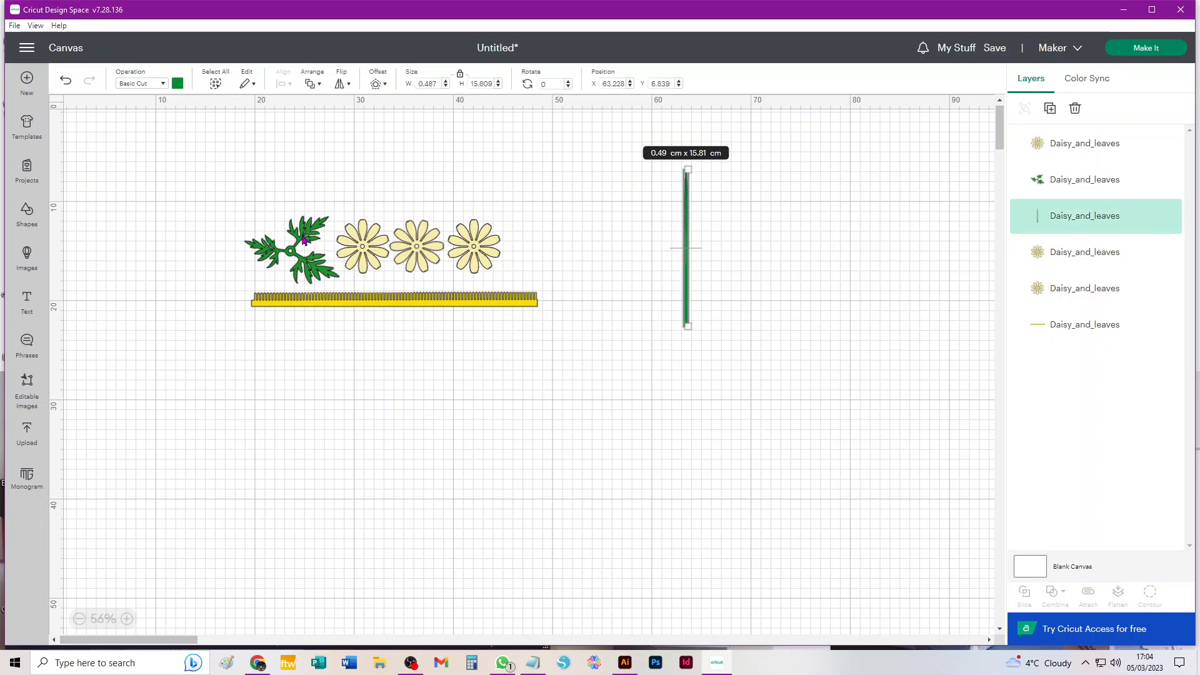
- Shift the leaf spray, three daisies and yellow fringed strip up and slightly left, placing the strip at about X 17, Y 17 cm
{"action": "left_click_drag", "start_coordinate": [288, 249], "coordinate": [241, 218]}
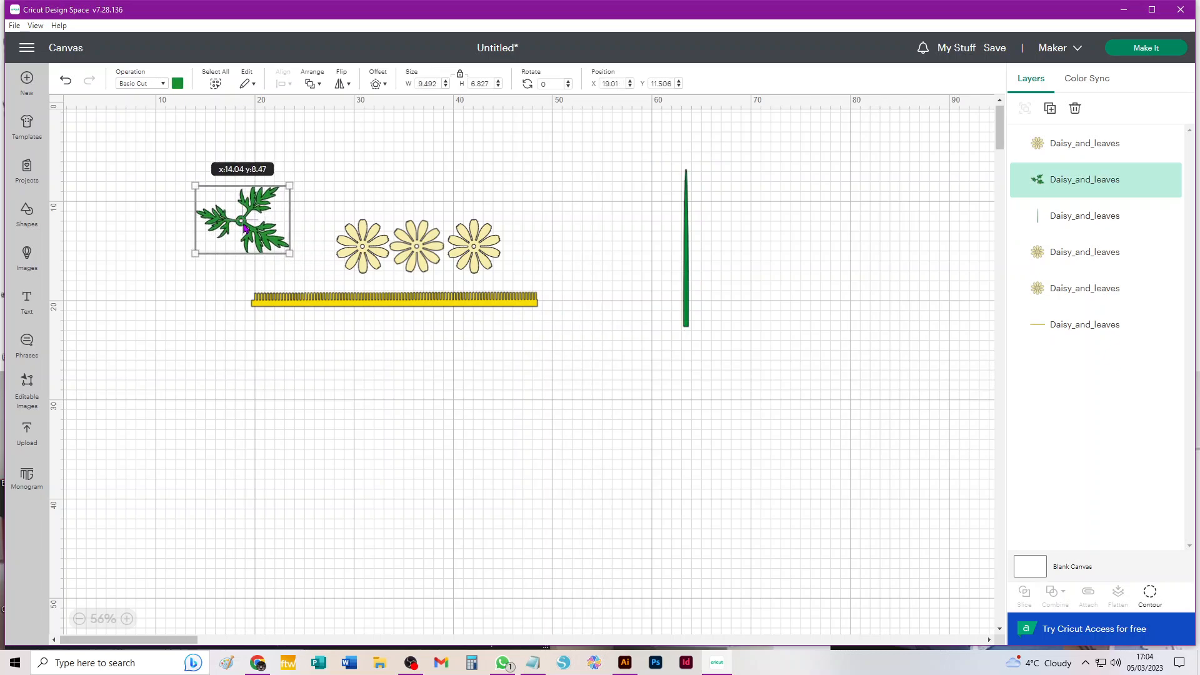
{"action": "left_click_drag", "start_coordinate": [353, 252], "coordinate": [344, 236]}
{"action": "left_click_drag", "start_coordinate": [415, 256], "coordinate": [468, 233]}
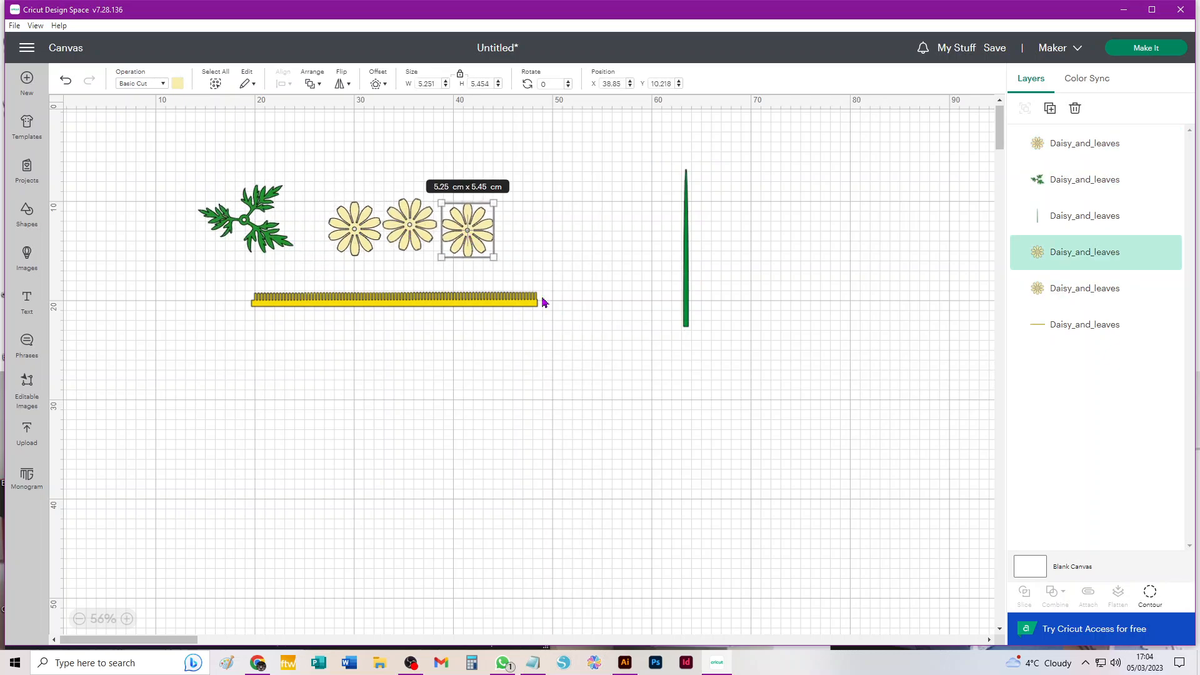
{"action": "left_click_drag", "start_coordinate": [507, 309], "coordinate": [483, 281]}
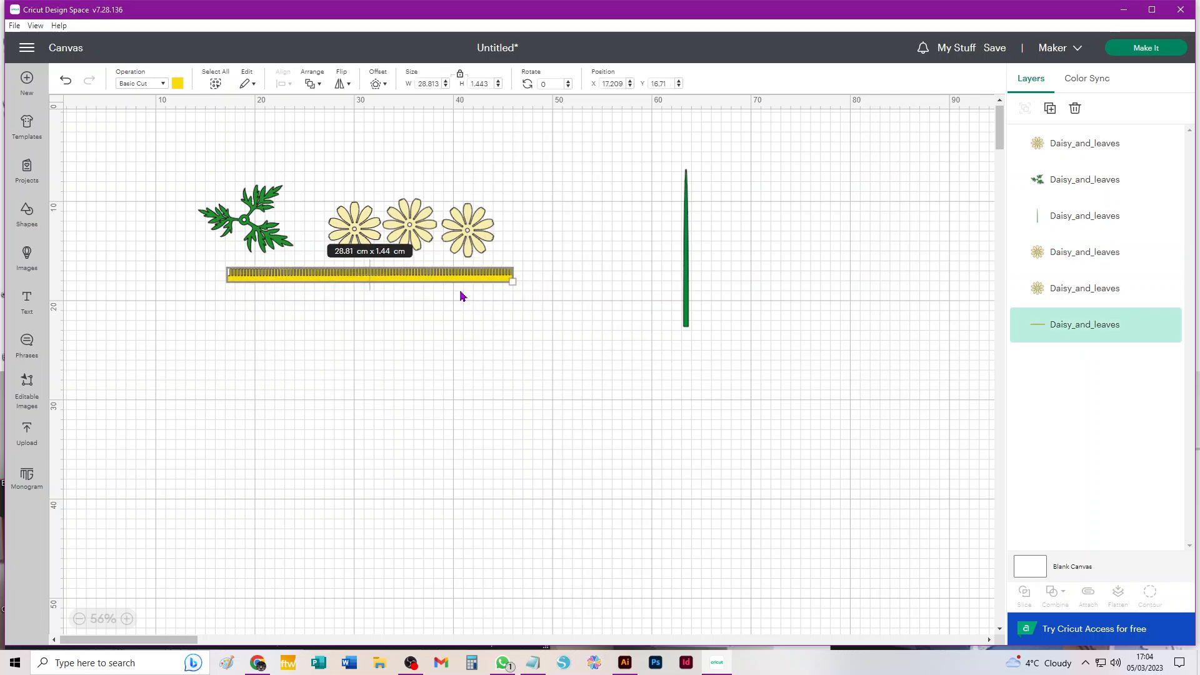
{"action": "left_click", "coordinate": [552, 319]}
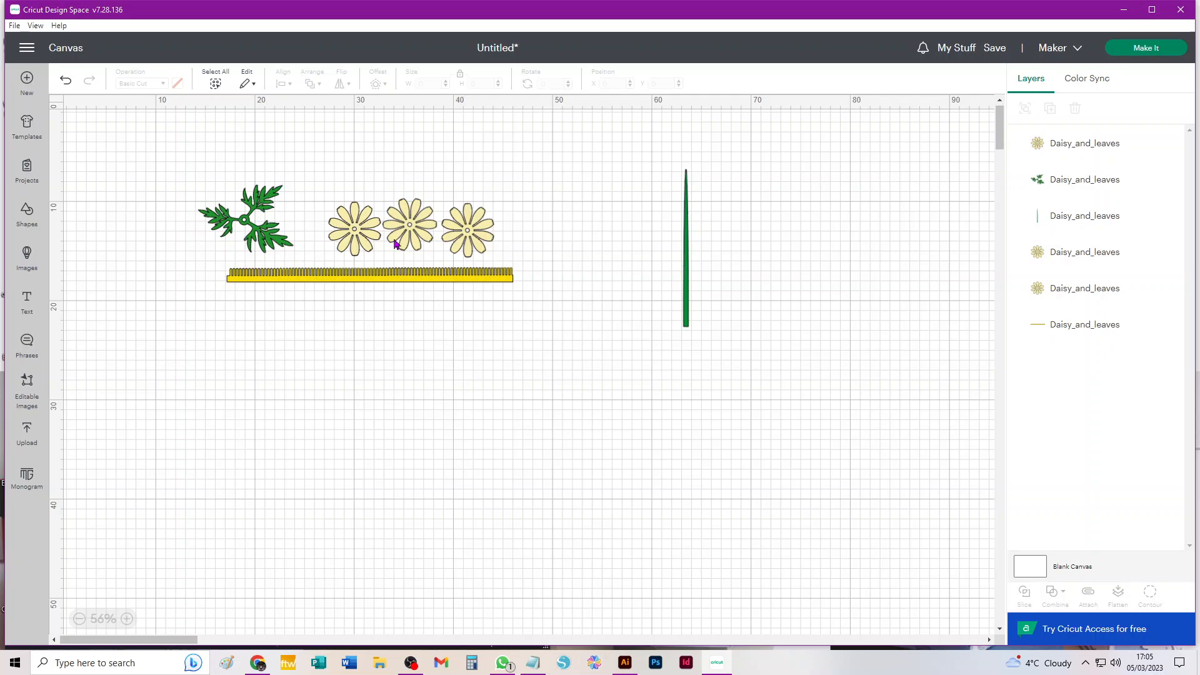
{"action": "left_click", "coordinate": [436, 284]}
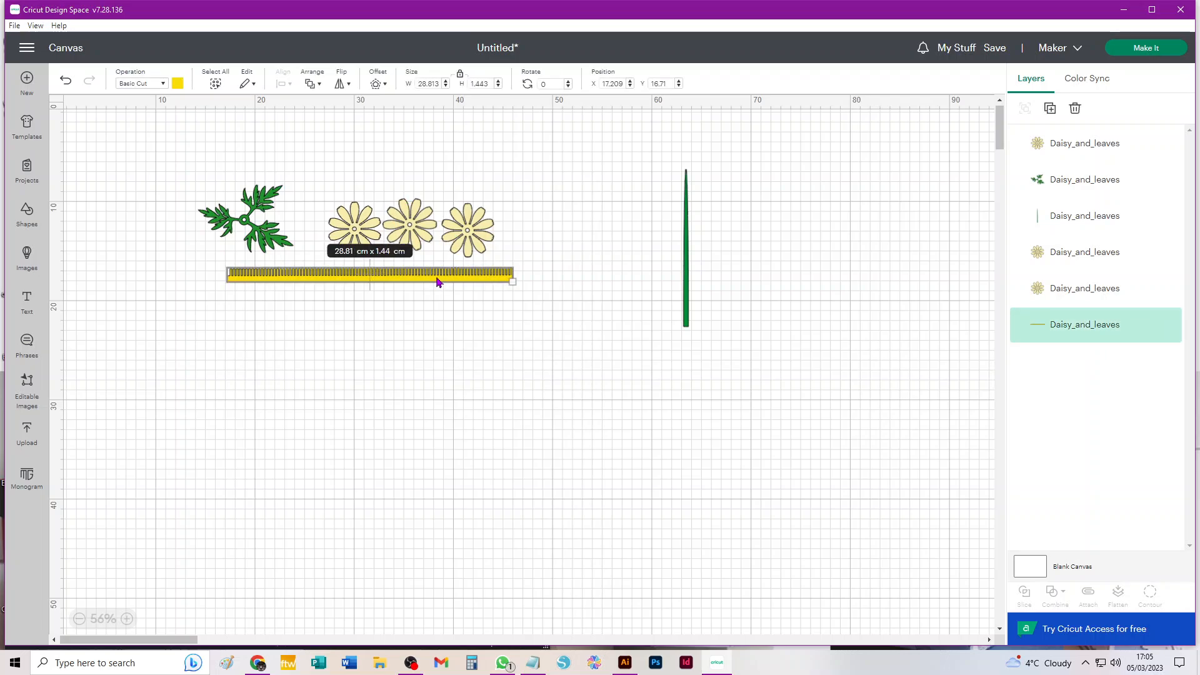
- Prepare the cutting mats with 12 project copies and set the daisy mat 1 material size to 21 cm x 29.7 cm
{"action": "left_click", "coordinate": [1148, 50]}
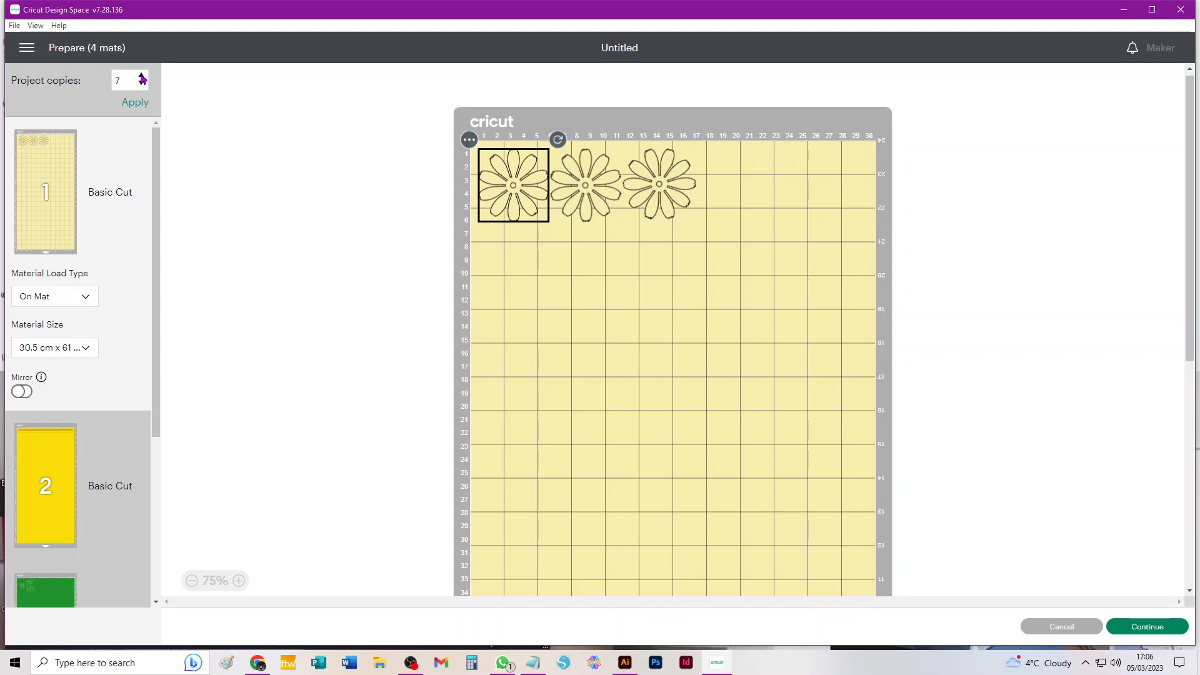
{"action": "left_click", "coordinate": [135, 107]}
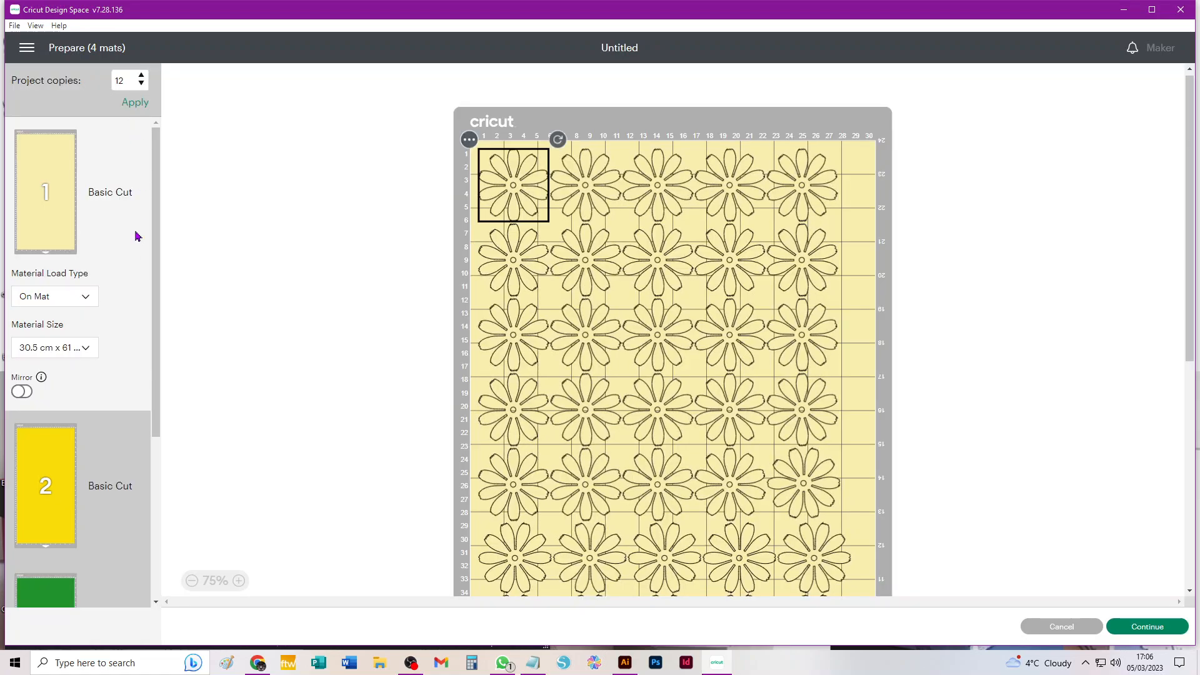
{"action": "left_click", "coordinate": [84, 349]}
{"action": "left_click", "coordinate": [78, 441]}
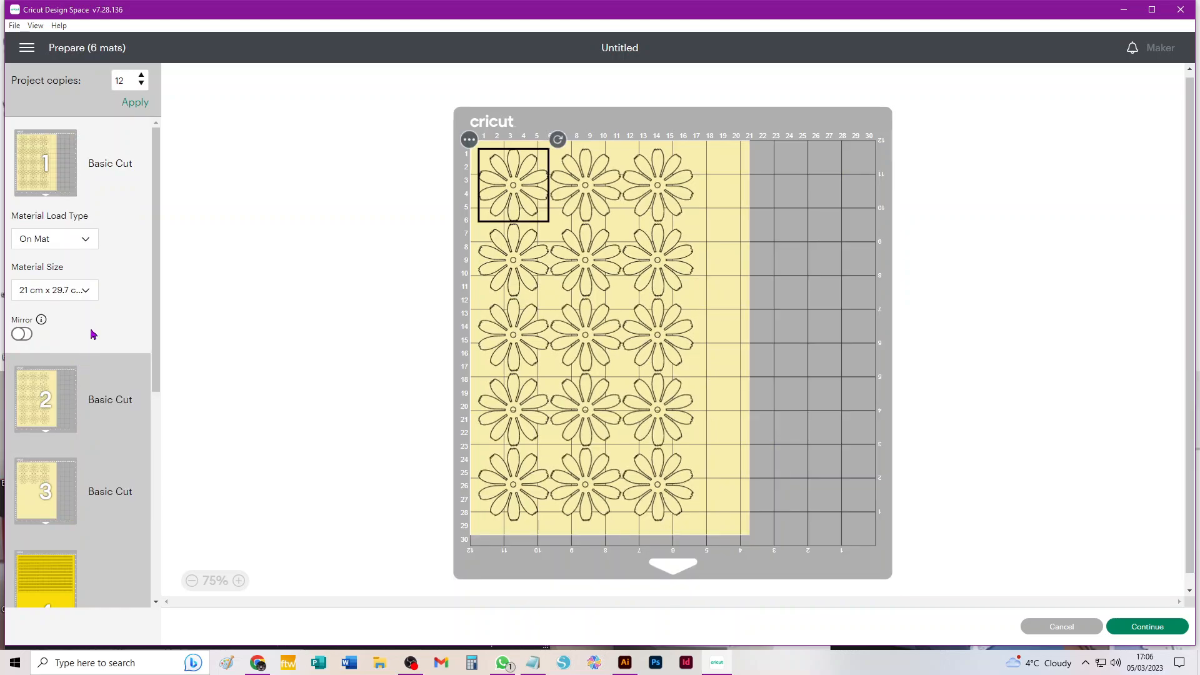
- Set the material size of yellow mat 4 with the fringed strips to 30.5 cm x 30.5 cm
{"action": "scroll", "coordinate": [107, 332], "scroll_direction": "down", "scroll_amount": 5}
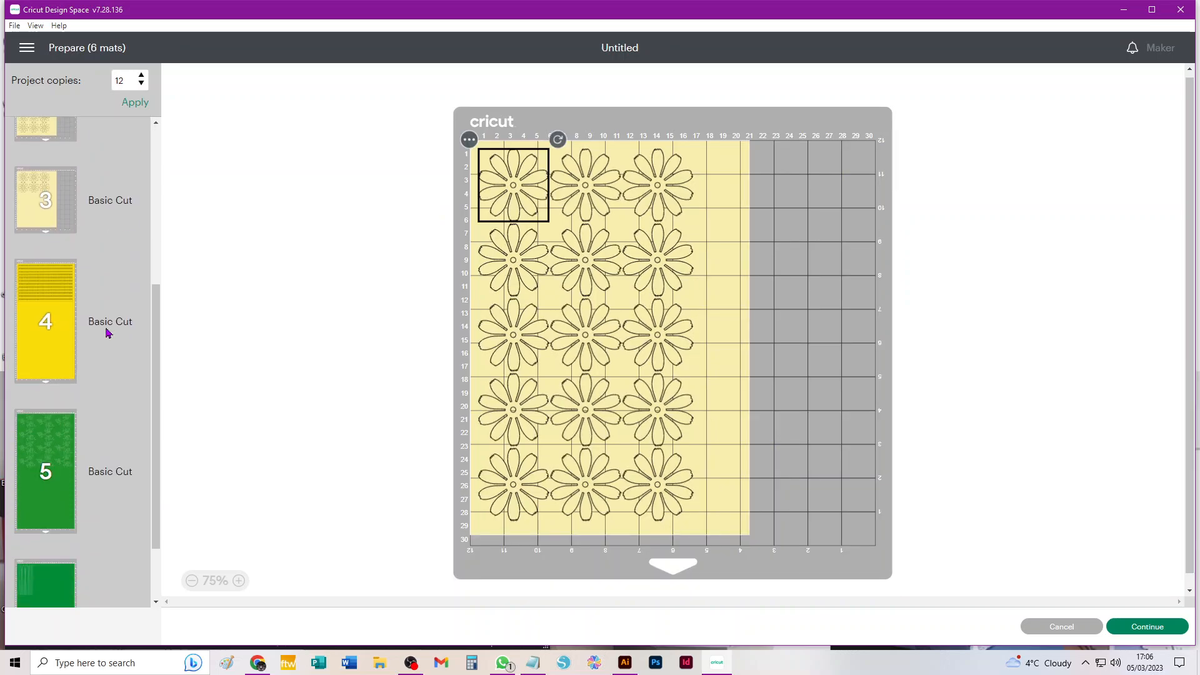
{"action": "left_click", "coordinate": [56, 303]}
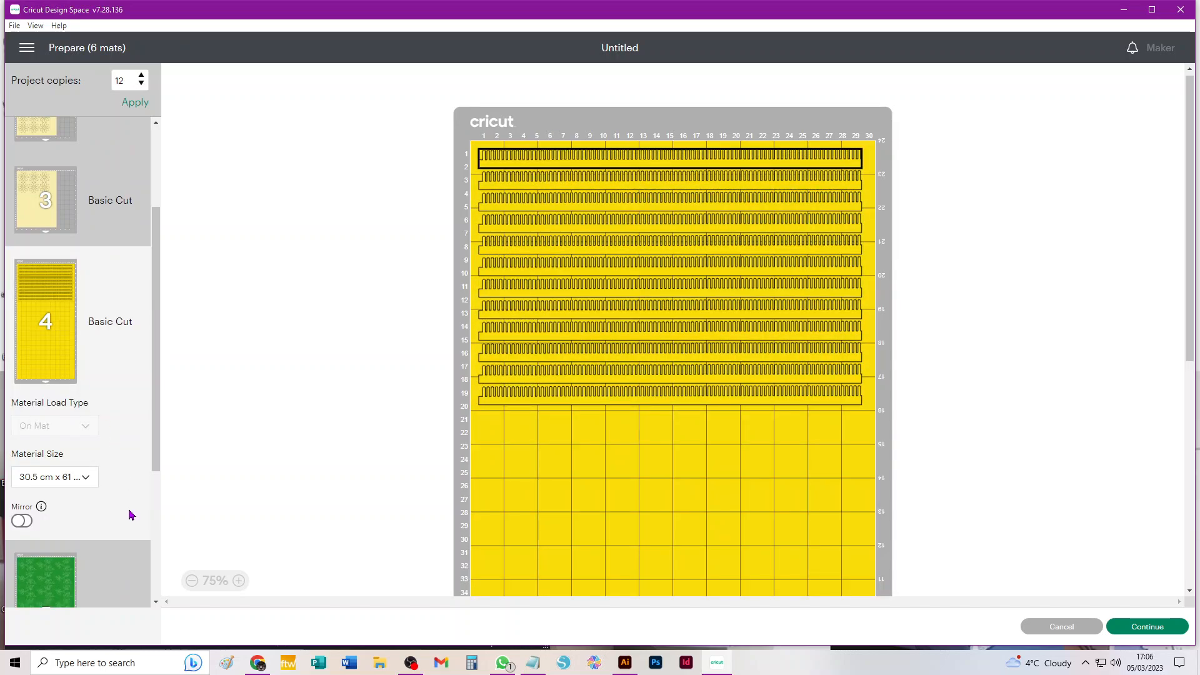
{"action": "left_click", "coordinate": [58, 477]}
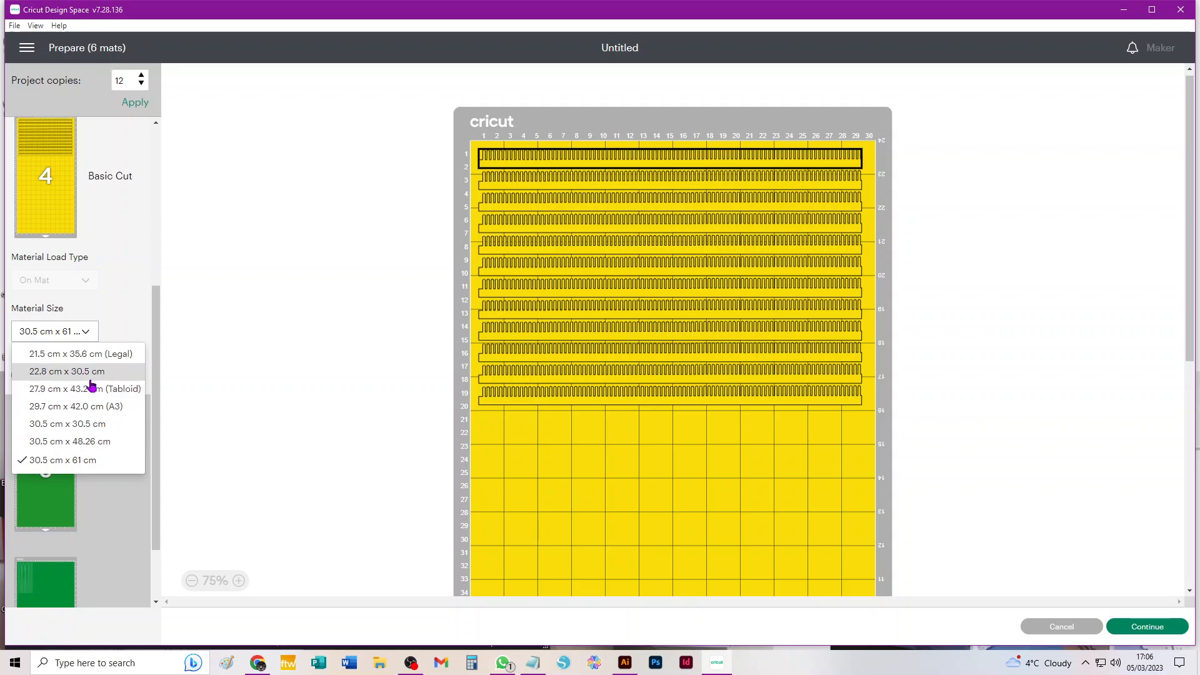
{"action": "scroll", "coordinate": [100, 398], "scroll_direction": "up", "scroll_amount": 4}
{"action": "scroll", "coordinate": [102, 399], "scroll_direction": "down", "scroll_amount": 2}
{"action": "scroll", "coordinate": [100, 398], "scroll_direction": "down", "scroll_amount": 2}
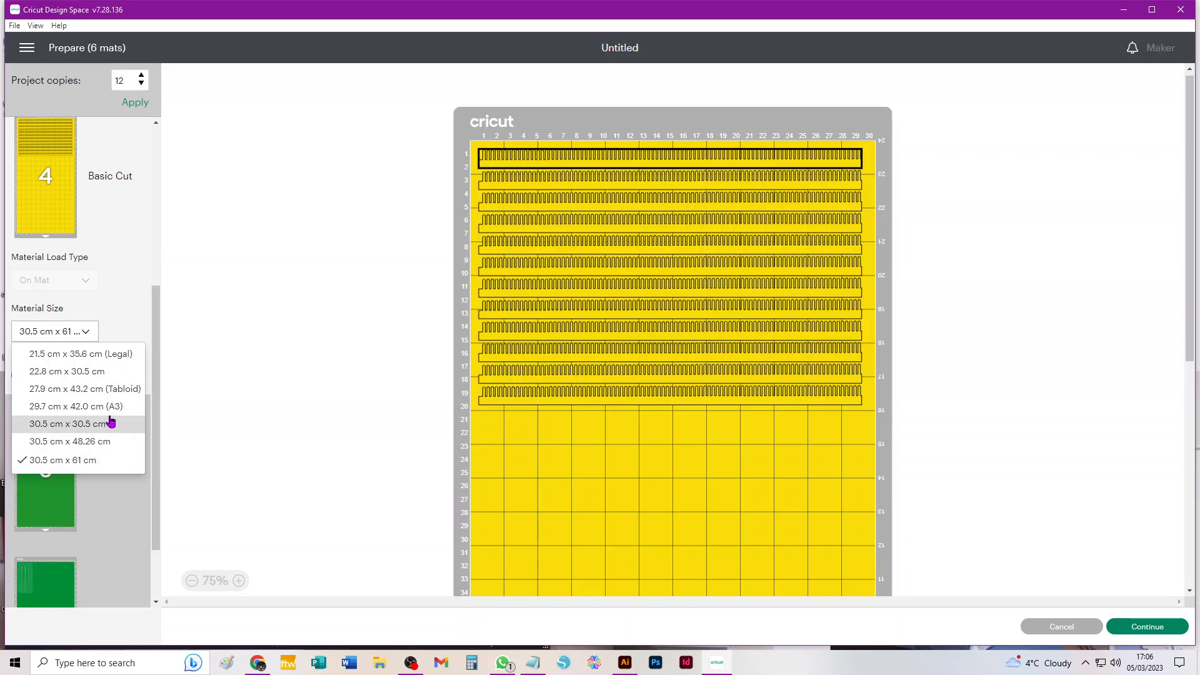
{"action": "left_click", "coordinate": [89, 424]}
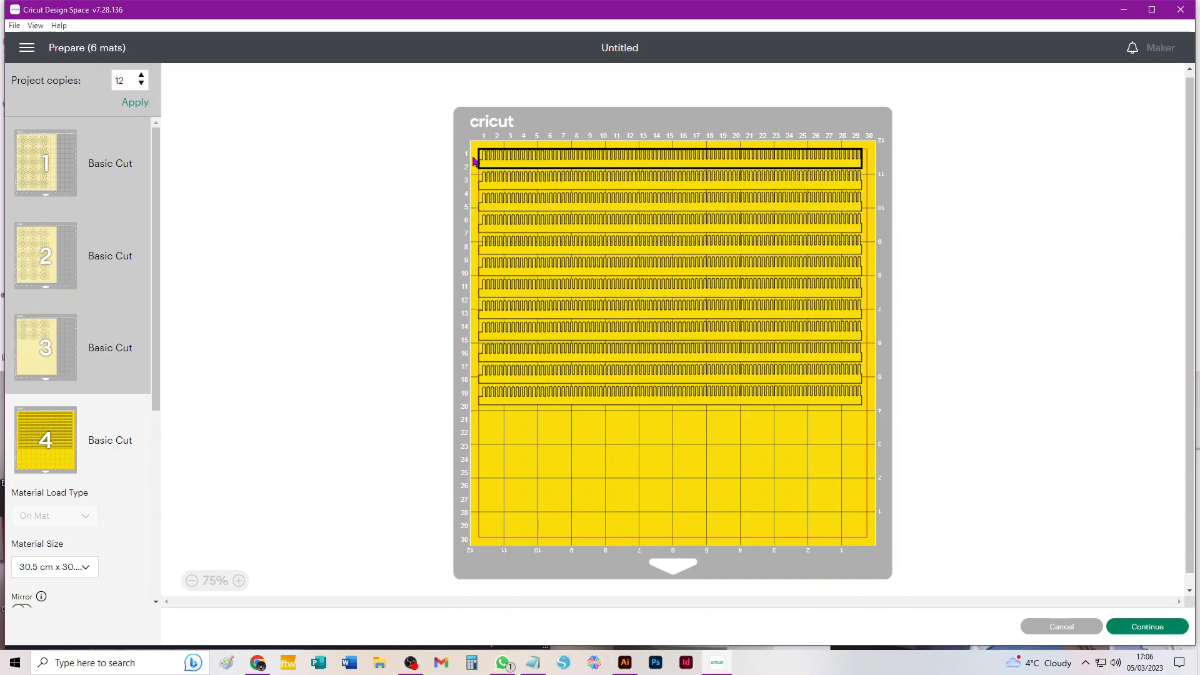
- Try nesting the leaf sprays closer together in the upper rows of green mat 5
{"action": "scroll", "coordinate": [77, 463], "scroll_direction": "down", "scroll_amount": 5}
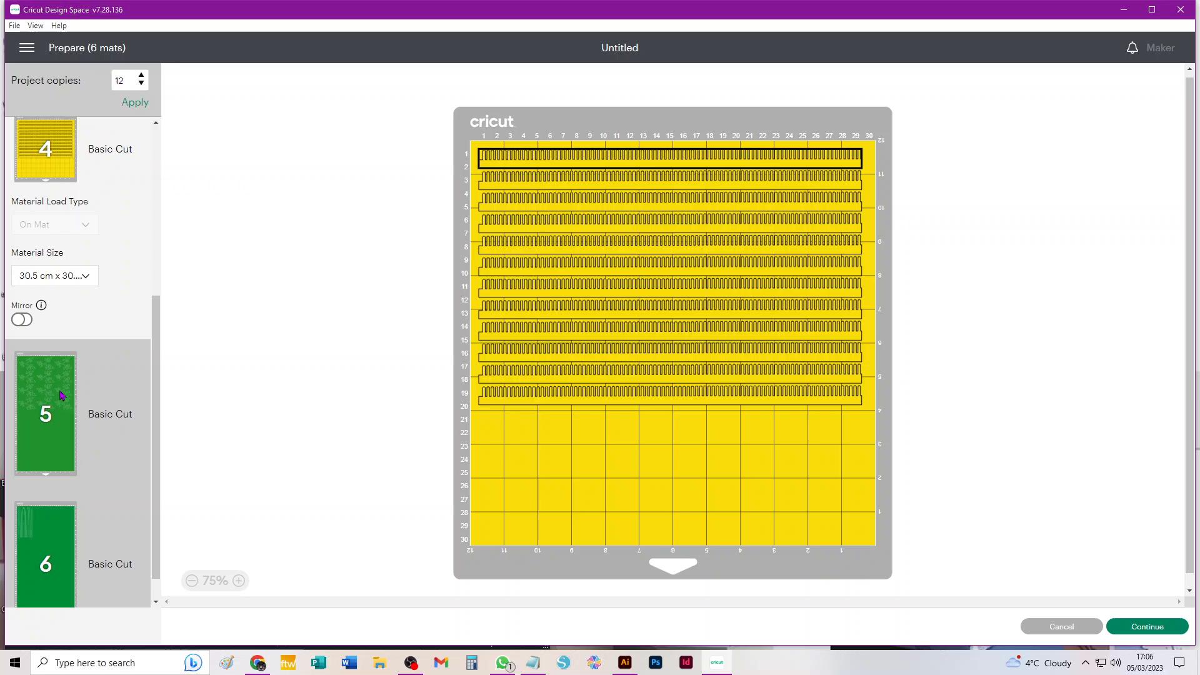
{"action": "left_click", "coordinate": [53, 381]}
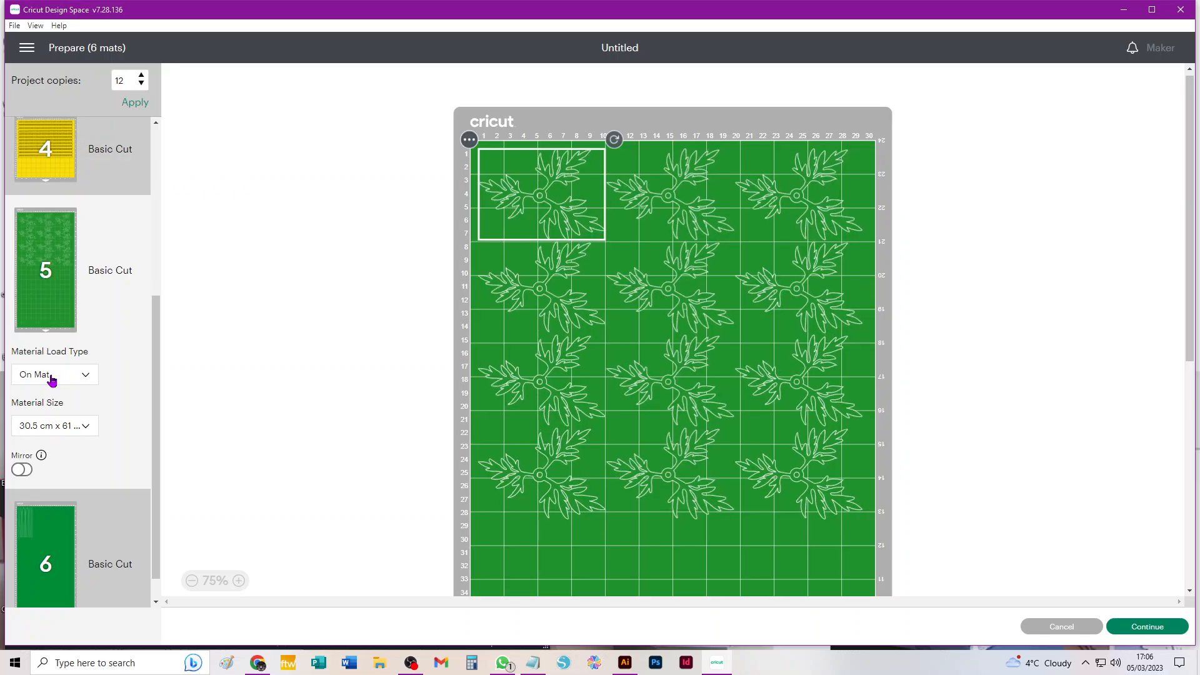
{"action": "left_click", "coordinate": [633, 198]}
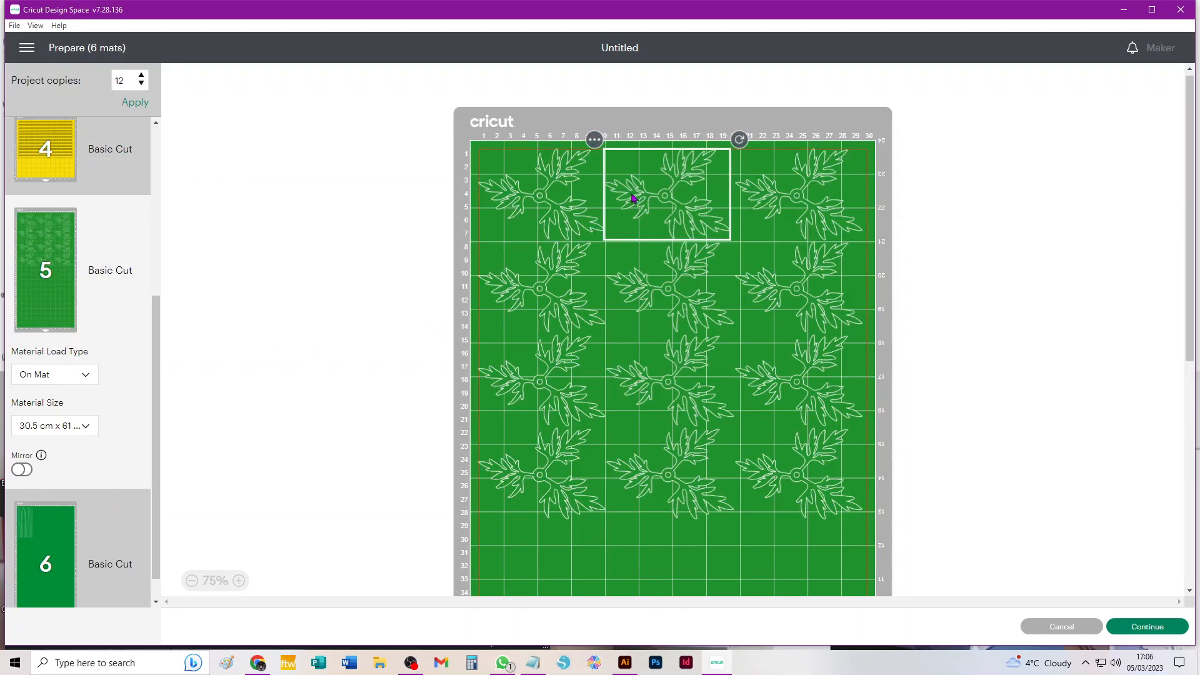
{"action": "left_click_drag", "start_coordinate": [632, 198], "coordinate": [827, 282]}
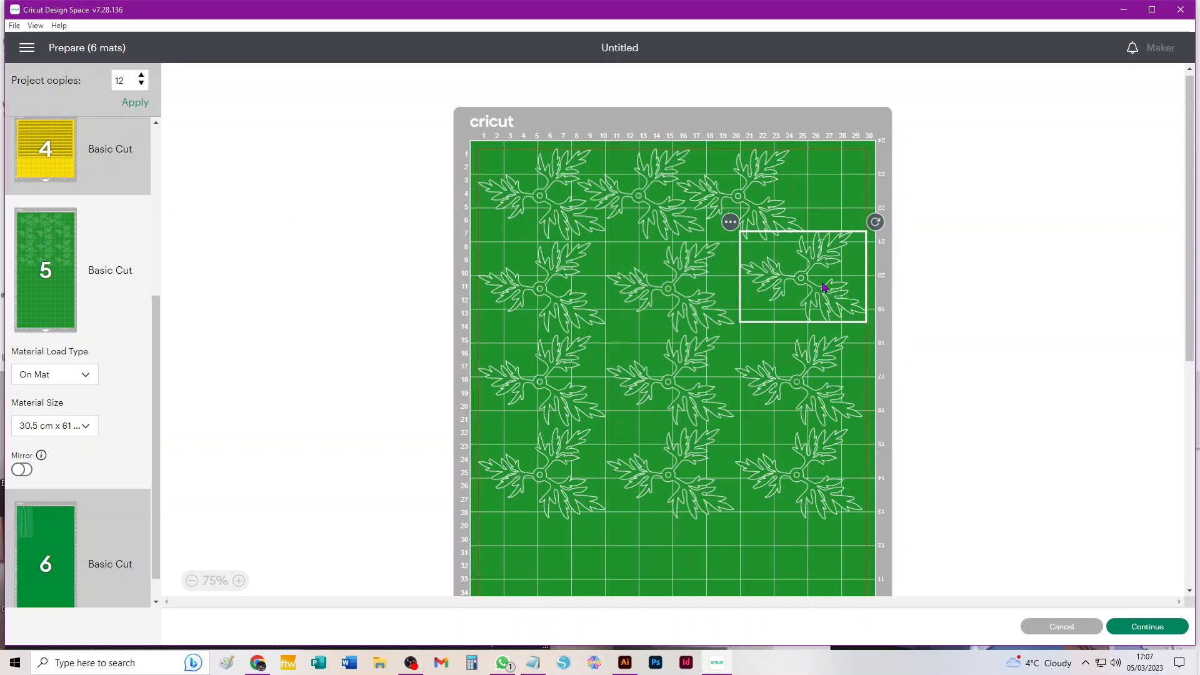
- Set the material size of green leaf mat 5 to 21 cm x 29.7 cm
{"action": "left_click", "coordinate": [69, 429]}
{"action": "left_click", "coordinate": [78, 519]}
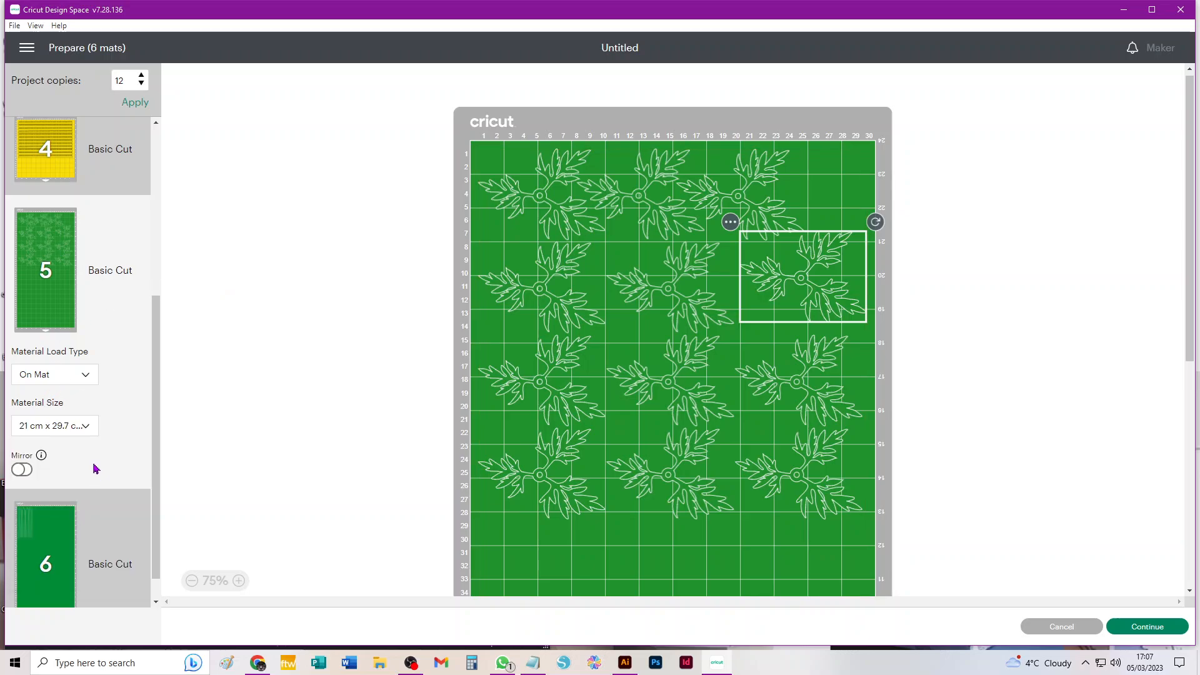
{"action": "scroll", "coordinate": [103, 473], "scroll_direction": "down", "scroll_amount": 1}
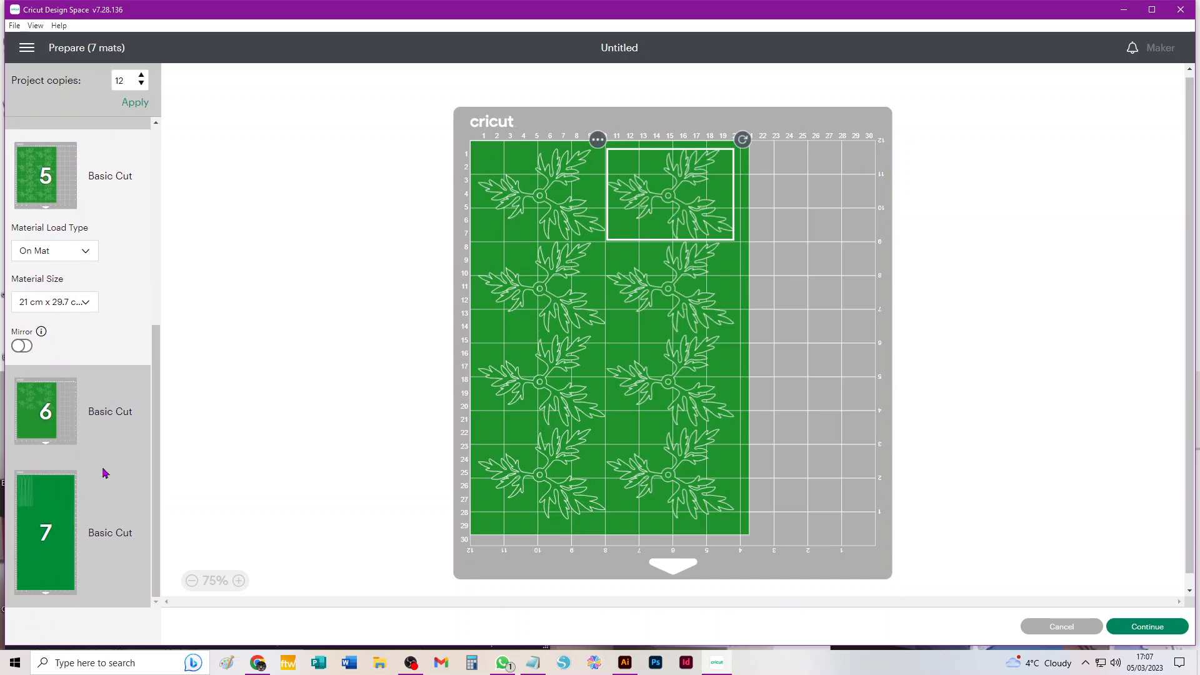
- Examine how the leaves and stems are laid out on green mats 6, 5 and 7, and return to the canvas
{"action": "left_click", "coordinate": [52, 425]}
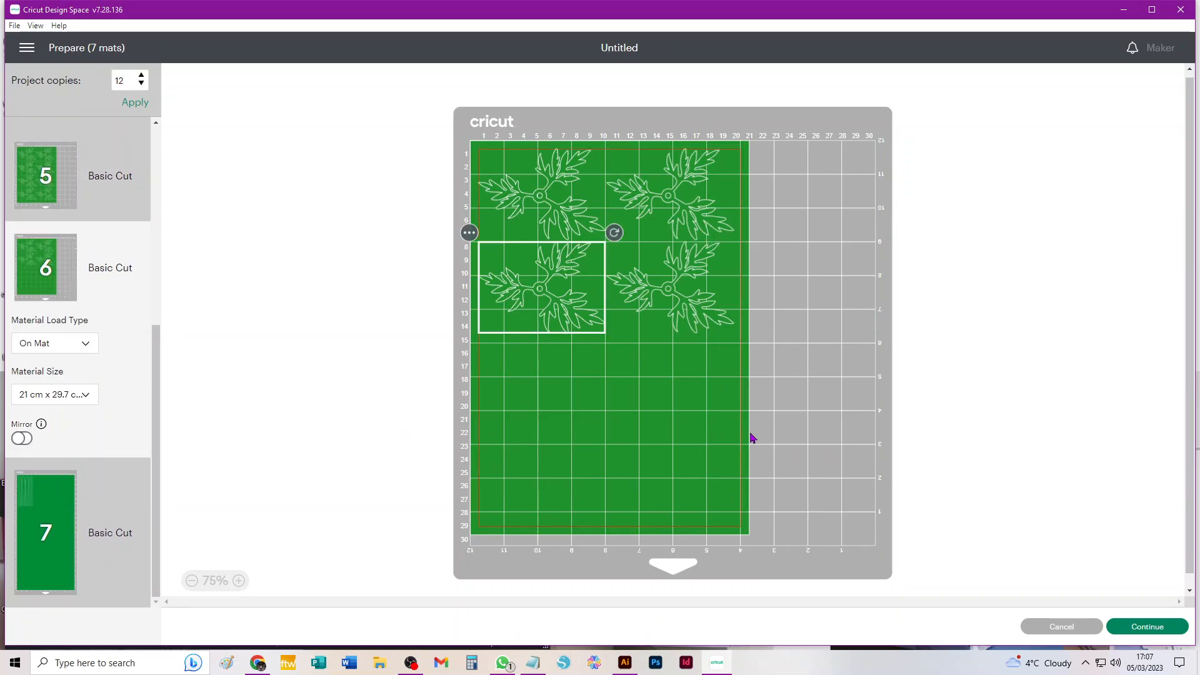
{"action": "left_click", "coordinate": [49, 173]}
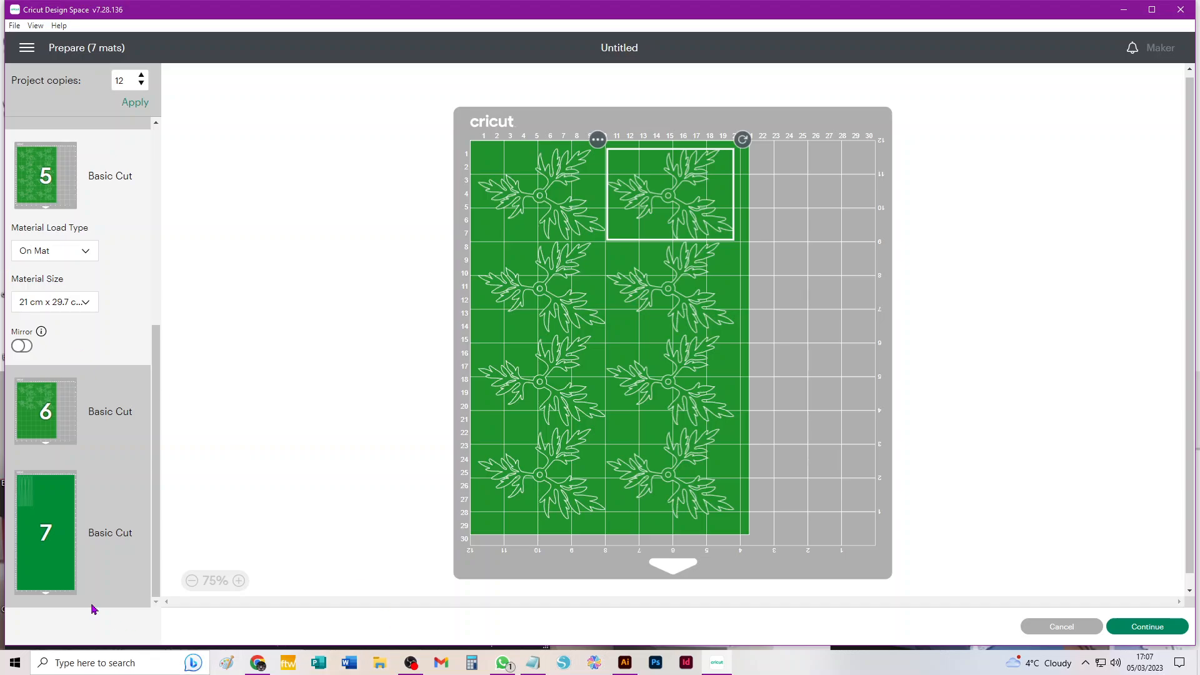
{"action": "left_click", "coordinate": [55, 492]}
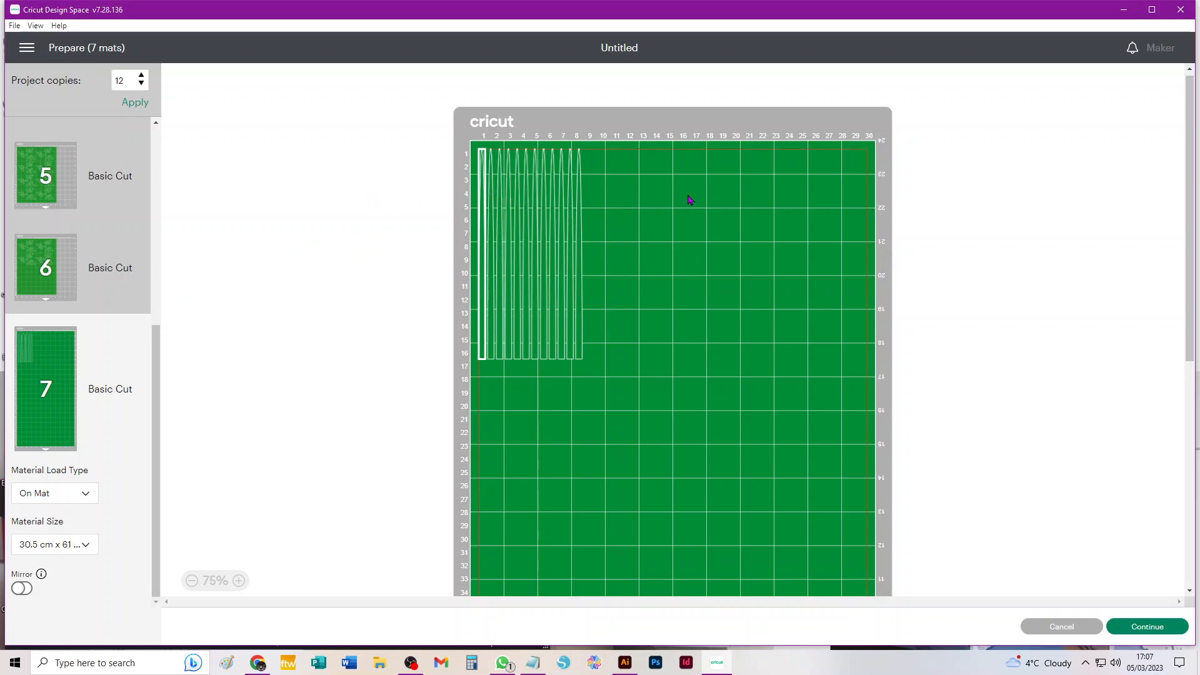
{"action": "left_click", "coordinate": [1074, 629]}
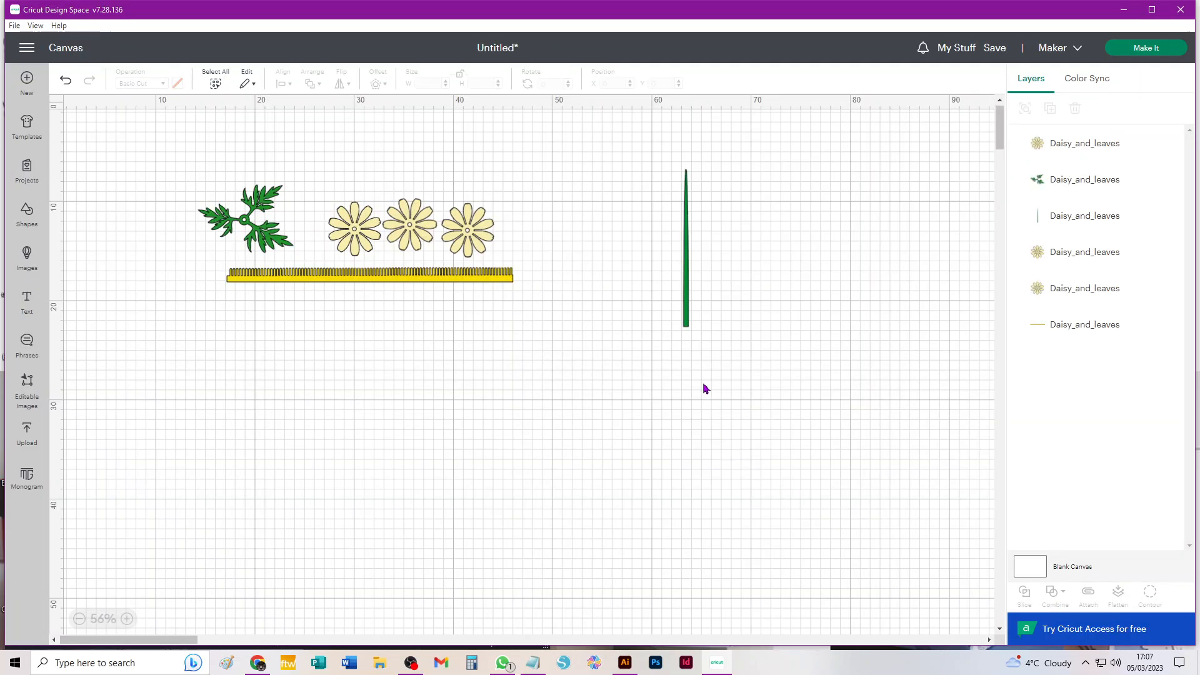